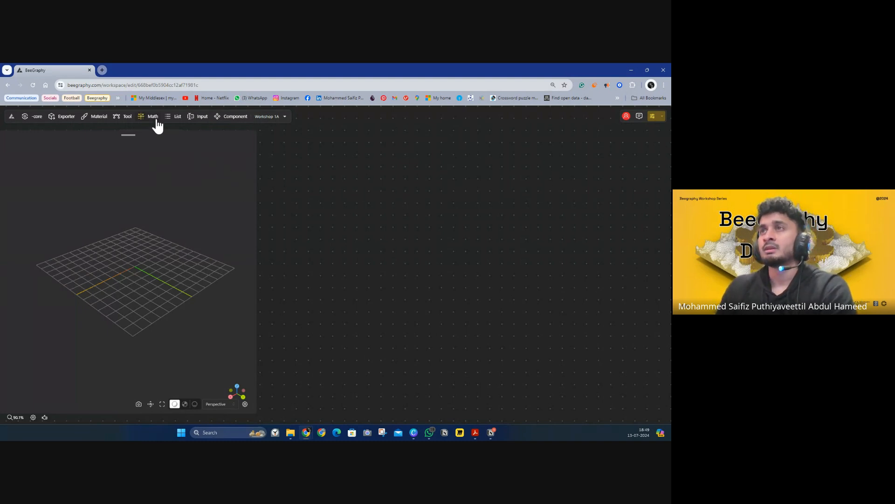
Step: Place an Addition math node on the empty node canvas
mouse_move(157, 122)
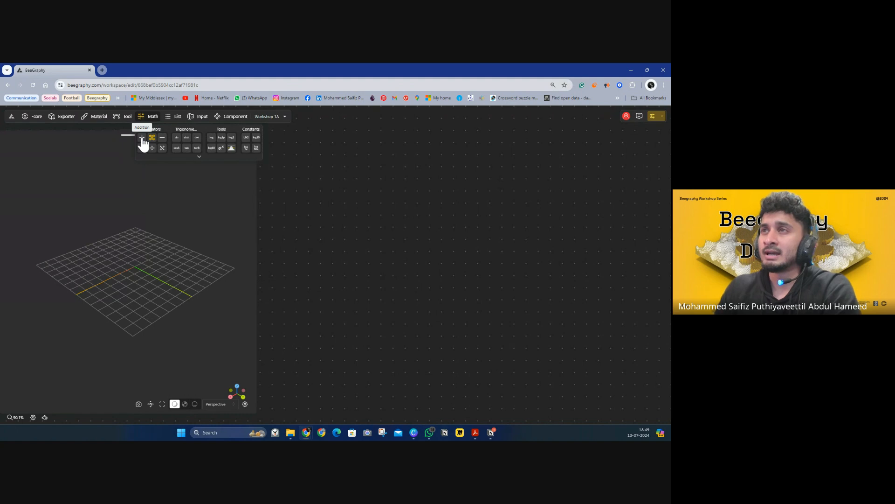
left_click_drag(142, 138, 374, 203)
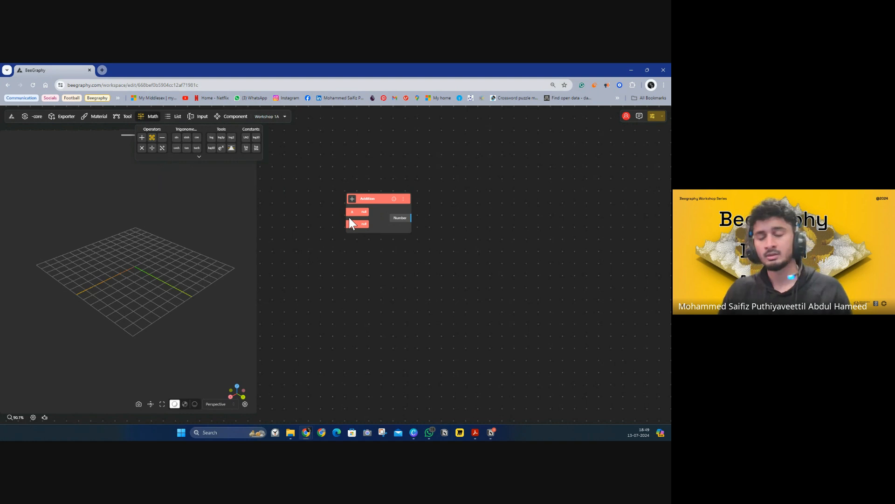
scroll(349, 217, "up", 5)
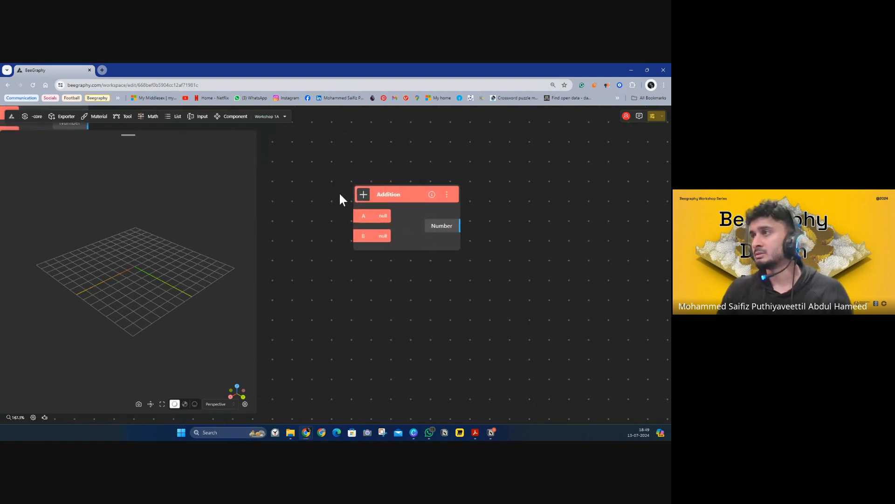
left_click_drag(340, 192, 418, 230)
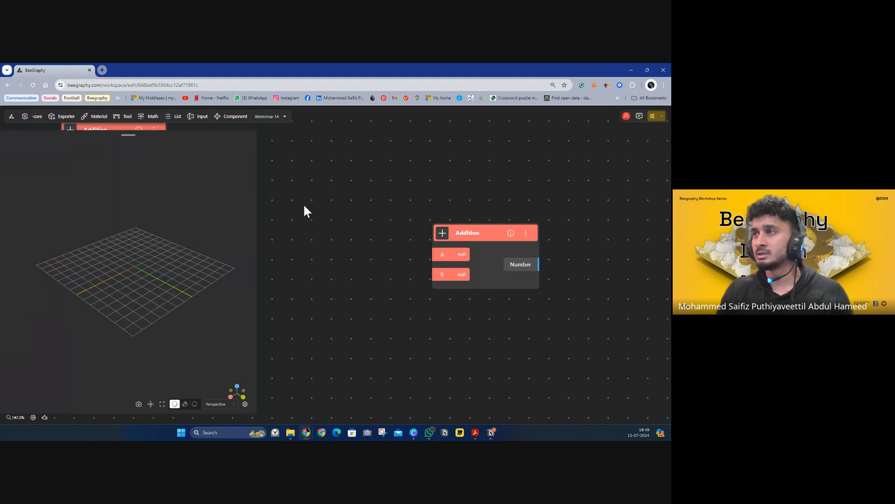
Step: Create a Number Const node with the value 25 and connect its output to input A of the Addition node
left_click_drag(304, 206, 390, 190)
double_click(390, 190)
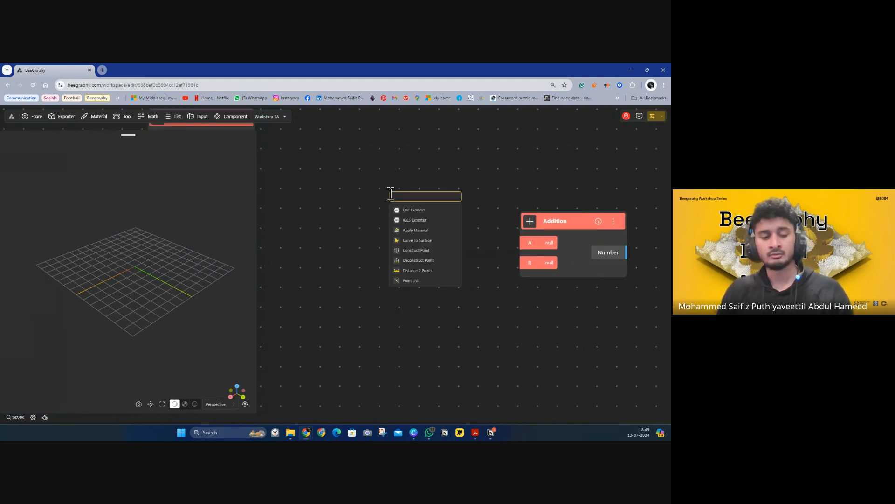
type("15")
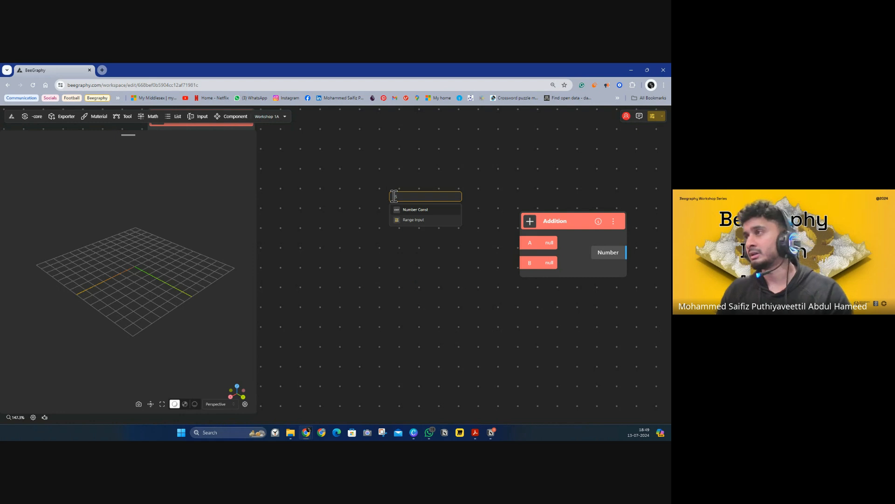
key("Return")
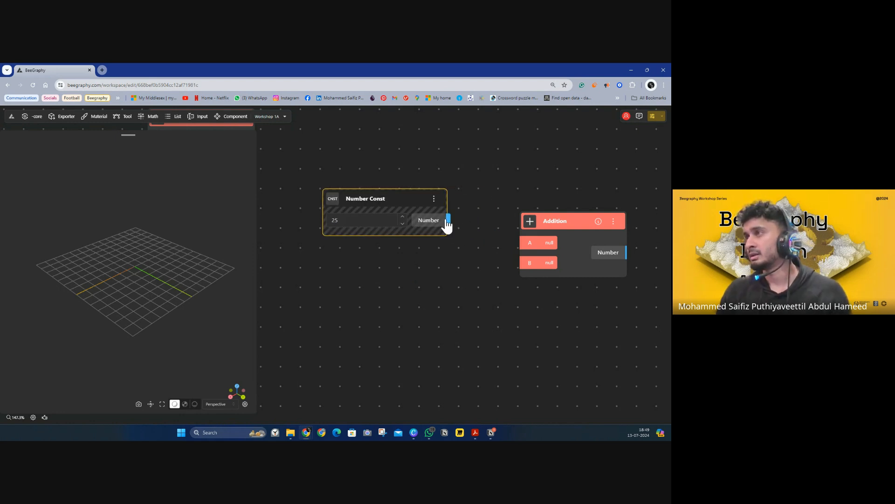
left_click_drag(447, 219, 521, 243)
right_click_drag(455, 219, 436, 194)
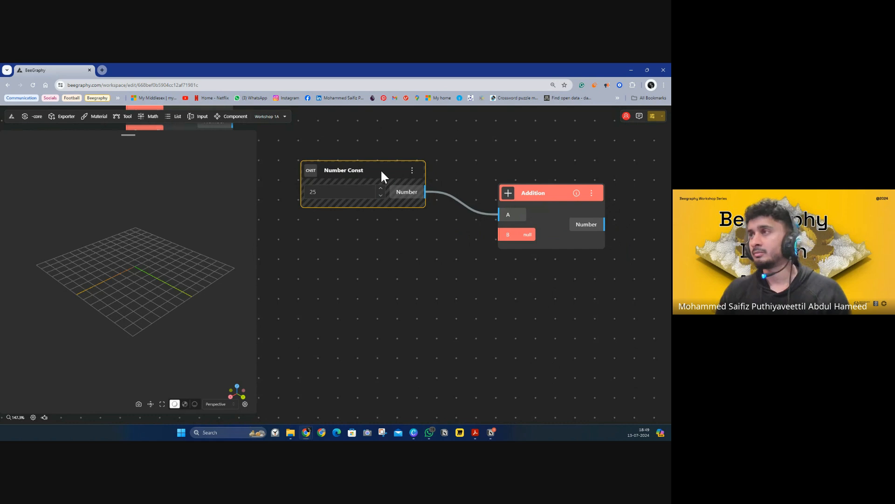
Step: Make two copies of the Number Const node below the original and connect the upper copy to input B of the Addition node
left_click_drag(382, 171, 390, 310, "alt")
left_click_drag(460, 235, 366, 313)
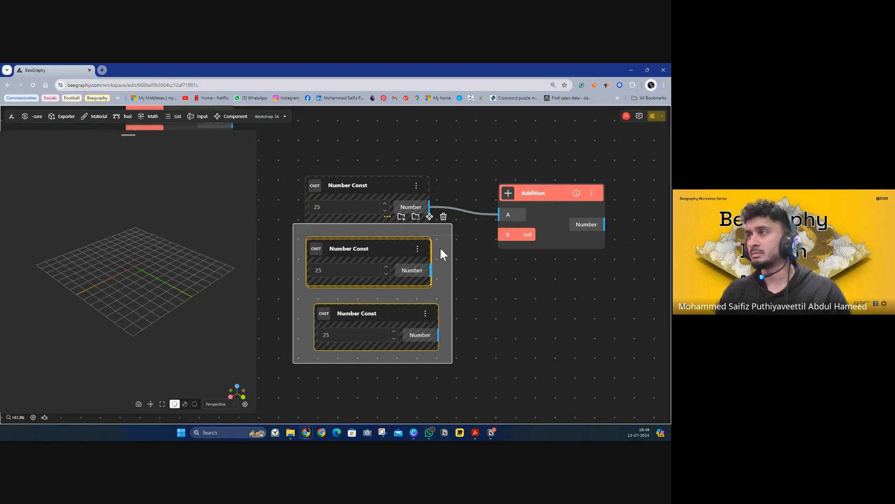
left_click_drag(467, 263, 358, 308)
key("Delete")
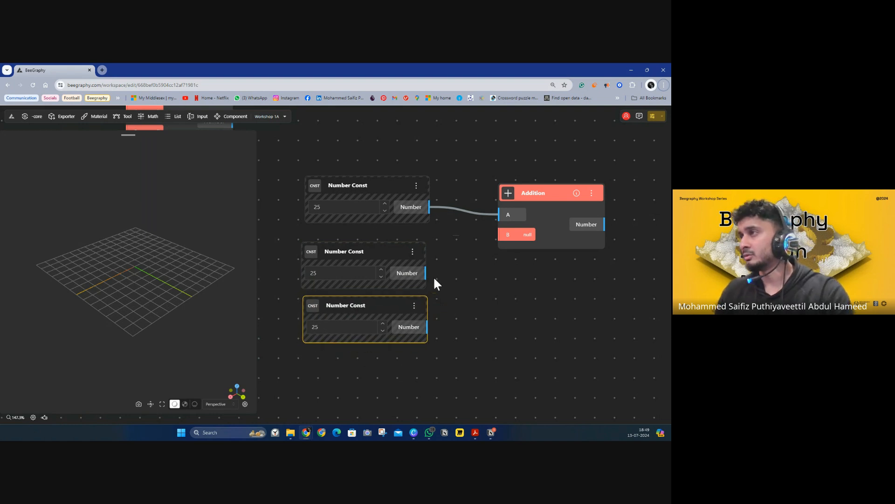
left_click_drag(426, 273, 500, 236)
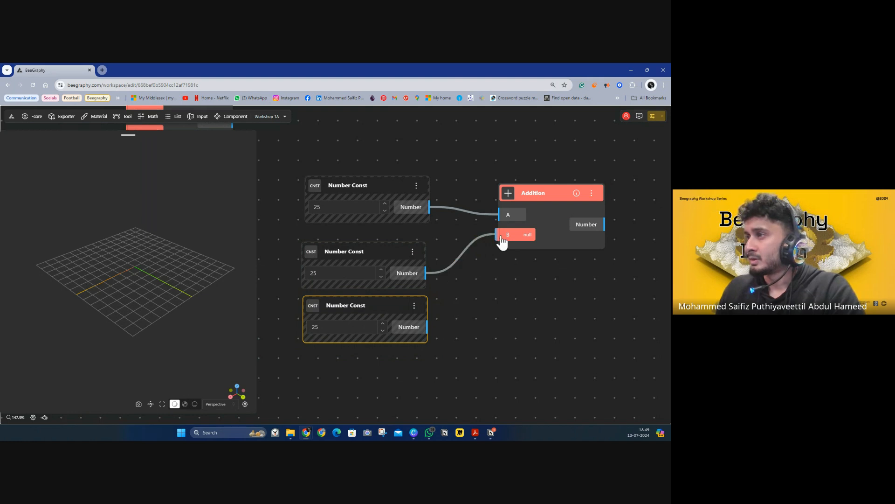
Step: Add a Panel node beside the Addition node and connect the Addition's Number output to its Obj input
left_click_drag(583, 264, 466, 265)
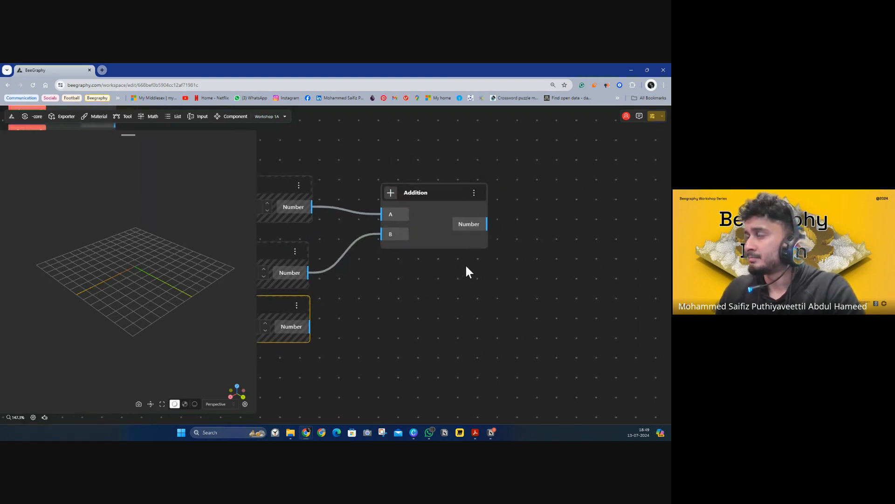
left_click(472, 225)
left_click(573, 247)
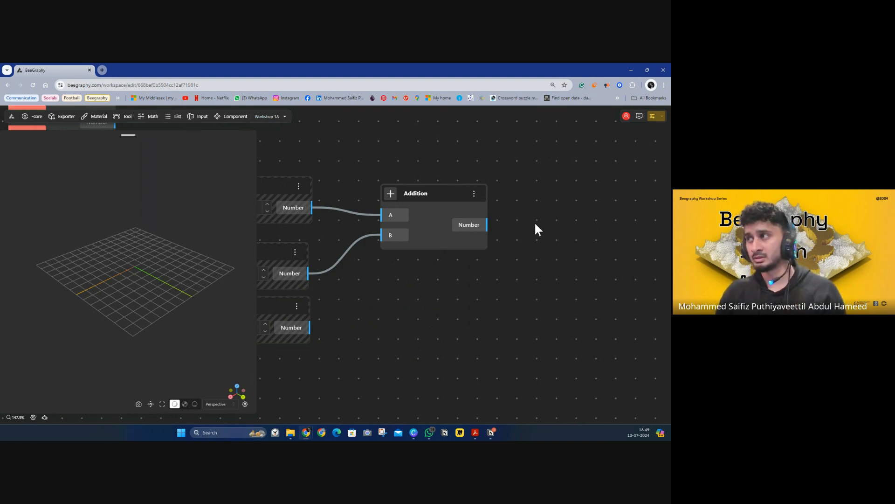
double_click(548, 222)
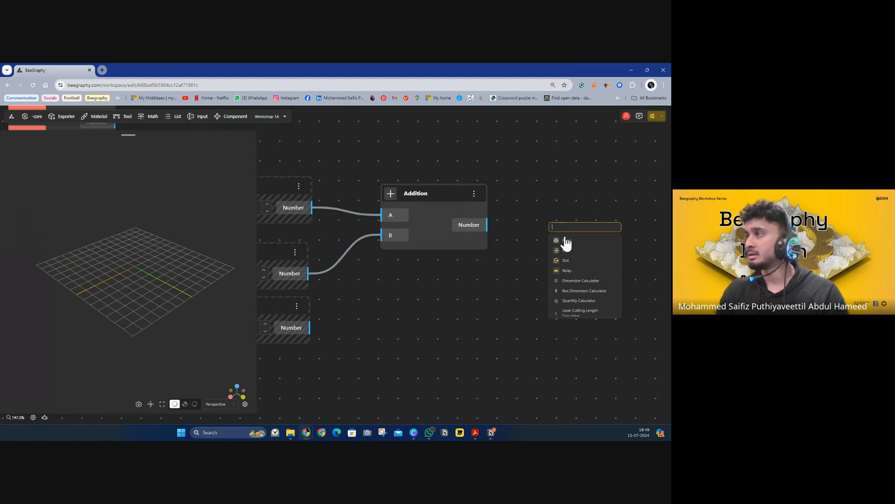
left_click(564, 240)
left_click_drag(550, 257, 487, 225)
left_click_drag(572, 314, 495, 298)
left_click(484, 267)
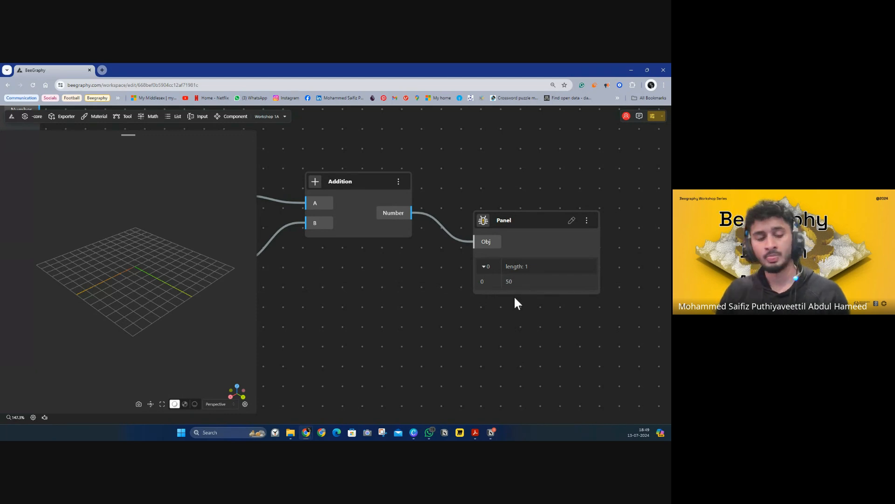
Step: Set the Number Const node feeding input B of the Addition node to 35
scroll(476, 291, "down", 3)
left_click_drag(394, 293, 453, 284)
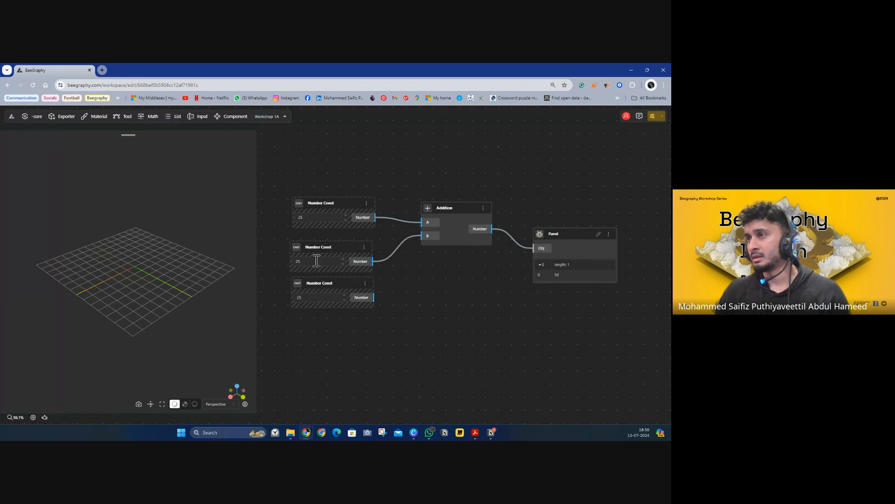
left_click_drag(316, 260, 293, 266)
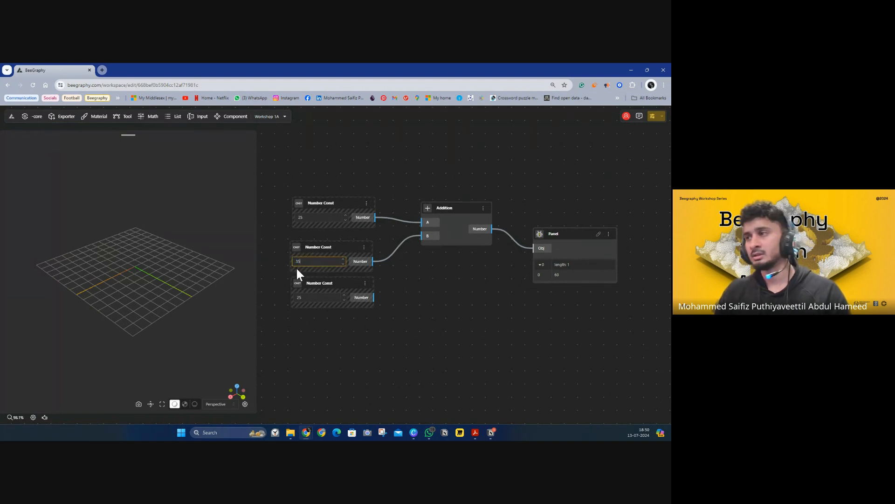
Step: Delete the unconnected Number Const node and the connected addition graph with its constants and Panel
left_click(331, 299)
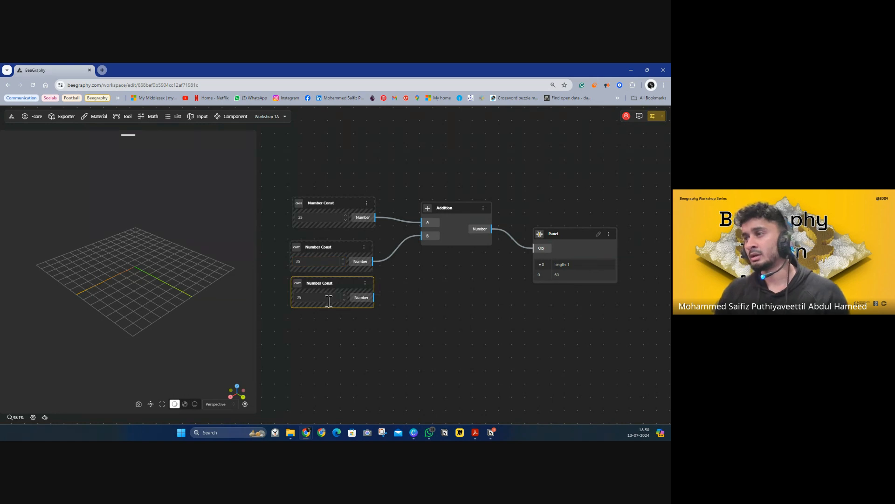
key("Delete")
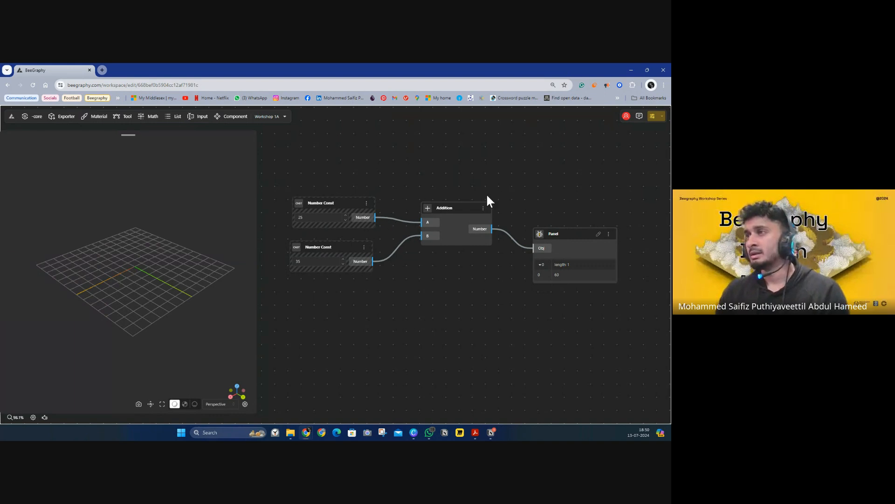
left_click_drag(573, 189, 323, 304)
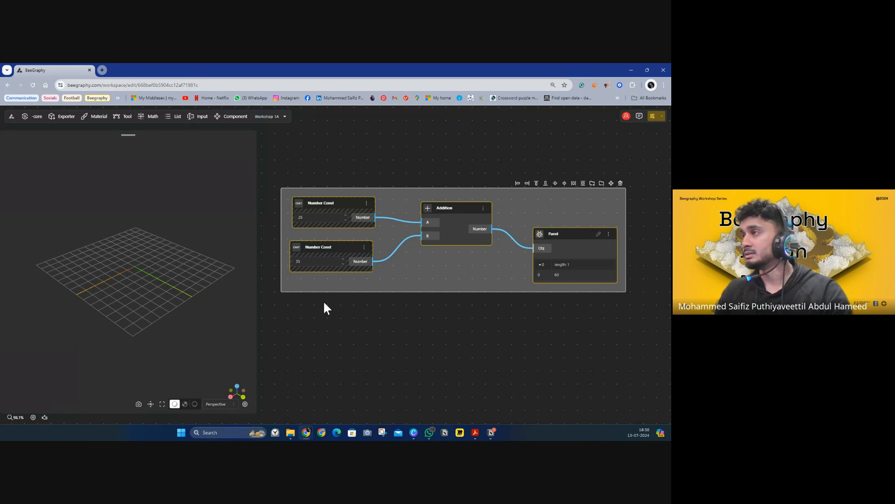
key("Delete")
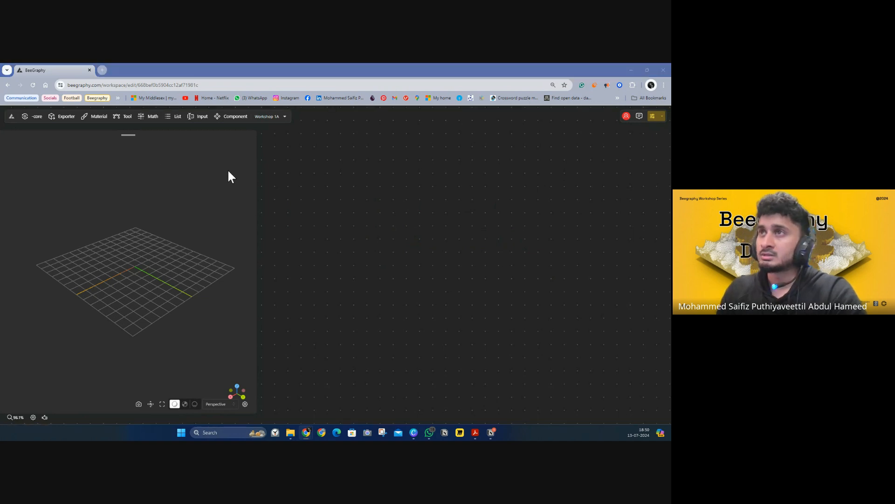
Step: Place a Construct Point node from the Vector tools on the canvas
left_click(151, 118)
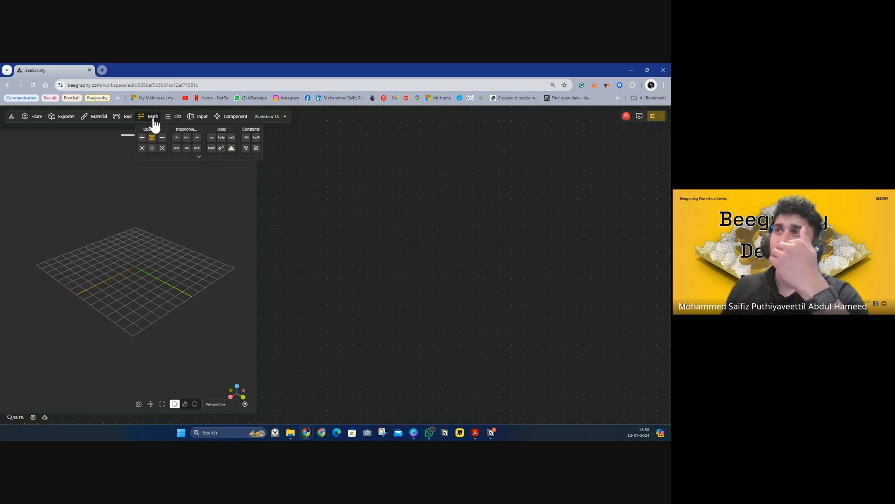
left_click(126, 117)
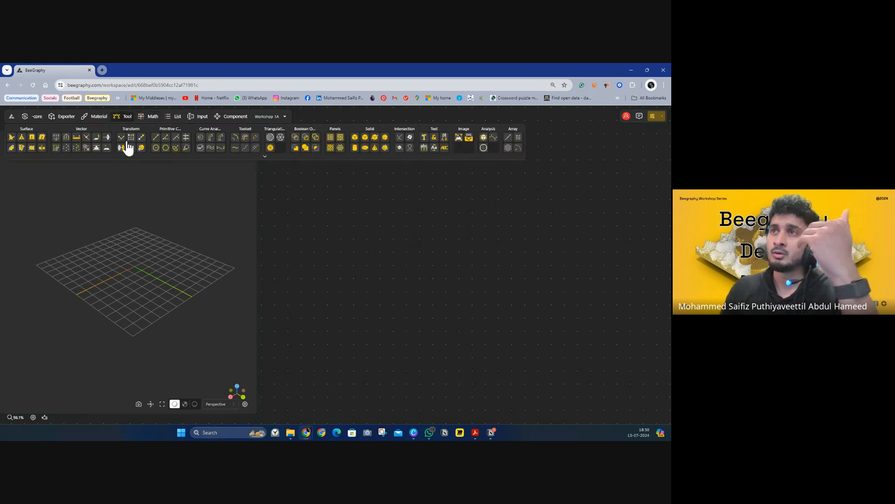
left_click(264, 157)
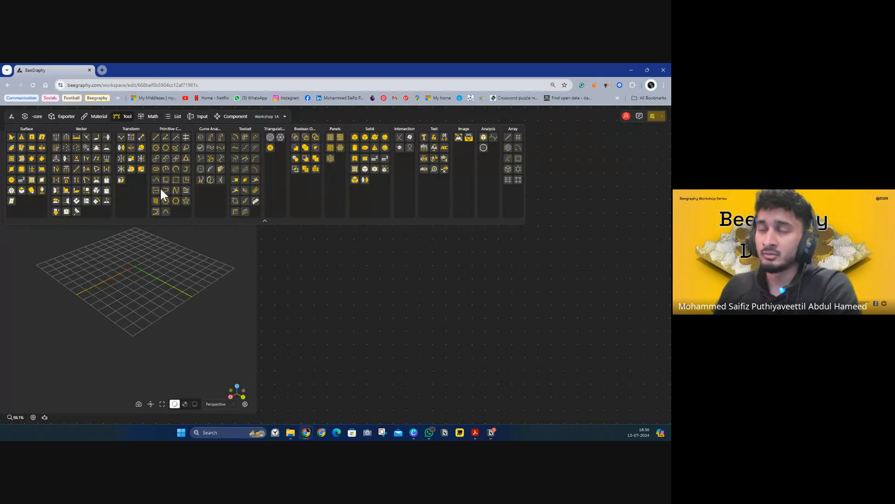
left_click(56, 146)
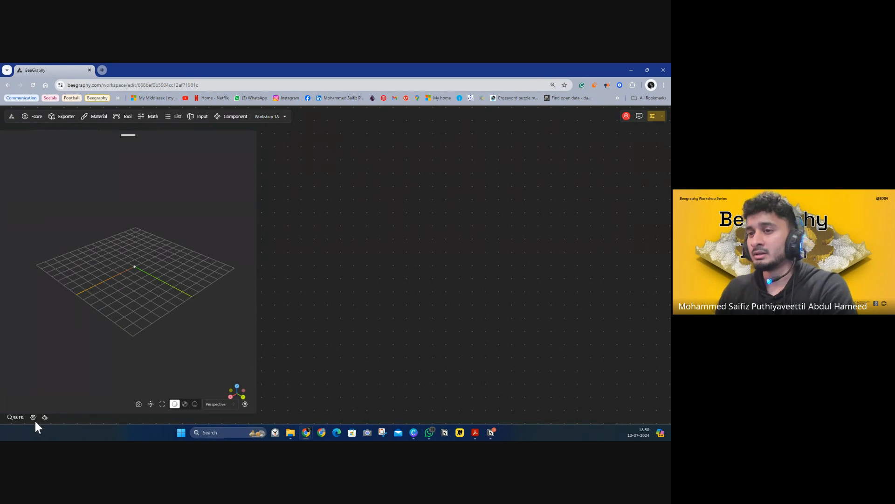
left_click(8, 418)
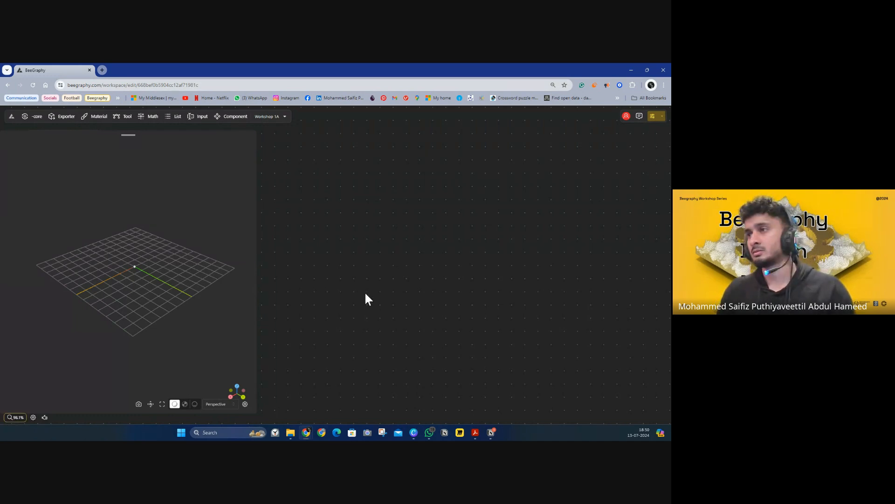
left_click(126, 122)
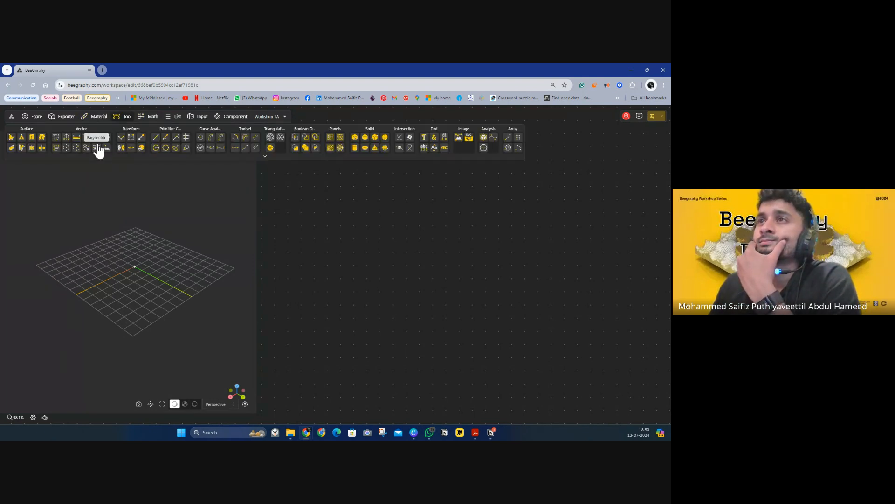
left_click_drag(56, 140, 382, 229)
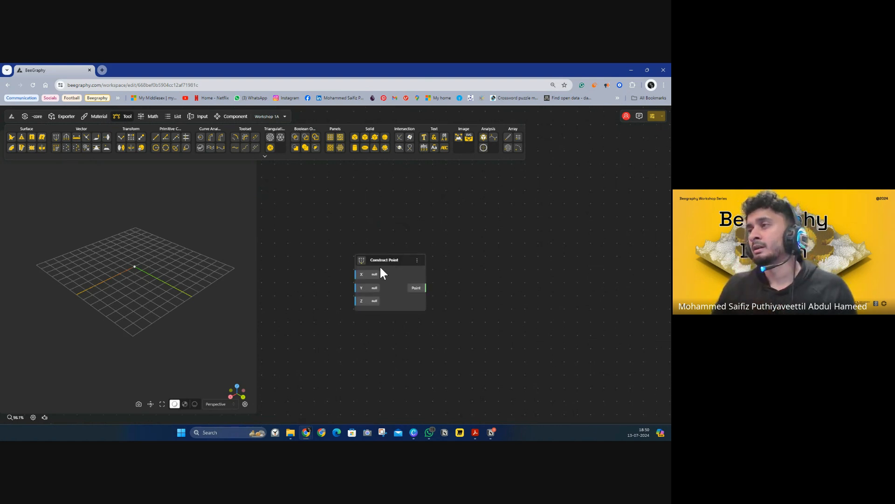
scroll(380, 271, "up", 3)
left_click_drag(323, 280, 404, 256)
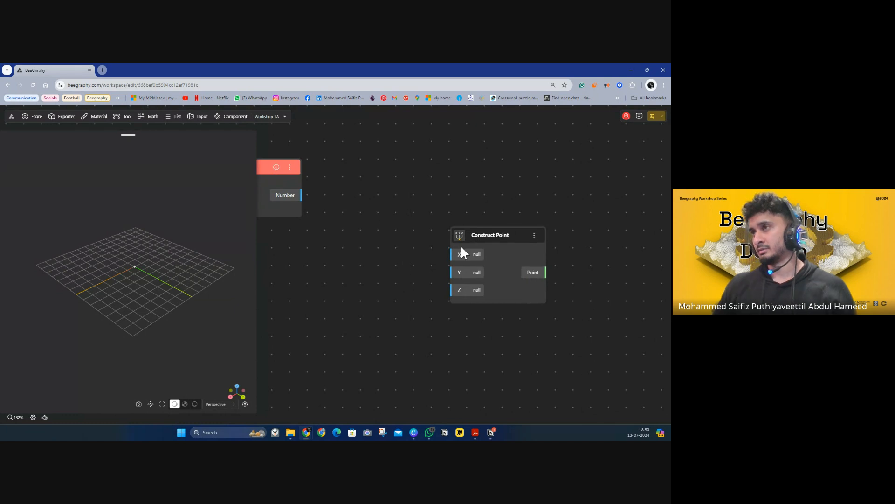
Step: Delete the leftover Addition node and move the Construct Point node higher on the canvas
left_click(281, 183)
key("Delete")
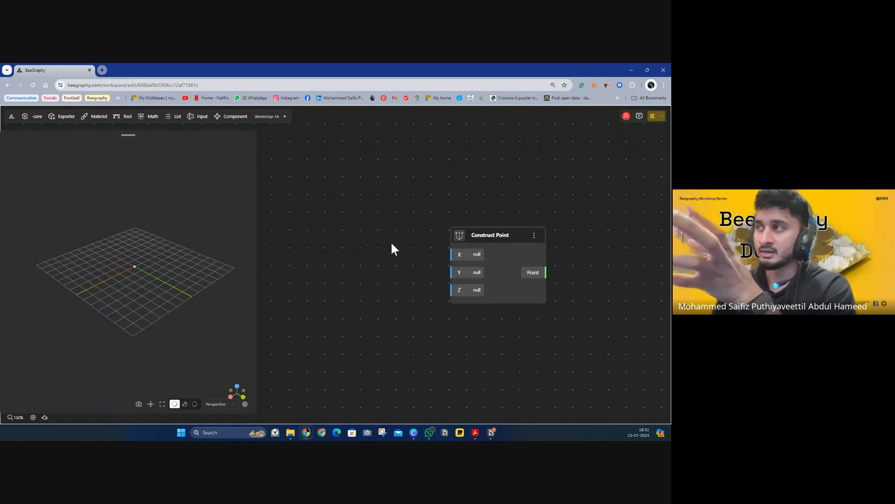
left_click_drag(477, 236, 413, 153)
left_click_drag(518, 252, 429, 256)
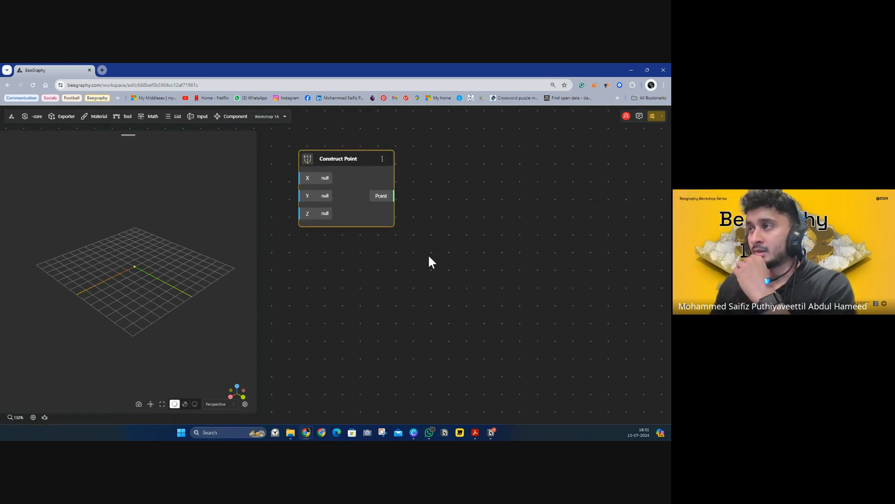
Step: Add a VectorX node from the Vector tools and position it below the Construct Point node
left_click(122, 117)
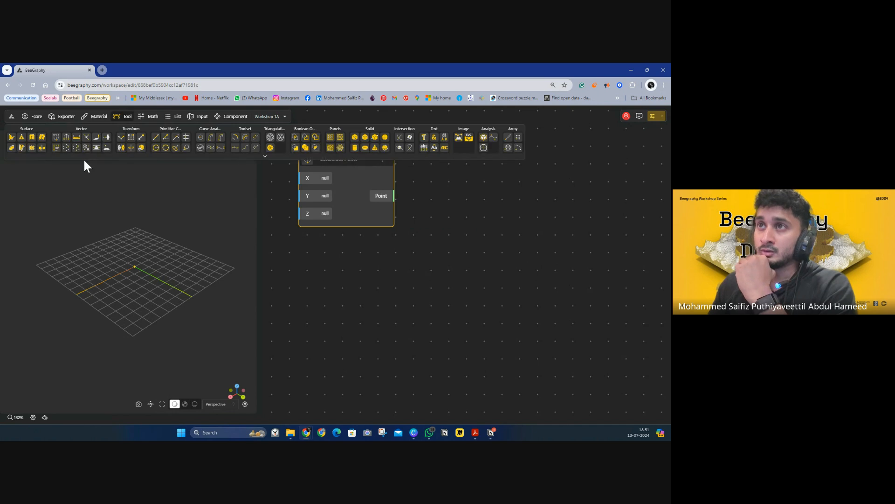
left_click(264, 156)
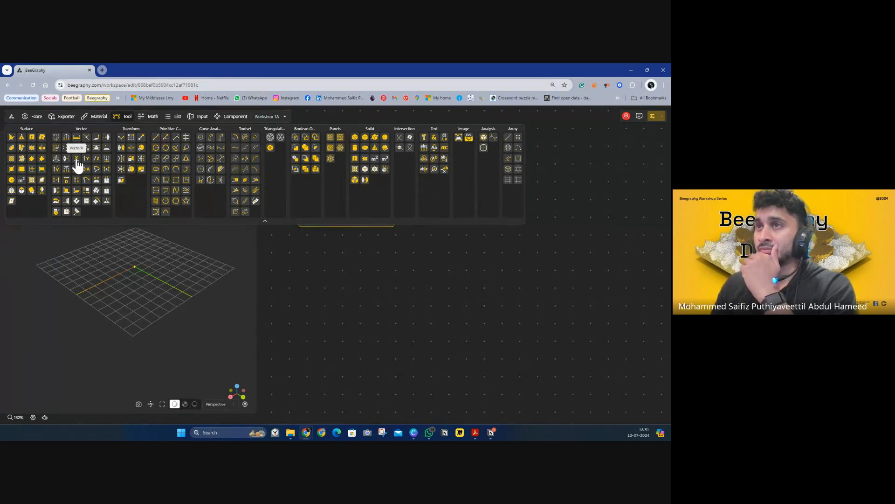
left_click_drag(77, 166, 359, 252)
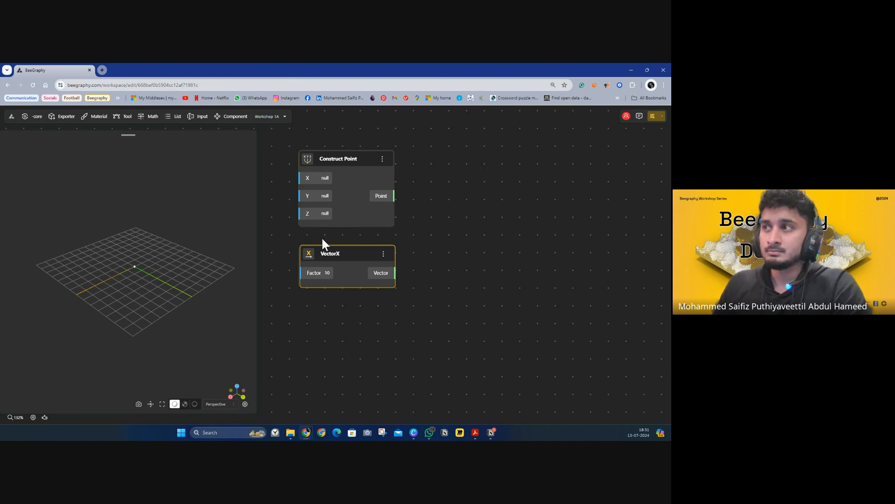
left_click_drag(330, 256, 357, 277)
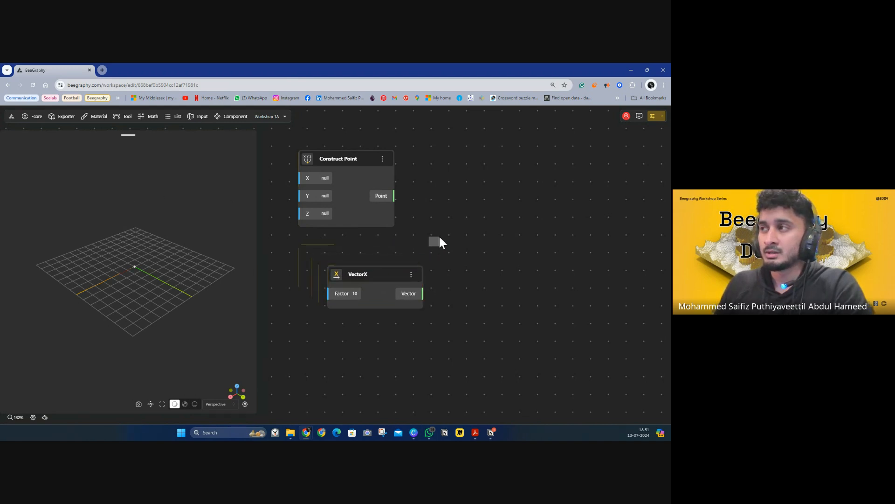
Step: Place a Deconstruct Point node from the Vector tools and move it to the right of the Construct Point node
left_click(120, 118)
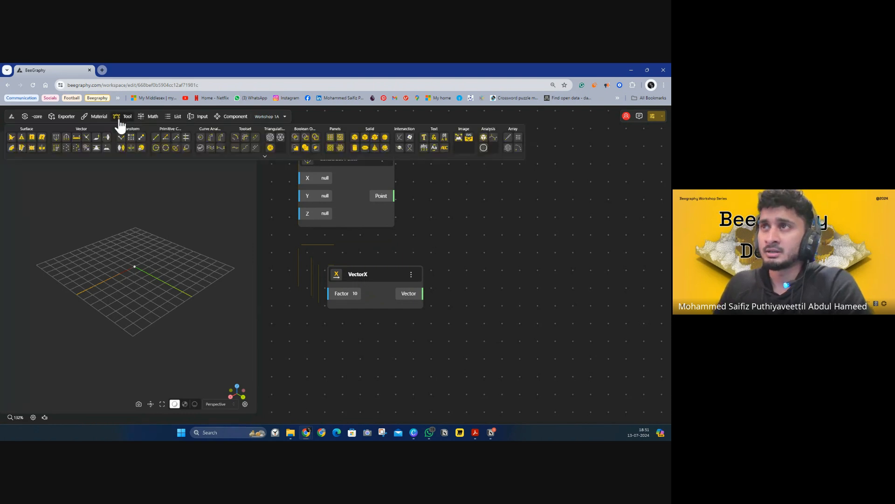
left_click(260, 159)
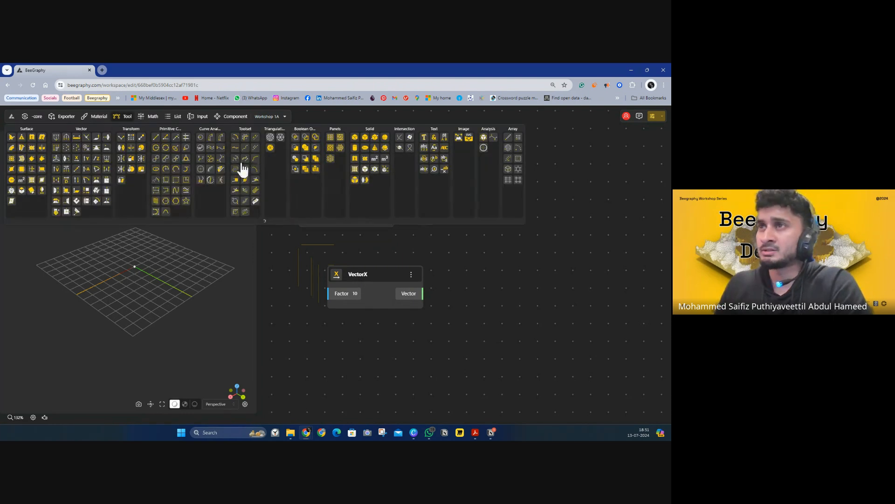
left_click(67, 143)
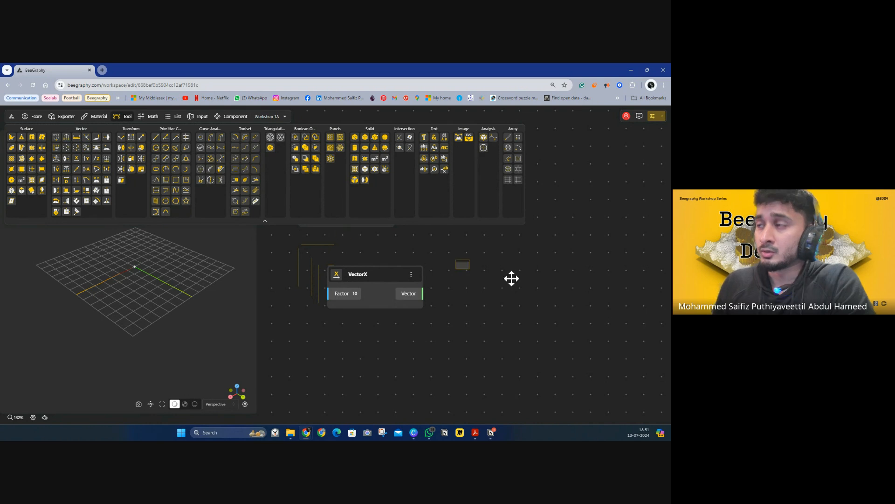
left_click(511, 282)
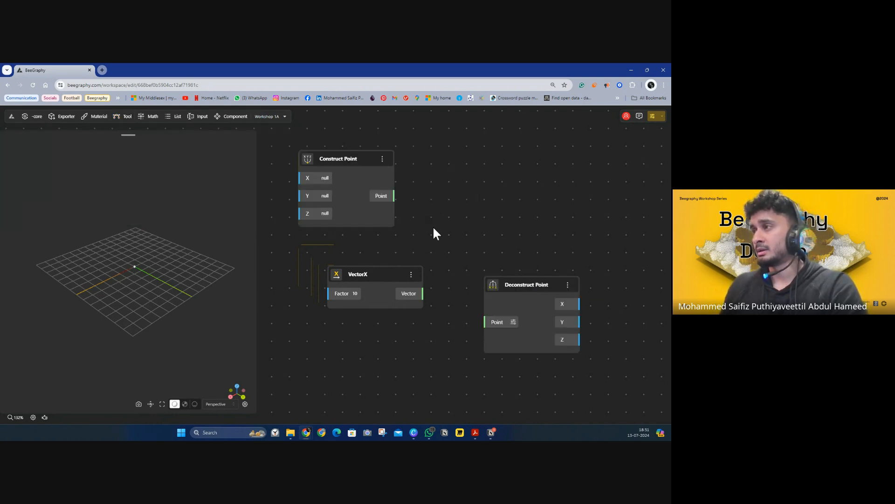
left_click_drag(434, 230, 475, 256)
left_click_drag(576, 312, 560, 198)
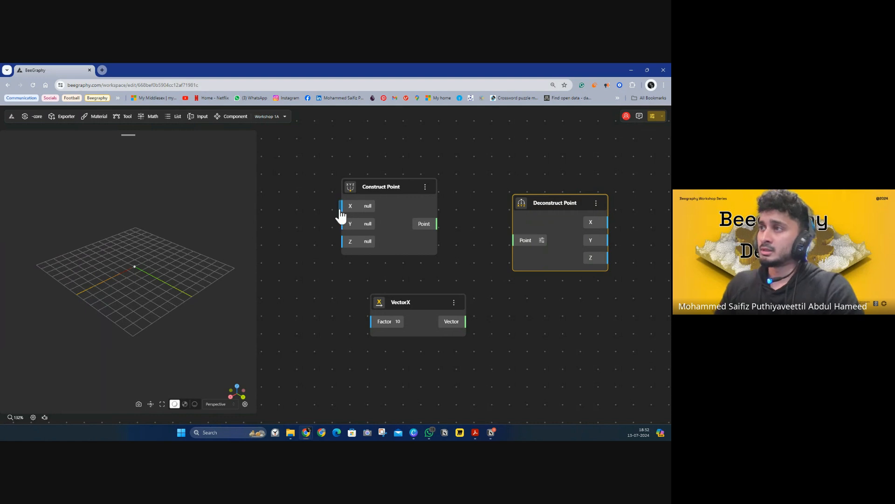
Step: Add a Number Const node beside Construct Point and connect it to the X input, clearing away any stray copies
scroll(336, 223, "down", 1)
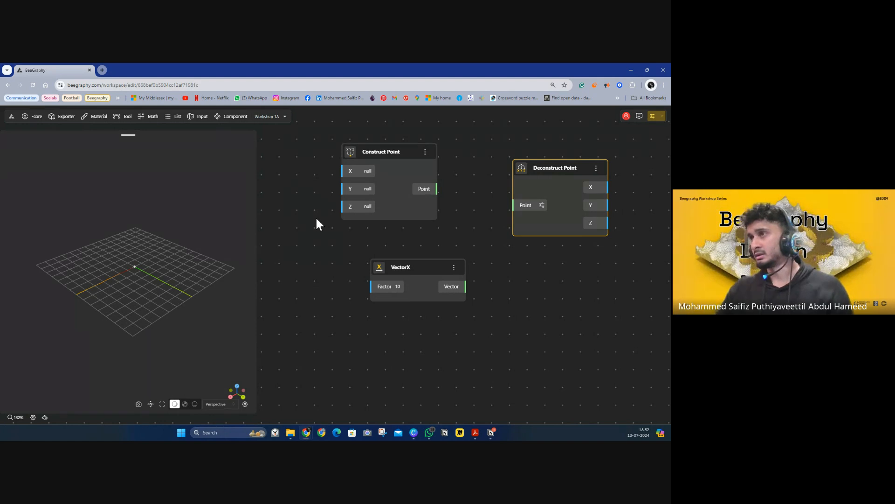
scroll(317, 219, "down", 2)
scroll(317, 219, "up", 3)
scroll(318, 219, "down", 3, "ctrl")
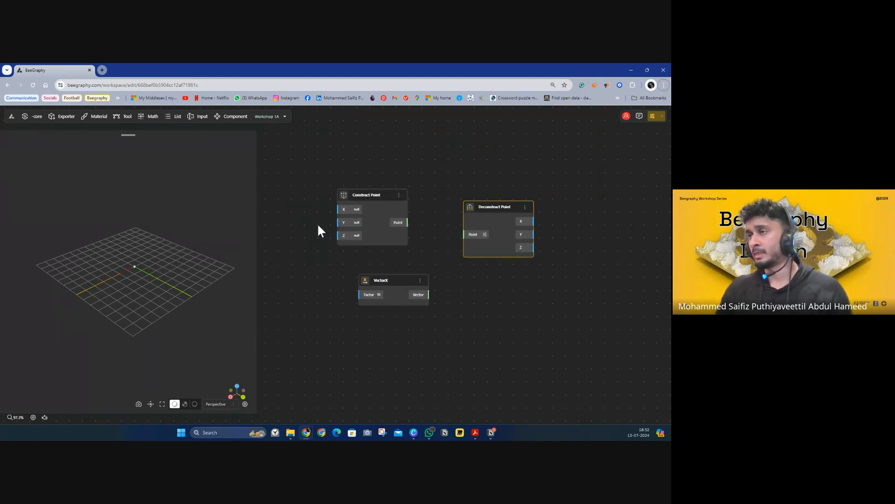
left_click_drag(318, 226, 348, 228)
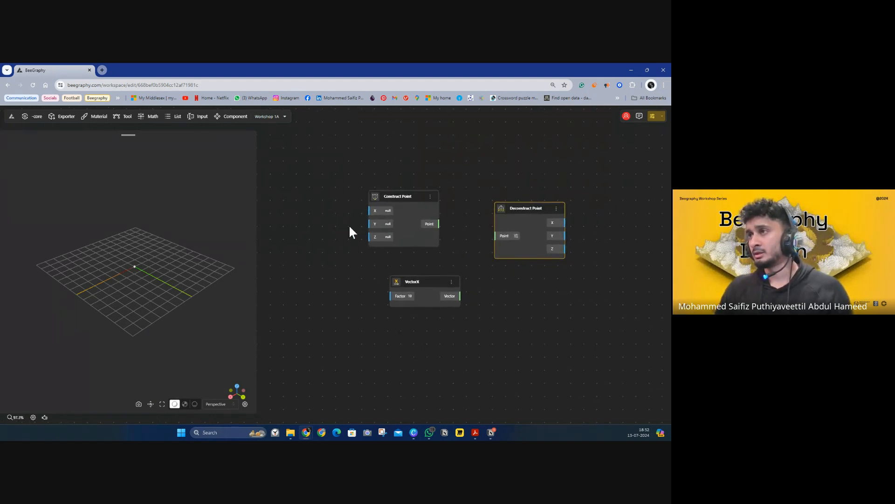
double_click(307, 213)
type("nu")
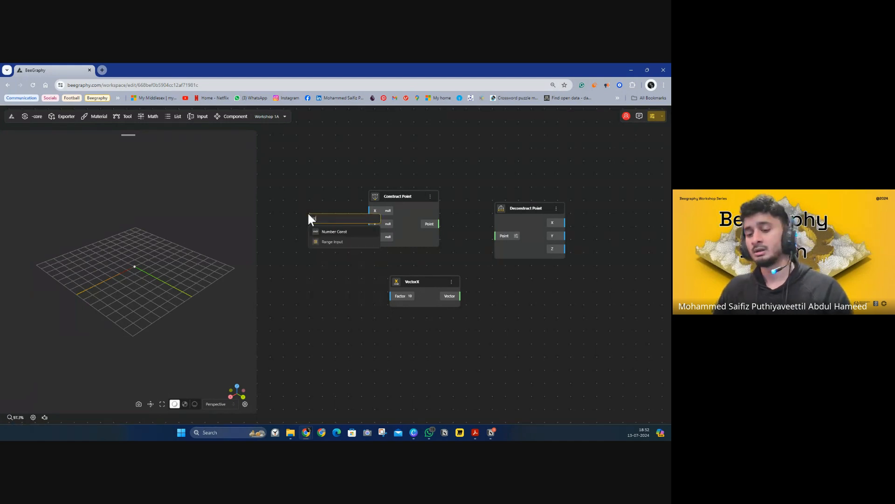
key("Return")
left_click_drag(325, 217, 286, 194)
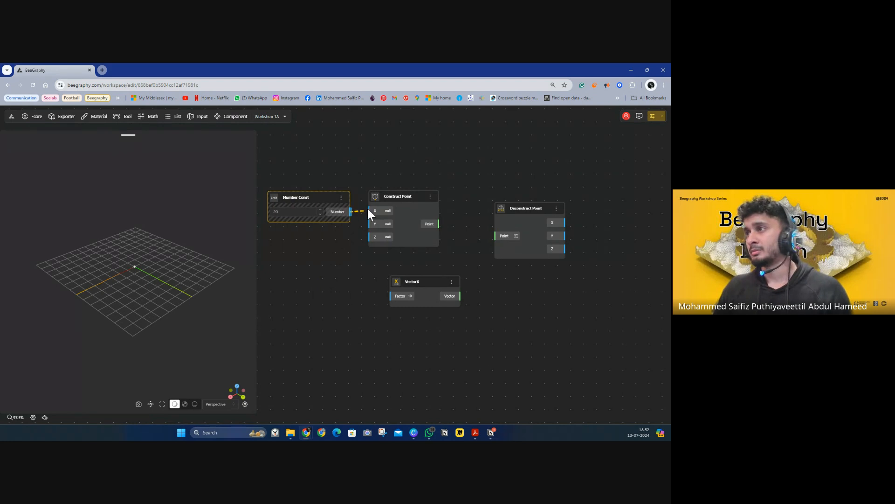
left_click_drag(368, 208, 324, 225)
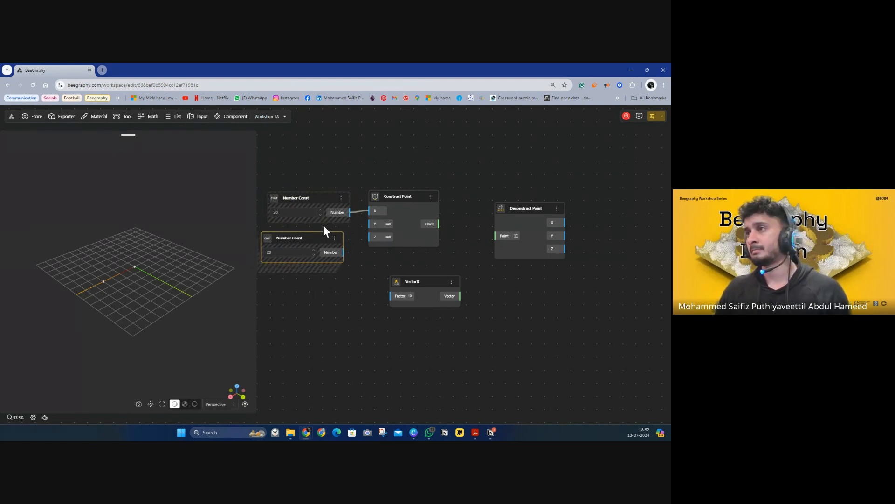
left_click_drag(345, 253, 311, 279)
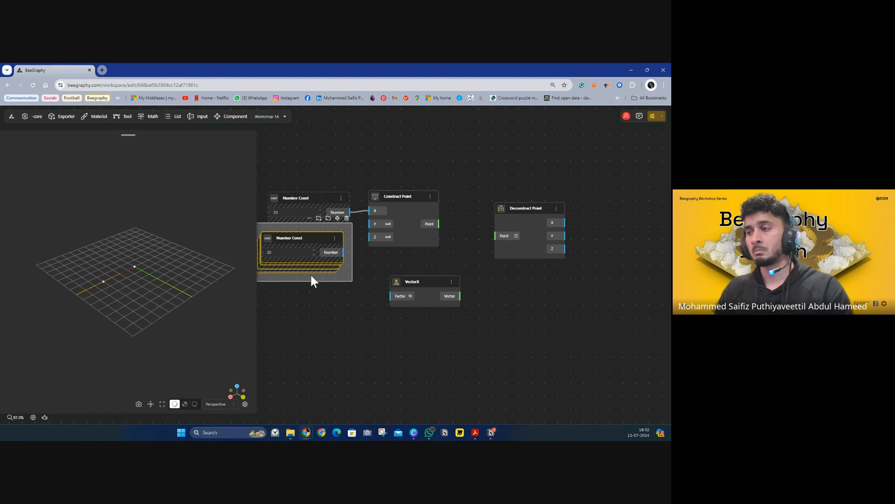
key("Delete")
Step: Duplicate the Number Const below the original, connect the copy to Construct Point's Y input and set it to 10
left_click(303, 201)
left_click_drag(302, 202, 317, 236, "alt")
left_click(277, 250)
type("1")
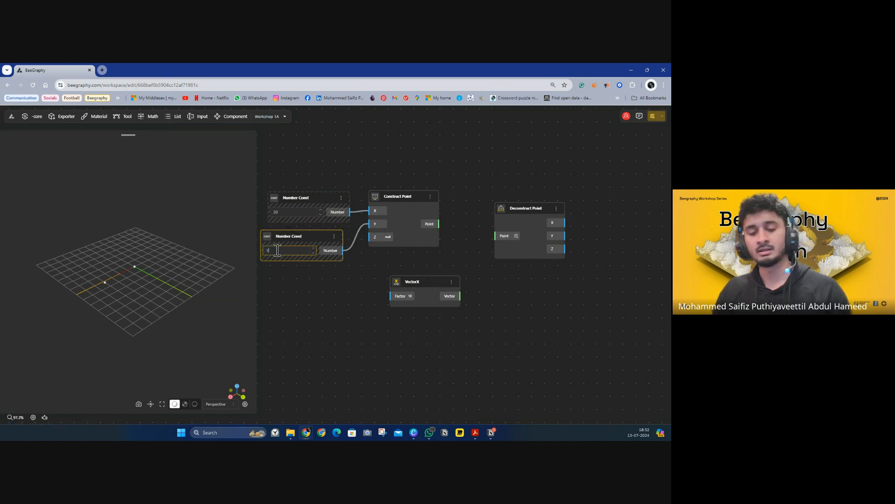
type("0")
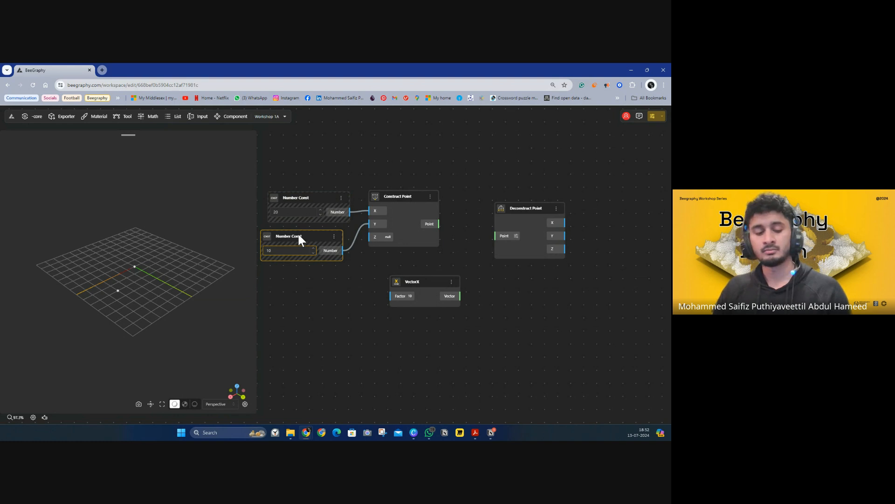
Step: Duplicate the Y constant below itself, connect the copy to Construct Point's Z input and set it to 15
left_click_drag(299, 237, 374, 237, "alt")
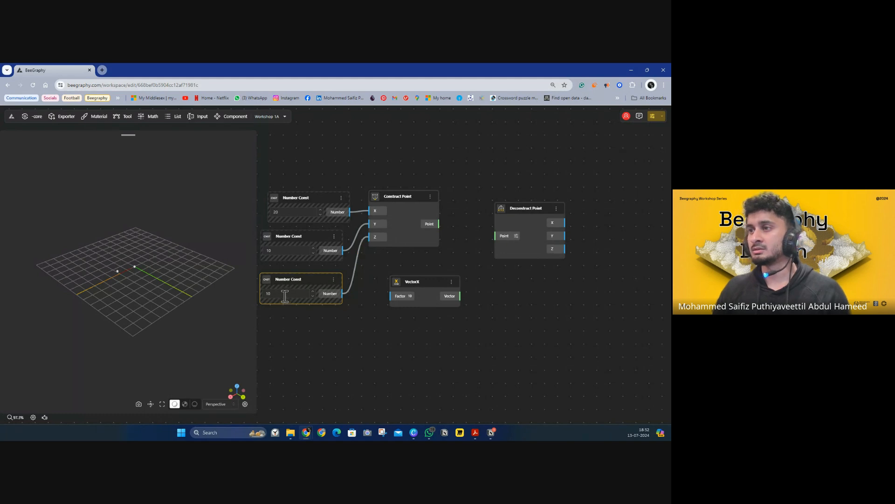
left_click(284, 294)
key("BackSpace")
type("5")
left_click(368, 316)
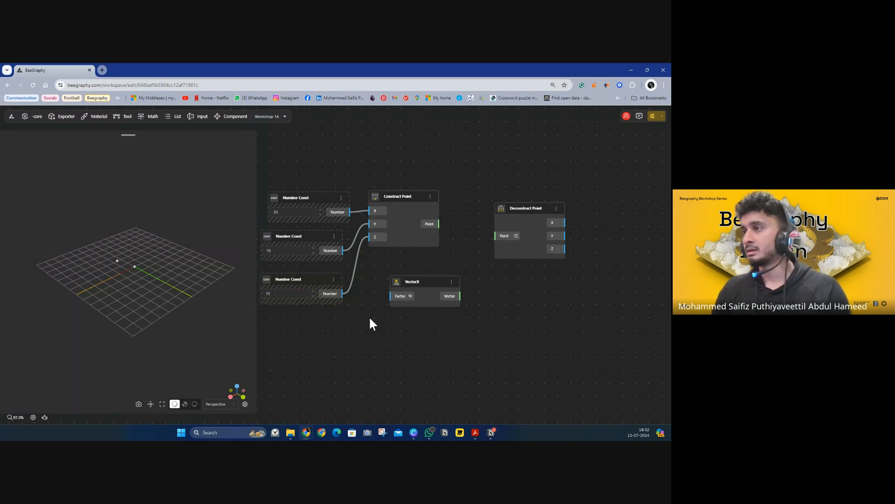
Step: Connect Construct Point's output to Deconstruct Point and add a Panel that lists the deconstructed X value
left_click_drag(502, 237, 438, 225)
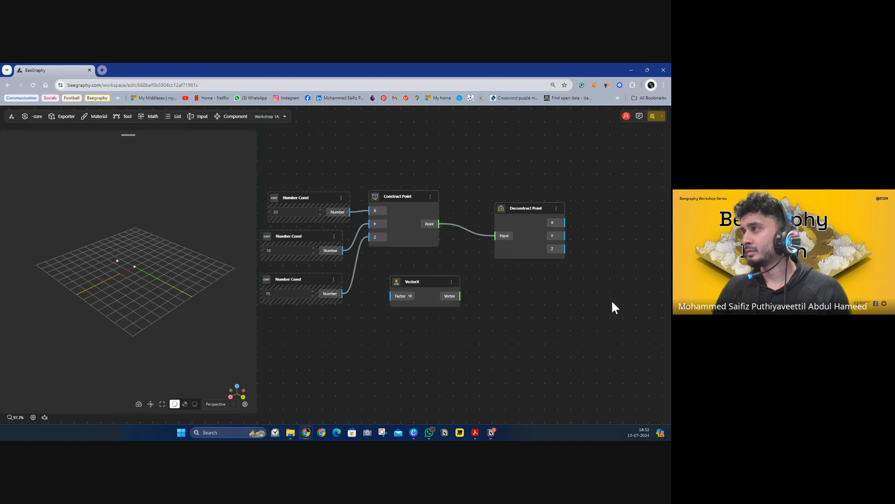
left_click_drag(548, 288, 464, 293)
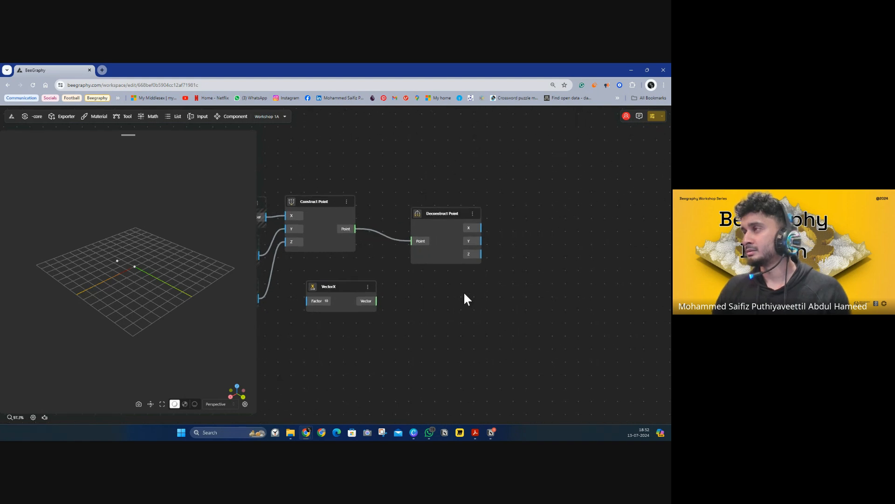
double_click(521, 255)
type("pa")
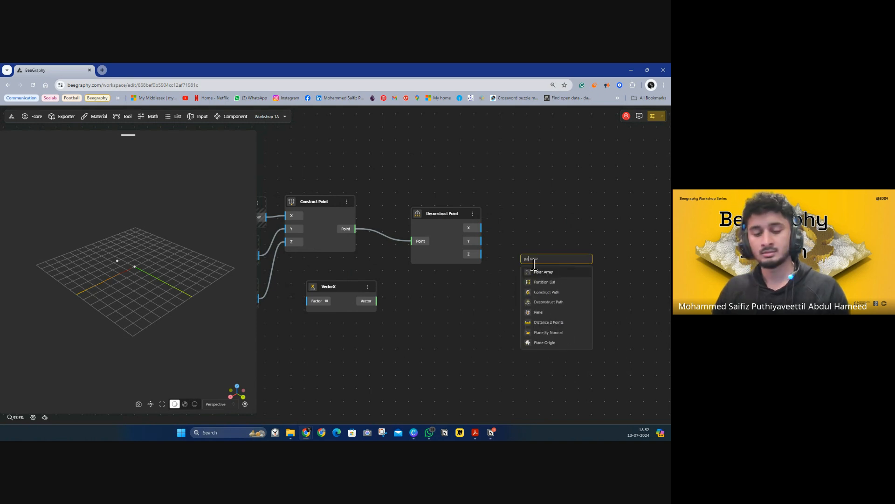
type("n")
left_click(540, 273)
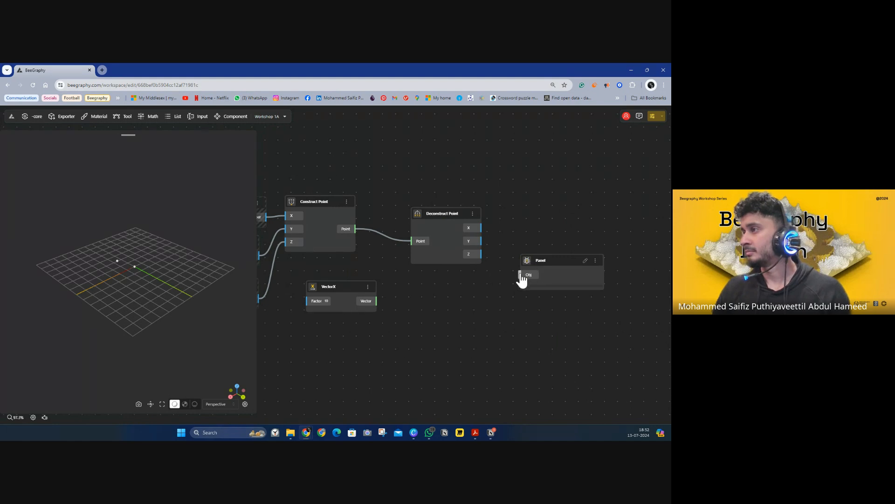
left_click_drag(520, 275, 481, 228)
left_click(528, 290)
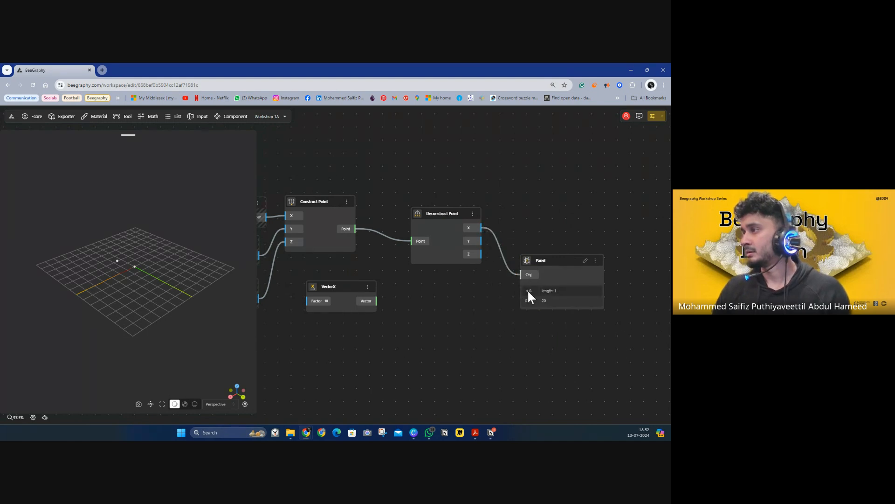
Step: Connect Deconstruct Point's Y and Z outputs to the same Panel alongside X
left_click_drag(514, 314, 599, 339)
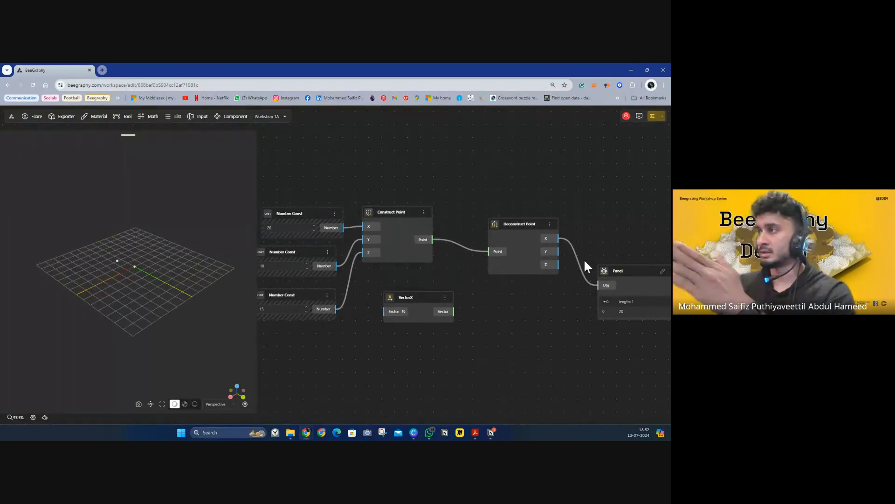
left_click_drag(599, 286, 559, 257)
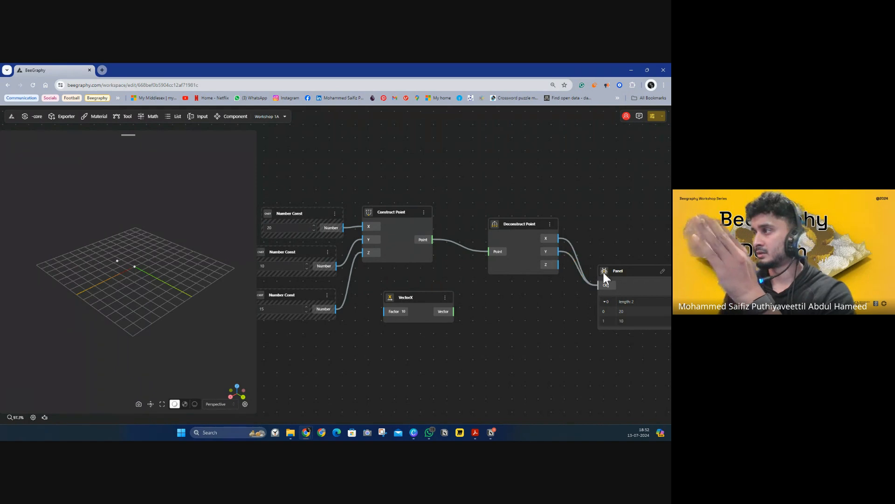
left_click_drag(600, 286, 559, 265)
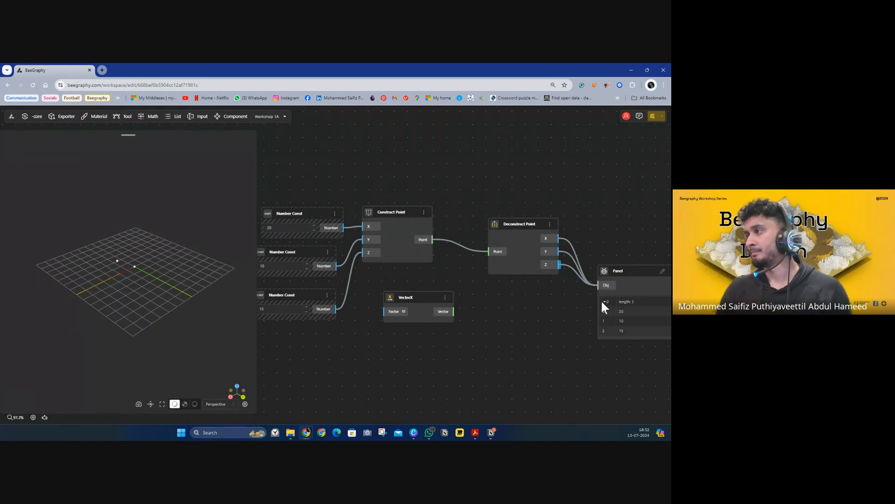
left_click_drag(568, 312, 520, 290)
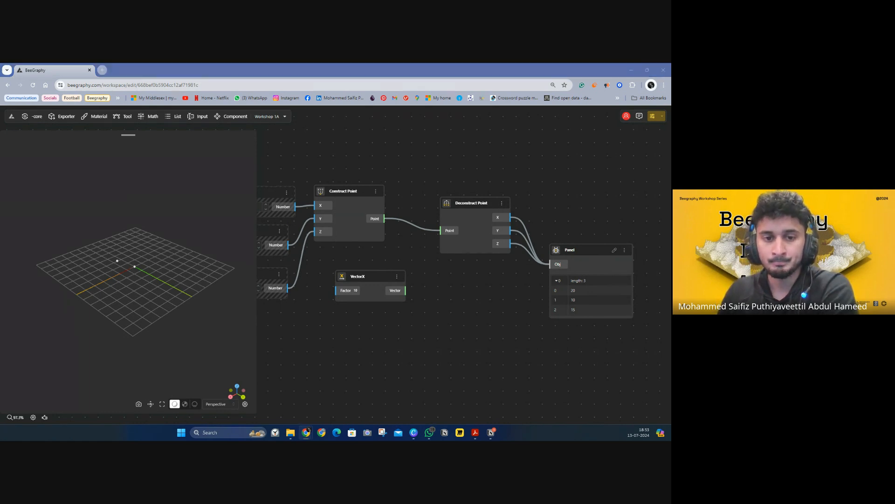
Step: Delete the entire point graph, including its constants, VectorX node and Panel, to clear the canvas
scroll(453, 209, "down", 1)
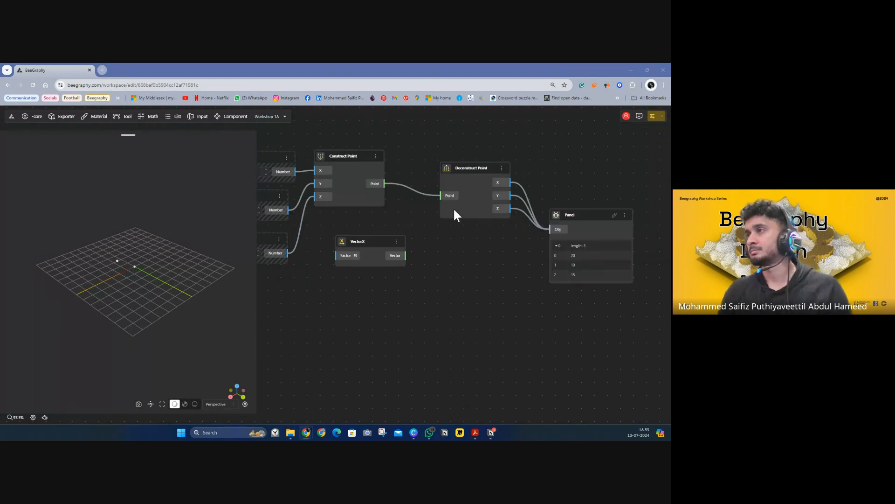
scroll(432, 211, "down", 1)
scroll(432, 210, "down", 1, "ctrl")
scroll(433, 212, "down", 1, "ctrl")
left_click_drag(433, 212, 471, 268)
left_click_drag(541, 241, 321, 304)
key("Delete")
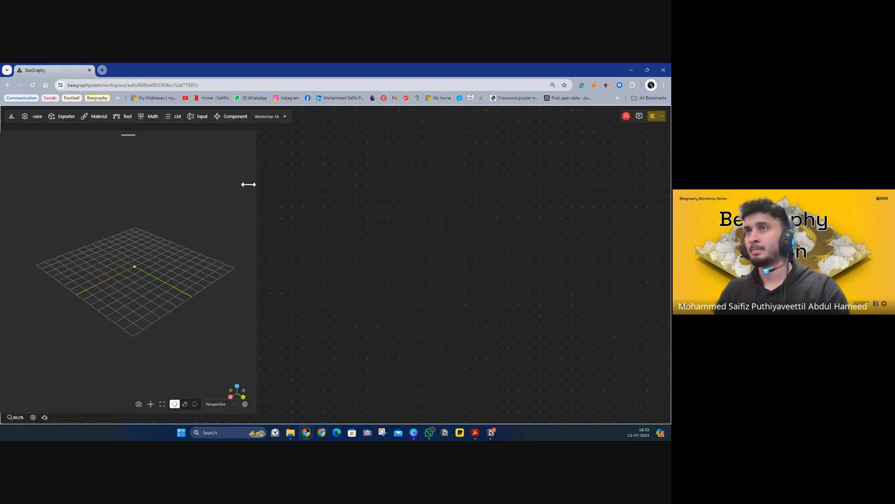
left_click(121, 122)
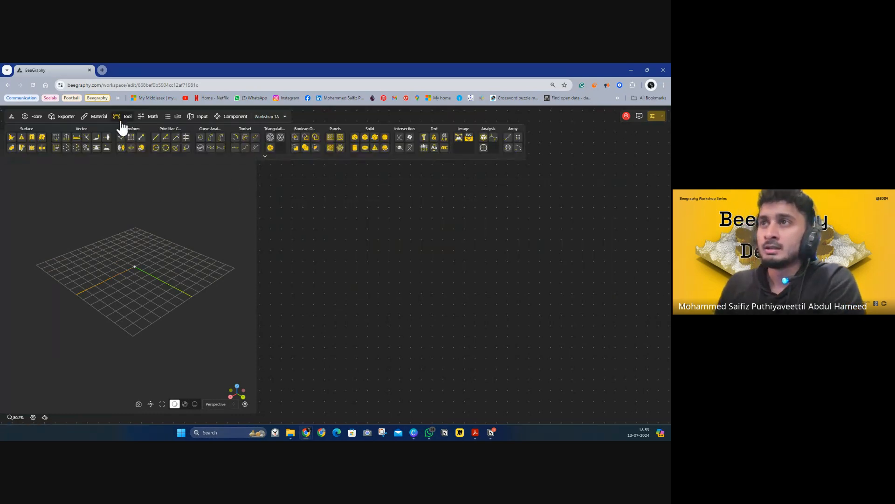
left_click(265, 157)
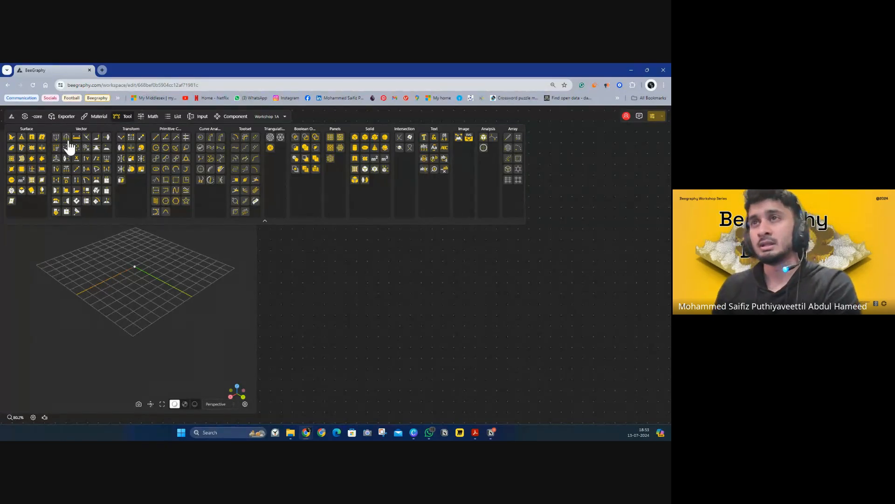
left_click(449, 287)
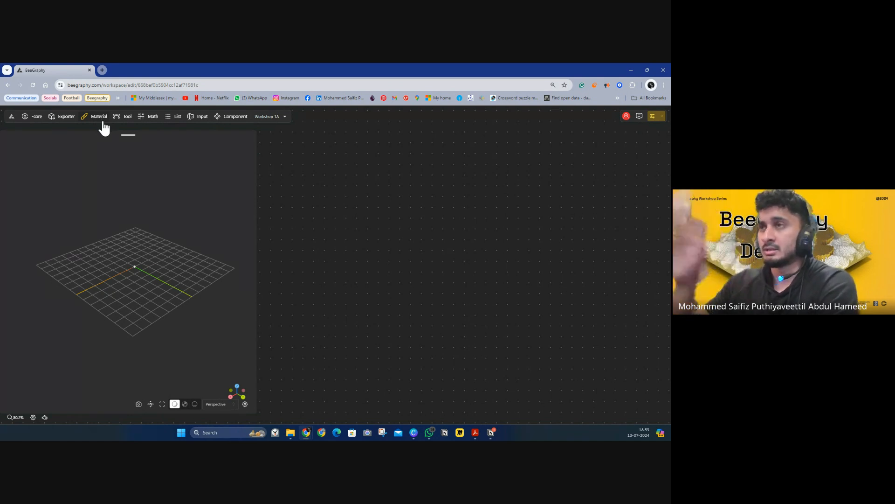
left_click(122, 118)
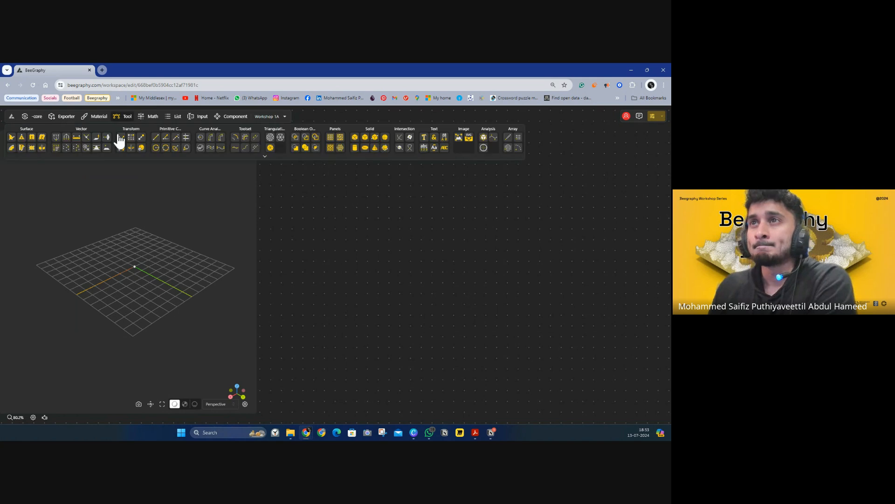
left_click(264, 159)
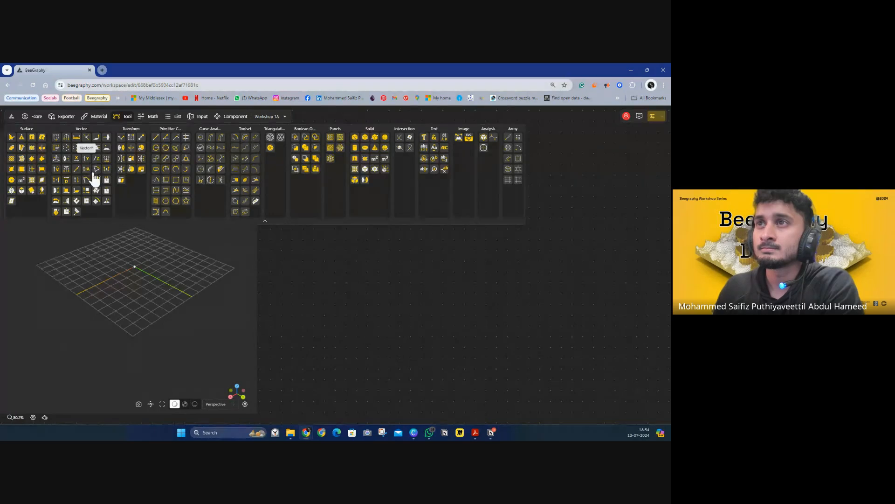
left_click(348, 265)
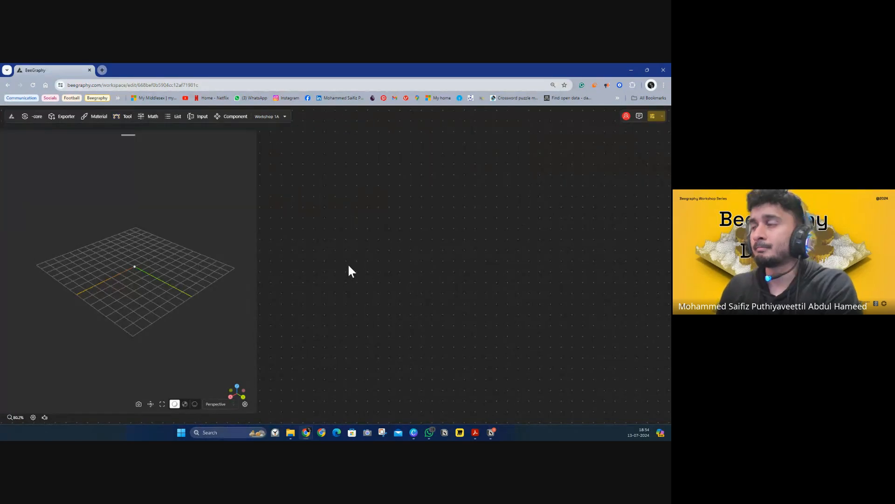
Step: Add a Construct Point node to the empty canvas and move it to the upper part
double_click(384, 236)
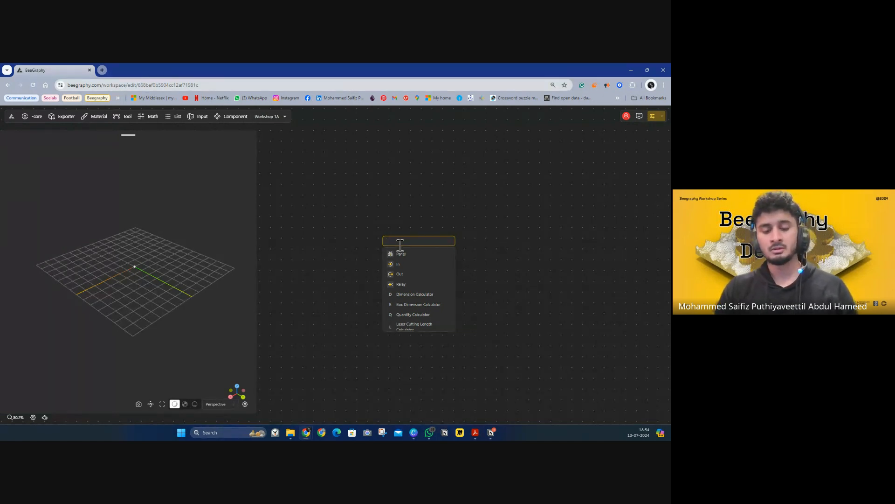
type("cons")
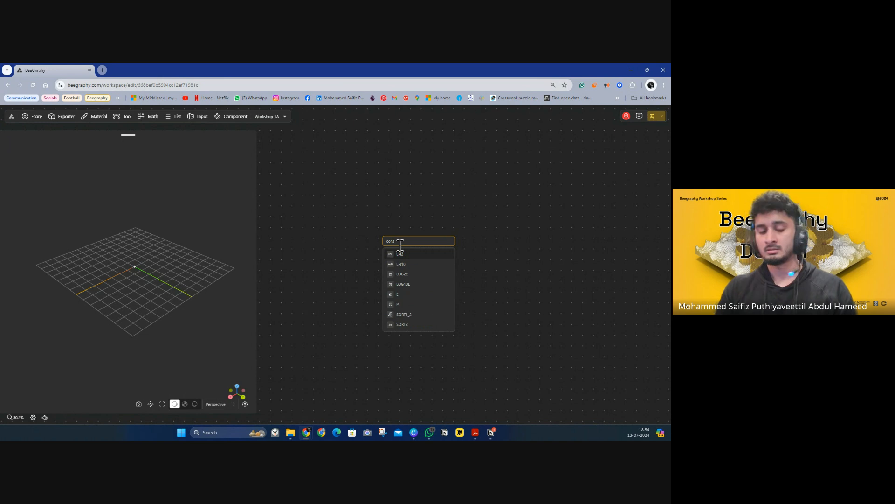
key("BackSpace")
key("BackSpace")
key("BackSpace")
key("BackSpace")
type("point")
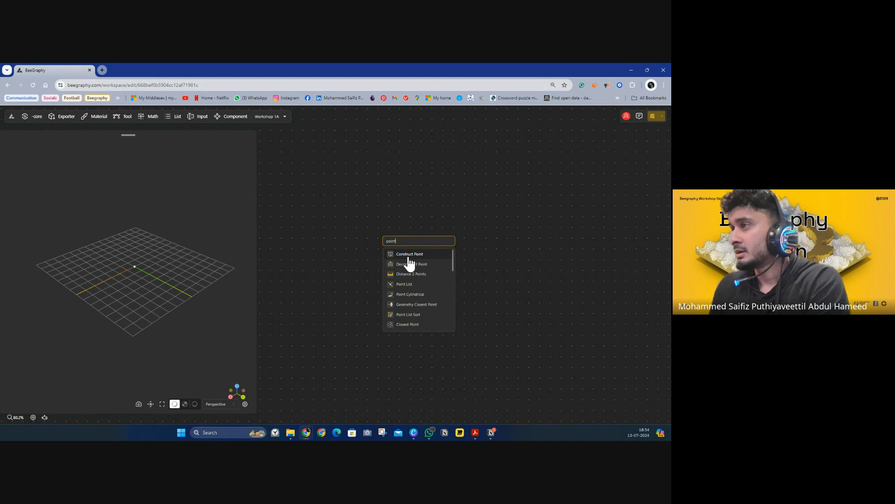
left_click(407, 254)
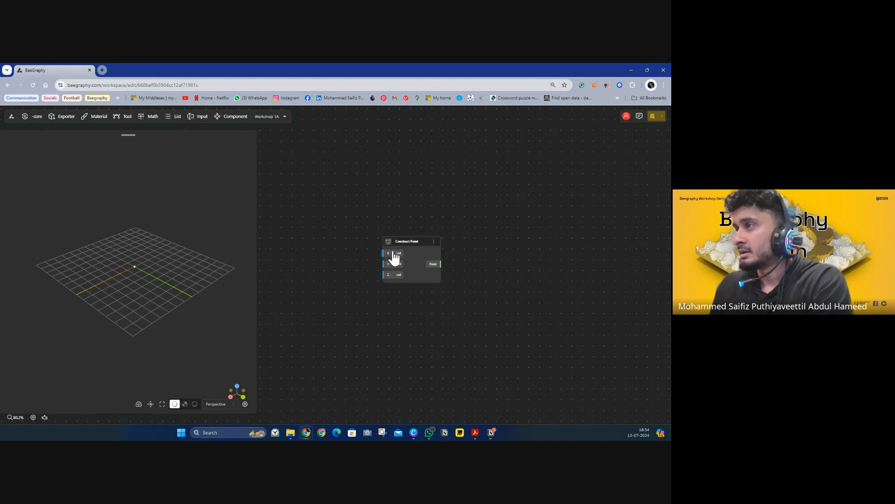
left_click_drag(396, 241, 376, 182)
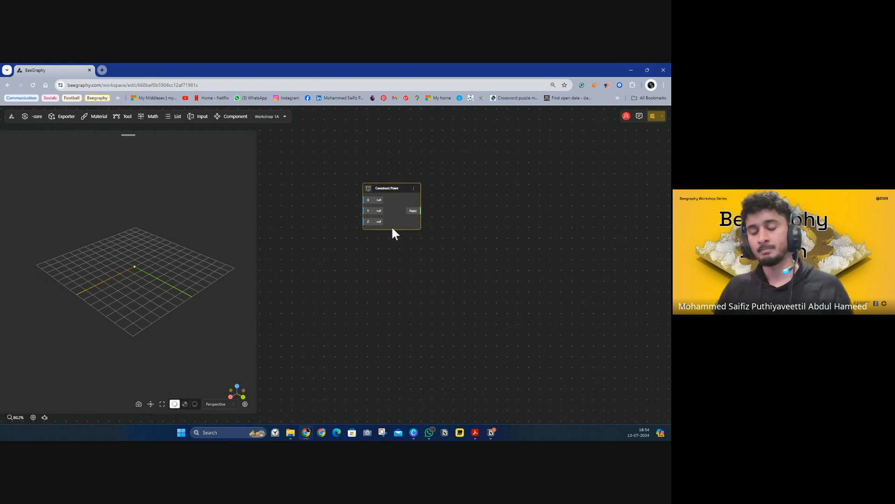
Step: Duplicate the Construct Point node and place the copy directly below the original
key("ctrl+c")
key("ctrl+v")
left_click_drag(392, 192, 389, 239)
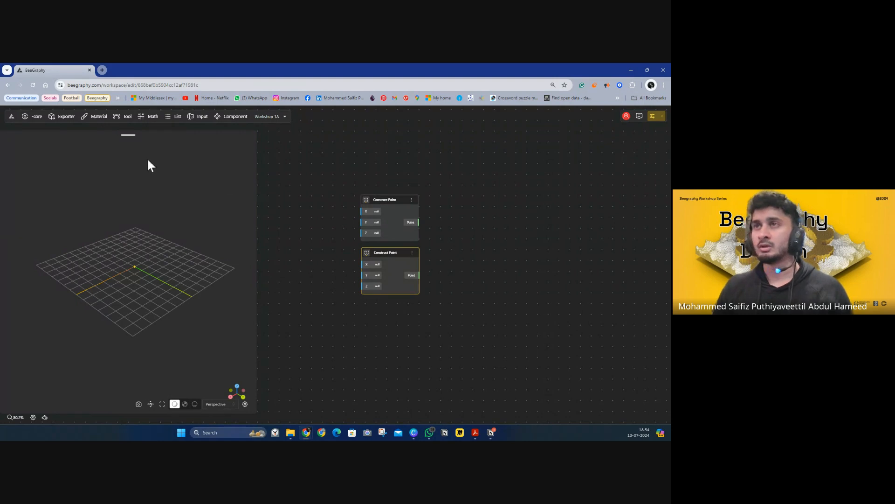
Step: Add a Line node from the primitive curve tools and place it beside the two Construct Point nodes
left_click(126, 122)
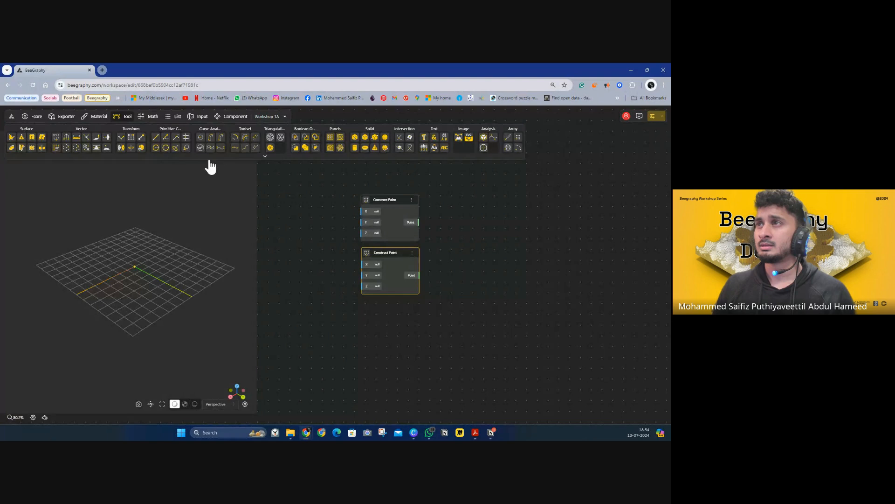
left_click(265, 157)
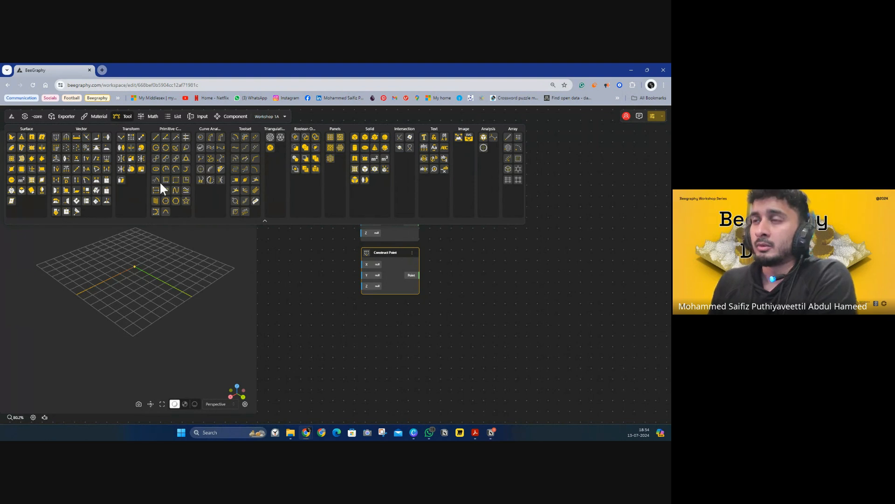
left_click(156, 139)
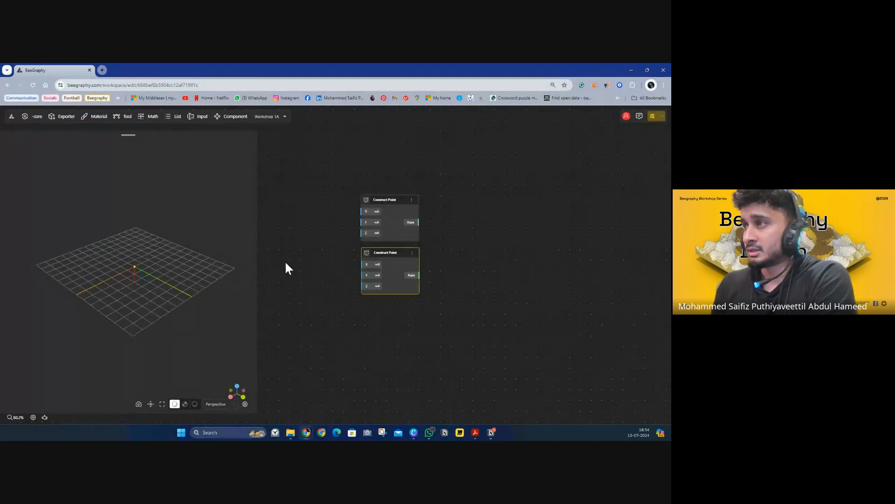
scroll(315, 277, "down", 3)
middle_click_drag(315, 277, 371, 282)
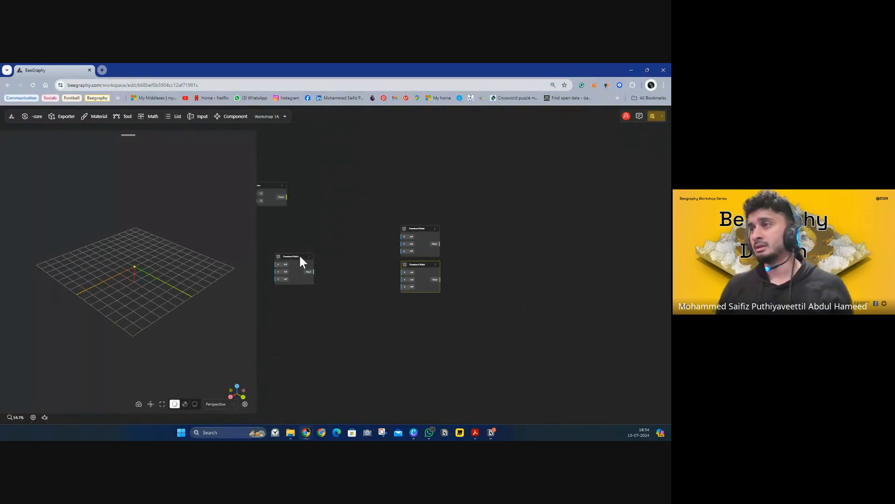
left_click_drag(281, 192, 492, 255)
scroll(481, 246, "up", 4)
scroll(478, 240, "up", 2)
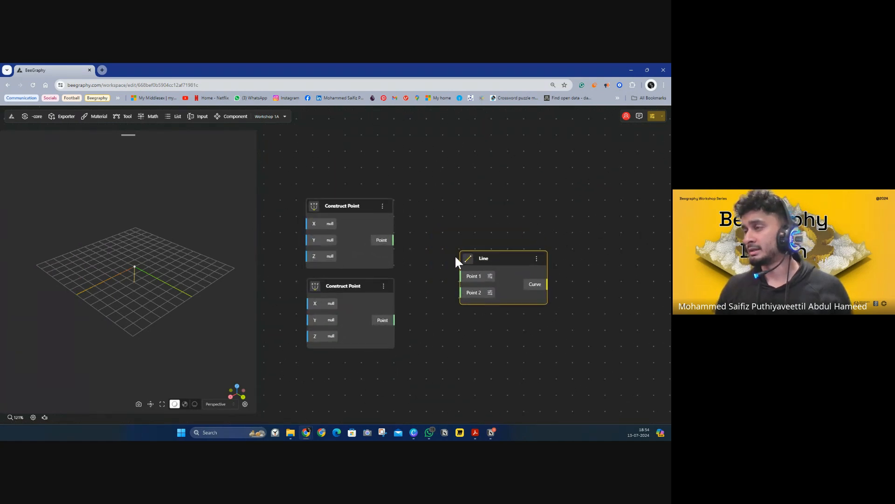
Step: Connect the upper Construct Point's output to the Line's Point 1 input and the lower one's to Point 2
scroll(440, 228, "down", 2)
scroll(442, 230, "down", 2)
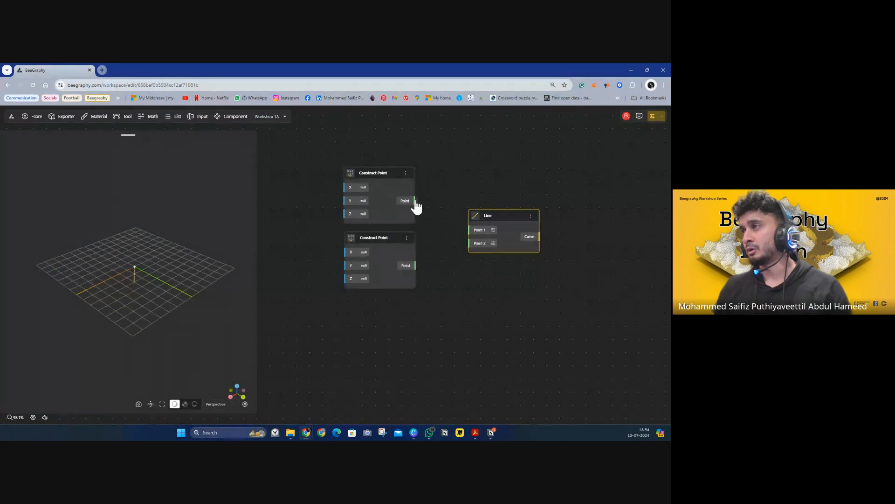
left_click_drag(414, 201, 469, 230)
left_click_drag(416, 265, 470, 243)
left_click_drag(321, 216, 378, 212)
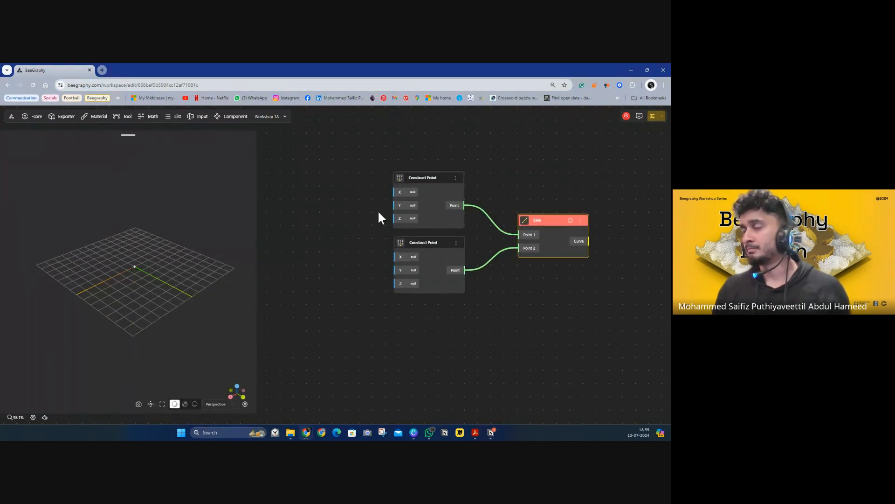
Step: Set the upper Construct Point's coordinates to X 12, Y 1 and Z 12
left_click(412, 192)
left_click(364, 181)
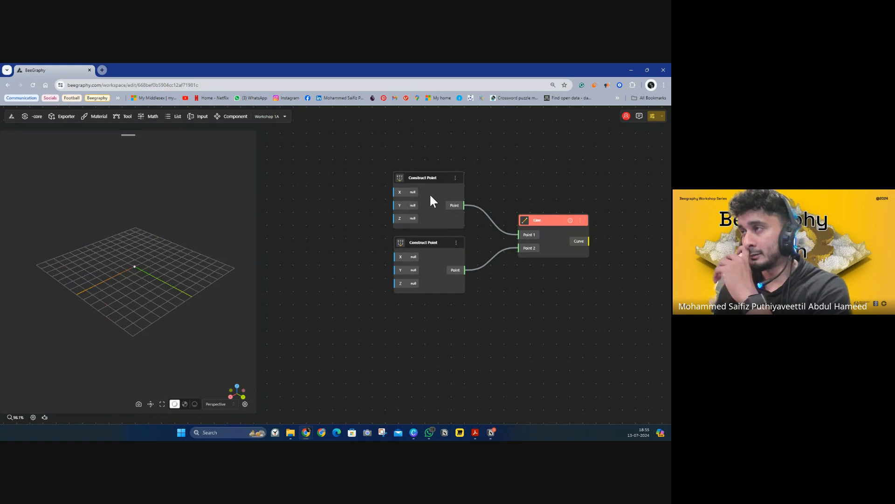
left_click(414, 192)
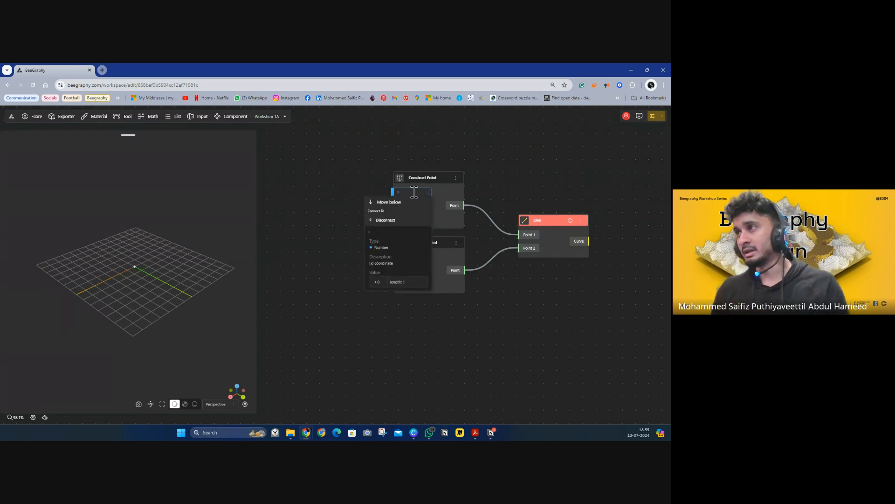
type("12")
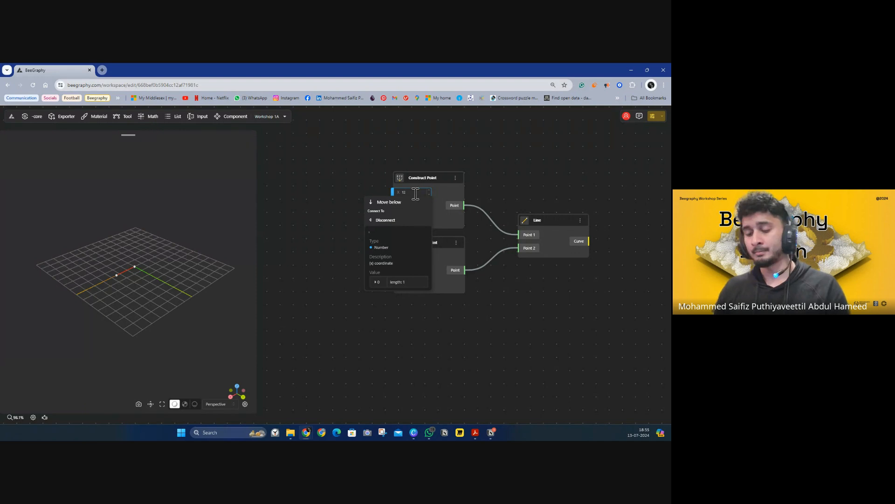
left_click(438, 192)
left_click(413, 206)
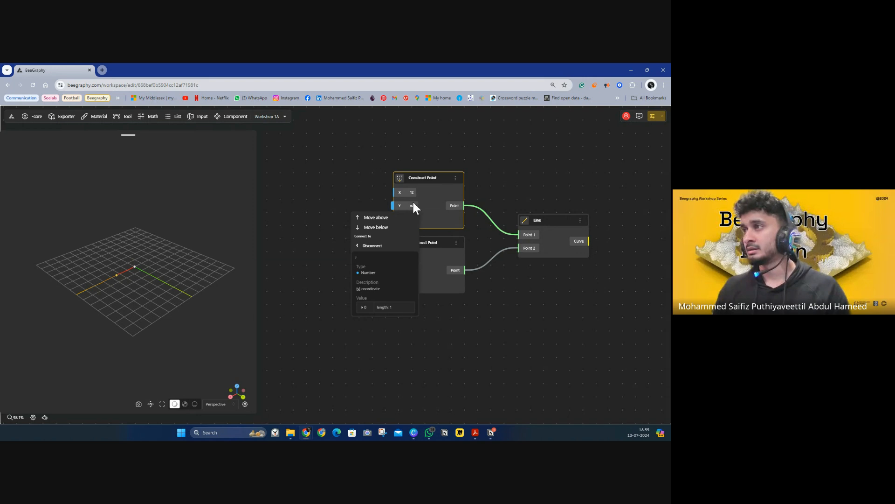
type("1")
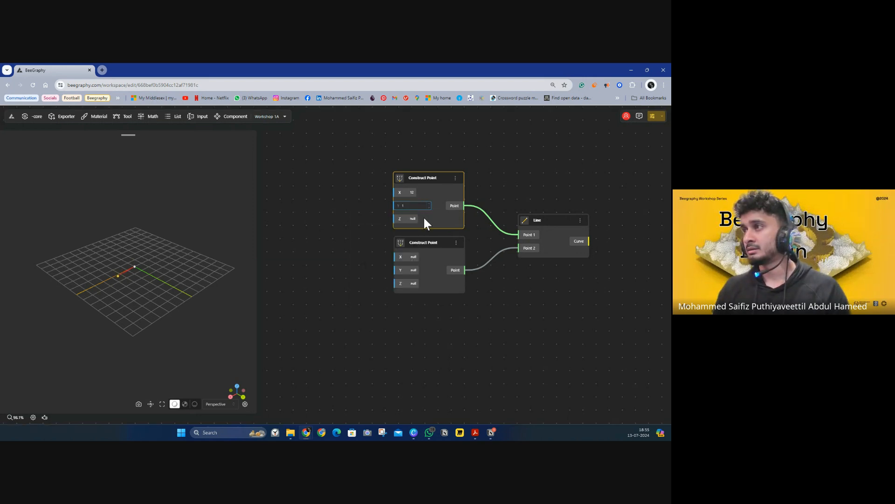
left_click(413, 218)
type("1")
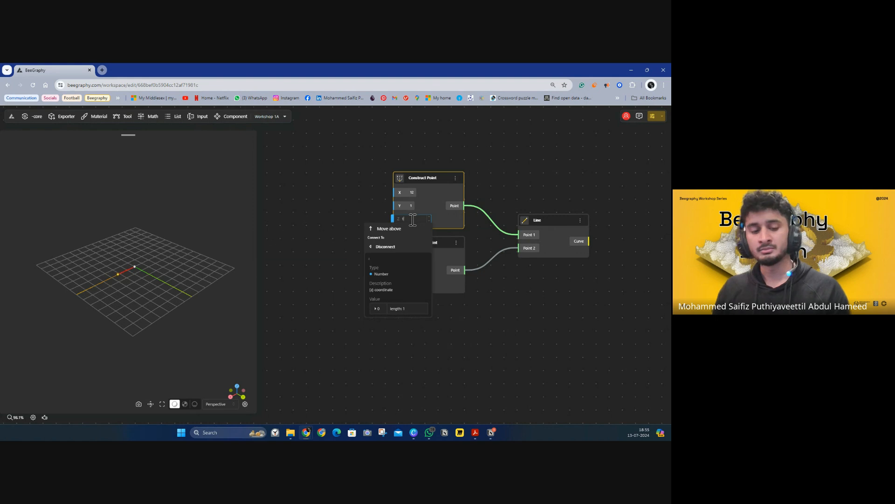
type("2")
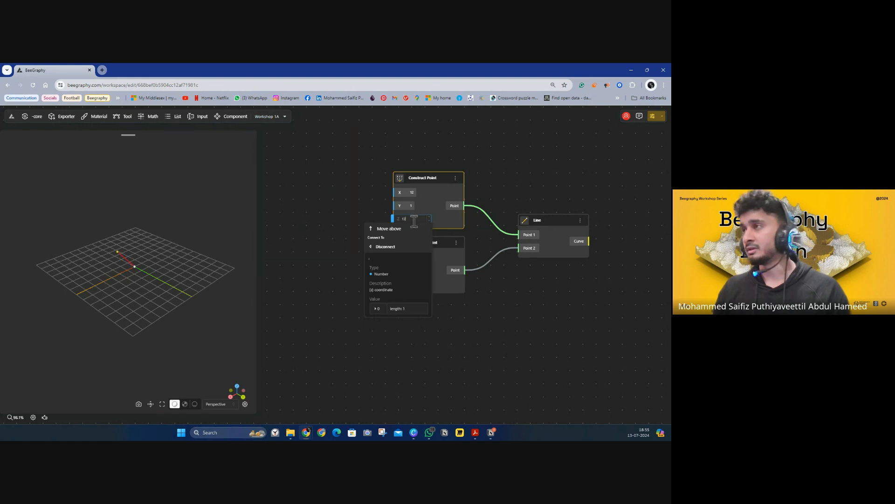
left_click(437, 216)
Step: Set the lower Construct Point's coordinates to X 12, Y 11 and Z 20
left_click(417, 256)
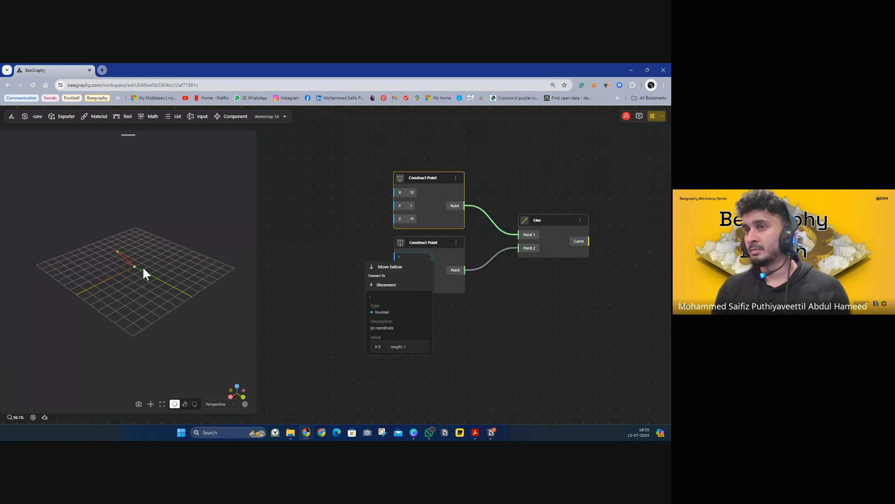
scroll(104, 258, "up", 3)
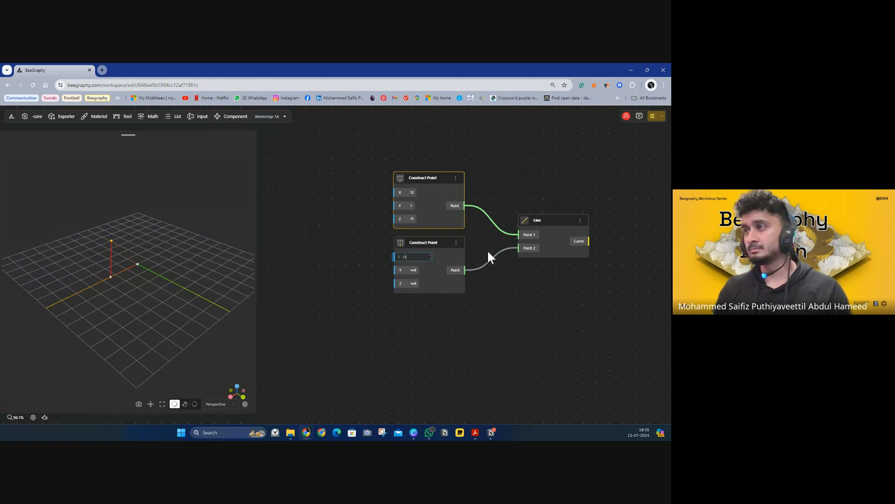
left_click(414, 270)
type("1")
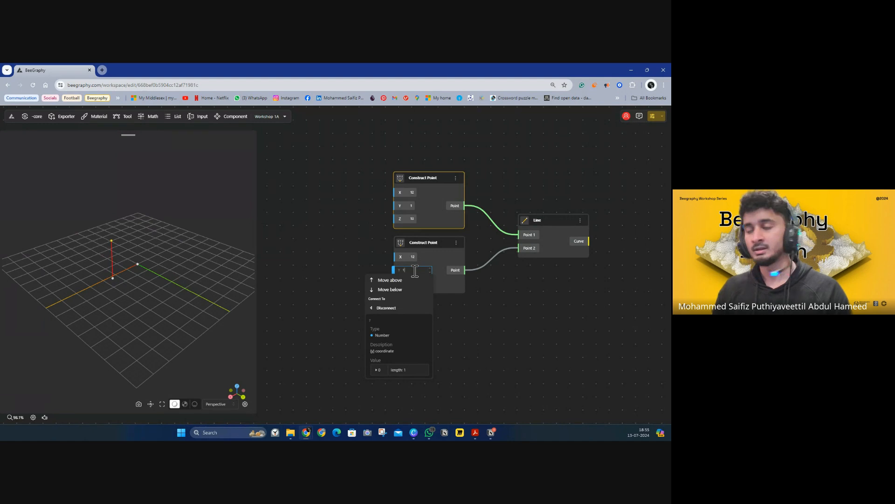
type("1")
left_click(427, 270)
left_click(415, 283)
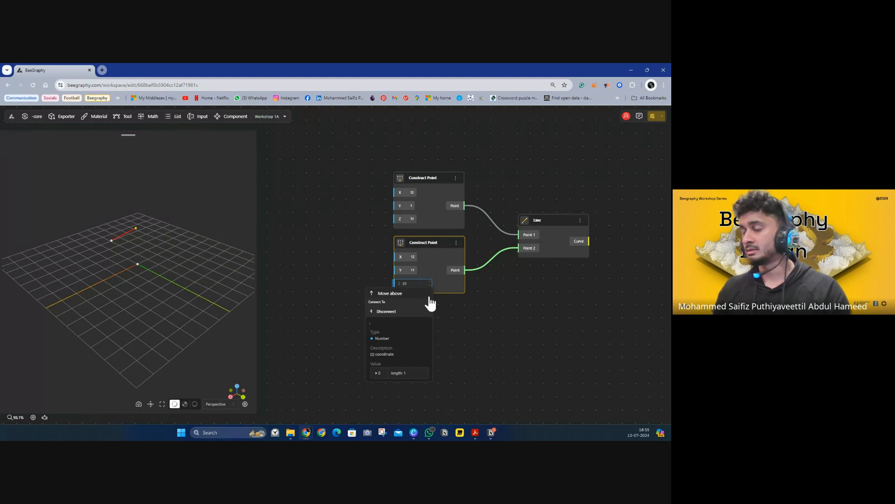
left_click(466, 308)
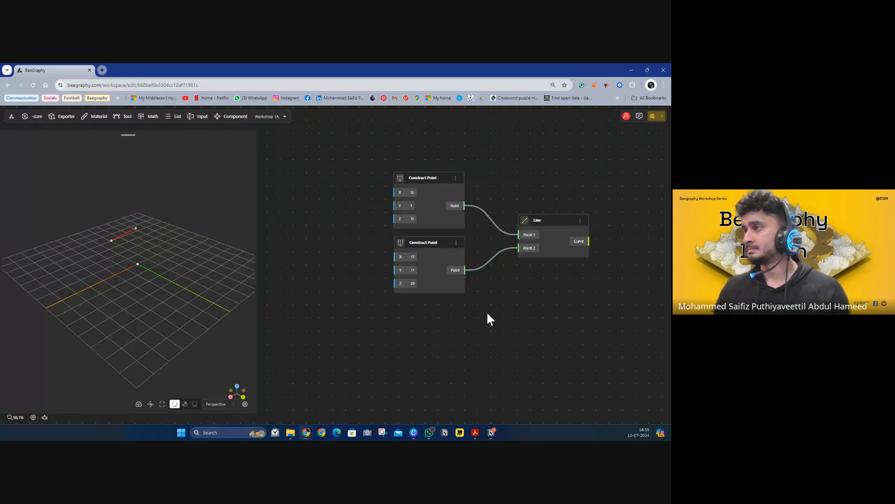
Step: Select the Line node and fit the 3D view to examine the line between the two points
left_click(549, 221)
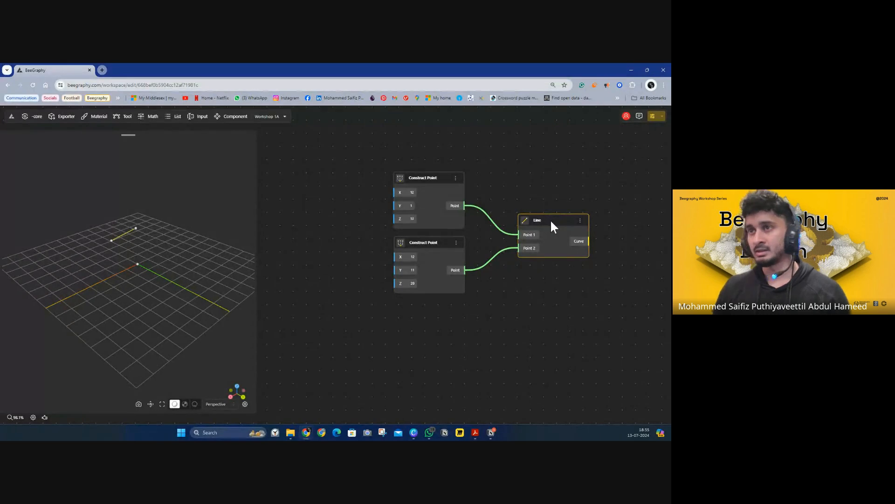
left_click(160, 404)
mouse_move(164, 290)
left_mouse_down()
mouse_move(161, 306)
mouse_move(177, 276)
mouse_move(208, 276)
mouse_move(191, 322)
mouse_move(168, 306)
mouse_move(166, 290)
left_mouse_up()
scroll(166, 287, "down", 5)
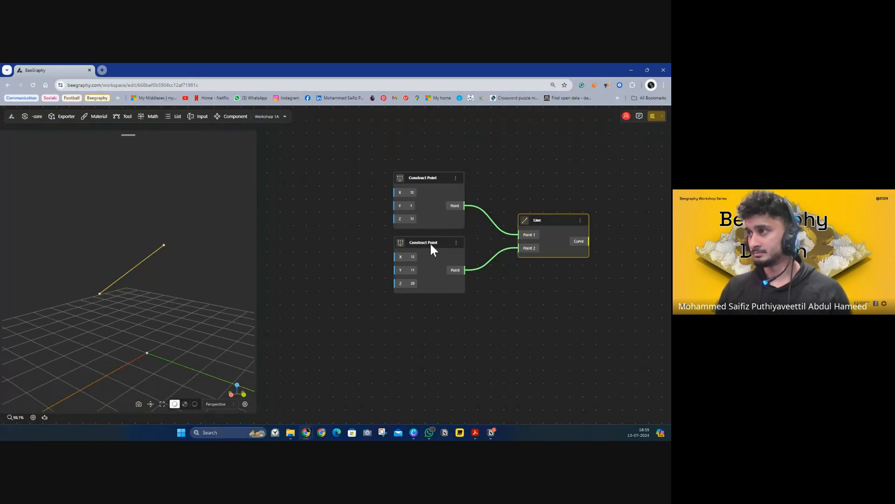
Step: Add an Arc 3Pnt node from the primitive curve tools and place it below the Line node
left_click_drag(504, 297, 477, 312)
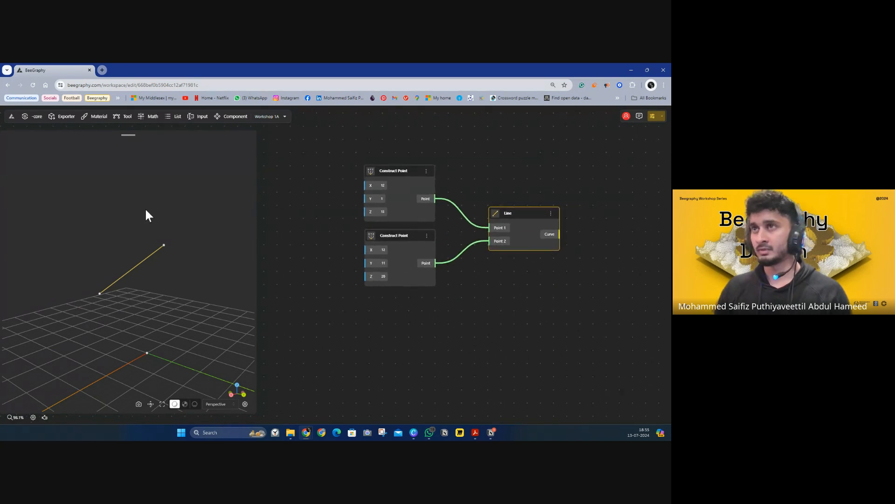
left_click(125, 117)
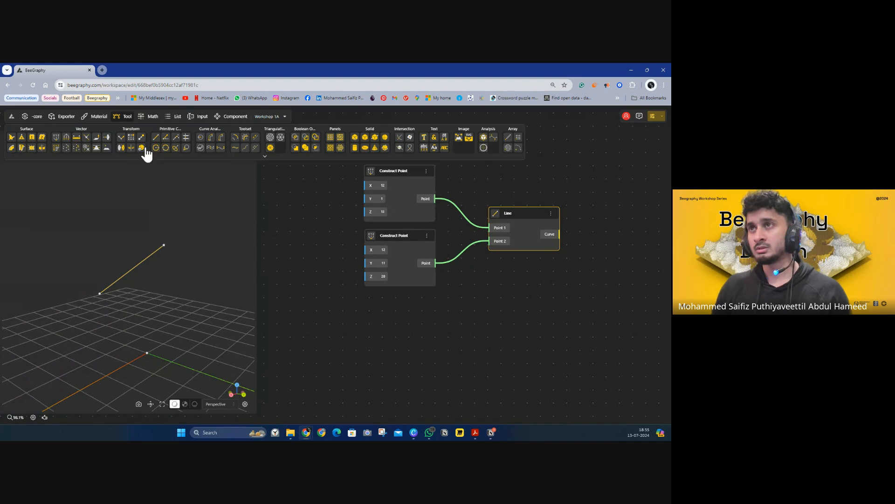
left_click(264, 157)
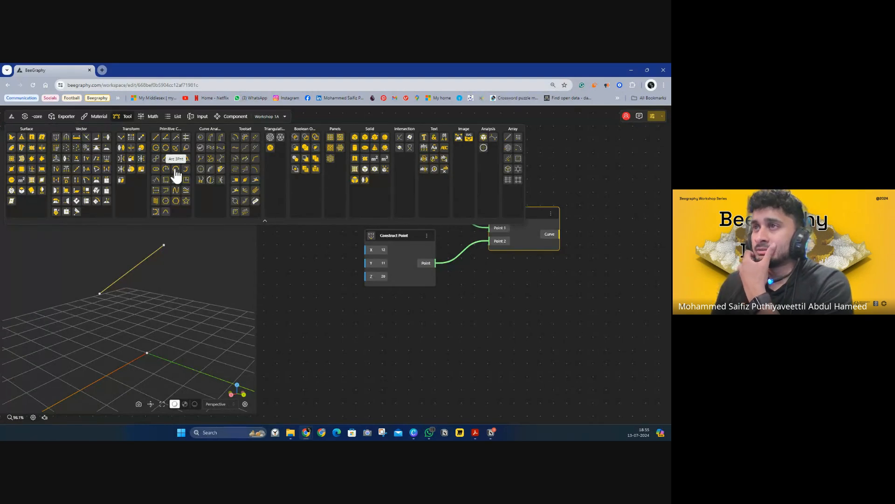
left_click_drag(177, 175, 589, 320)
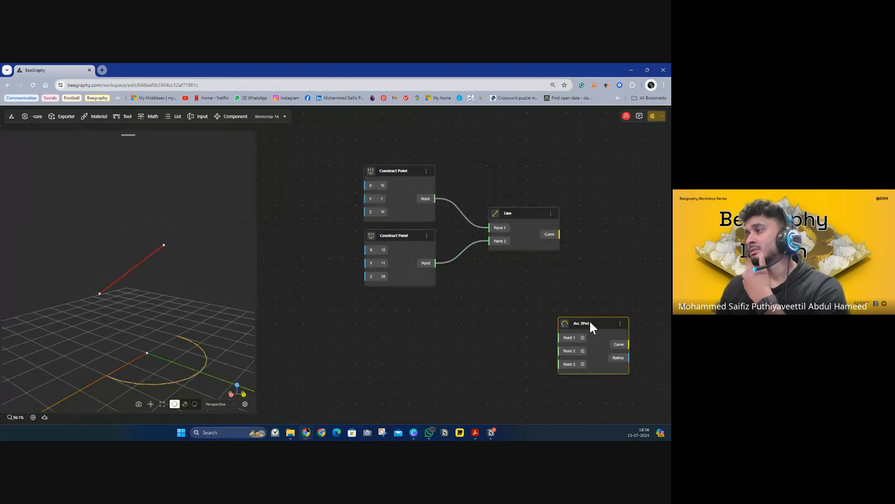
Step: Duplicate the lower Construct Point node and place the copy below it, aligned with the other point nodes
left_click(409, 237)
left_click_drag(409, 236, 407, 325, "alt")
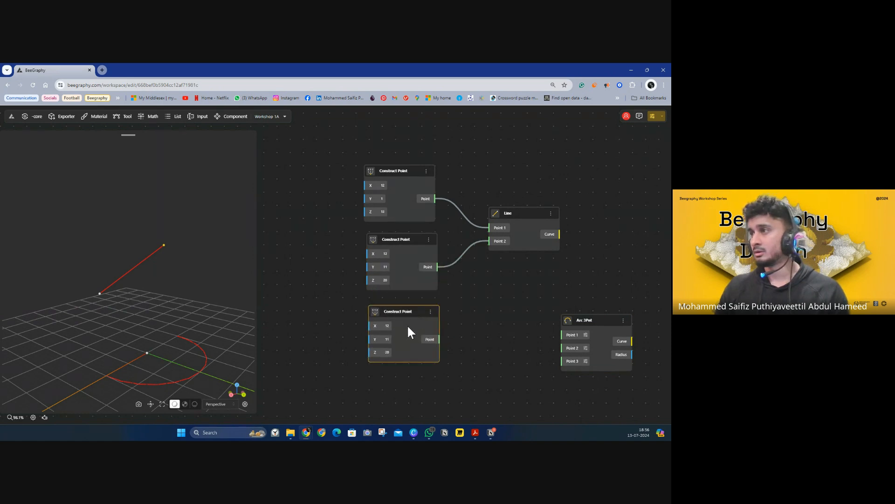
left_click_drag(483, 329, 430, 292)
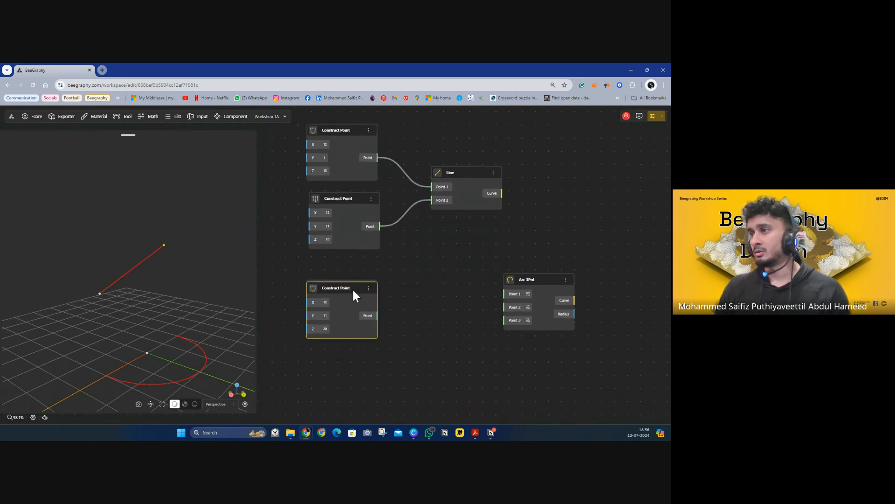
left_click_drag(353, 290, 356, 290)
Step: Add an Interpolate node from the primitive curve tools beneath the Line node, moving the Arc 3Pnt node farther down to make room
left_click(127, 122)
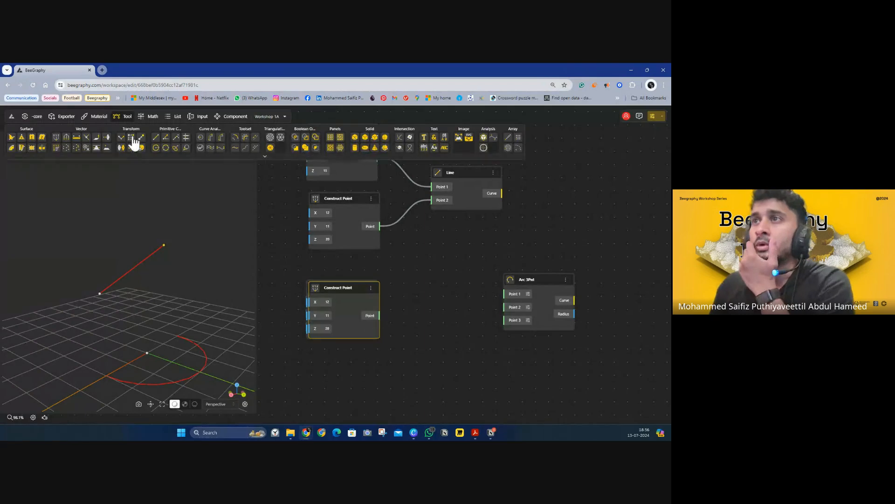
left_click(264, 156)
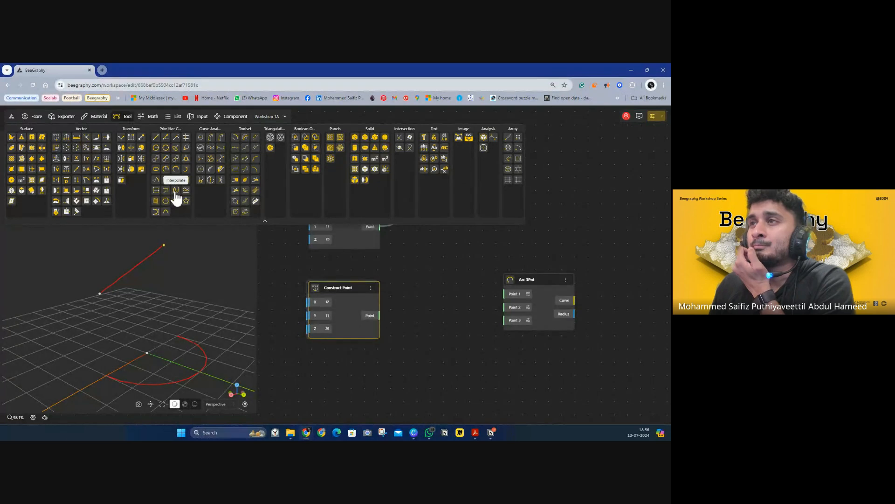
left_click_drag(176, 191, 529, 226)
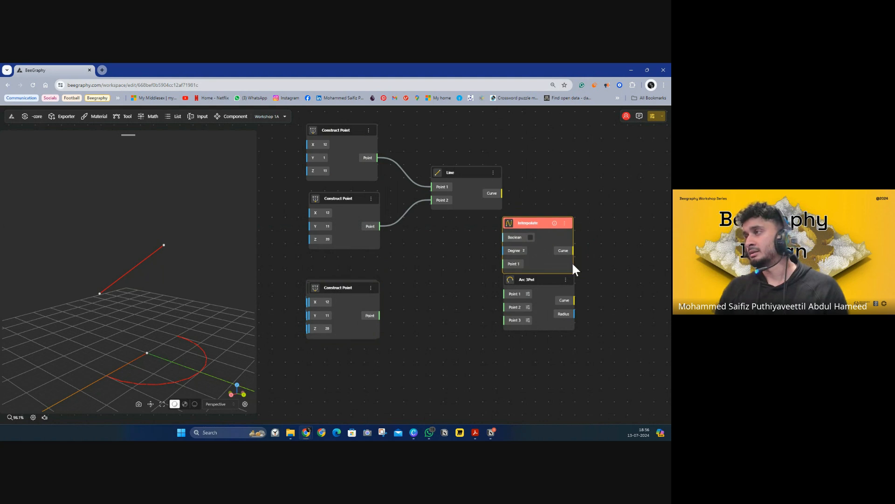
middle_click_drag(582, 282, 549, 265)
left_click_drag(491, 273, 564, 370)
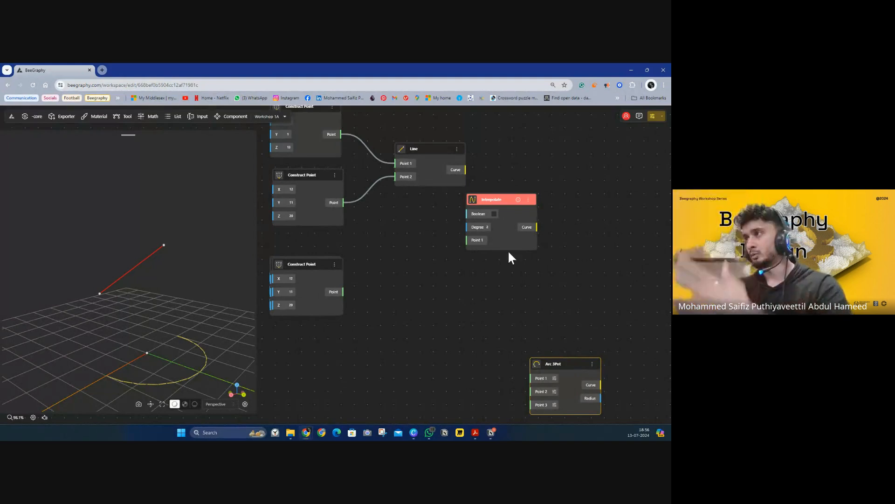
left_click_drag(490, 199, 471, 262)
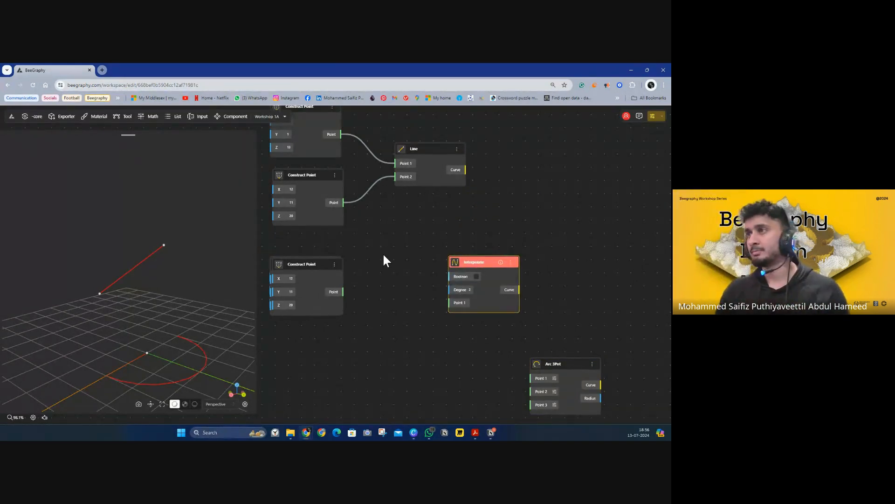
Step: Delete the stacked Construct Point copies, duplicate the Construct Point wired to the line's Point 2, and place the copy beneath it
middle_click_drag(360, 264, 384, 266)
left_click(334, 278)
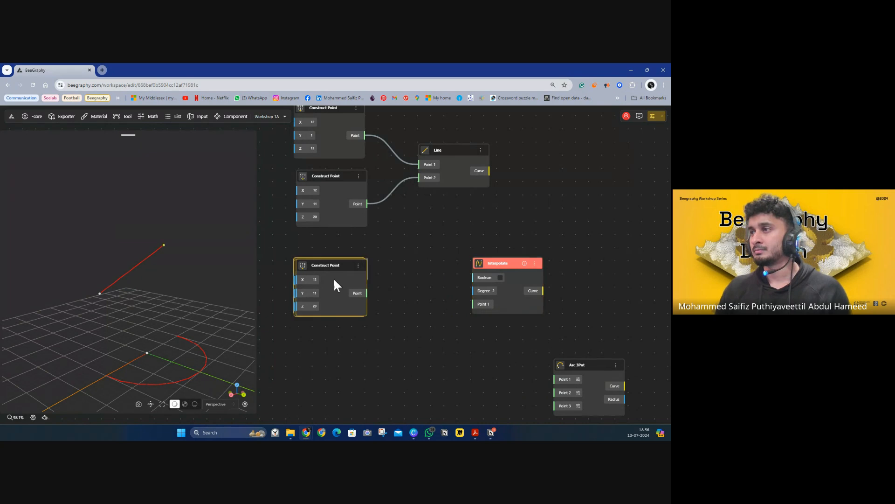
key("Delete")
left_click(330, 177)
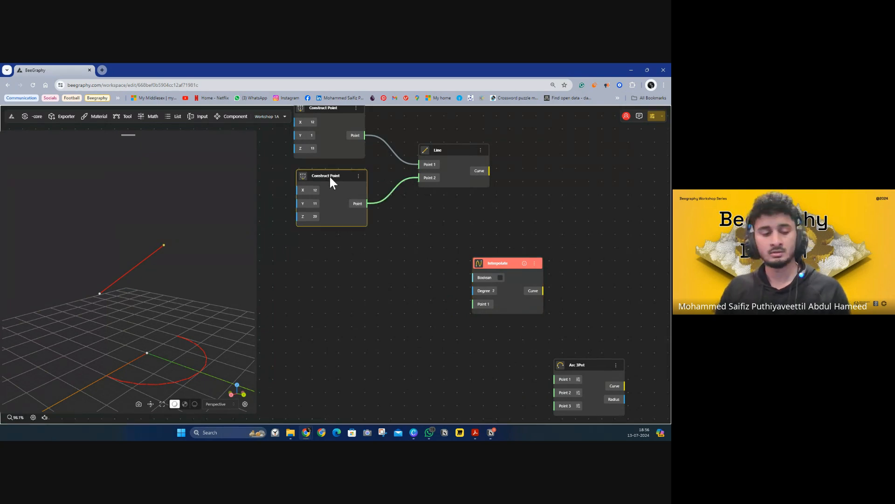
key("ctrl+c")
key("ctrl+v")
left_click_drag(339, 181, 333, 240)
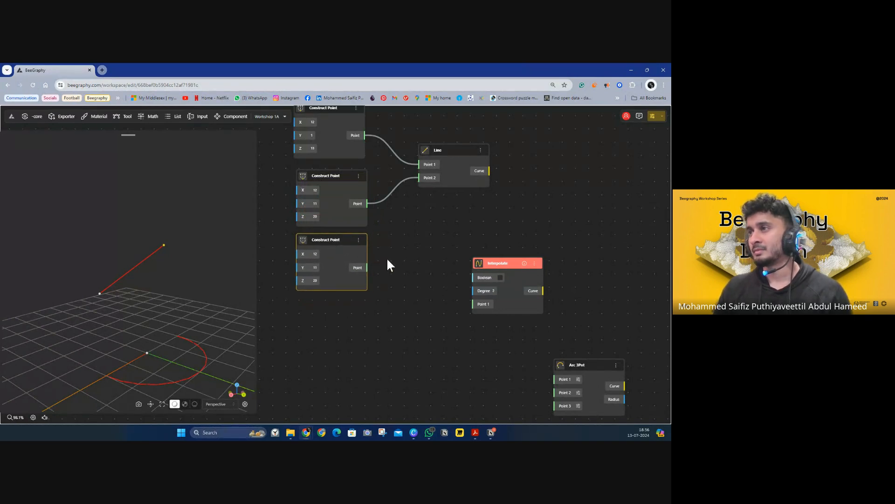
Step: Nudge the new Construct Point into line with the other point nodes and move the Interpolate node slightly up
scroll(392, 260, "down", 1)
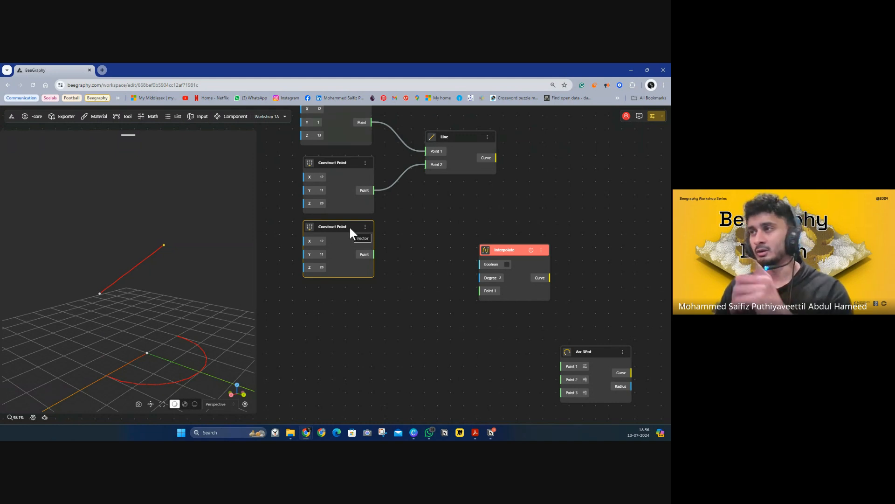
left_click_drag(347, 225, 346, 226)
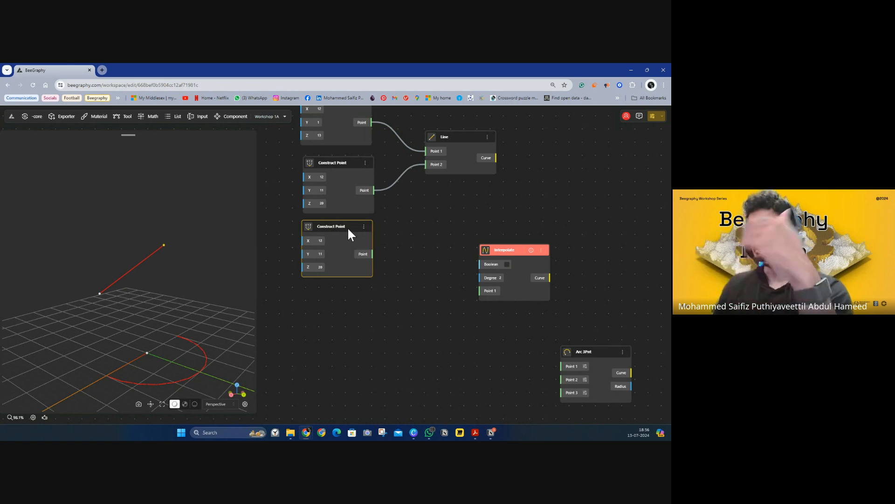
left_click_drag(393, 264, 391, 270)
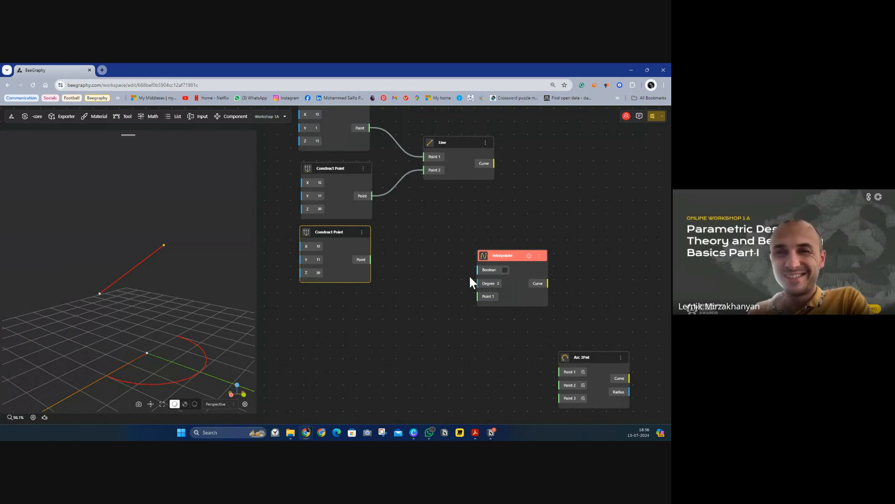
left_click_drag(369, 128, 413, 234)
left_click_drag(513, 256, 514, 240)
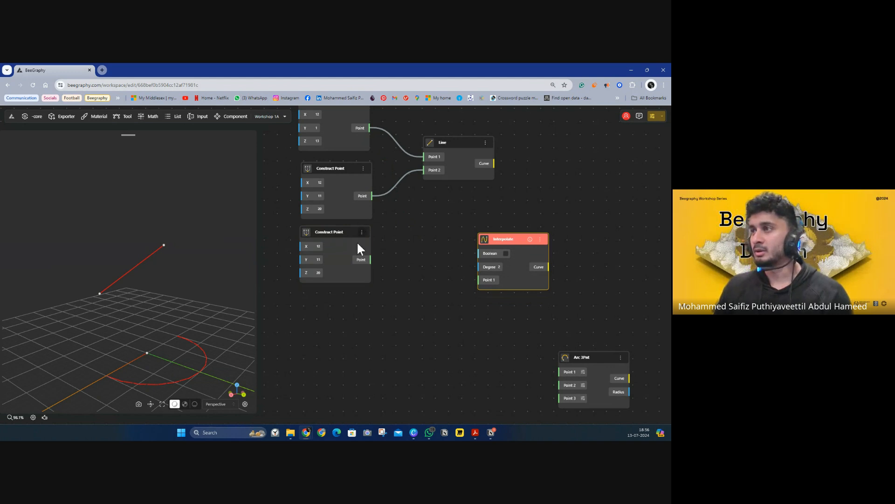
Step: Set the third Construct Point's coordinates to X 16, Y 5 and Z 2, and select the node to highlight its point
left_click(318, 248)
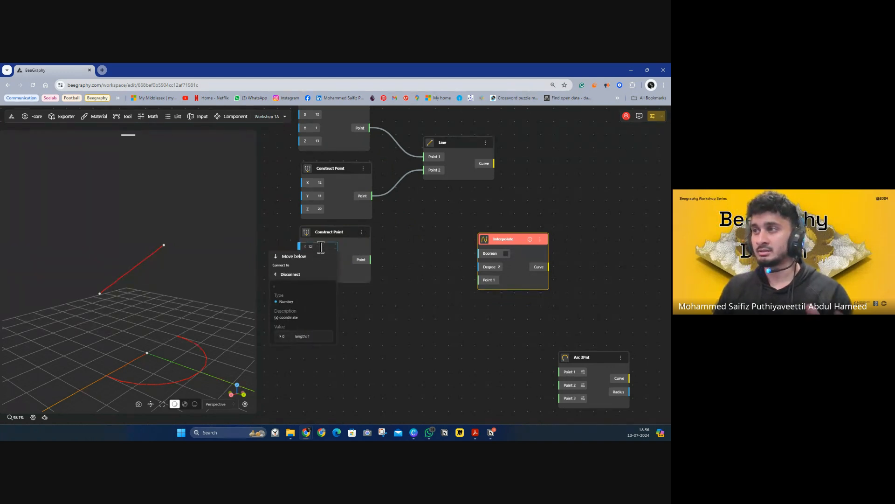
left_click_drag(321, 246, 312, 246)
type("16")
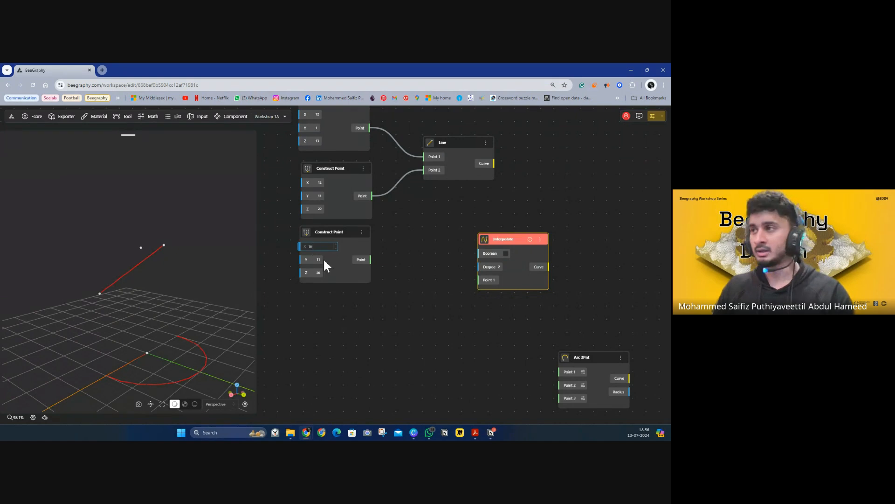
left_click(319, 260)
left_click(321, 261)
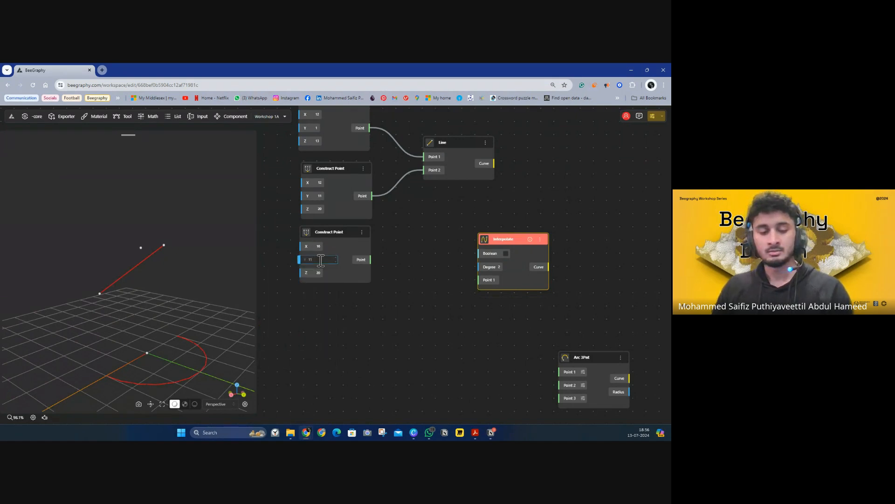
key("BackSpace")
key("BackSpace")
type("5")
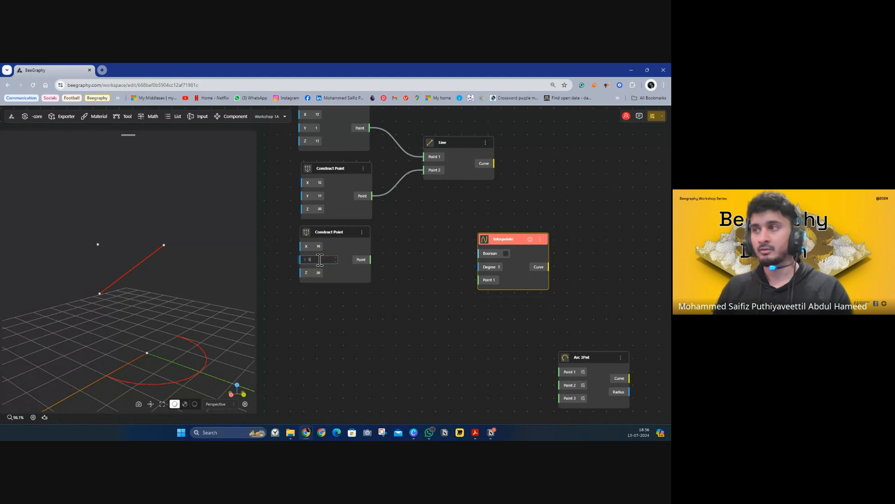
left_click(321, 273)
left_click(321, 274)
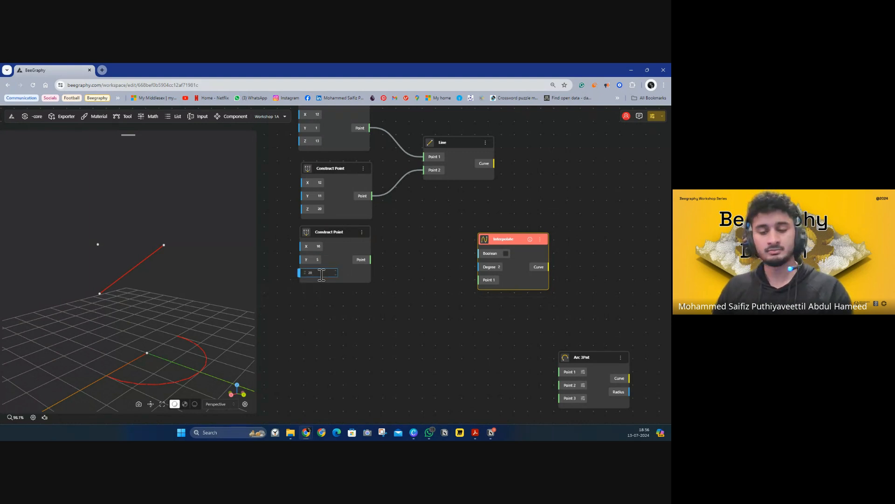
key("BackSpace")
left_click(404, 287)
left_click(322, 233)
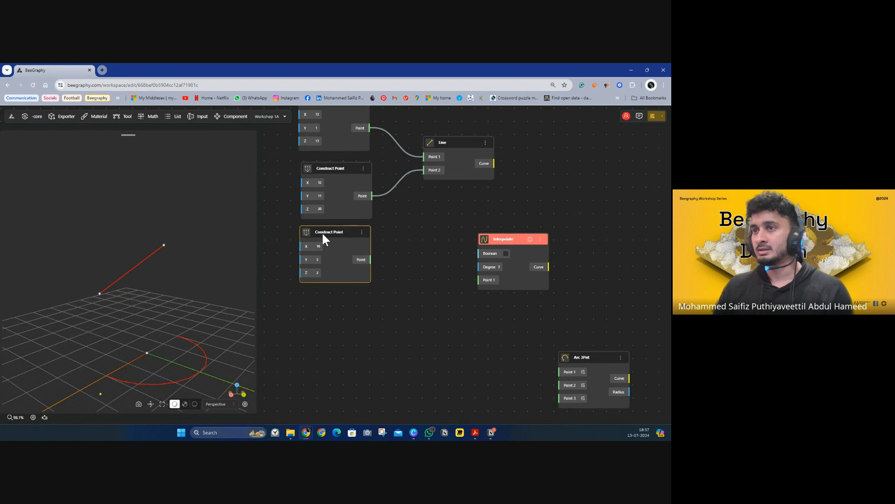
scroll(143, 310, "down", 4)
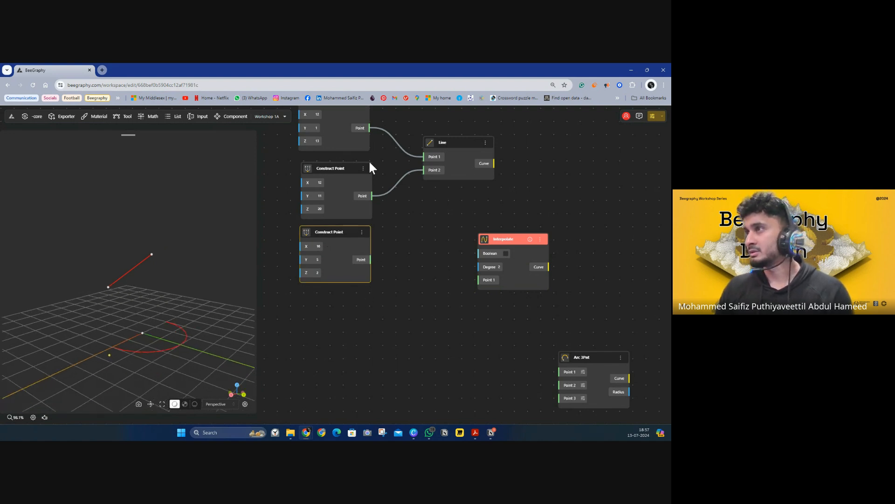
Step: Connect all three Construct Point outputs to the Interpolate node's Point 1 input together, moving the Line node aside for space
left_click_drag(369, 129, 477, 286)
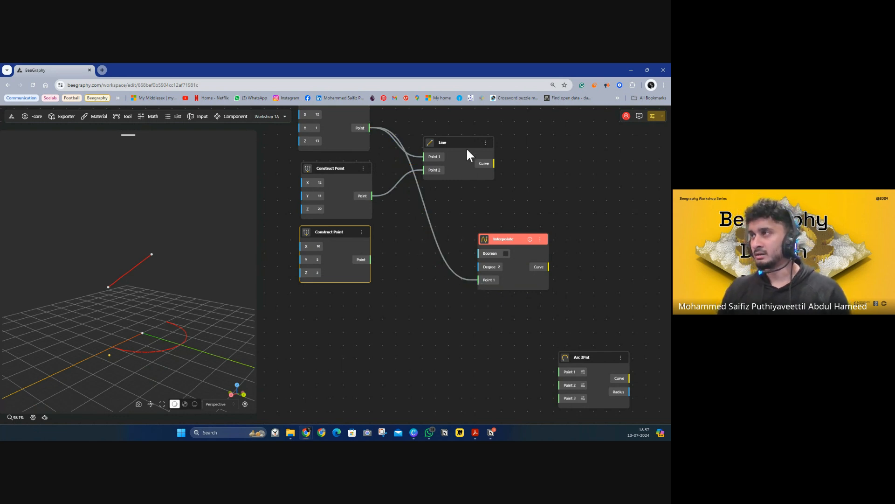
left_click_drag(467, 151, 521, 135)
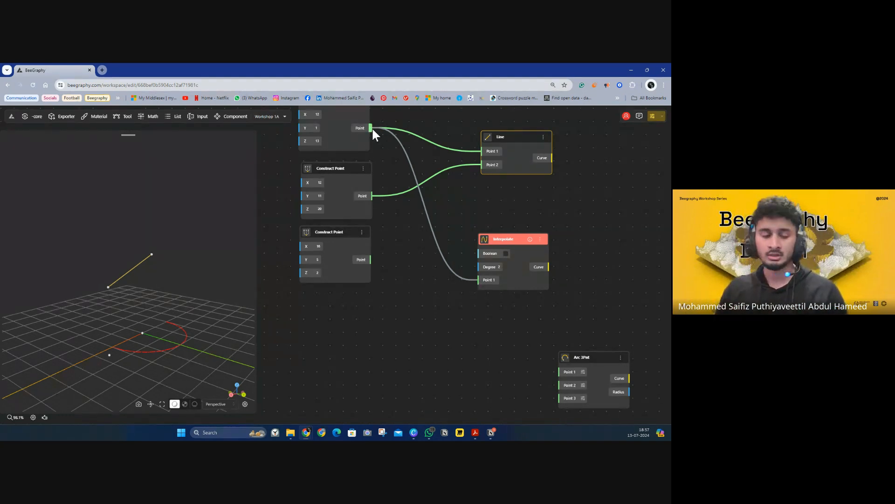
left_click_drag(389, 212, 480, 279)
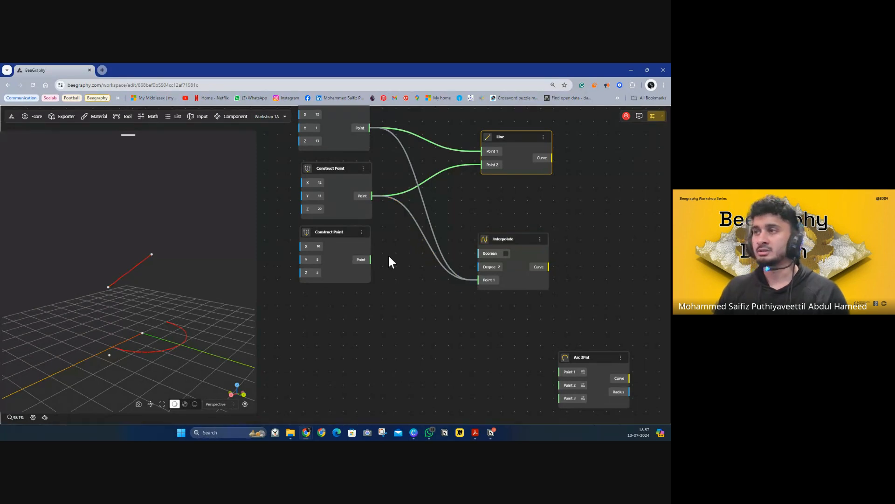
left_click_drag(371, 260, 478, 281)
left_click_drag(371, 259, 479, 282)
left_click_drag(371, 259, 479, 280)
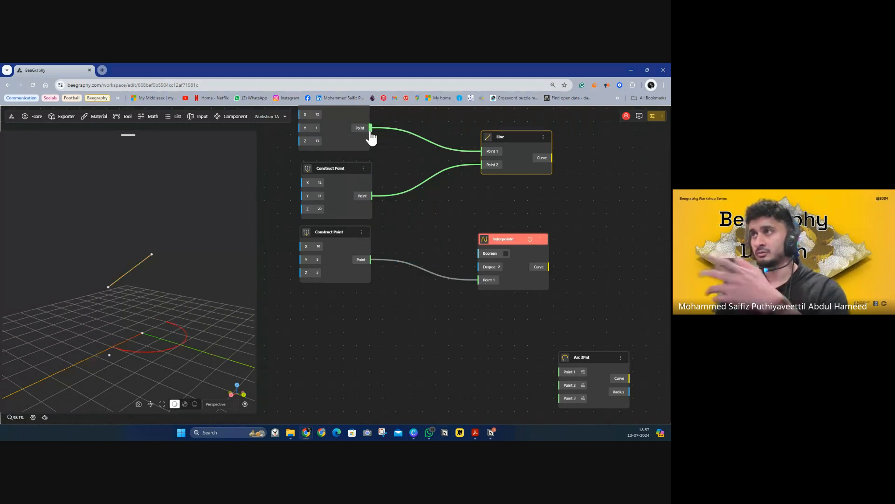
left_click_drag(374, 134, 478, 282)
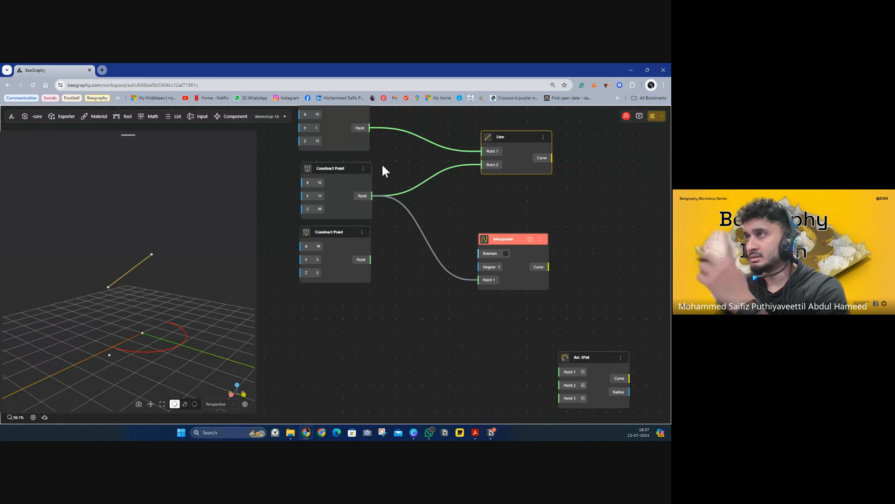
left_click_drag(371, 128, 481, 280)
left_click_drag(371, 259, 478, 283)
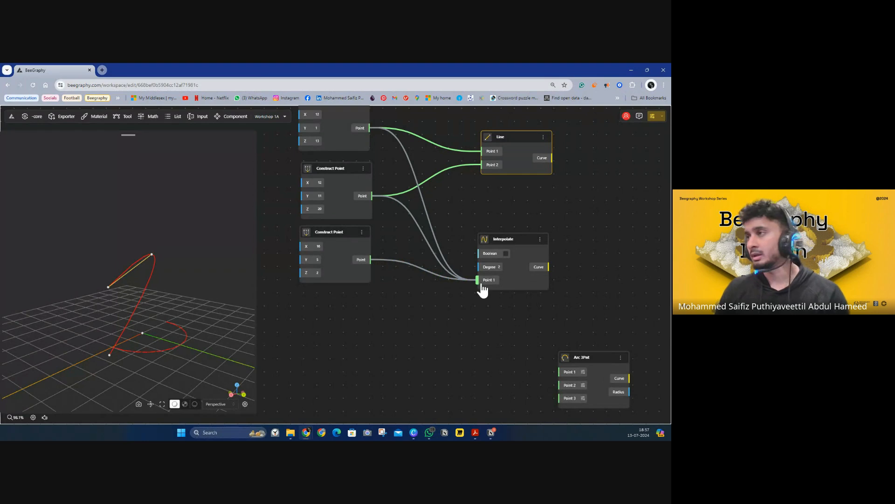
mouse_move(485, 280)
left_mouse_down()
mouse_move(436, 280)
mouse_move(373, 261)
mouse_move(478, 282)
left_mouse_up()
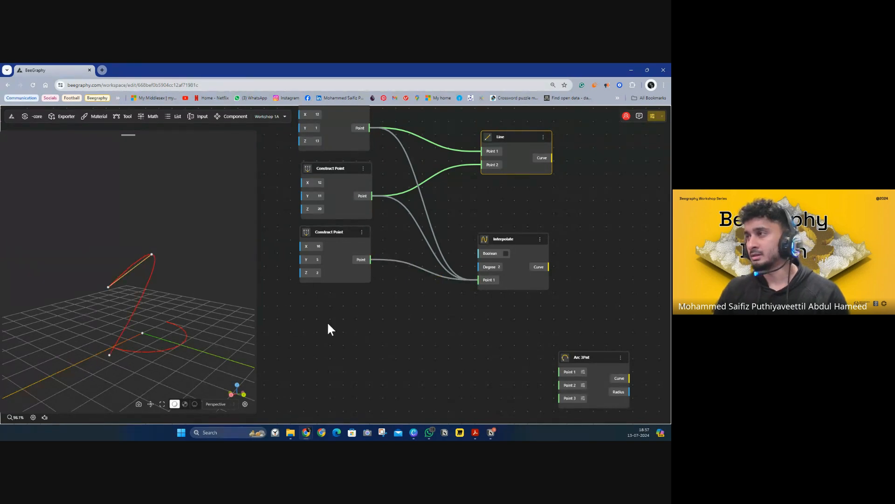
Step: Select the Interpolate node and orbit the 3D view to examine the curve through the three points
left_click(510, 241)
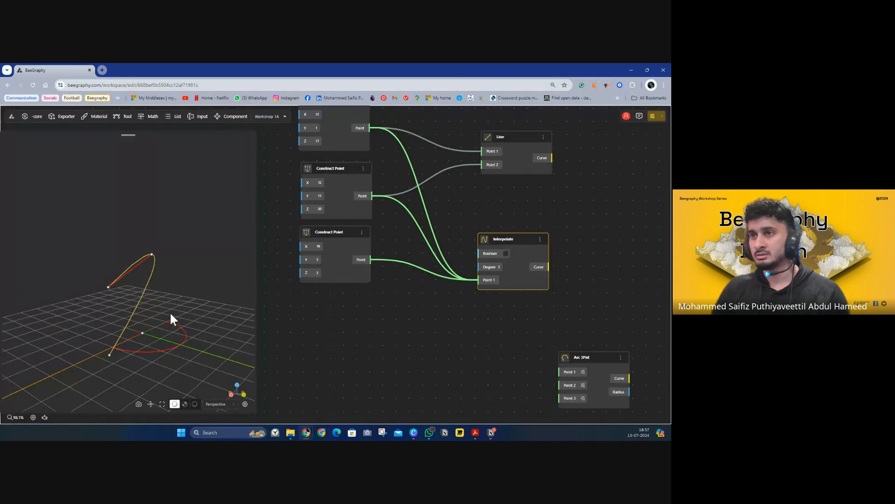
left_click_drag(170, 313, 117, 266)
left_click_drag(146, 270, 237, 284)
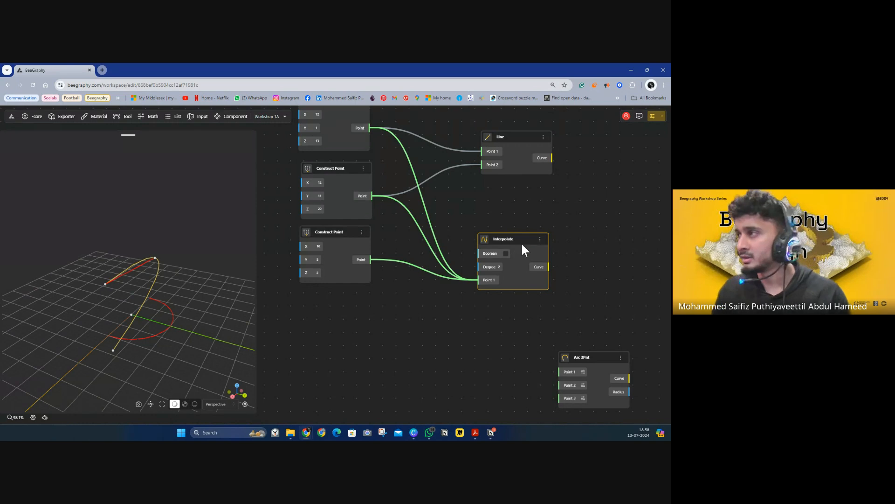
Step: Move the Interpolate node up closer to the Line node and delete the unused Arc 3Pnt node
left_click_drag(522, 244, 520, 222)
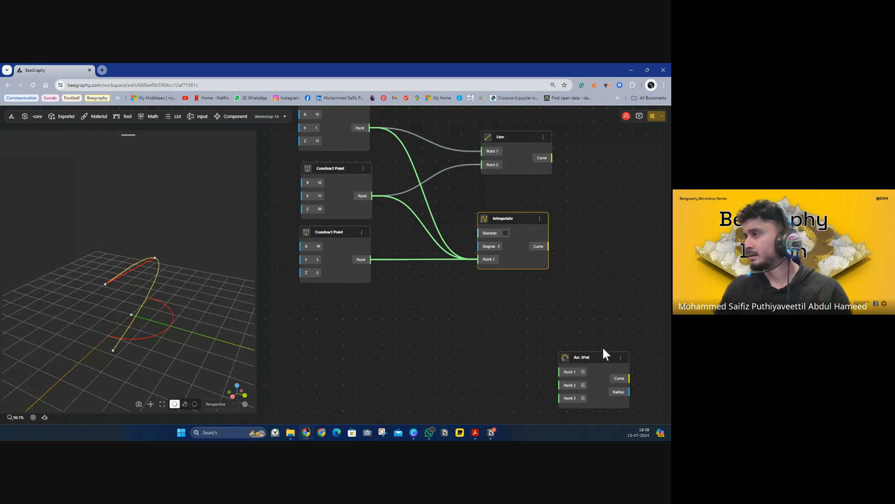
left_click_drag(604, 348, 514, 285)
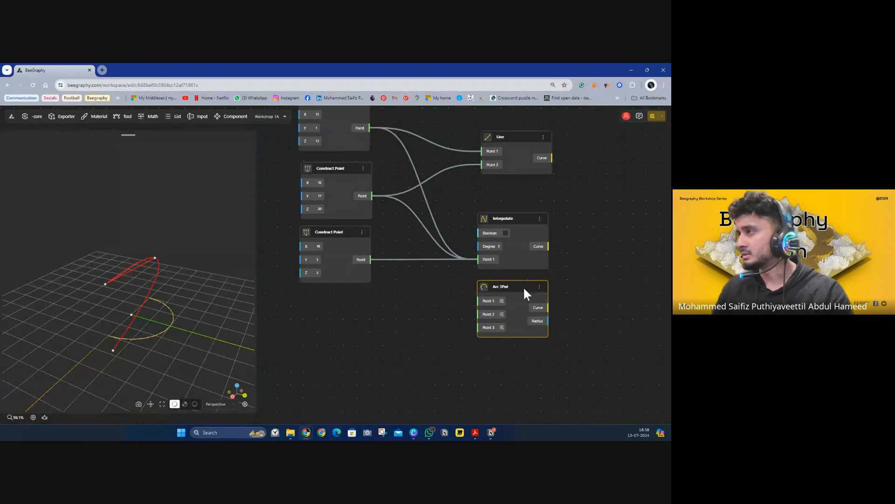
left_click_drag(524, 287, 527, 294)
key("Delete")
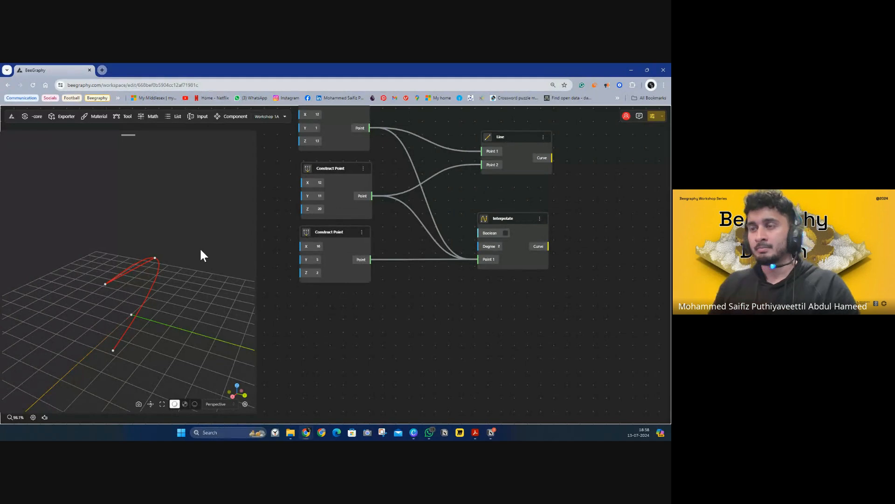
Step: Add a Curve Editor node and place it beneath the third Construct Point node
scroll(441, 322, "down", 3)
scroll(476, 291, "up", 1)
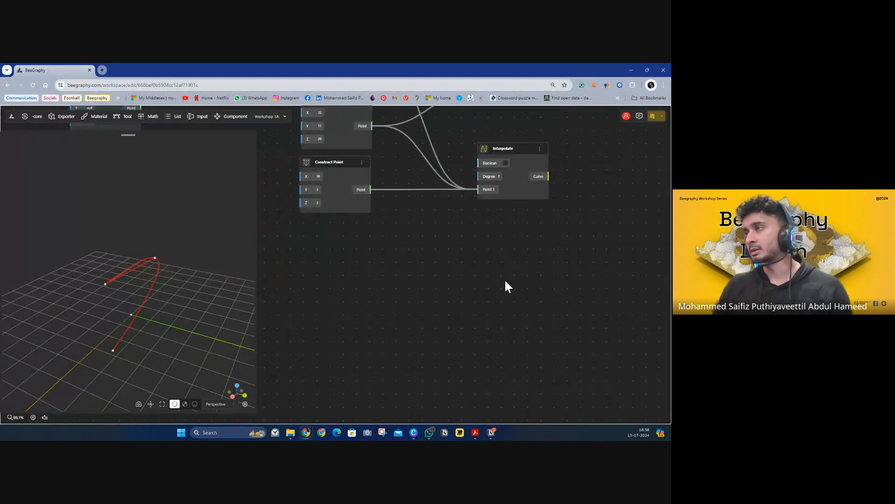
double_click(505, 281)
type("cu")
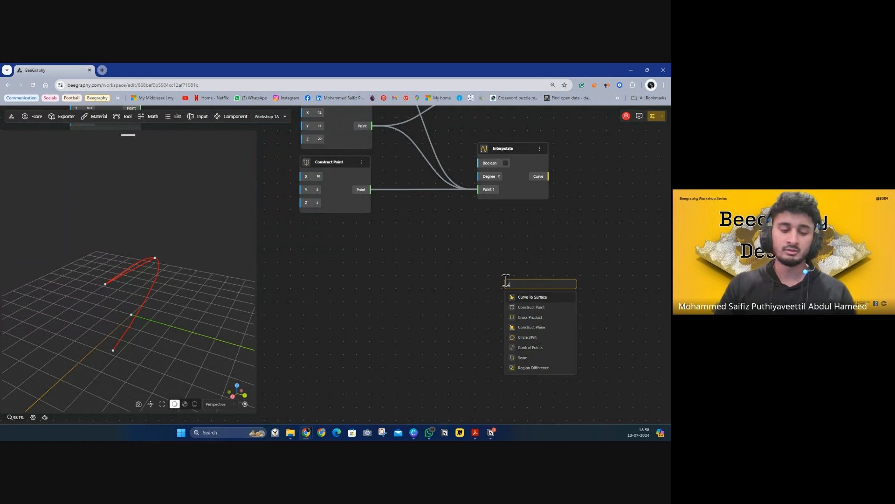
type("rve")
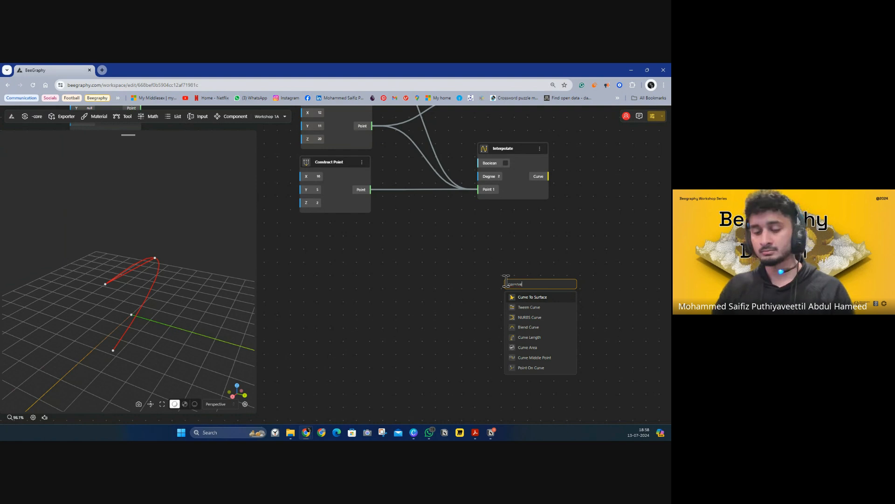
key("BackSpace")
key("BackSpace")
key("BackSpace")
type("rv")
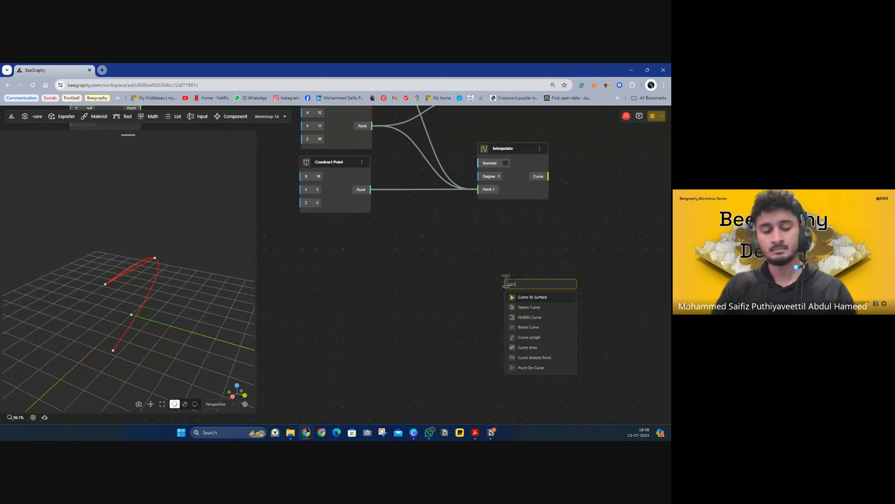
type("e editor")
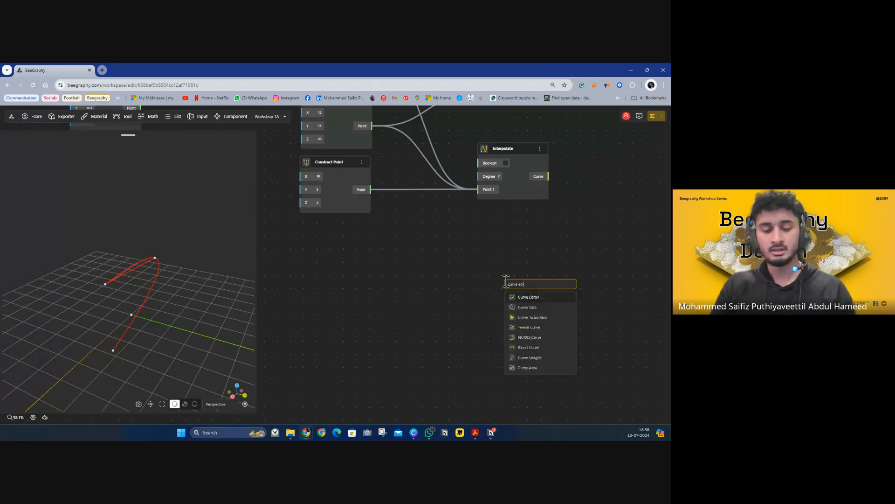
left_click(530, 298)
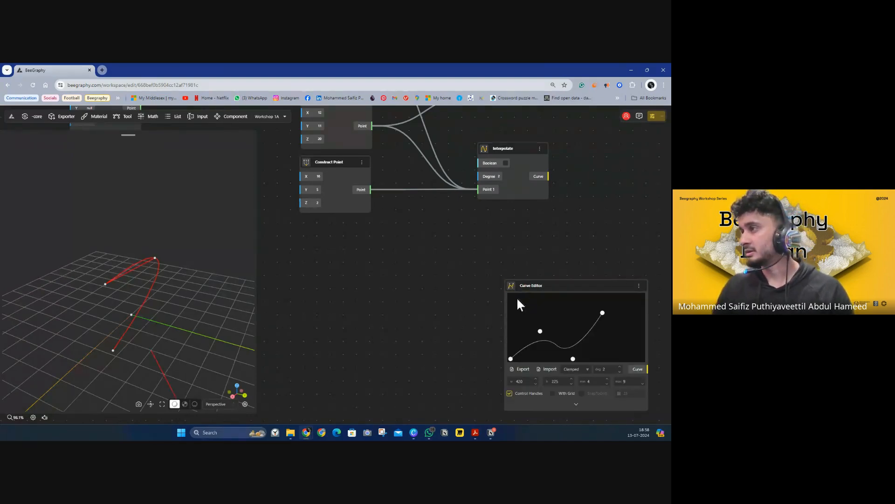
left_click_drag(547, 297, 397, 242)
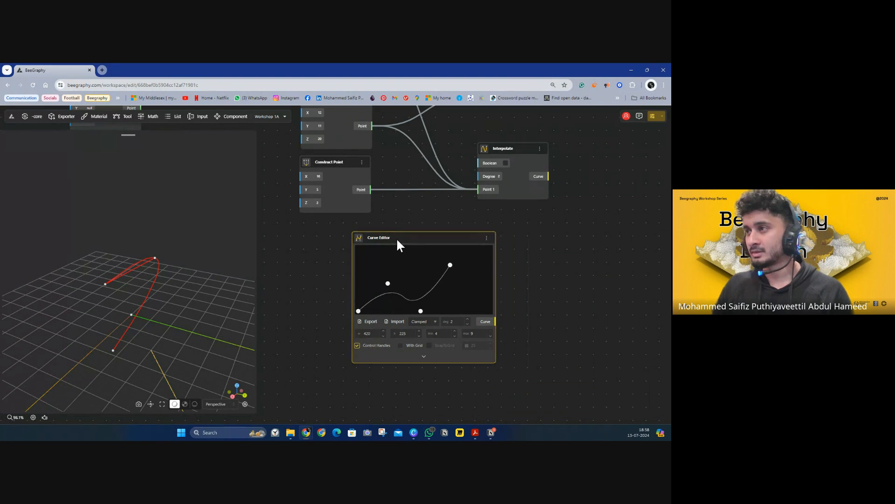
Step: Reshape the Curve Editor's curve by raising its second control point, shifting the third outward and pulling the end point inward
left_click(150, 405)
left_click_drag(147, 297, 172, 296)
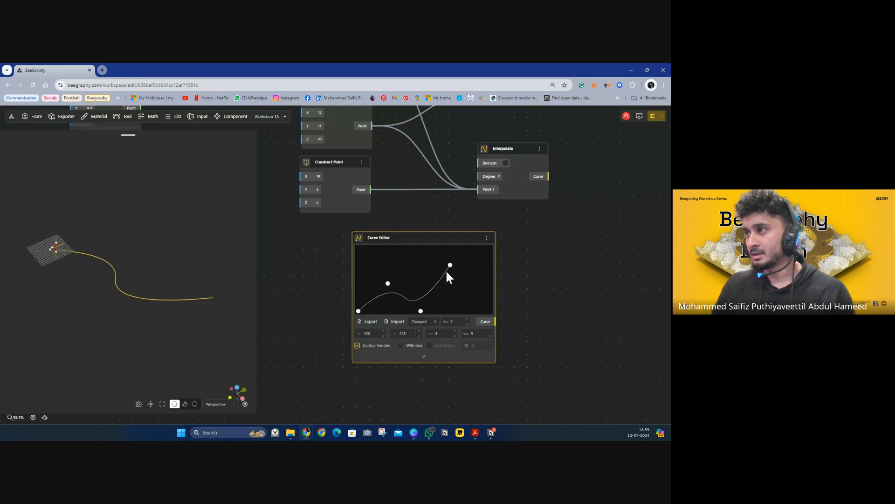
left_click_drag(122, 303, 136, 326)
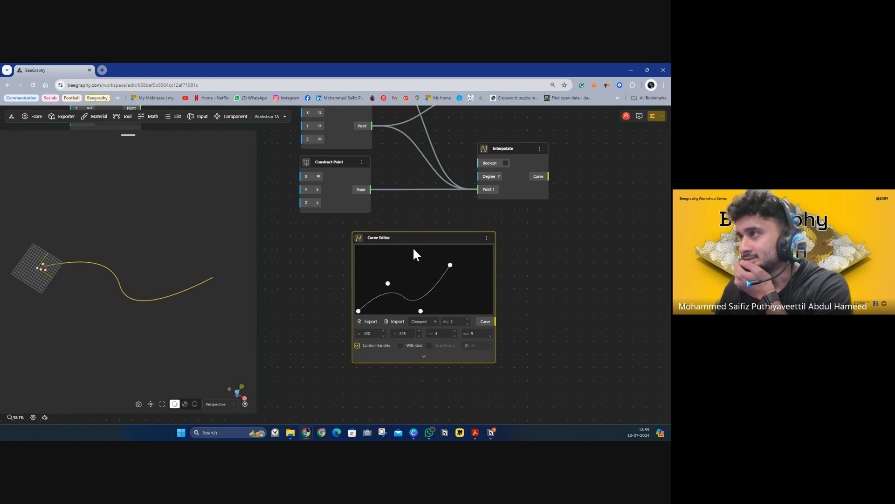
left_click_drag(413, 238, 393, 233)
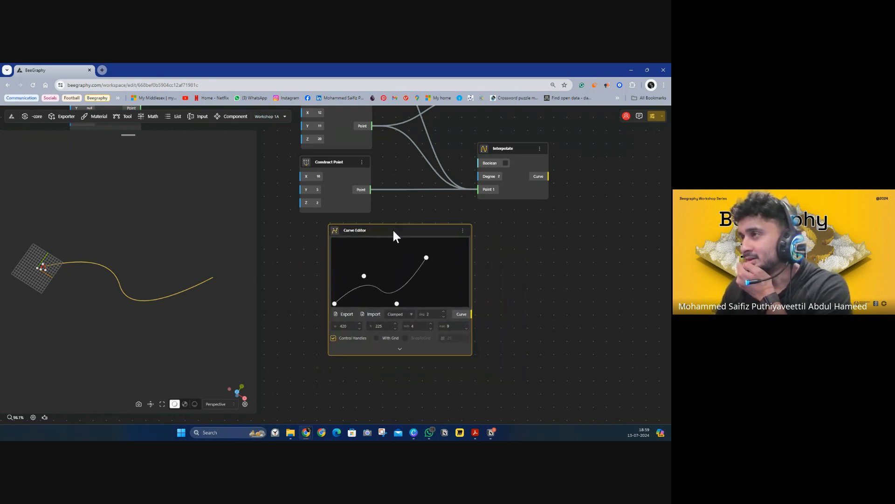
left_click_drag(365, 278, 345, 252)
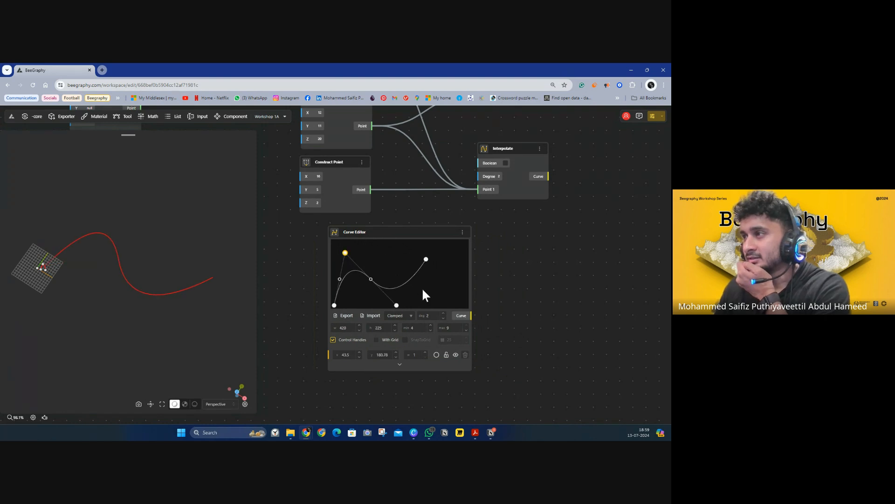
left_click_drag(425, 259, 388, 246)
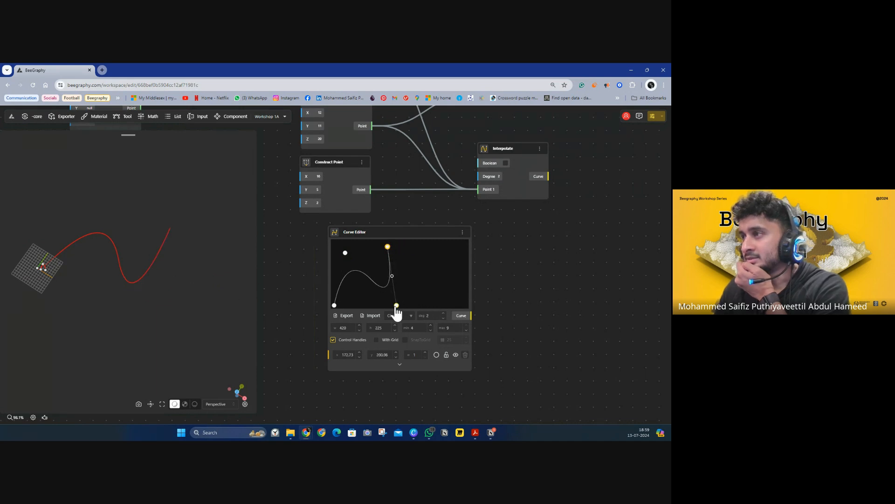
left_click_drag(396, 306, 414, 302)
left_click_drag(387, 247, 397, 252)
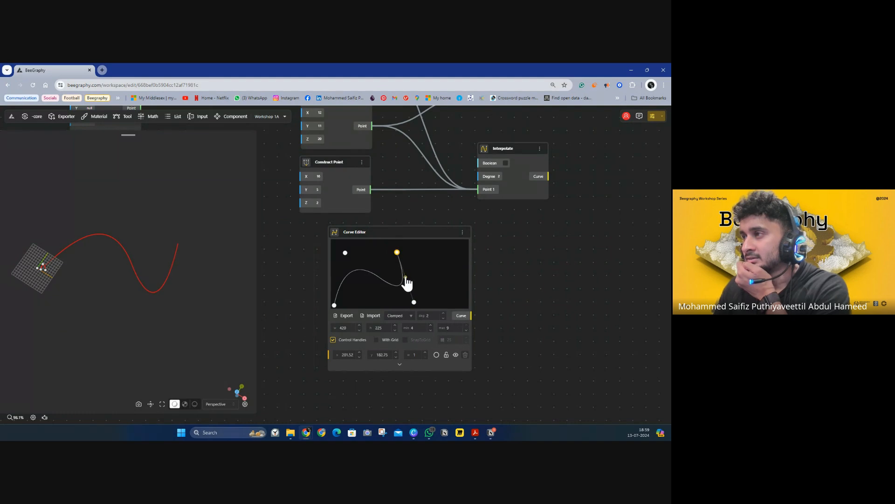
Step: Add a fifth control point, placing the third at about (219, 17), the fourth at (198, 197) and the last at (366, 158)
left_click_drag(405, 278, 451, 260)
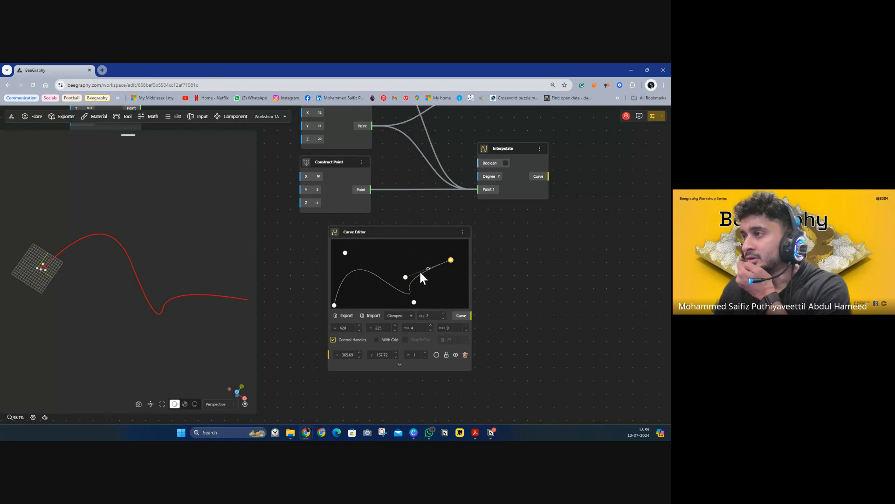
left_click_drag(405, 277, 396, 248)
left_click_drag(414, 302, 403, 303)
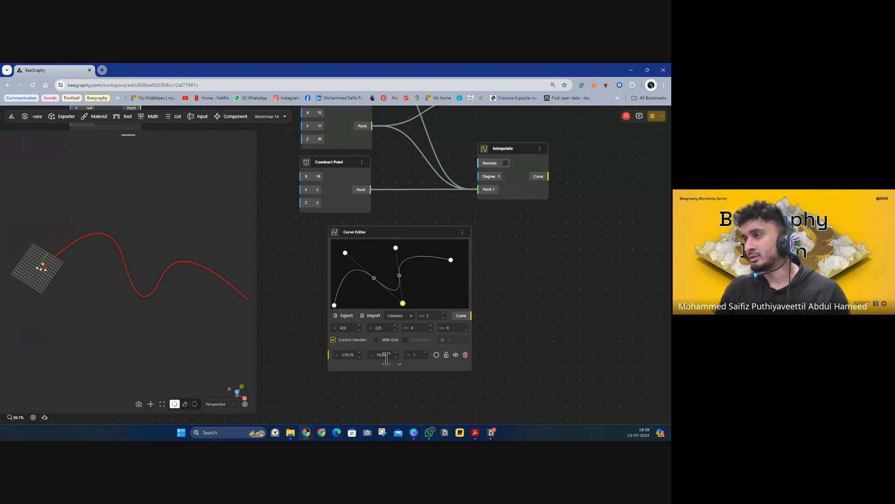
Step: Expand the Curve Editor's control-point list to review every point's coordinates, and collapse it again
left_click(400, 364)
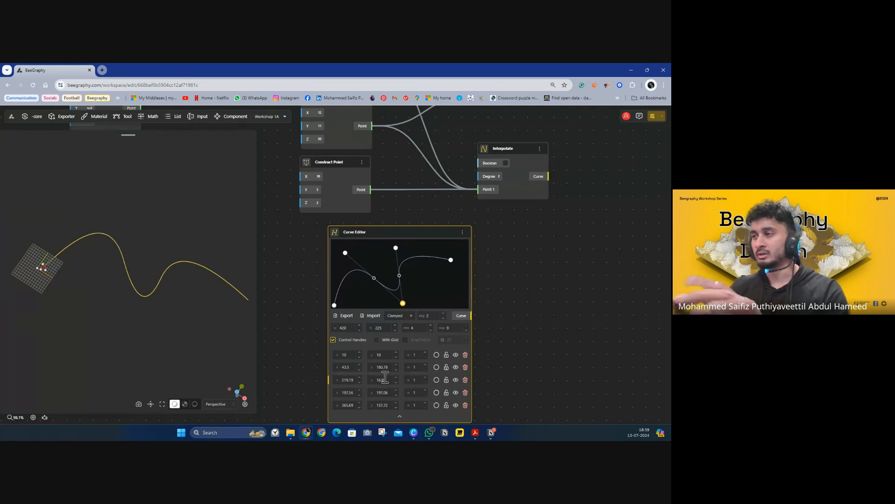
left_click(400, 416)
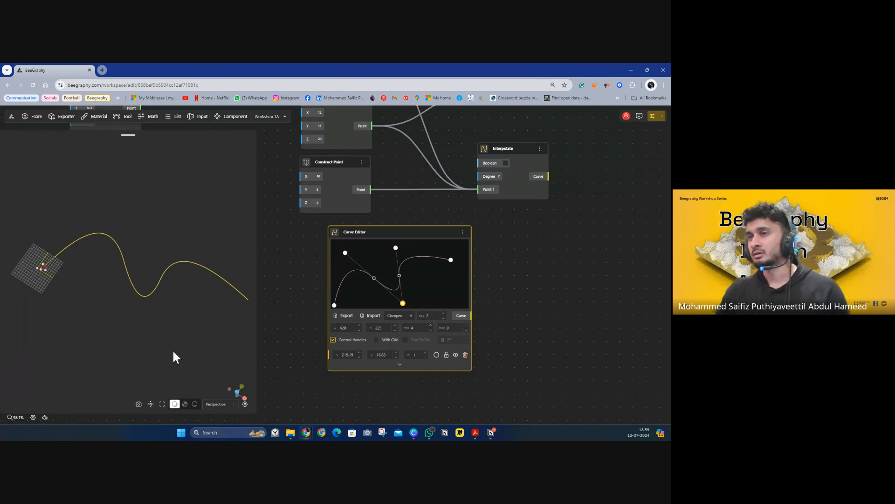
left_click_drag(173, 352, 177, 305)
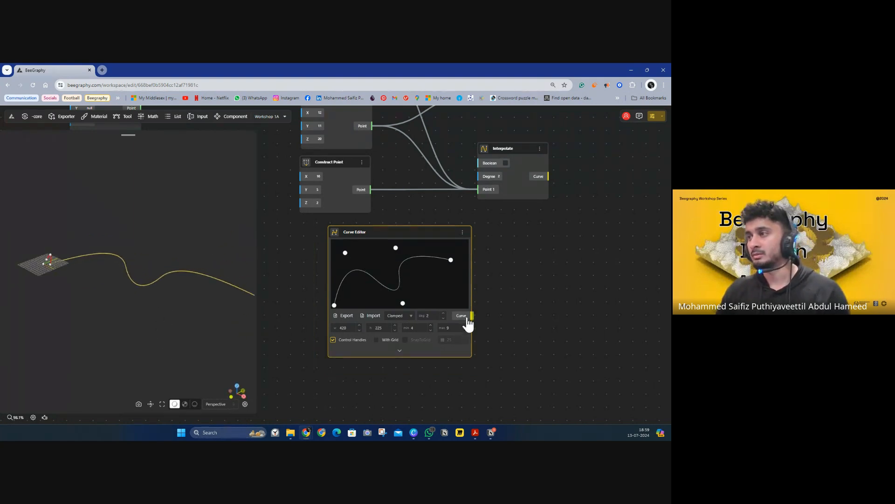
Step: Raise the Curve Editor's degree to 3, and lower it to 1 for straight segments
left_click(444, 313)
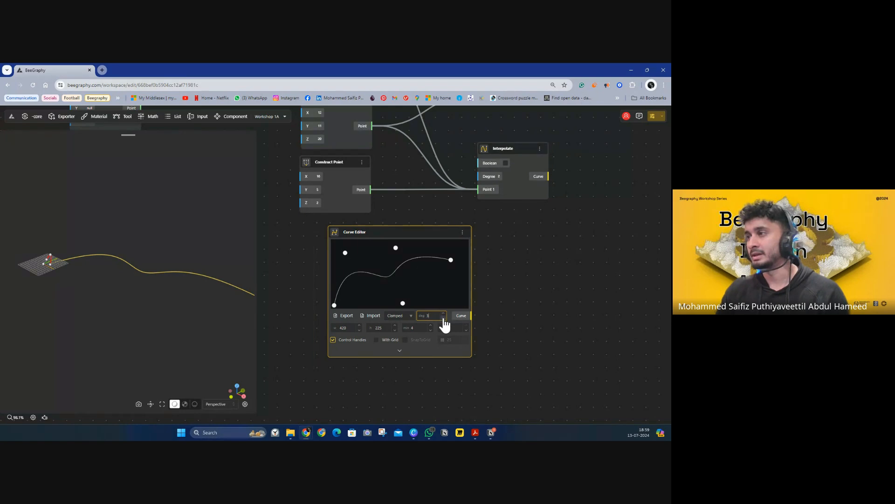
left_click(443, 318)
left_click(443, 318)
left_click_drag(169, 330, 172, 305)
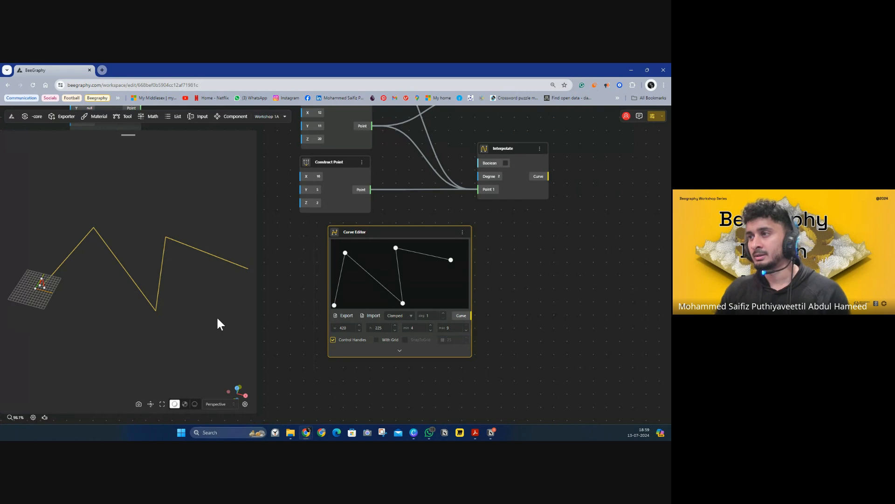
Step: Reposition the Curve Editor node closer beneath the third Construct Point node
left_click_drag(446, 233, 416, 236)
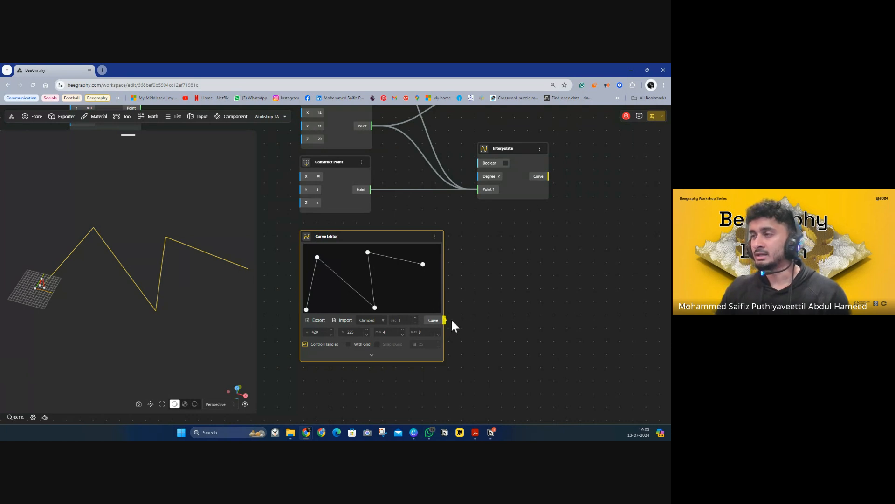
left_click_drag(446, 320, 551, 254)
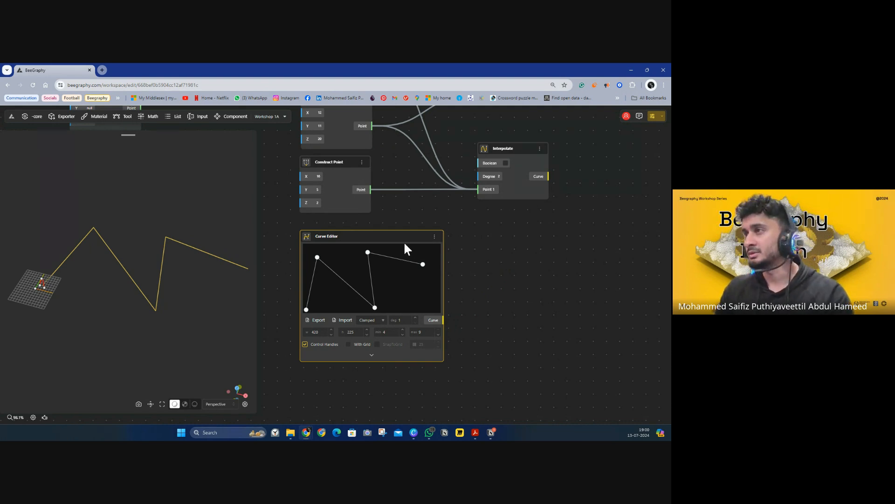
left_click_drag(404, 242, 416, 250)
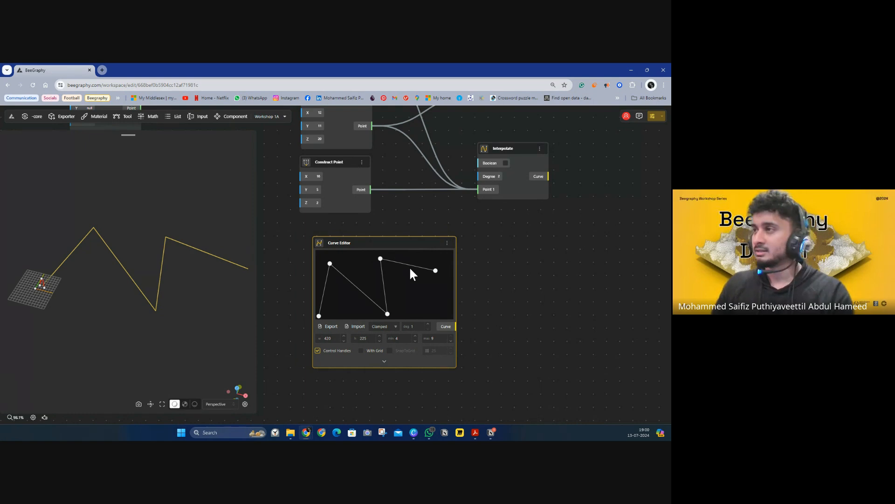
left_click(127, 117)
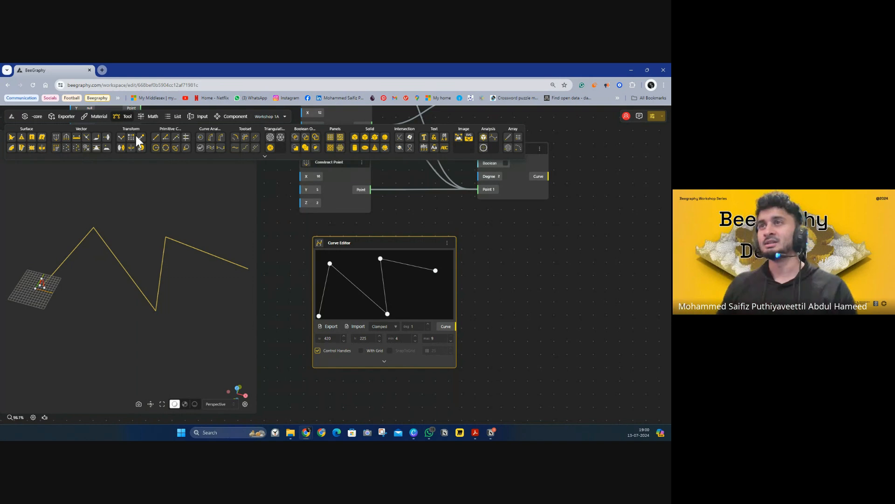
left_click(265, 156)
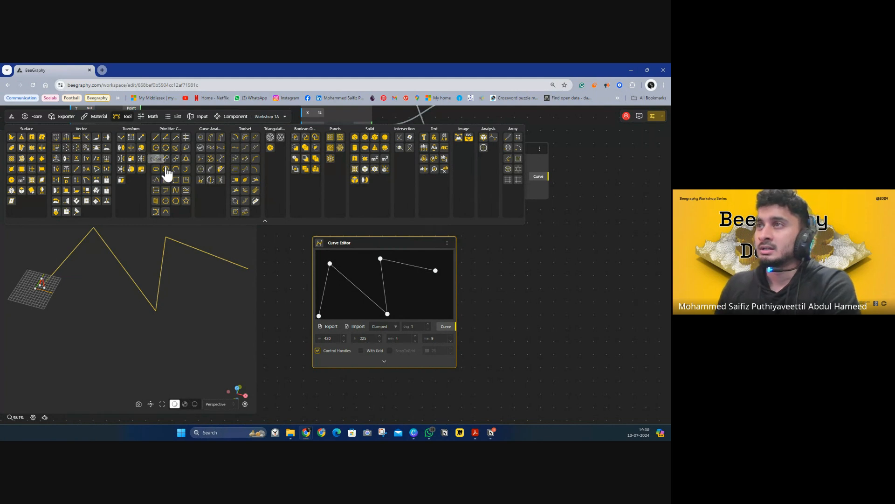
left_click(473, 299)
scroll(475, 302, "down", 2)
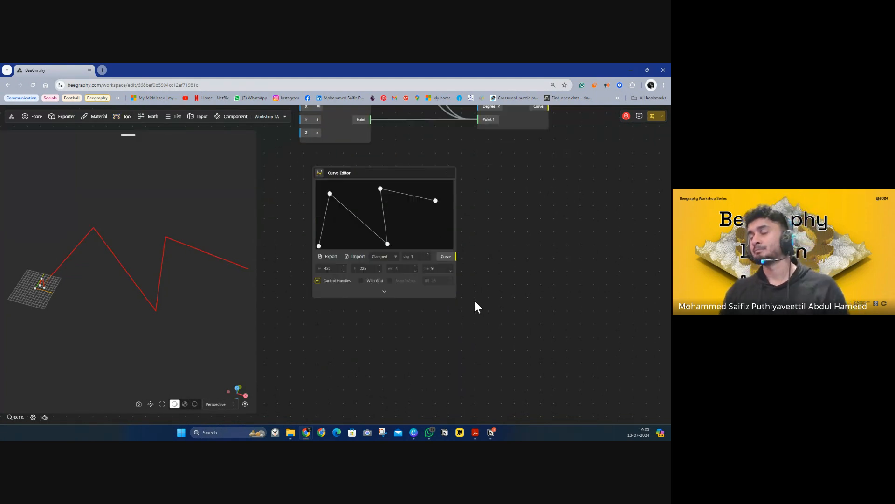
scroll(474, 304, "down", 2)
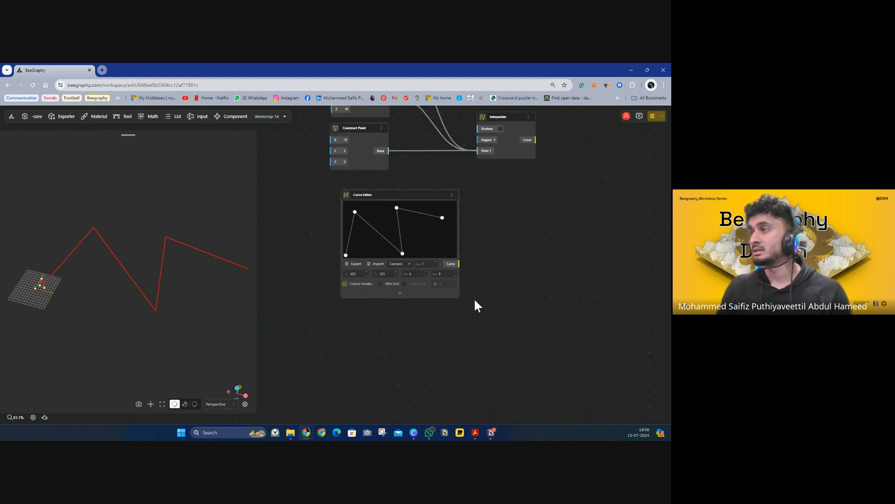
Step: Add a Circle node above the Line node and connect the first Construct Point's output to its Origin input
left_click(128, 120)
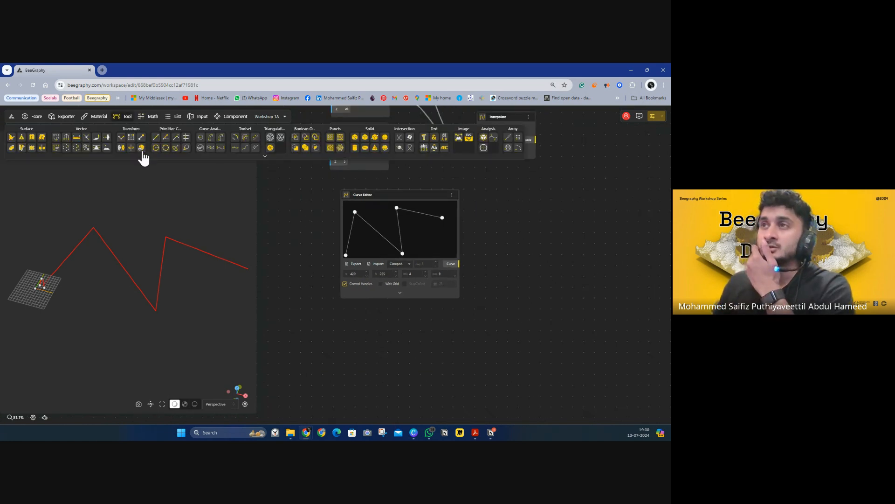
left_click(265, 157)
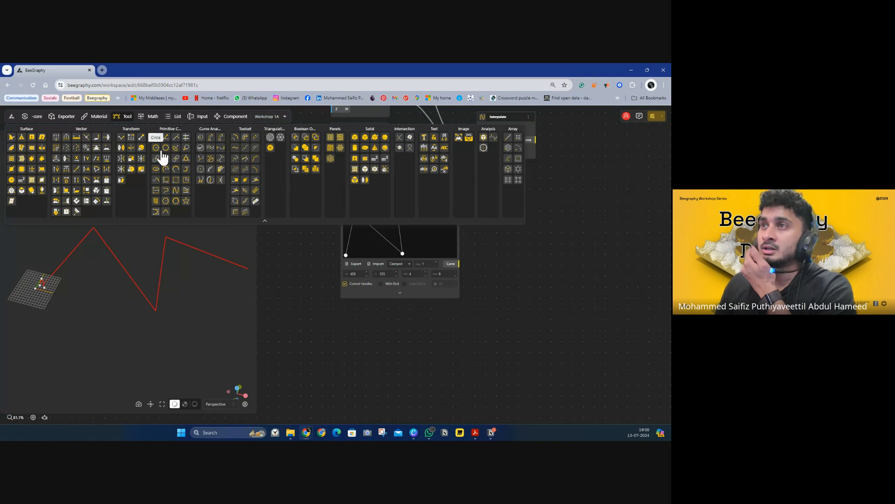
left_click_drag(157, 150, 523, 176)
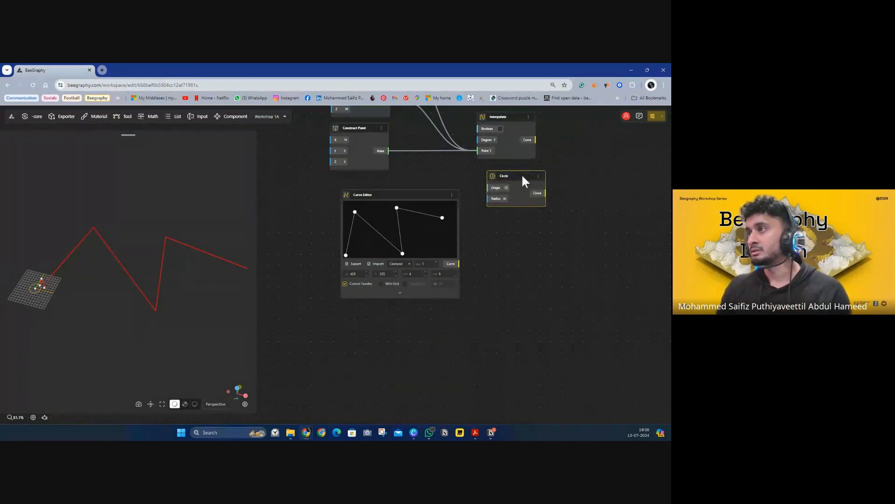
left_click_drag(469, 170, 354, 241)
left_click_drag(397, 263, 441, 207)
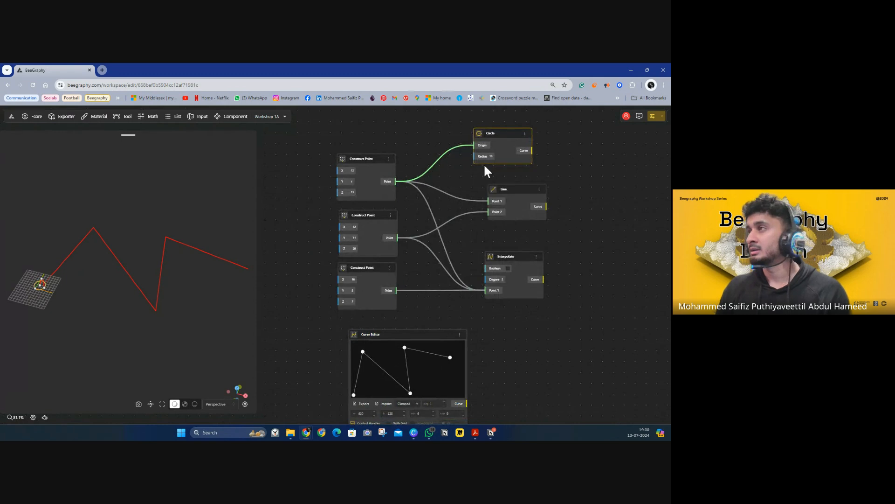
left_click_drag(485, 165, 498, 132)
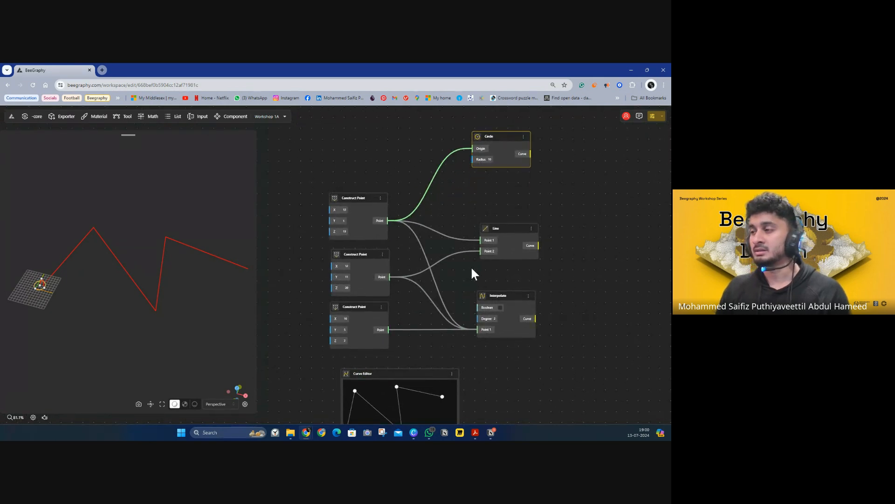
Step: Disable the Curve Editor node to take its zigzag curve out of the 3D preview, and shift the node slightly lower on the canvas
left_click_drag(466, 373, 398, 255)
left_click(334, 262)
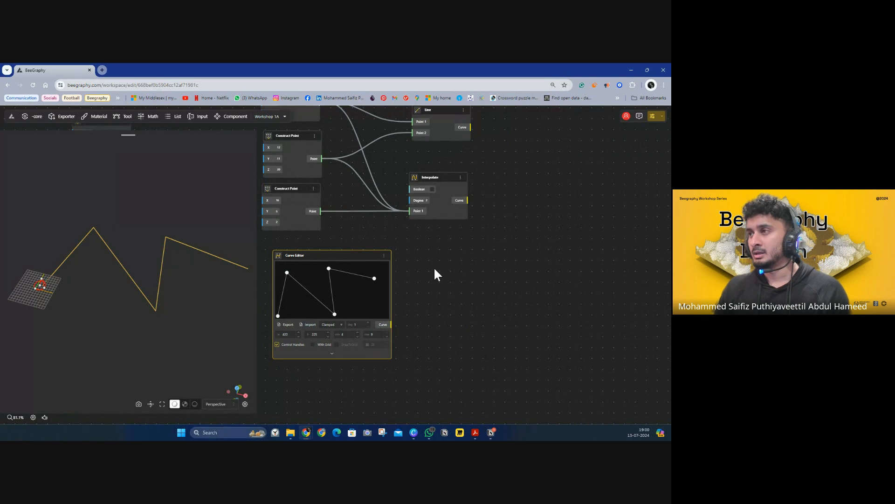
left_click_drag(423, 264, 463, 236)
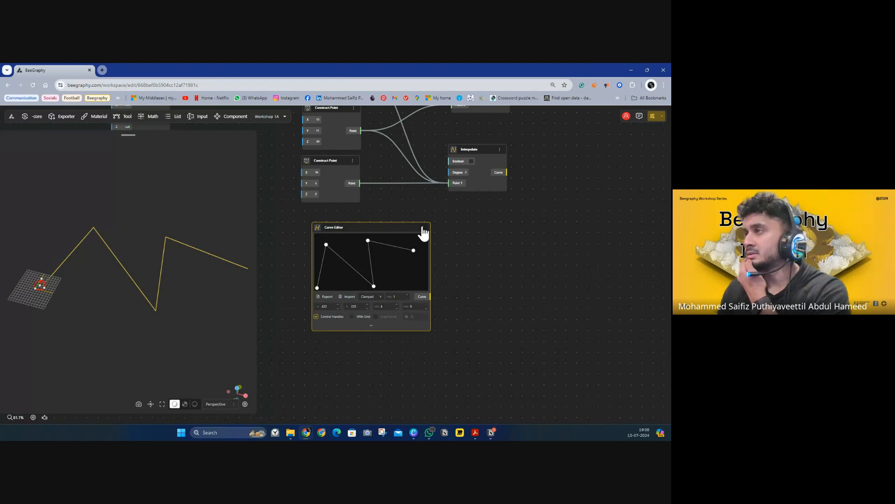
left_click(423, 227)
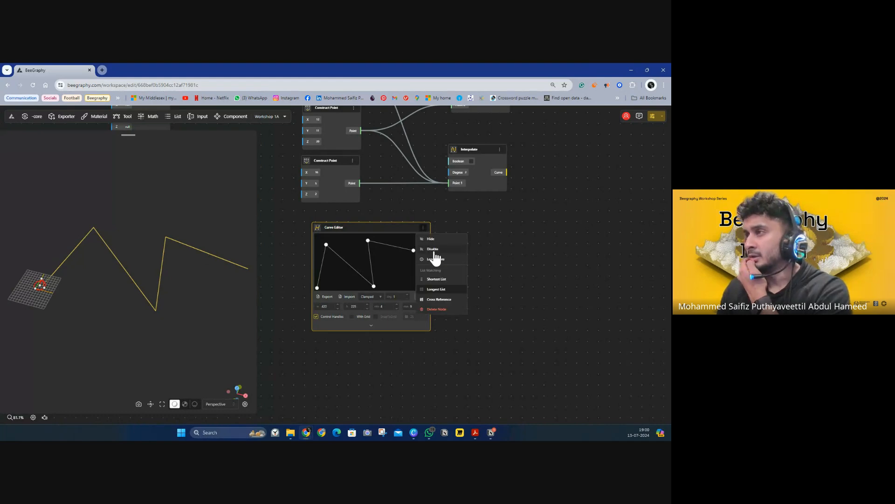
left_click(446, 215)
left_click(424, 228)
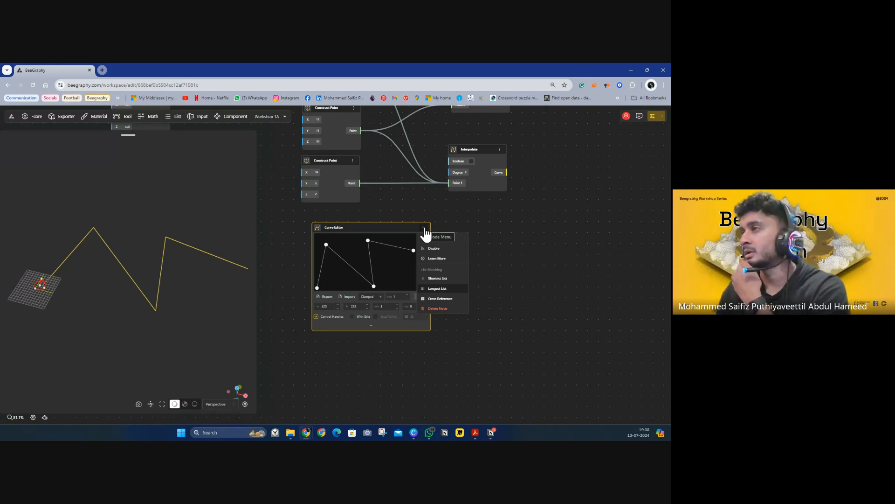
left_click(429, 247)
left_click_drag(381, 232, 365, 253)
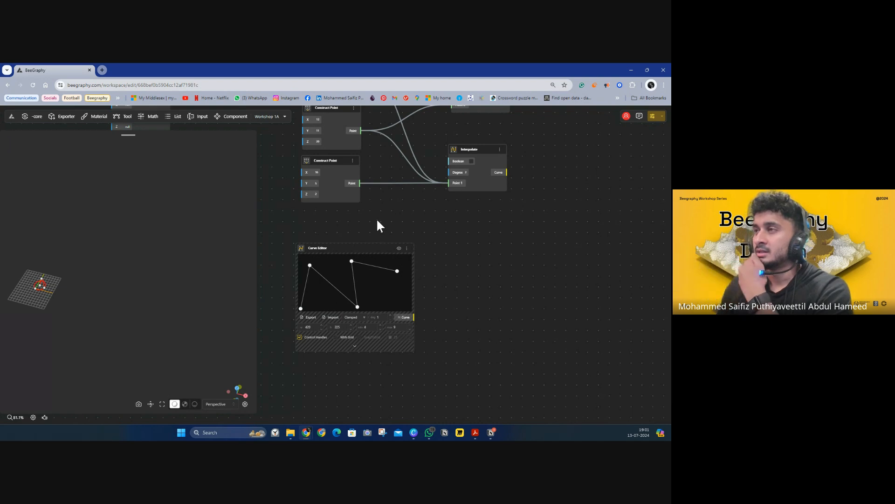
Step: Set the Circle node's radius to 20 and move the node further above the Line node
left_click_drag(391, 222, 443, 294)
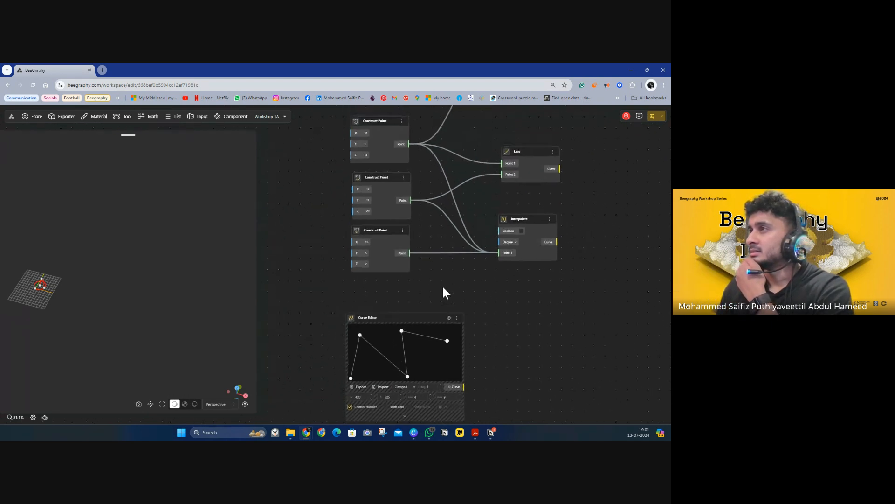
left_click(395, 321)
left_click_drag(464, 173, 432, 316)
left_click(485, 211)
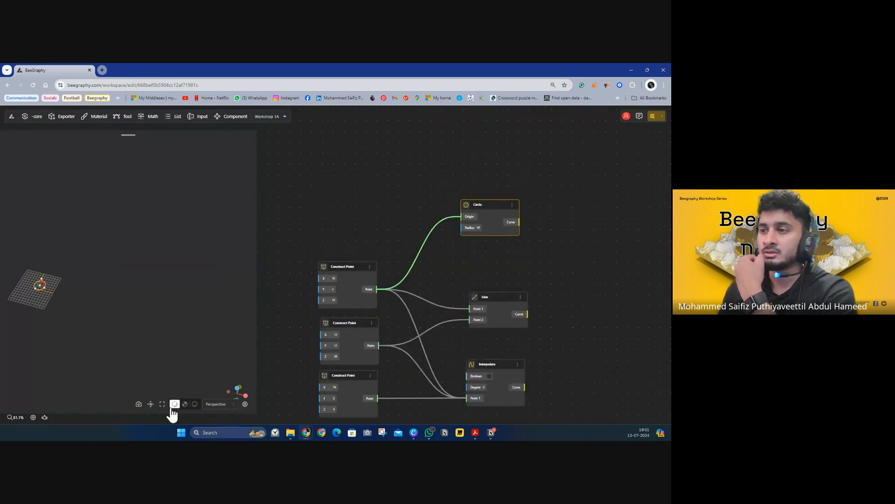
left_click(150, 405)
left_click_drag(178, 288, 231, 272)
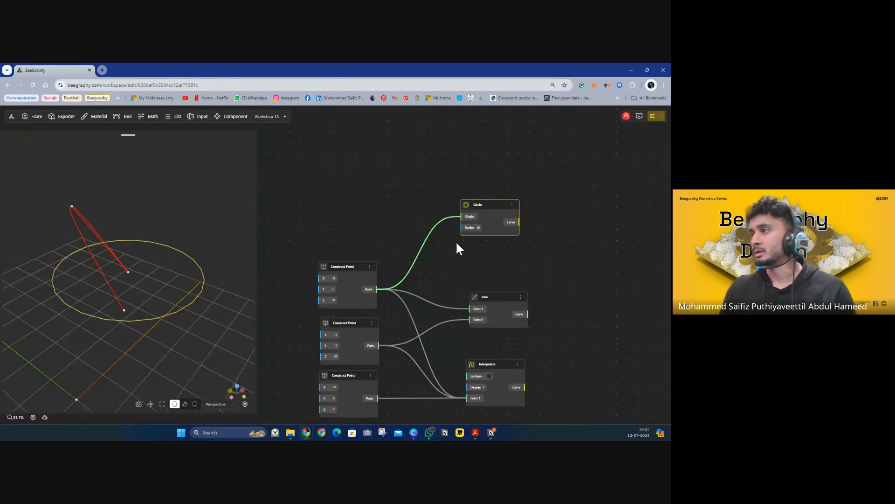
double_click(475, 227)
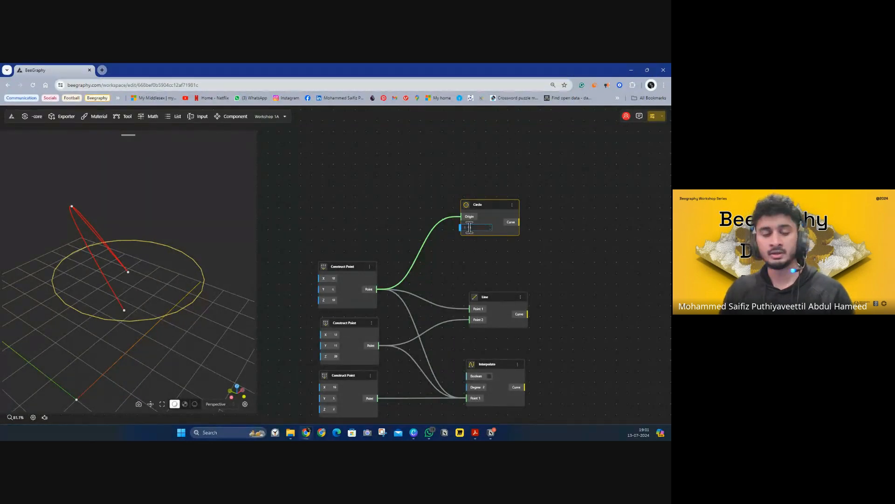
type("20")
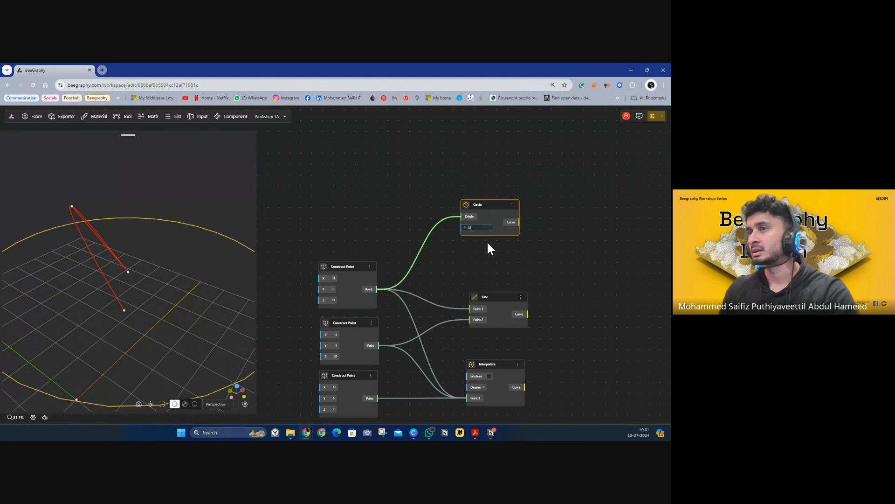
left_click(487, 240)
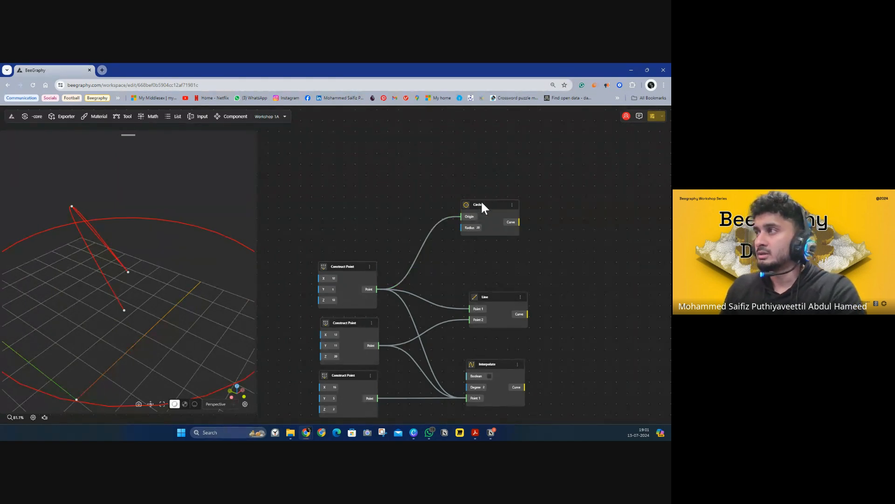
left_click_drag(482, 203, 494, 148)
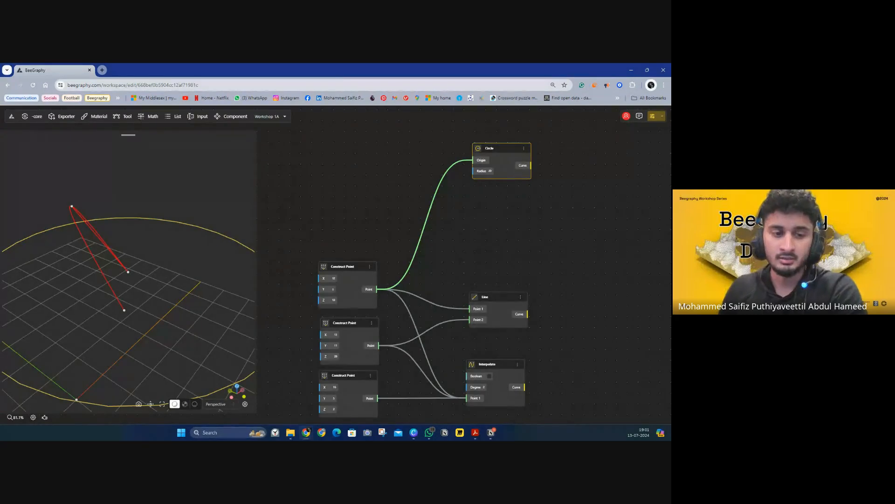
Step: Examine the full library of tool nodes, from Surface and Vector through Solid and Array
scroll(461, 208, "down", 3)
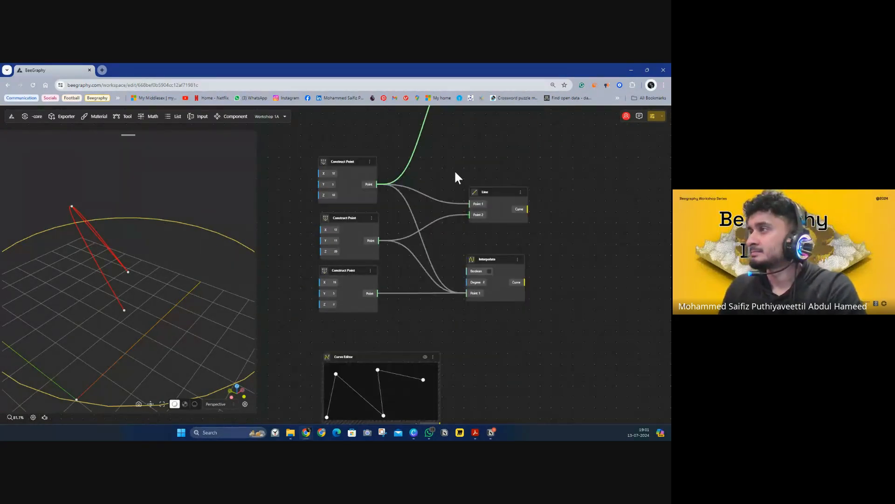
scroll(456, 172, "up", 3)
middle_click_drag(486, 208, 390, 262)
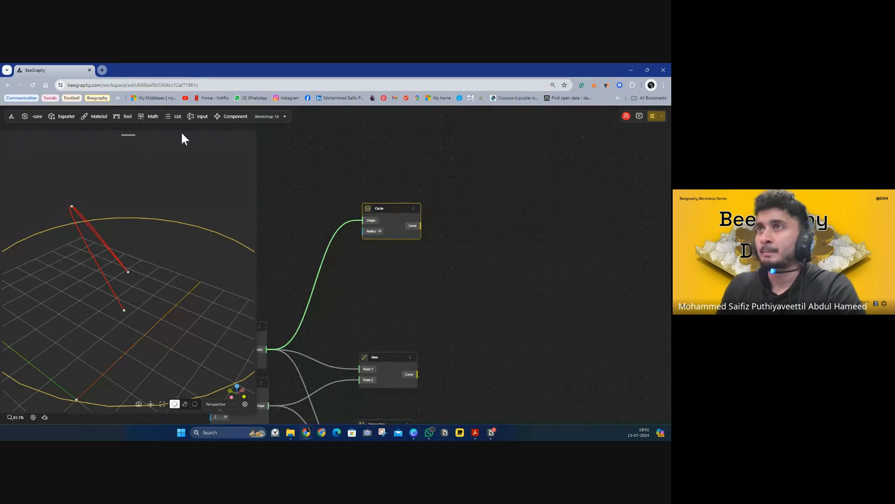
left_click(123, 117)
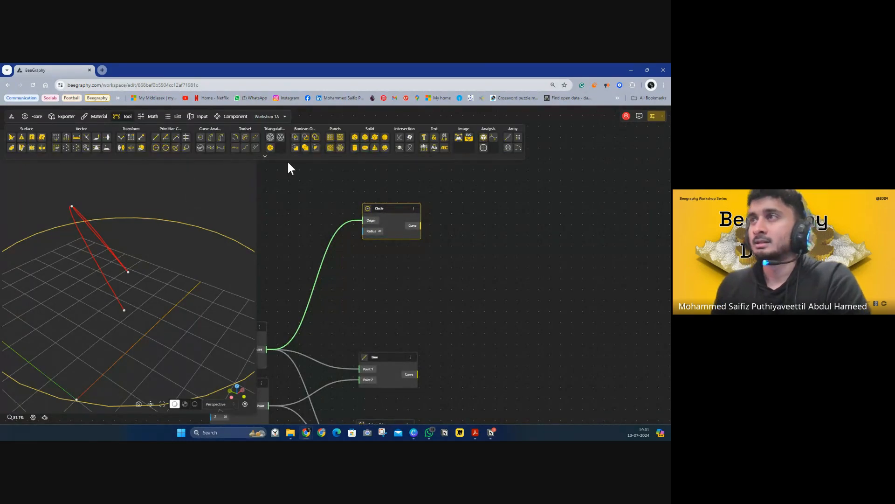
left_click(264, 158)
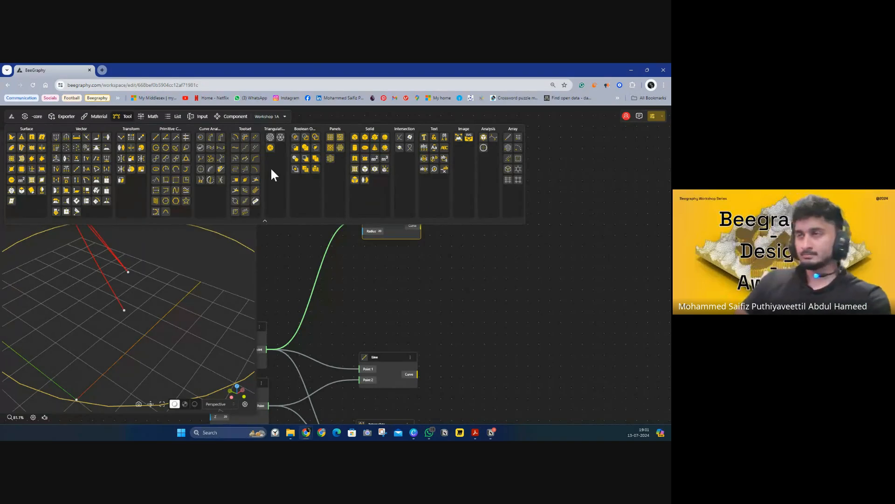
middle_click_drag(424, 277, 417, 311)
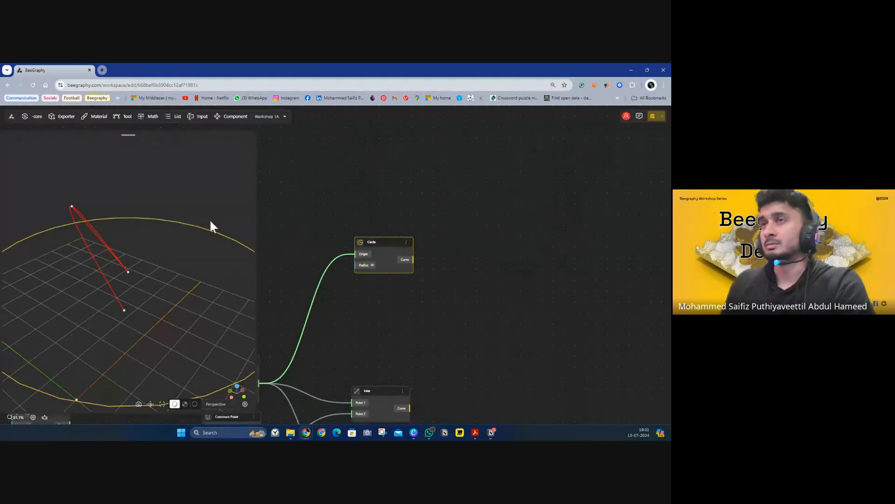
left_click(123, 120)
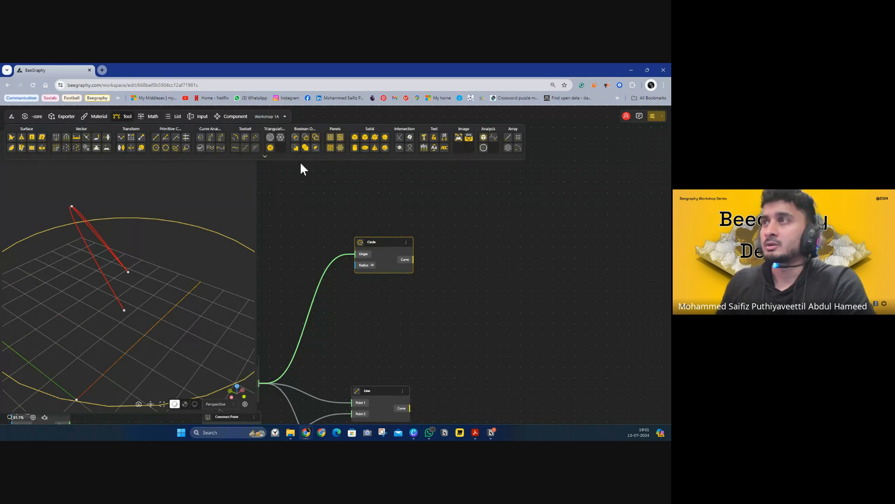
left_click(265, 157)
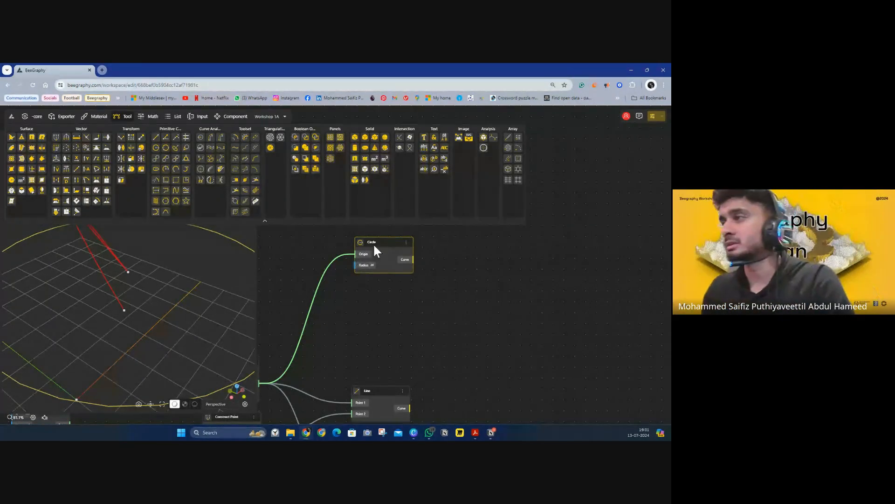
Step: Add a Curve To Surface node beyond the Circle node and connect the circle's Curve output to its Curve input
left_click_drag(374, 242, 366, 276)
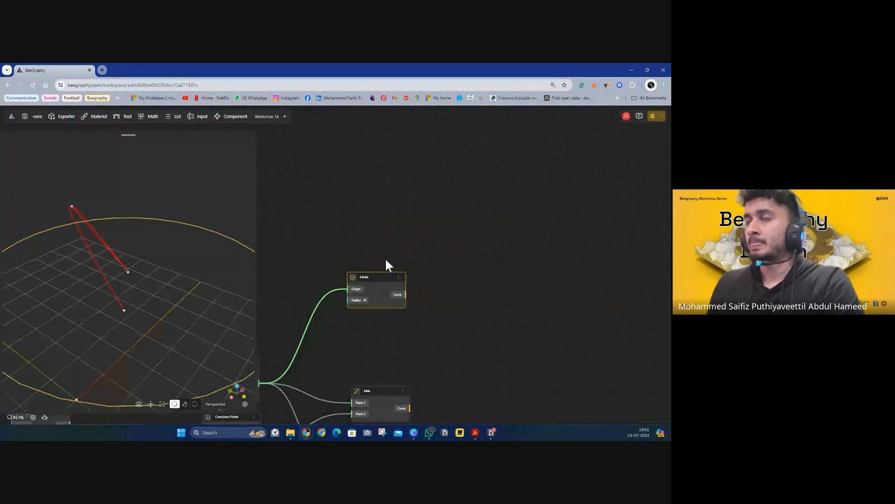
left_click(125, 120)
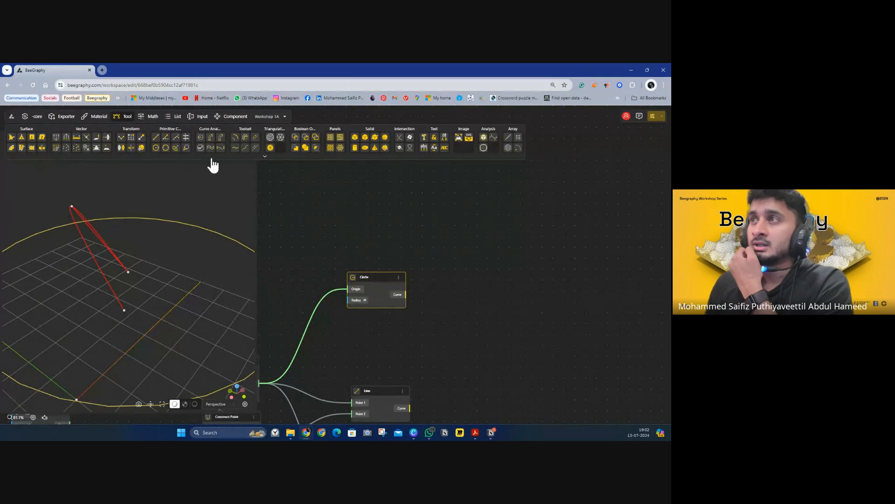
left_click(264, 157)
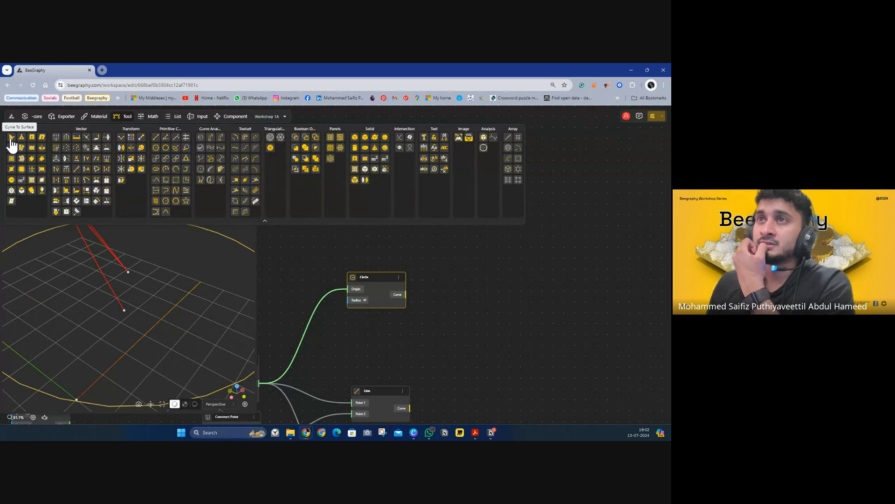
left_click_drag(11, 138, 502, 282)
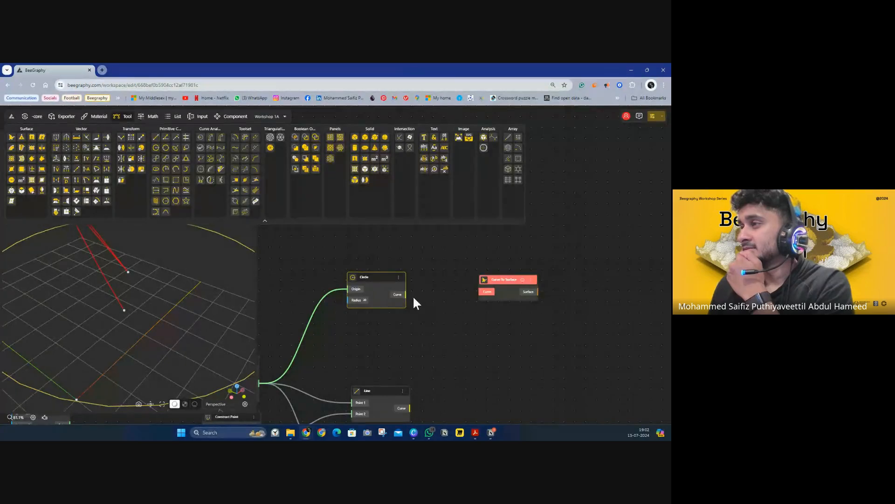
left_click_drag(406, 294, 482, 210)
left_click(455, 263)
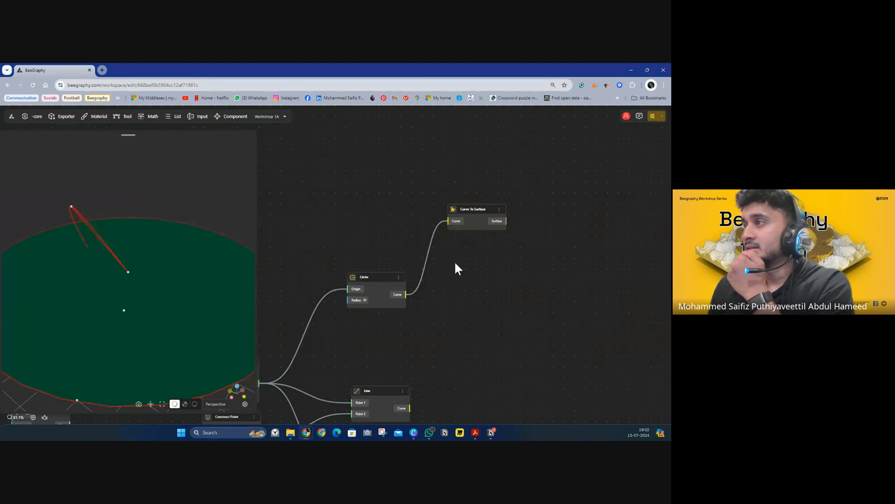
left_click_drag(468, 211, 479, 207)
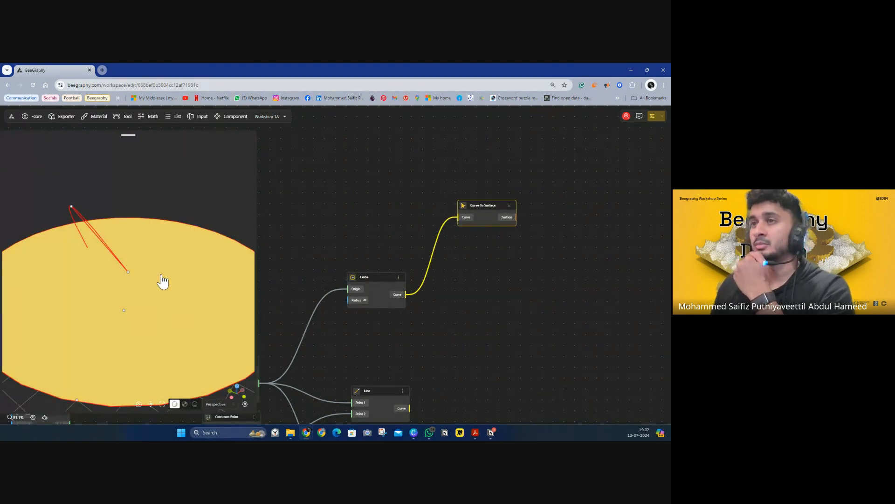
Step: Inspect the filled circular surface, and arrange the Circle and Curve To Surface nodes closely side by side
left_click_drag(160, 282, 24, 276)
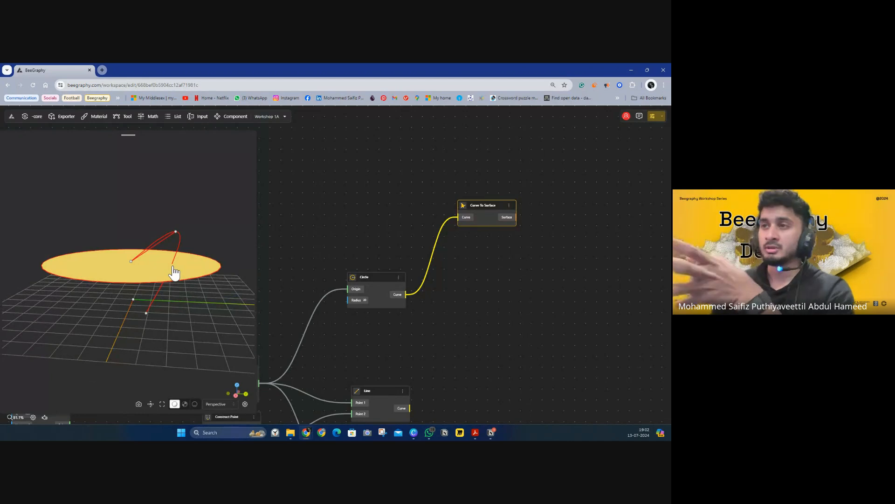
left_click_drag(172, 269, 189, 309)
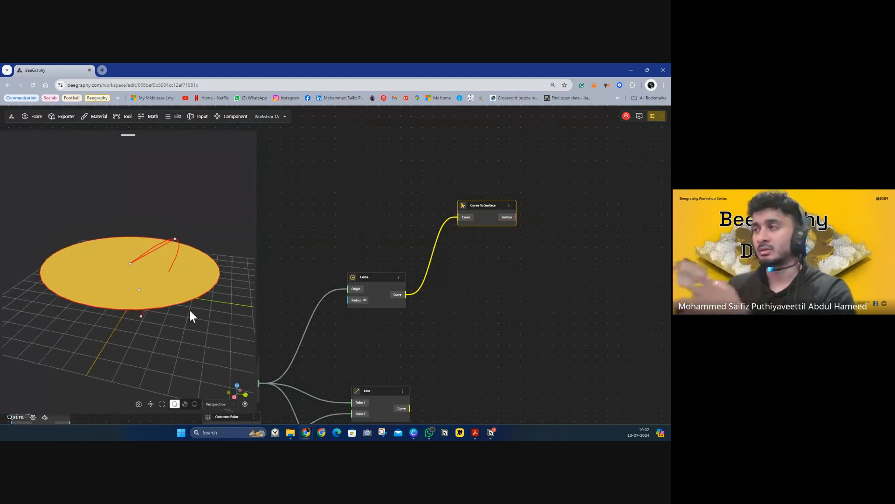
left_click_drag(377, 285, 353, 251)
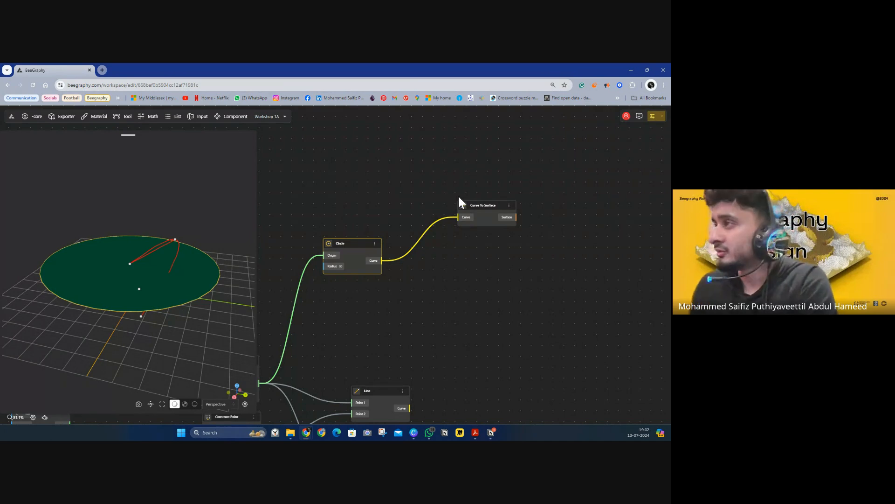
left_click_drag(481, 204, 432, 251)
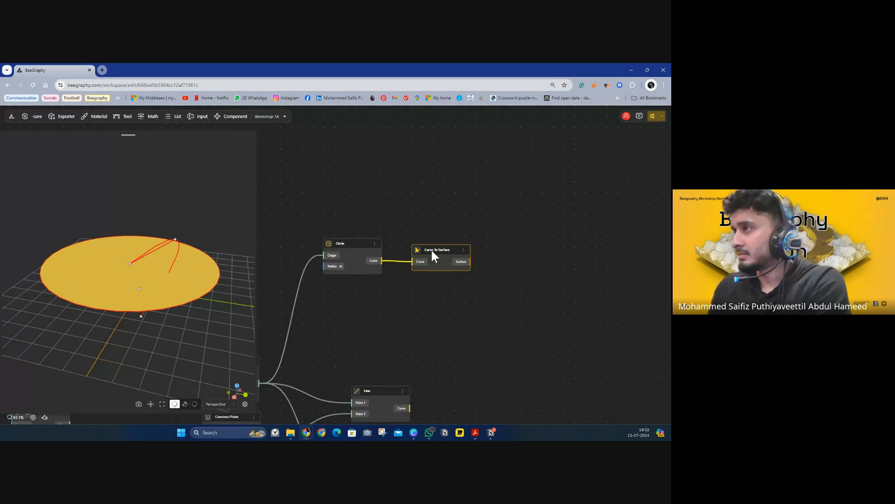
left_click(369, 220)
left_click_drag(411, 215, 378, 205)
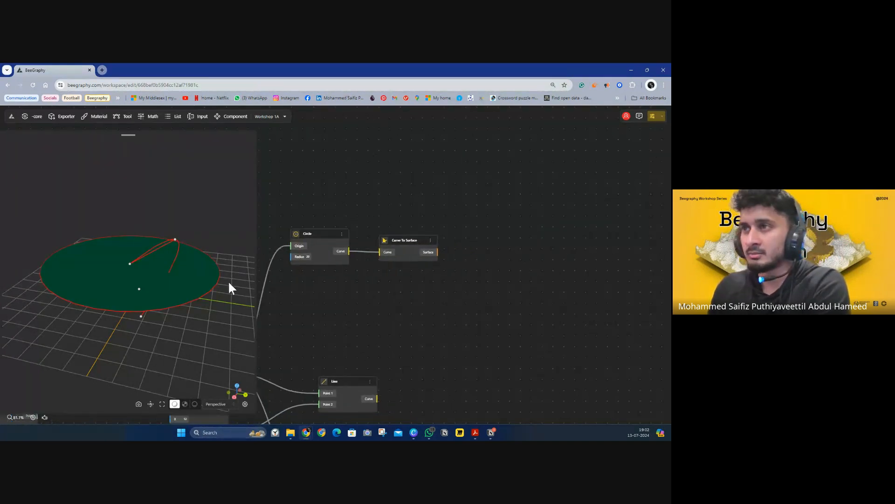
left_click_drag(122, 328, 97, 325)
left_click_drag(415, 264, 413, 113)
scroll(431, 187, "down", 2)
scroll(432, 191, "up", 1)
scroll(430, 190, "up", 3)
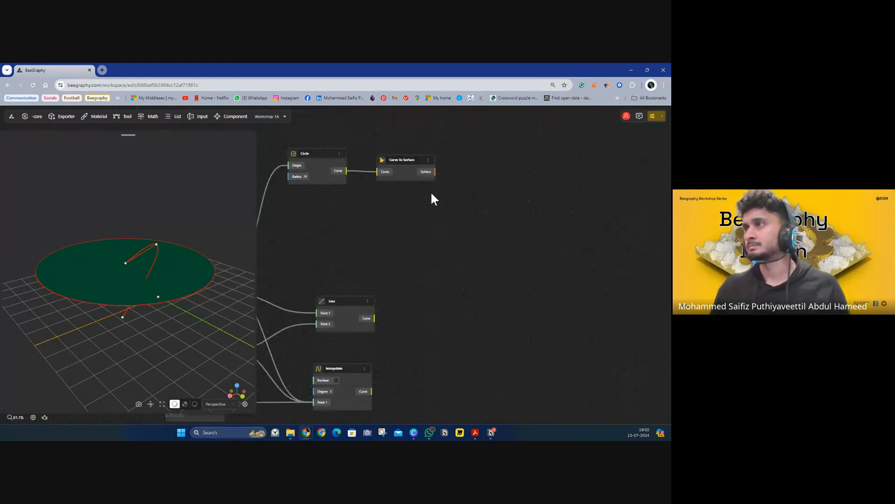
left_click_drag(423, 231, 489, 282)
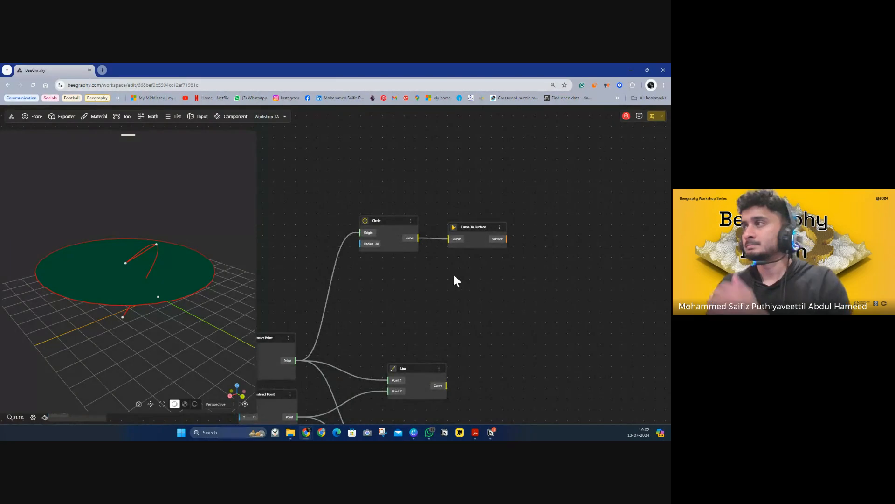
Step: Add a Pipe node in the empty space below the Curve To Surface node
left_click_drag(486, 227, 481, 228)
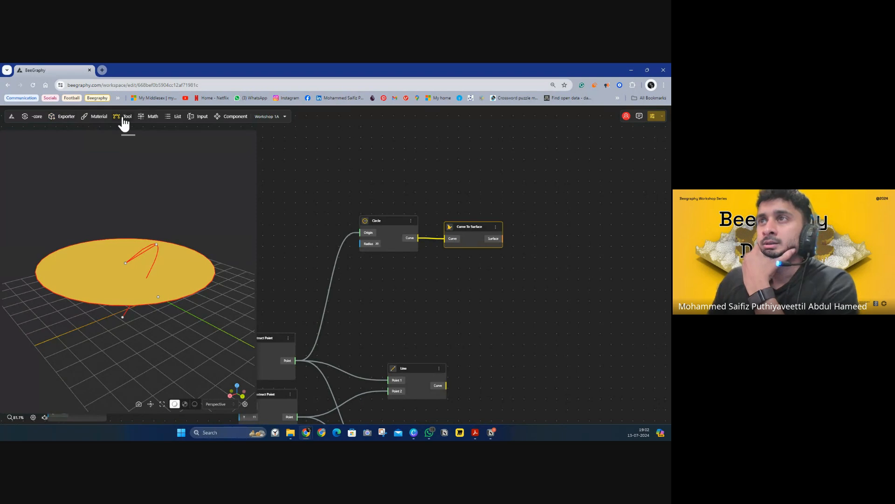
left_click(124, 122)
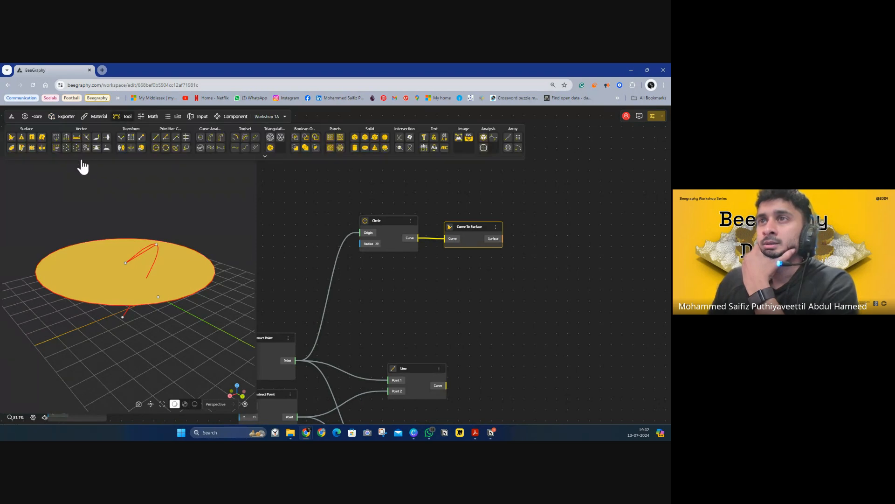
left_click(265, 157)
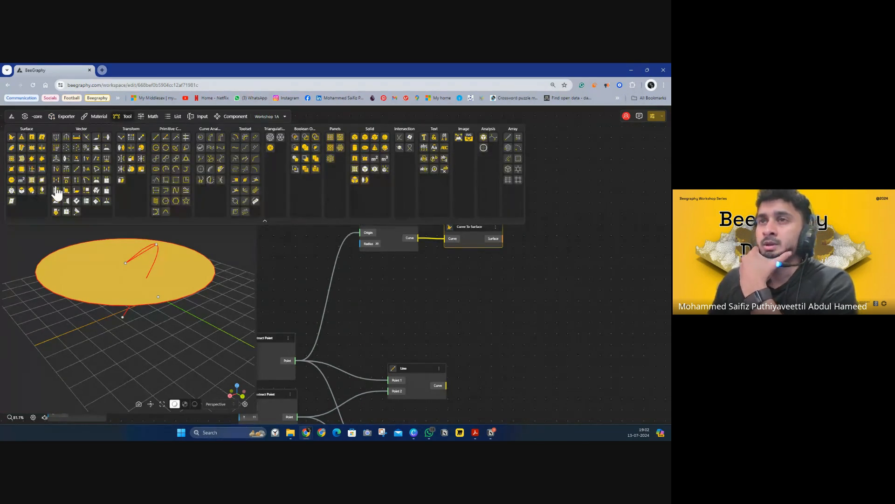
left_click(32, 161)
left_click(480, 298)
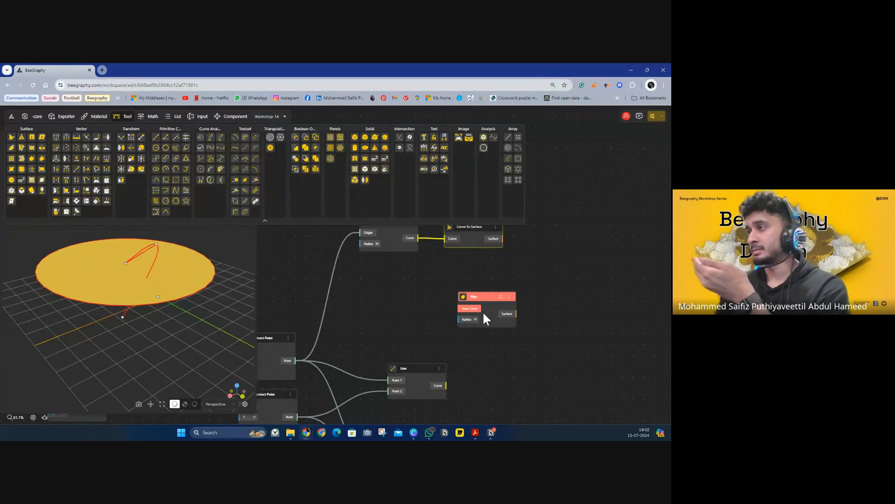
left_click(396, 283)
Step: Hide the Curve To Surface node's geometry and move the node up, further away from the Circle node
left_click(495, 228)
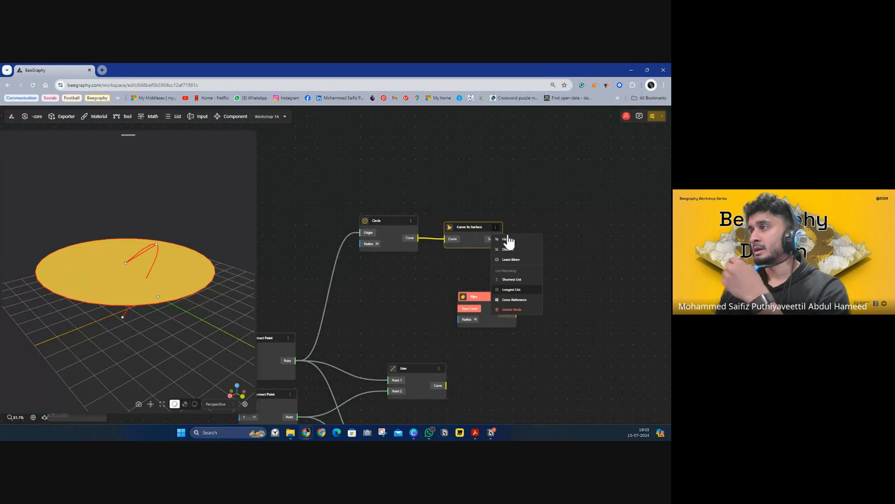
left_click(512, 243)
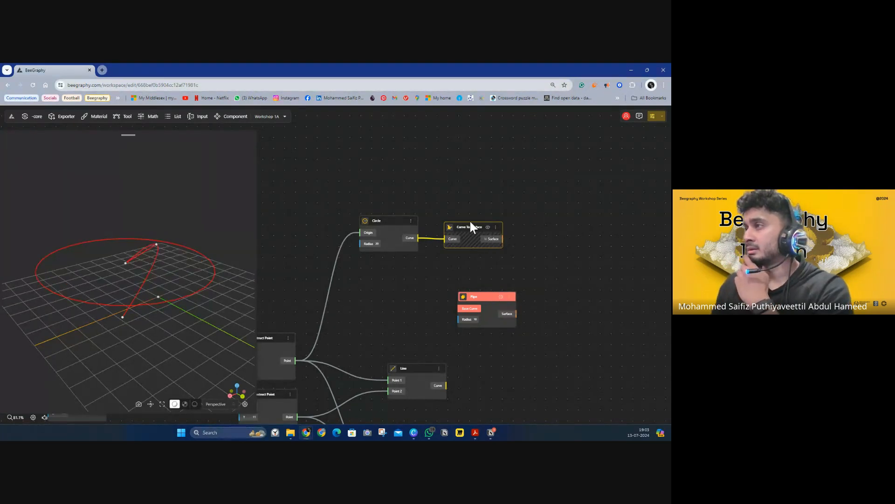
left_click_drag(469, 226, 510, 178)
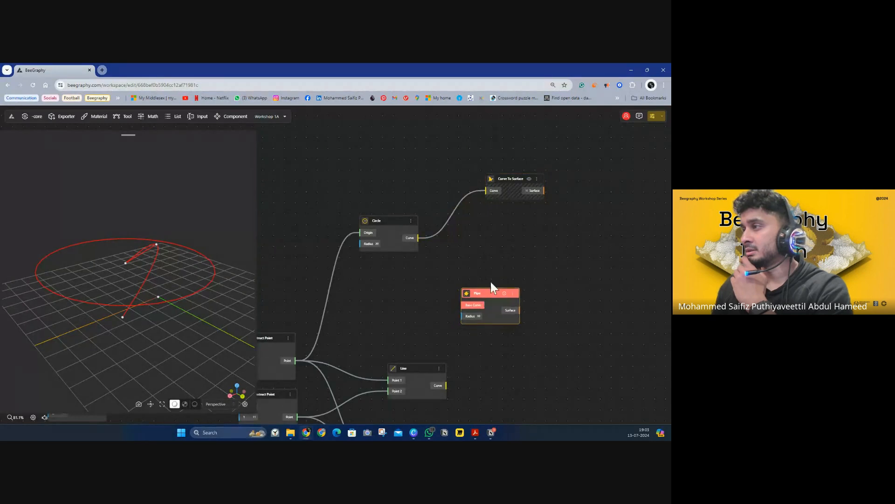
Step: Connect the Circle node's Curve output to the Pipe node's Base Curve input and inspect the pipe and its radius setting
left_click_drag(490, 286, 419, 240)
left_click(386, 220)
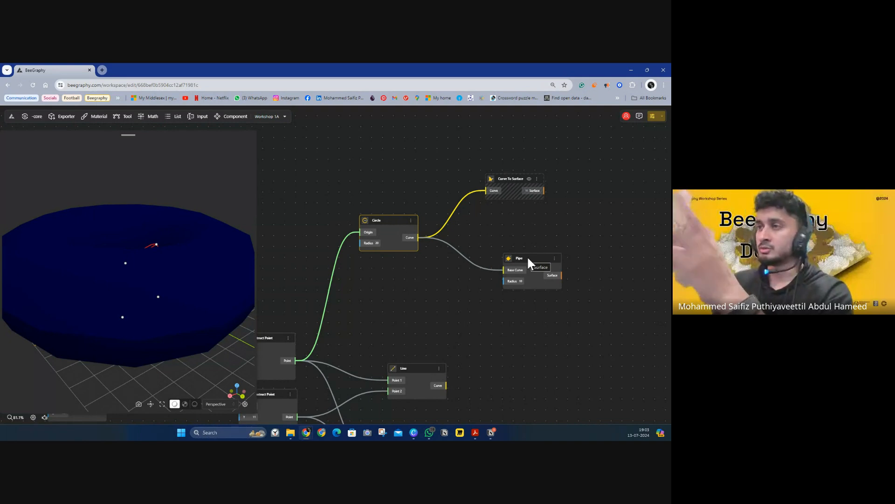
left_click_drag(208, 255, 497, 286)
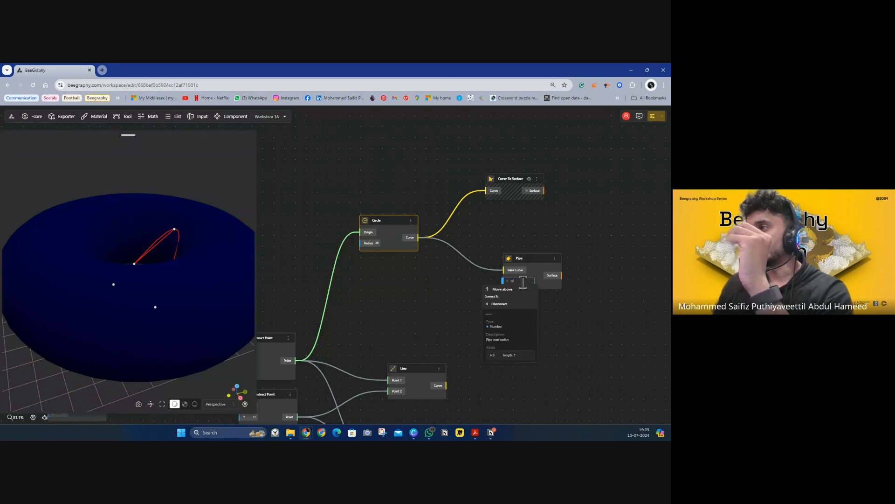
left_click(430, 294)
Step: Add a Range Input node between the Circle and Line nodes, next to the Pipe node
double_click(427, 301)
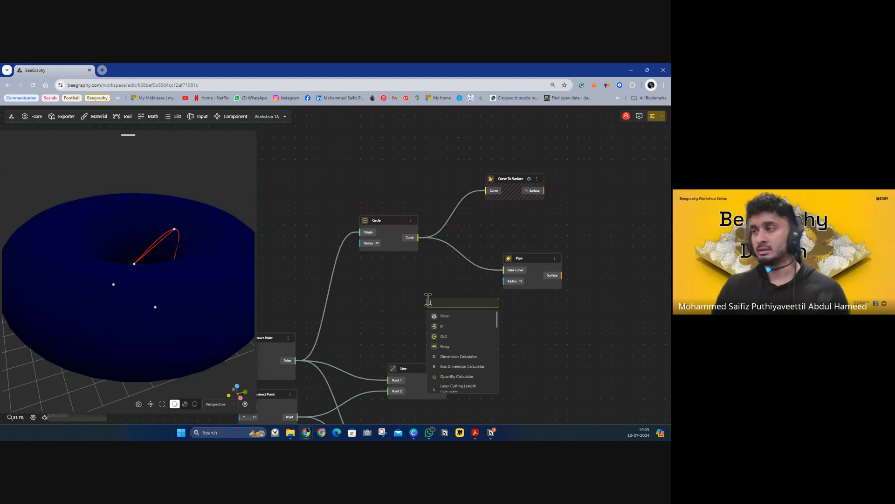
type("range")
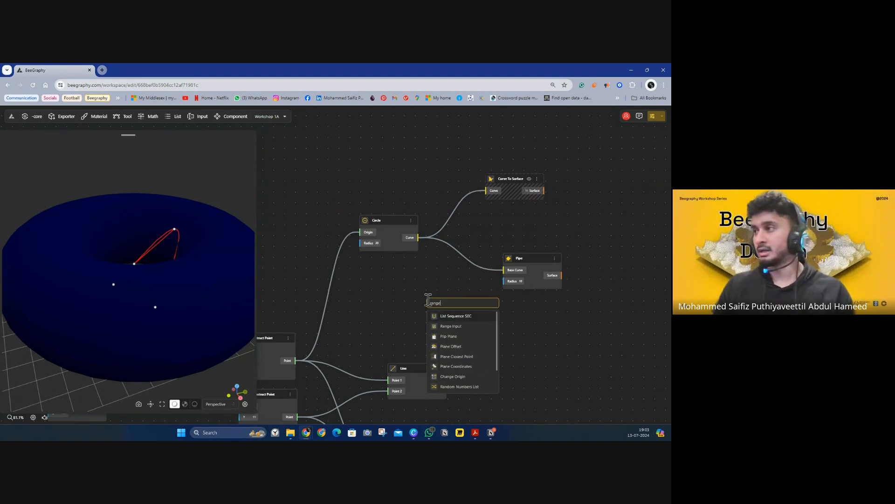
left_click(459, 327)
left_click_drag(460, 304, 429, 286)
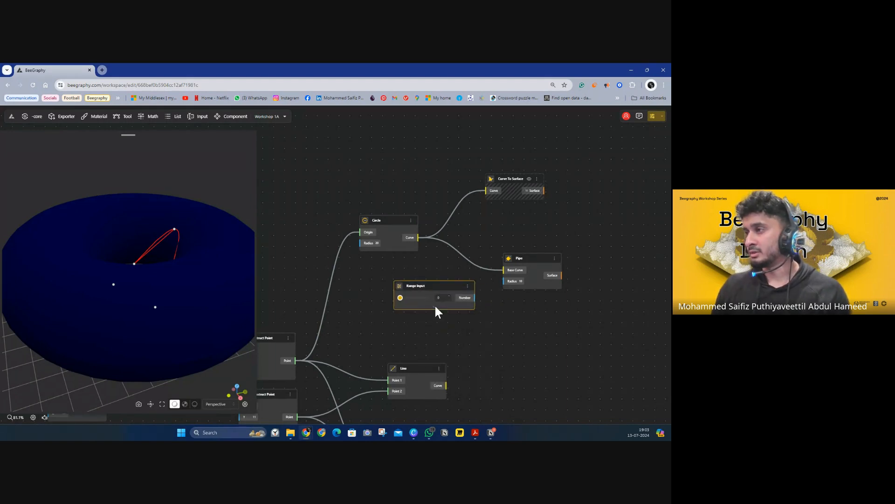
Step: Set the Range Input's minimum to 0.1, lower its maximum, and connect its Number output to the Pipe node's Radius input
left_click(434, 305)
left_click(421, 310)
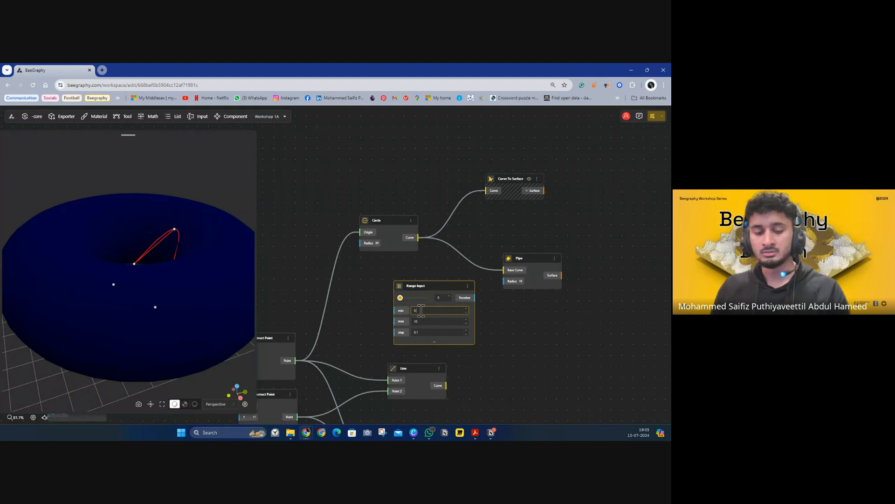
type(".1")
left_click(418, 321)
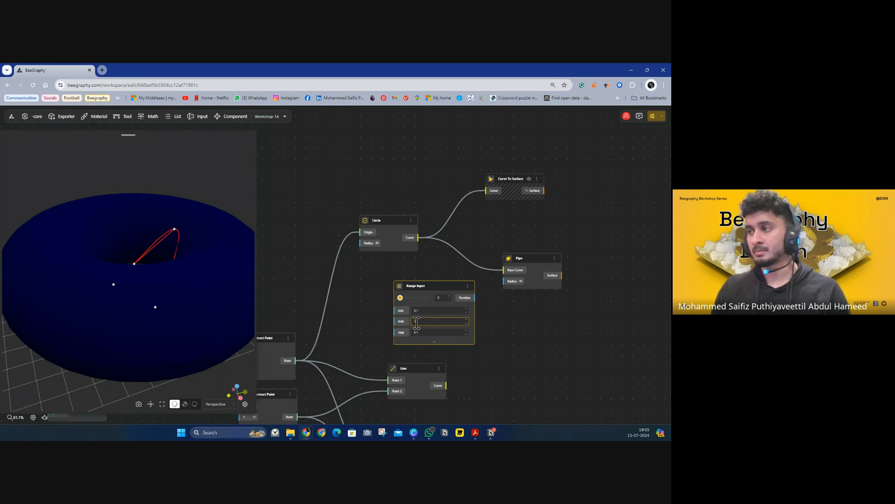
left_click_drag(414, 322, 422, 322)
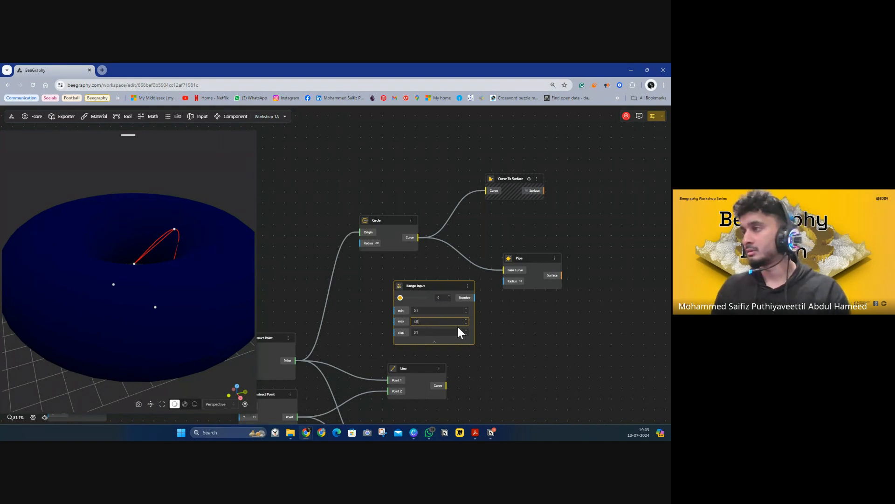
left_click(498, 317)
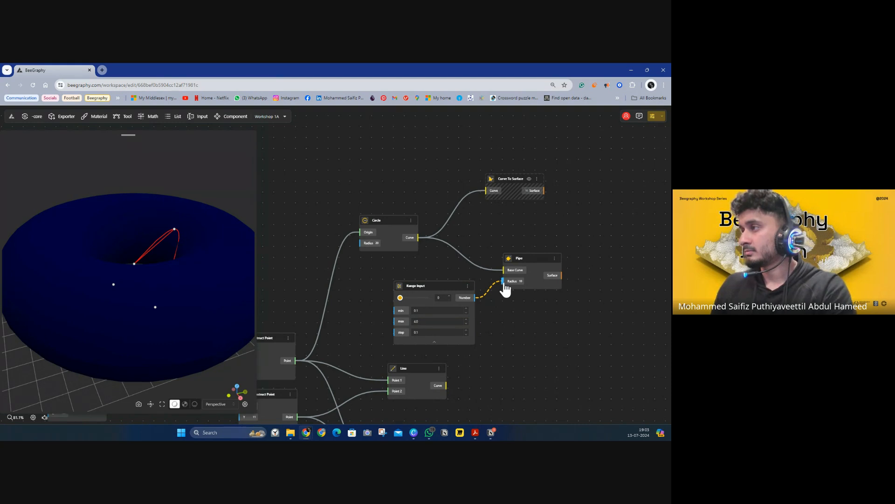
left_click_drag(505, 289, 503, 281)
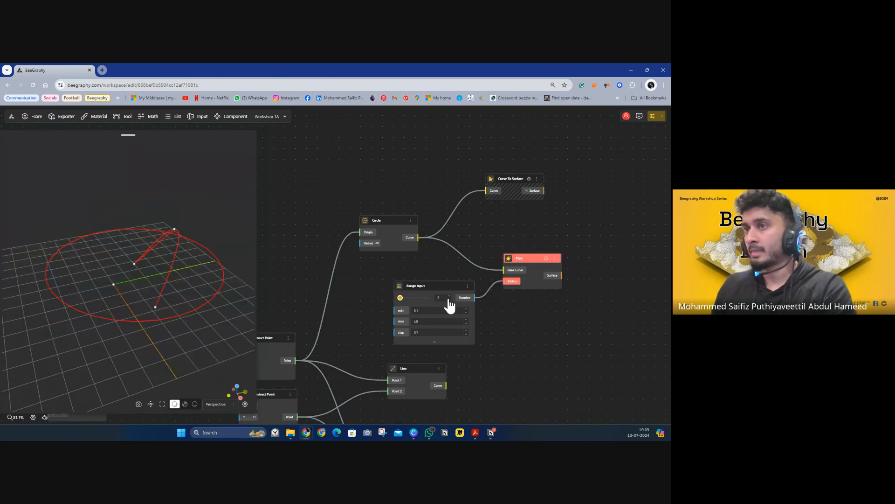
Step: Raise the Range Input value to about 1.8 to thicken the circular pipe, checking the ring in the 3D view
double_click(413, 321)
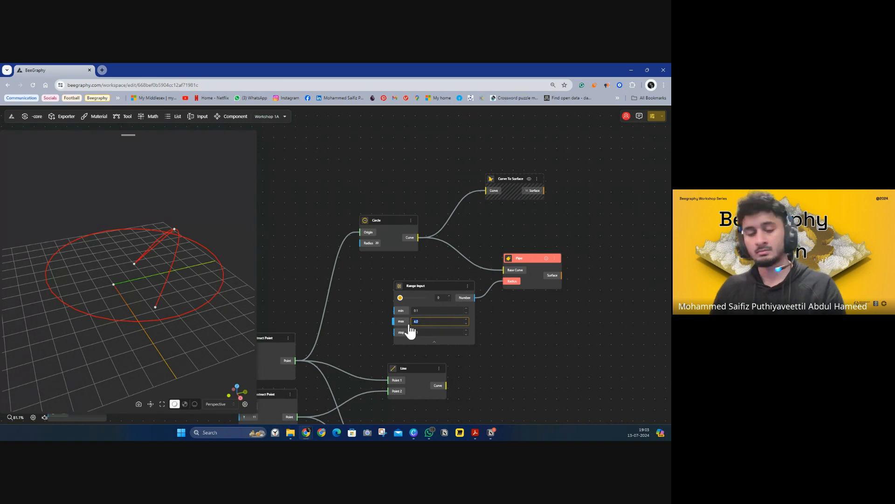
left_click(427, 310)
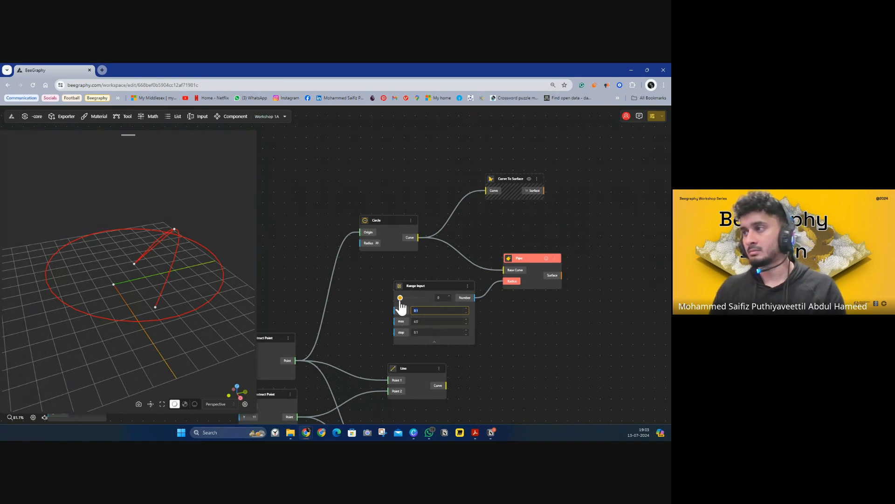
left_click_drag(400, 297, 407, 301)
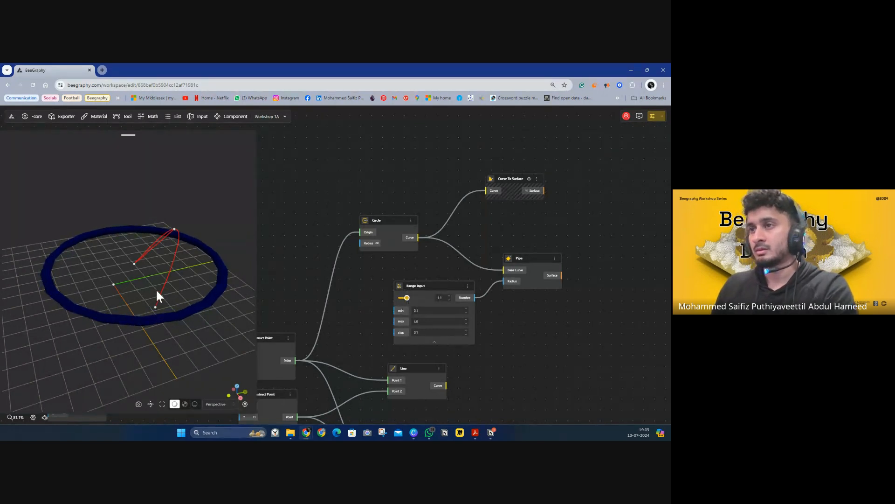
left_click_drag(157, 296, 213, 289)
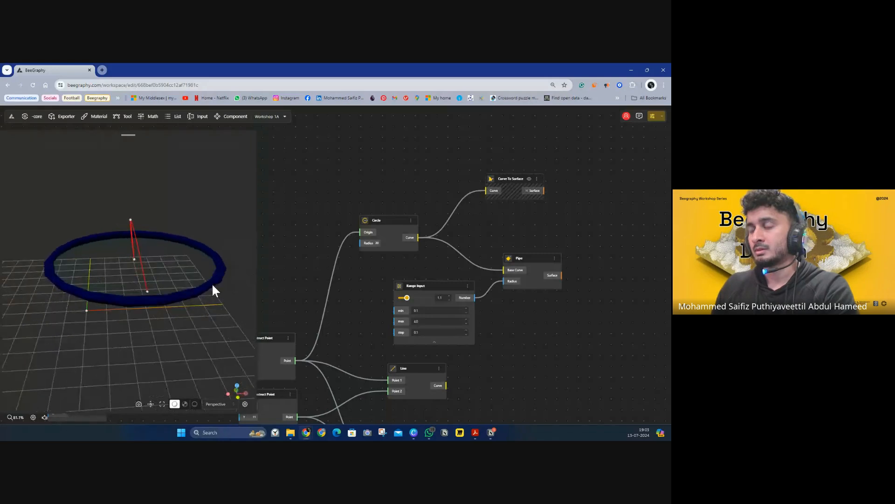
left_click_drag(404, 302, 411, 301)
Step: Connect the Curve Editor's Curve output to the Pipe node's Base Curve input alongside the circle's curve
scroll(384, 298, "down", 2)
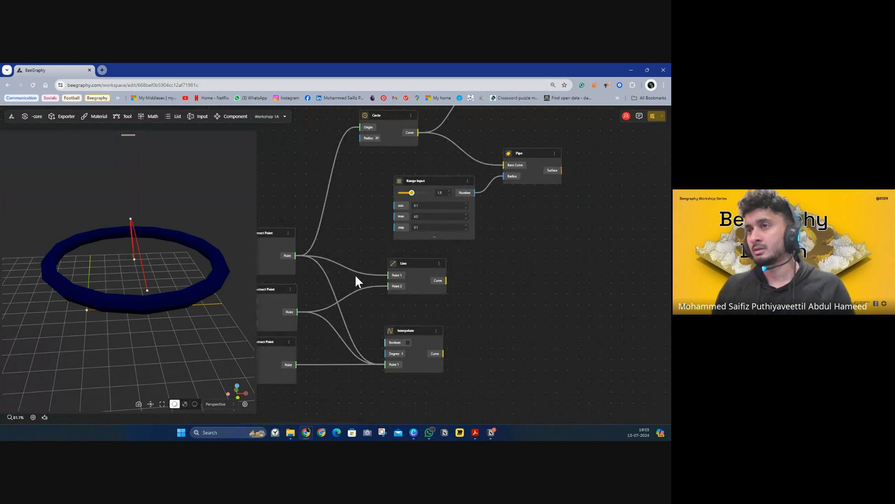
scroll(348, 253, "down", 1, "ctrl")
scroll(348, 249, "down", 1, "ctrl")
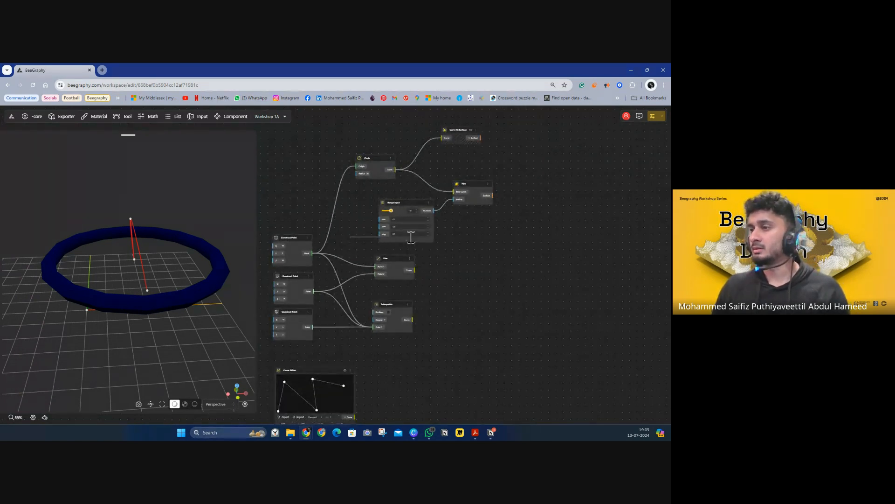
scroll(455, 210, "down", 1)
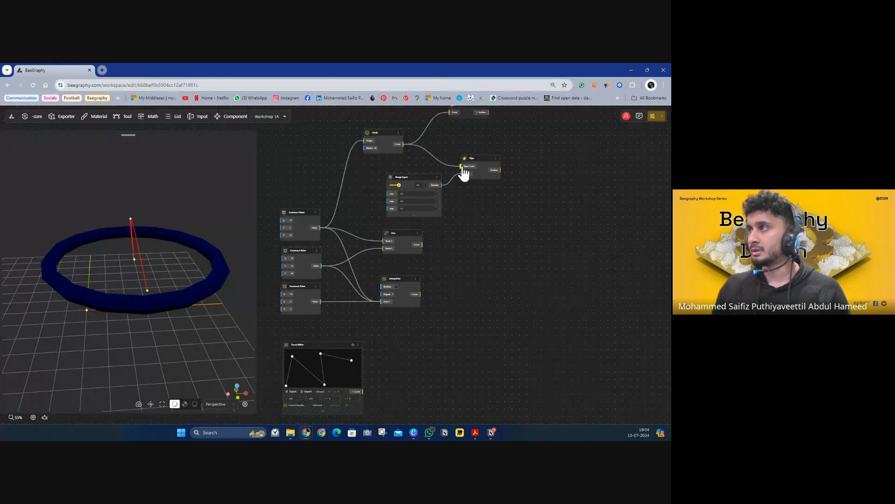
left_click_drag(461, 174, 362, 392)
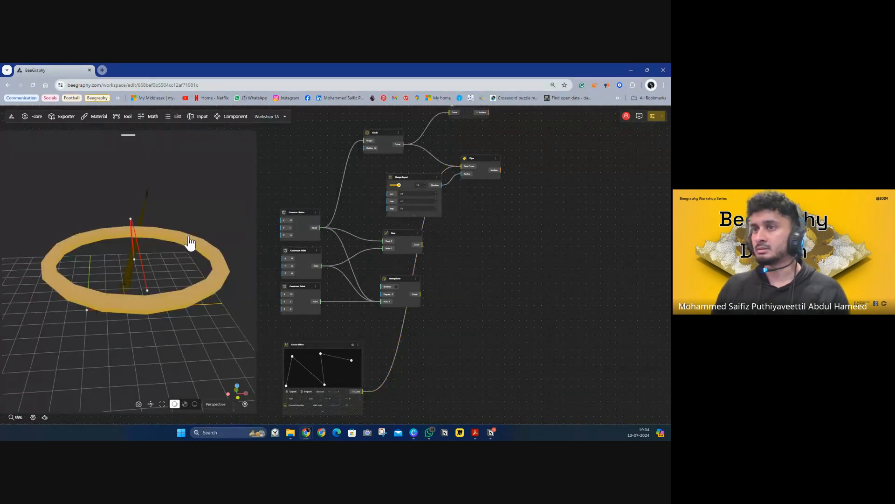
Step: Examine the piped circle and zigzag curve from a distance in the full-screen 3D view, then return to the node canvas
left_click_drag(189, 243, 170, 247)
scroll(189, 265, "down", 10)
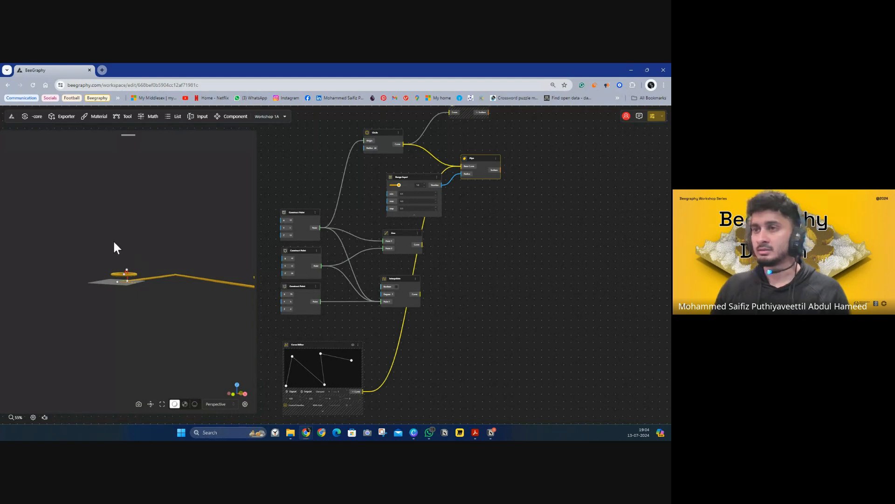
left_click(162, 404)
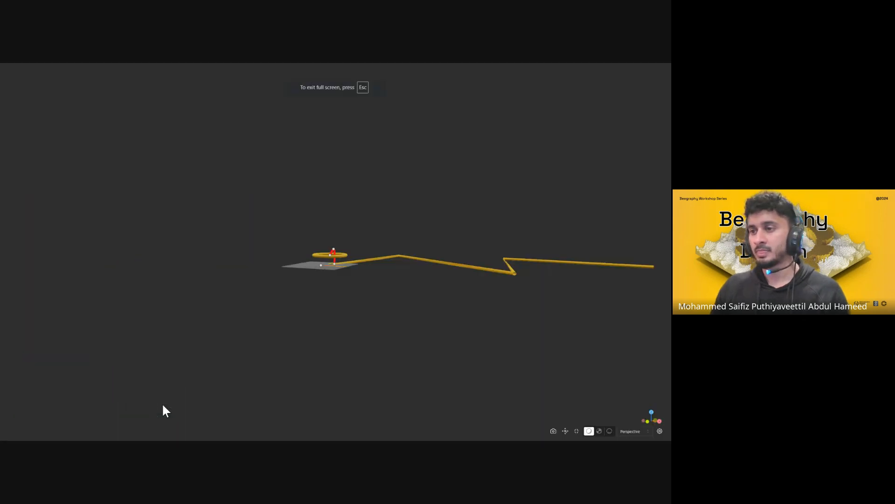
left_click(565, 430)
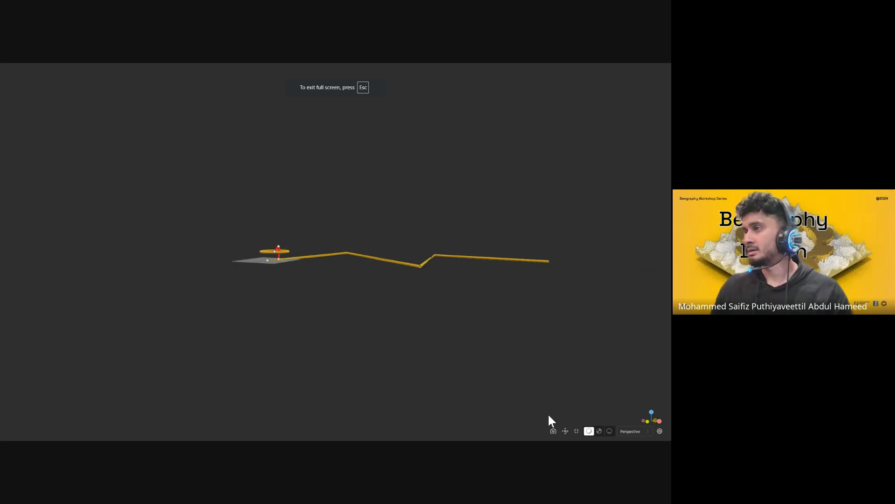
left_click_drag(314, 288, 311, 326)
key("Escape")
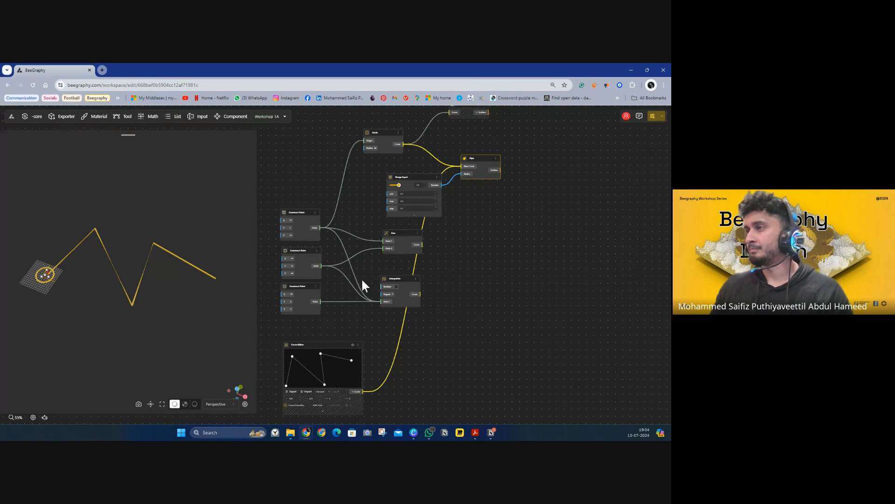
Step: Move the Pipe node clear of the Range Input node and add a Rectangle Surface node above it
left_click_drag(443, 221, 468, 280)
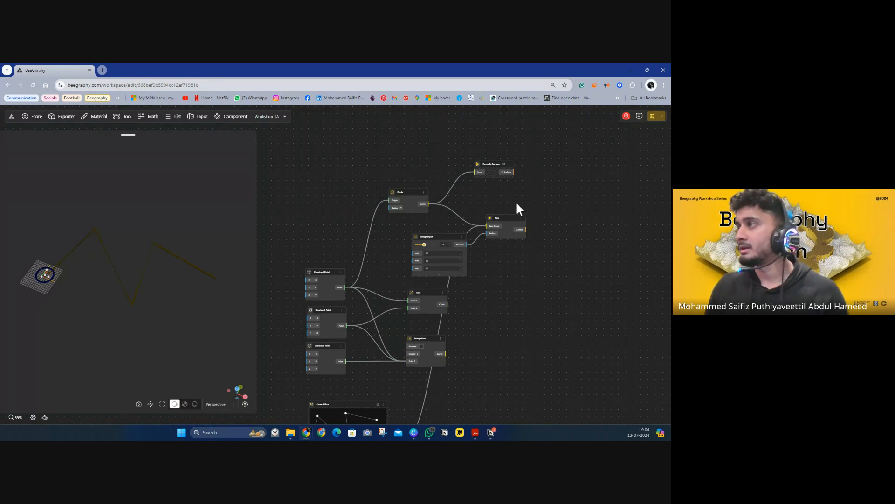
left_click_drag(511, 226, 536, 293)
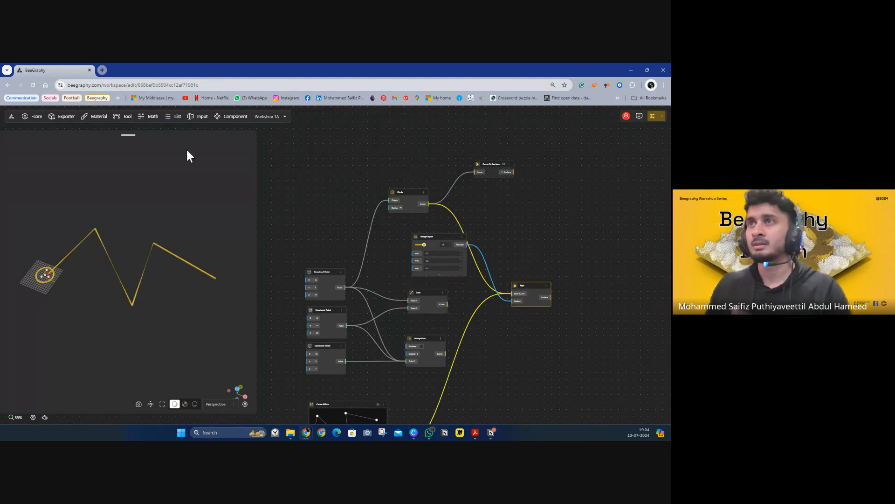
left_click(122, 117)
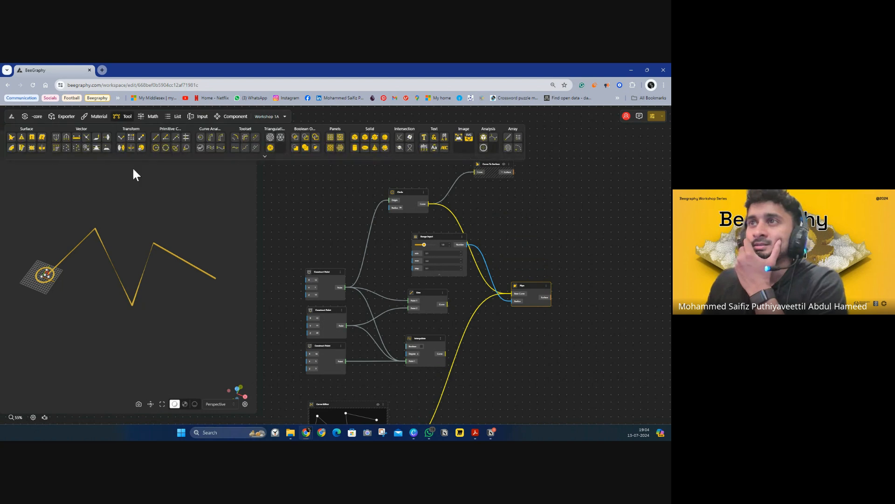
left_click(266, 159)
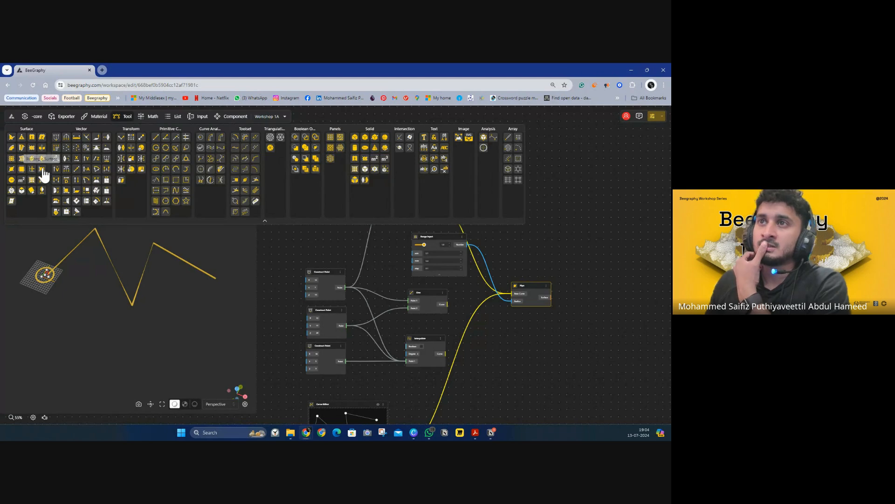
left_click_drag(42, 171, 541, 250)
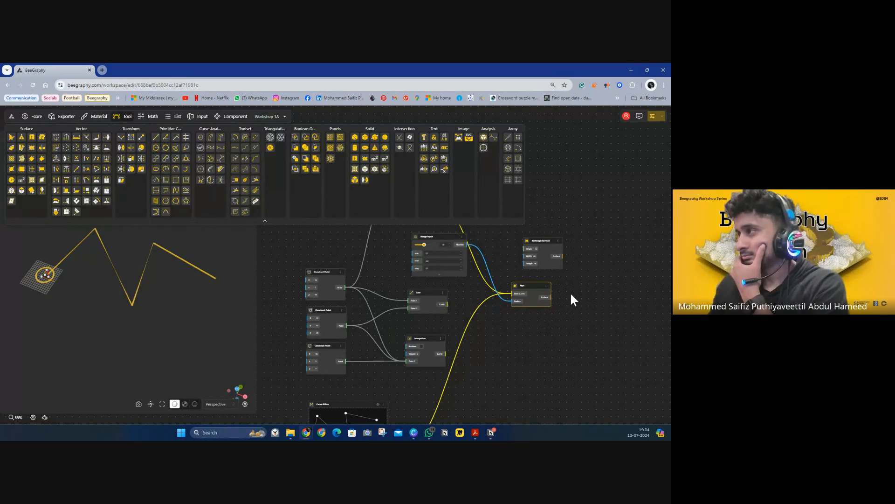
Step: Move the Rectangle Surface node to the free space above the Curve To Surface node
left_click_drag(571, 294, 449, 338)
left_click_drag(417, 289, 345, 166)
left_click_drag(396, 187, 522, 239)
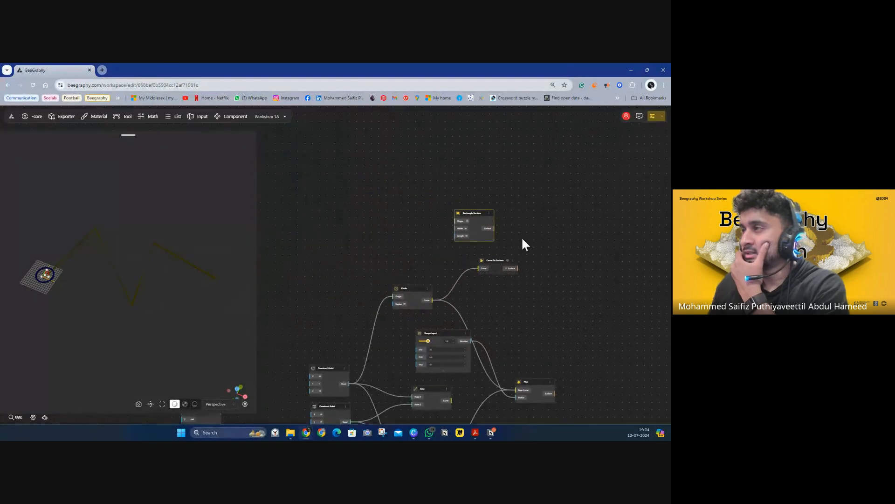
Step: Move the Rectangle Surface node further away from the Curve To Surface node into open canvas space
scroll(452, 242, "up", 3)
scroll(465, 263, "down", 1)
scroll(457, 325, "up", 2)
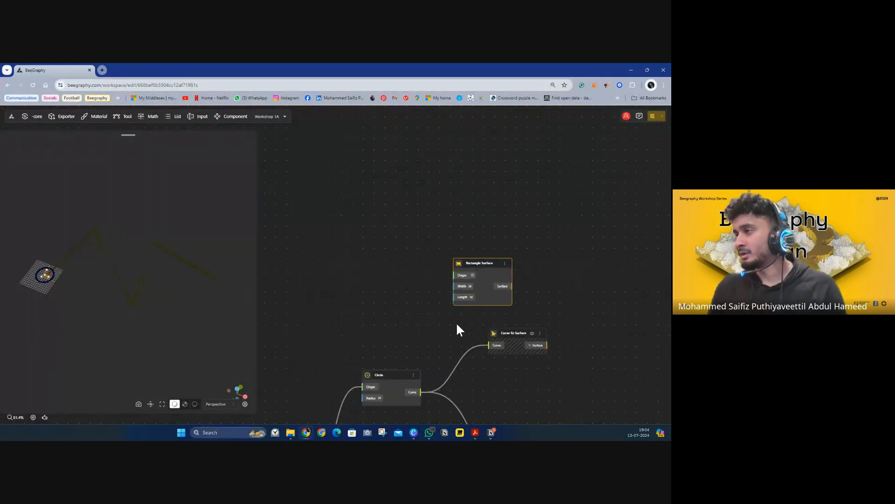
scroll(469, 260, "up", 3)
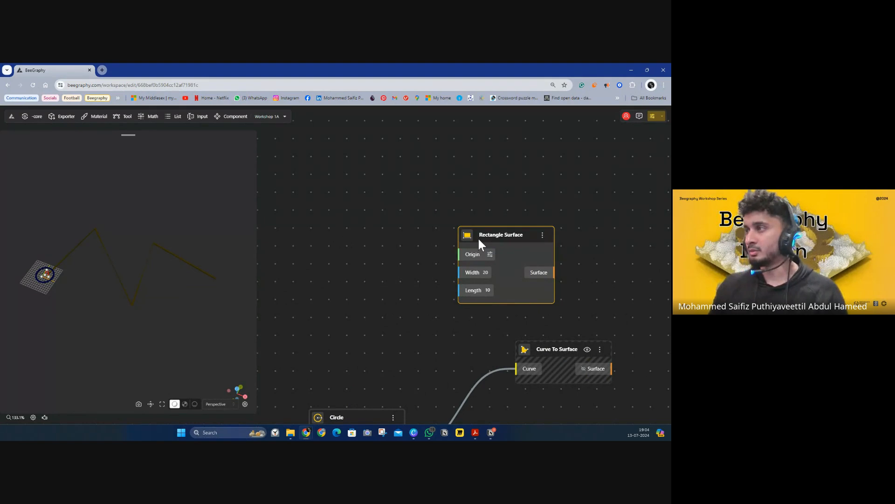
left_click(485, 277)
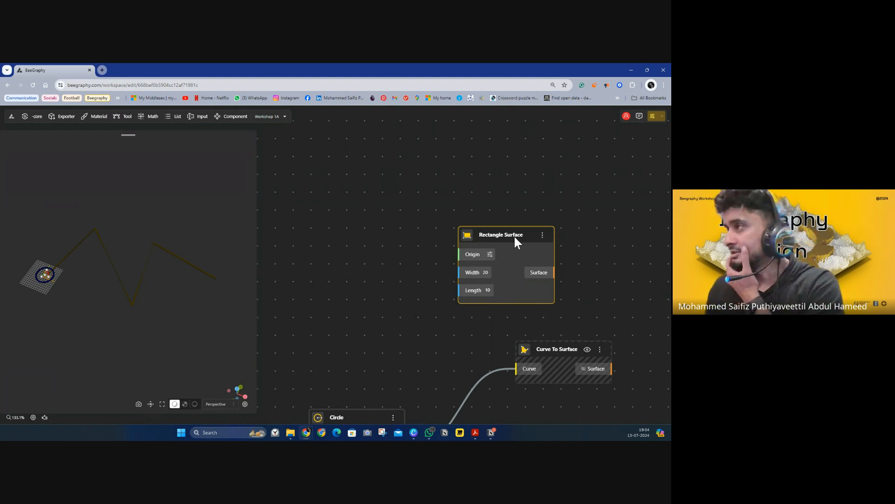
left_click_drag(514, 236, 413, 211)
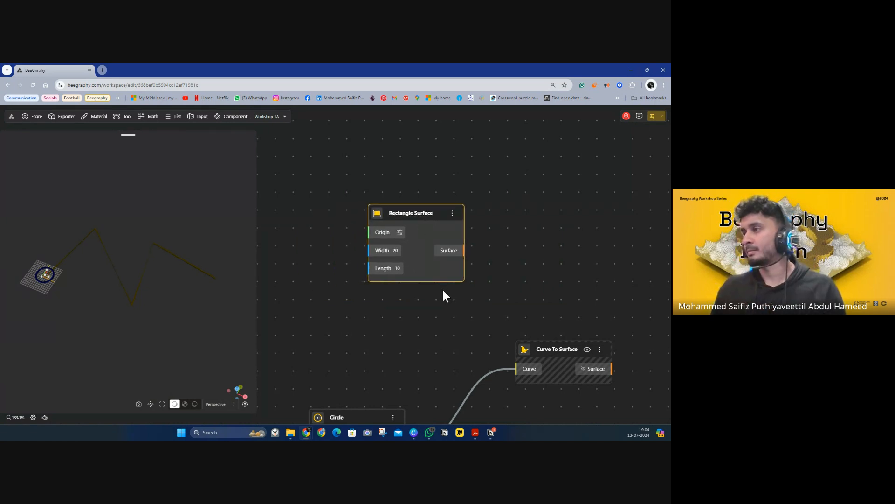
Step: Connect the first Construct Point's Point output to the Rectangle Surface node's Origin input and frame the surface in the 3D view
scroll(442, 287, "down", 8)
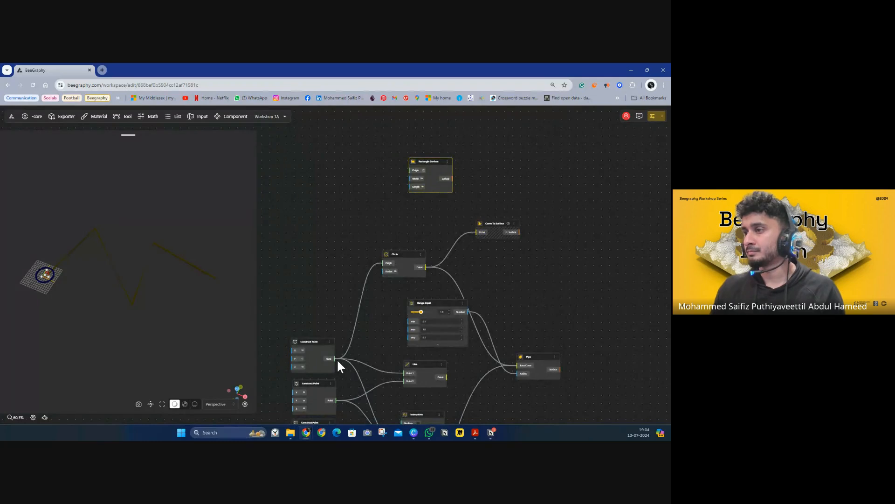
left_click_drag(336, 360, 413, 178)
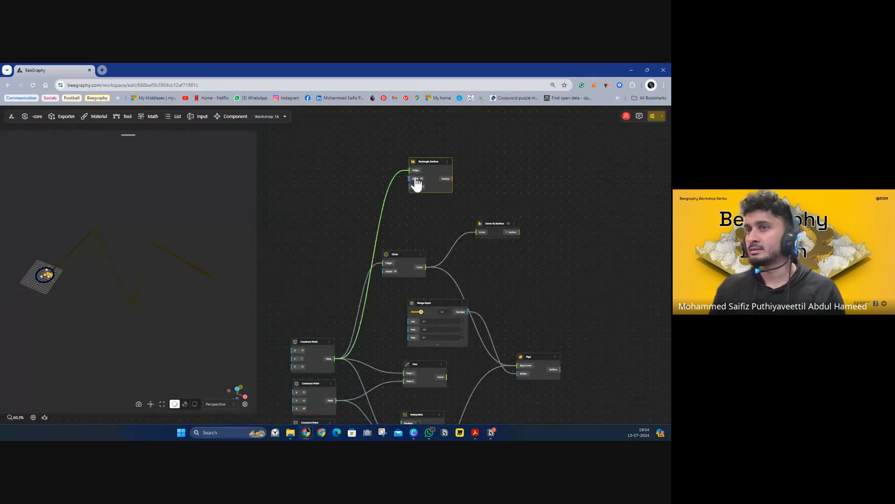
left_click(150, 406)
left_click_drag(144, 326, 105, 321)
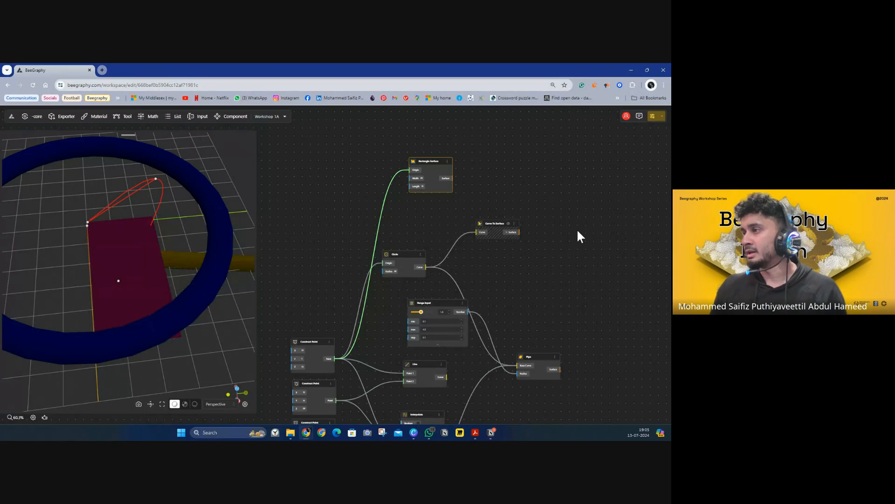
Step: Turn off the preview of the Pipe node and of the Range Input node
left_click(554, 368)
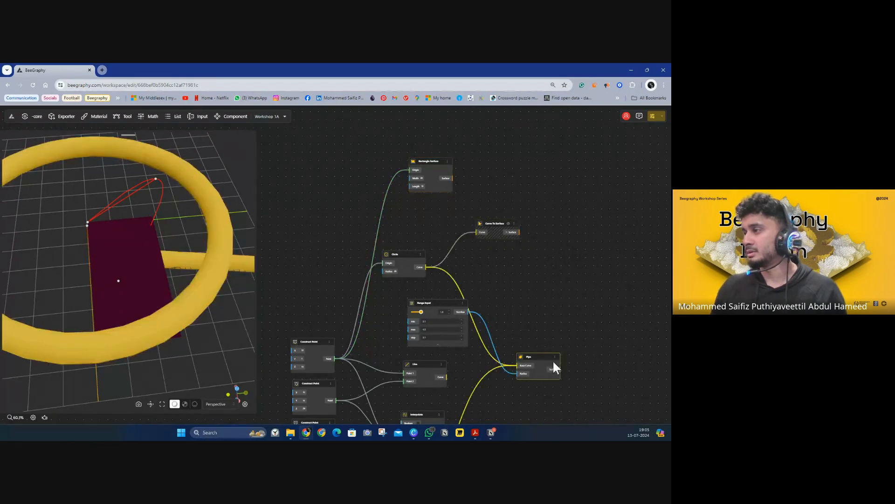
right_click(555, 367)
left_click(576, 369)
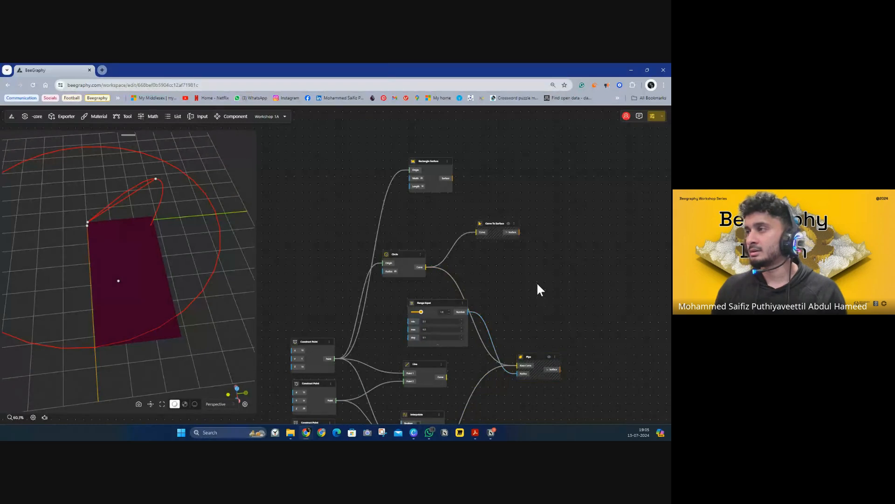
left_click_drag(511, 276, 532, 254)
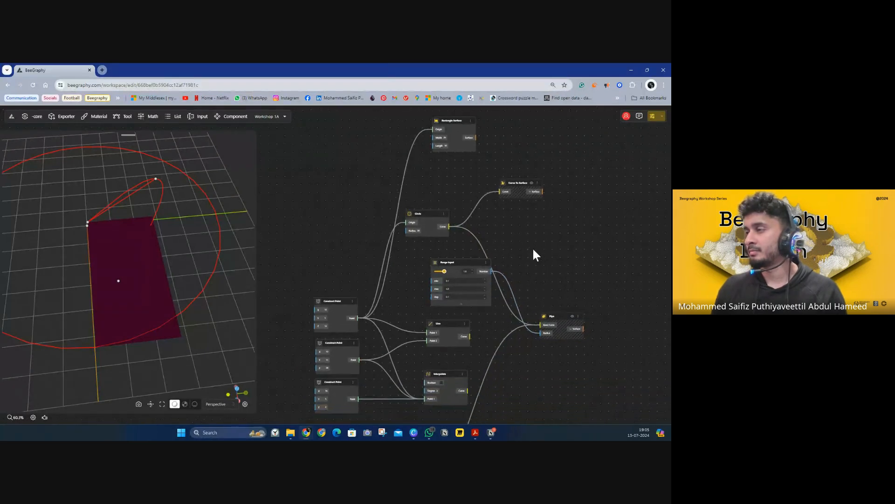
left_click(490, 262)
left_click(499, 274)
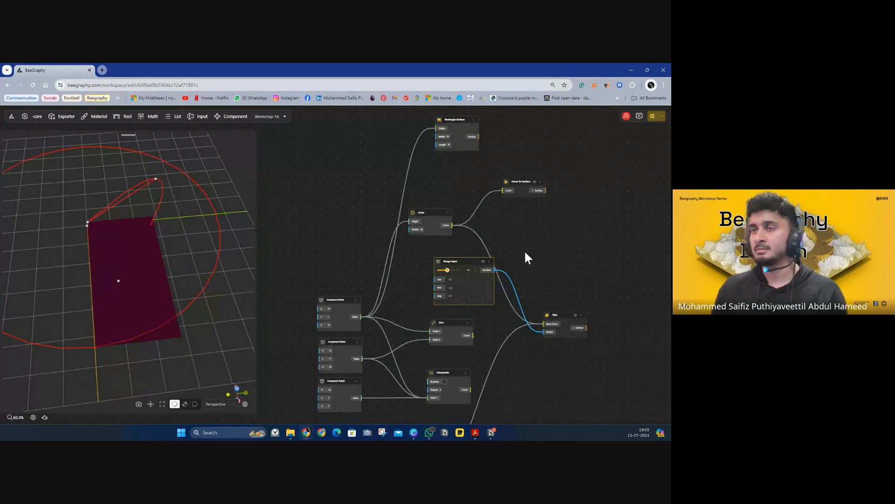
Step: Select the Rectangle Surface node and examine its highlighted surface from a lower angle in the 3D view
left_click_drag(471, 189, 458, 306)
left_click(450, 250)
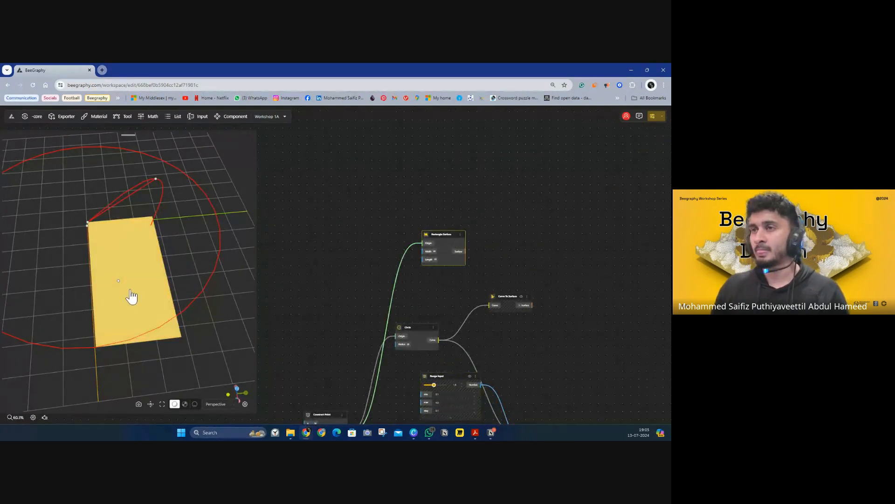
left_click_drag(132, 296, 219, 282)
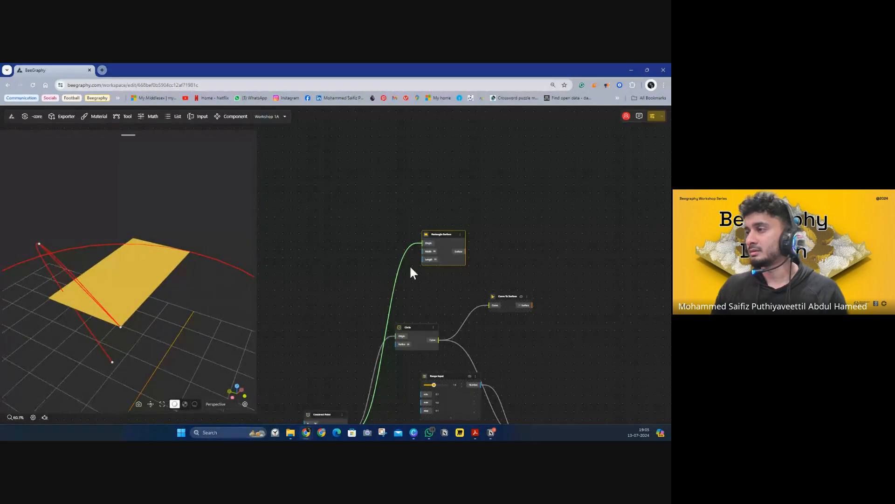
Step: Reposition the Rectangle Surface node above the Circle node and shift the Curve To Surface node slightly
left_click_drag(441, 235, 421, 219)
left_click(476, 218)
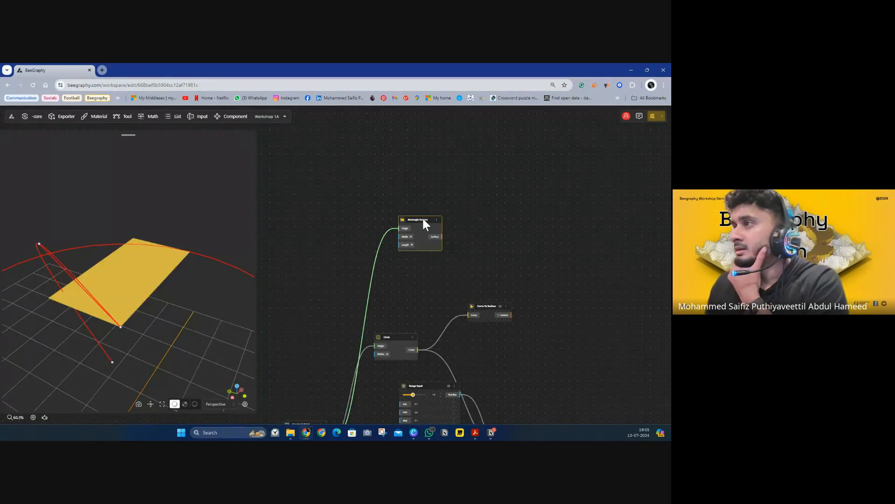
left_click(127, 124)
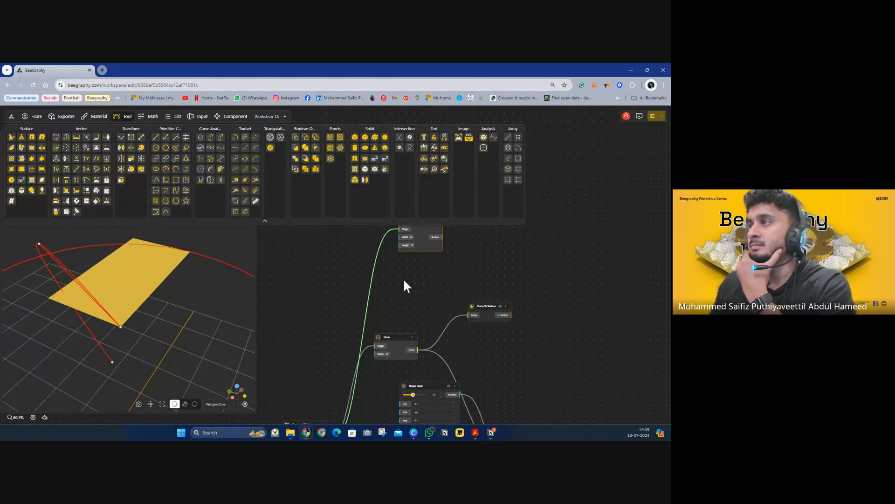
left_click_drag(424, 247, 430, 289)
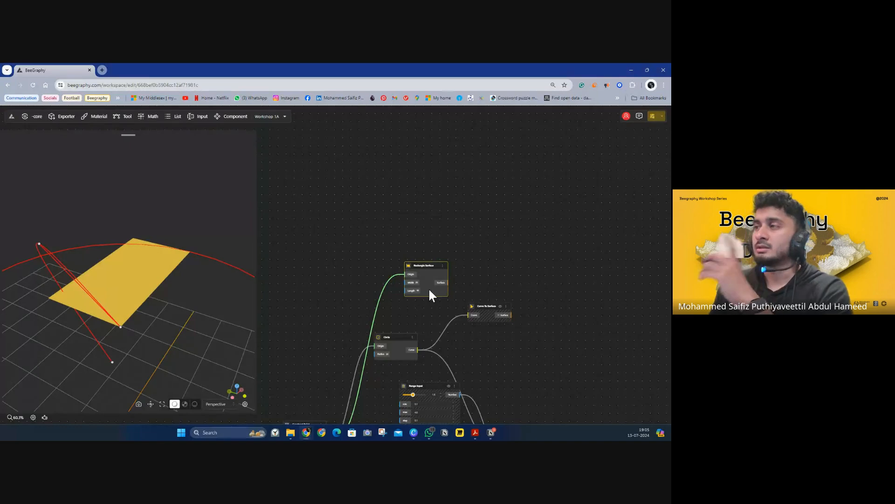
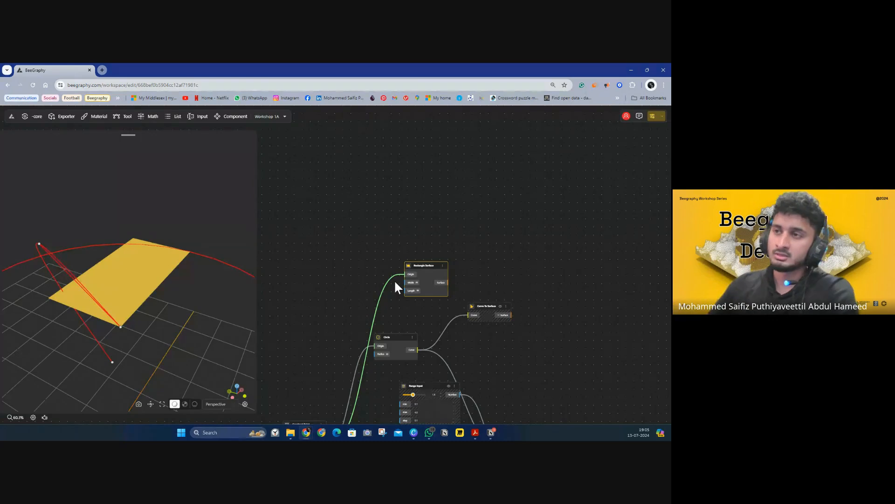
left_click_drag(432, 269, 394, 244)
left_click_drag(488, 303, 484, 299)
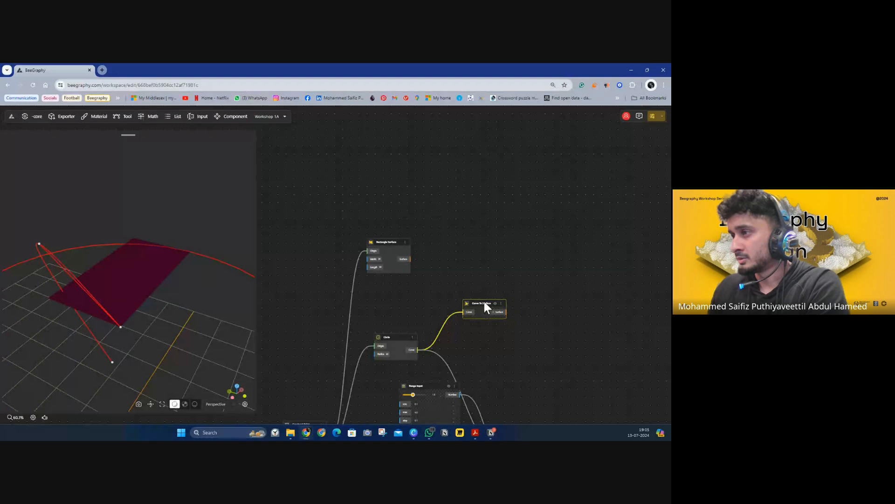
Step: Add an Extrude Curve node from the Surface tools in the free space below the Curve To Surface node
left_click(399, 340)
left_click(120, 116)
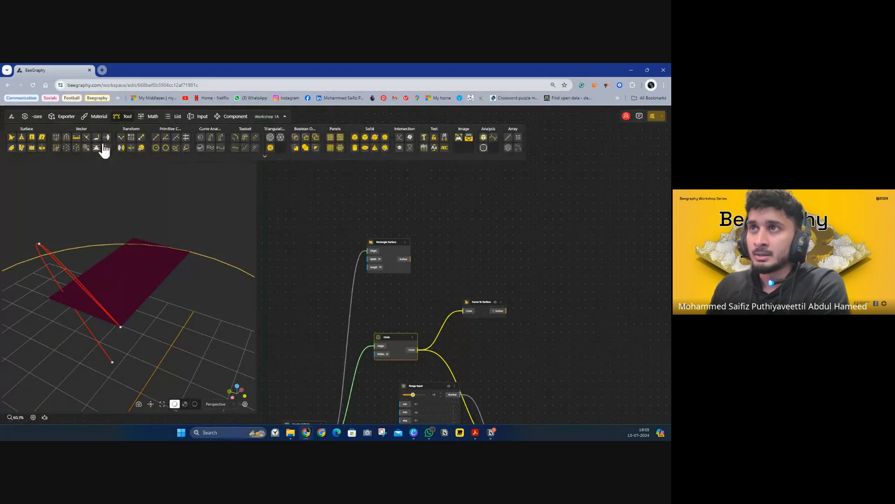
left_click(249, 161)
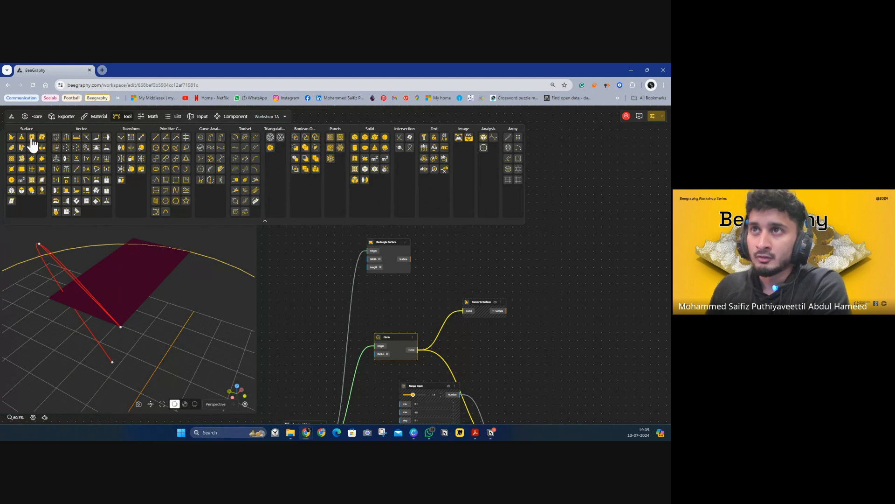
left_click_drag(33, 145, 410, 293)
left_click(563, 360)
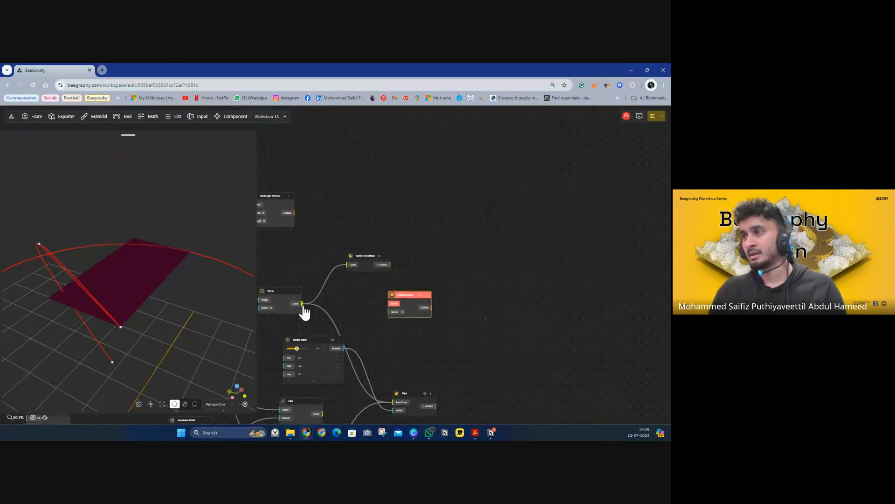
Step: Connect the Circle's Curve output to the Extrude Curve node's Curve input and inspect the extruded ring from several angles
left_click_drag(302, 306, 450, 295)
scroll(151, 273, "down", 5)
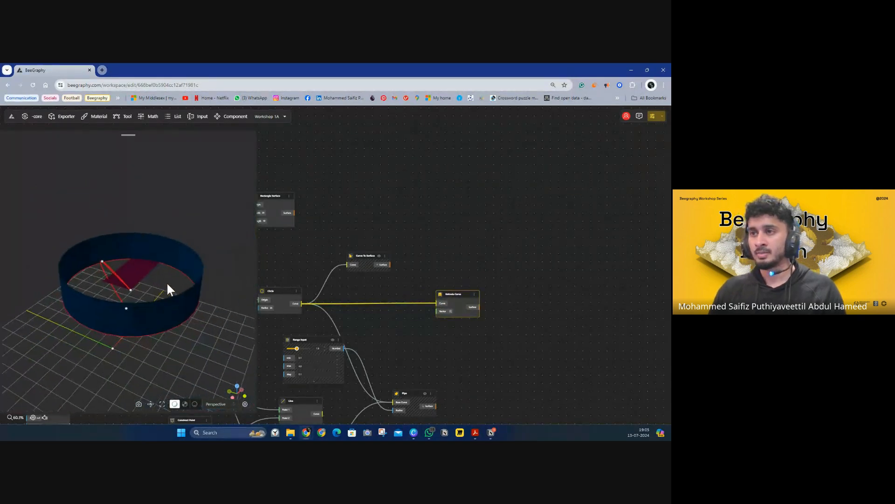
left_click_drag(168, 283, 175, 269)
left_click(193, 273)
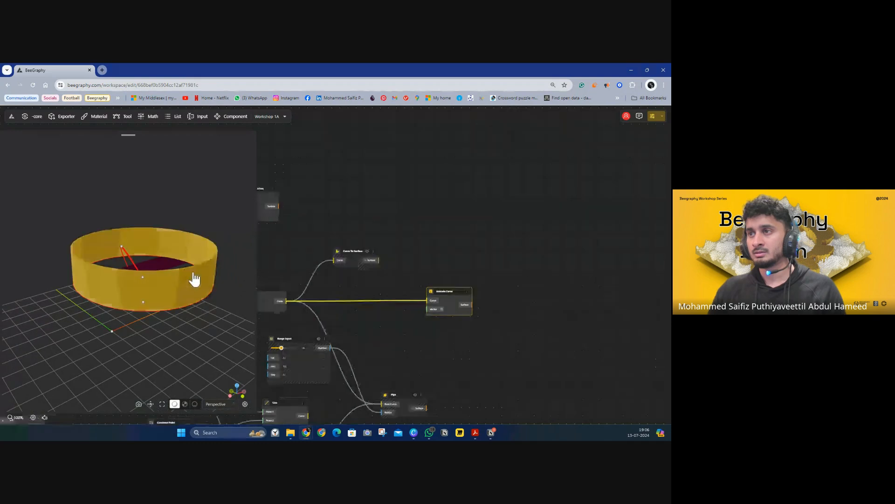
left_click(323, 228)
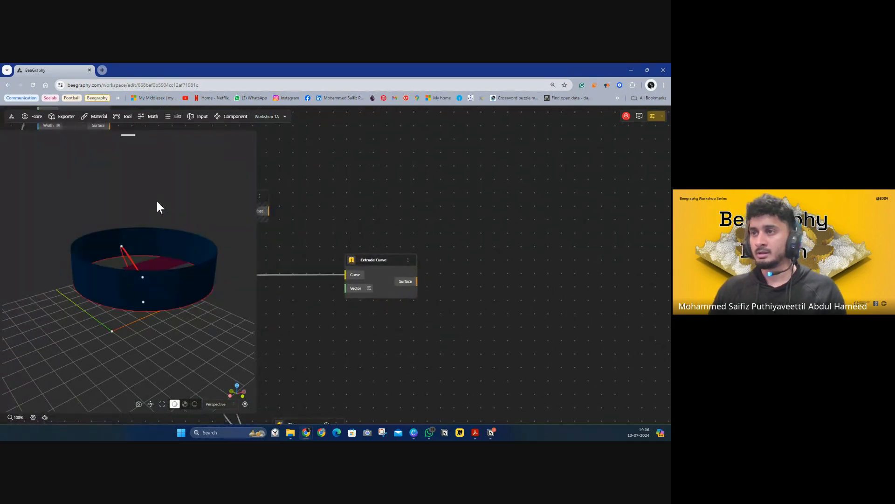
left_click_drag(157, 207, 98, 202)
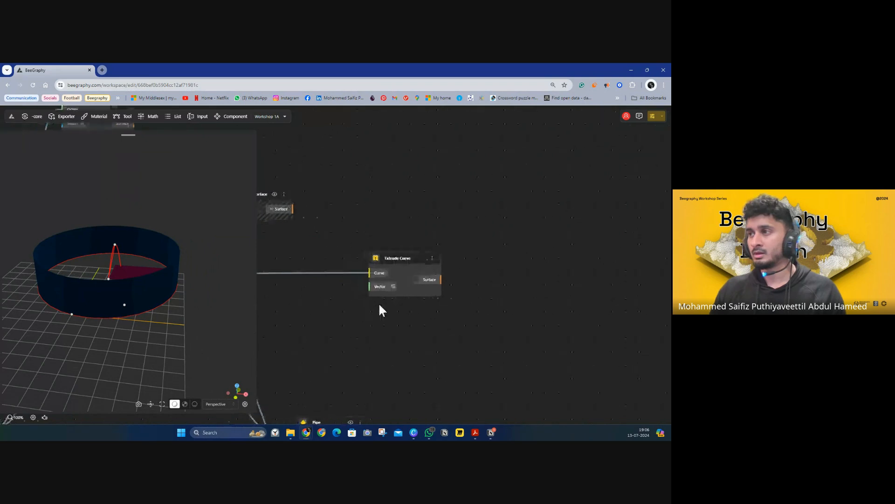
Step: Add a VectorX node and place it just below the Curve To Surface node
left_click_drag(380, 304, 430, 290)
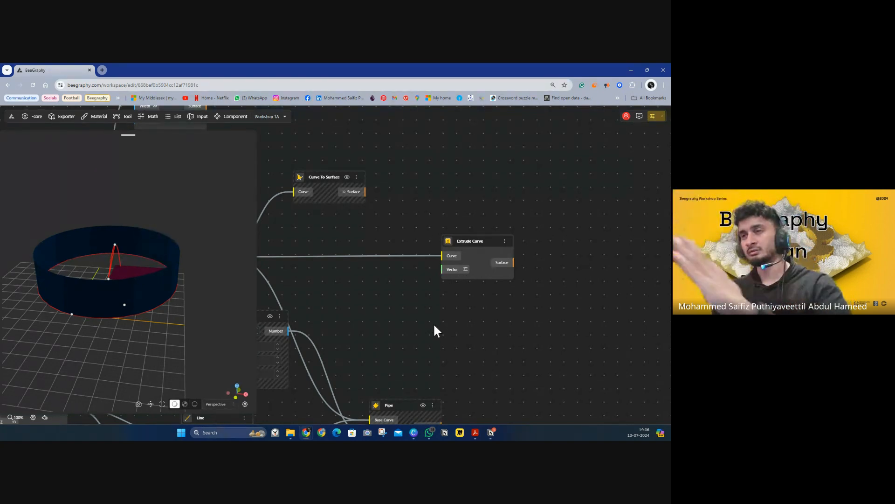
double_click(362, 291)
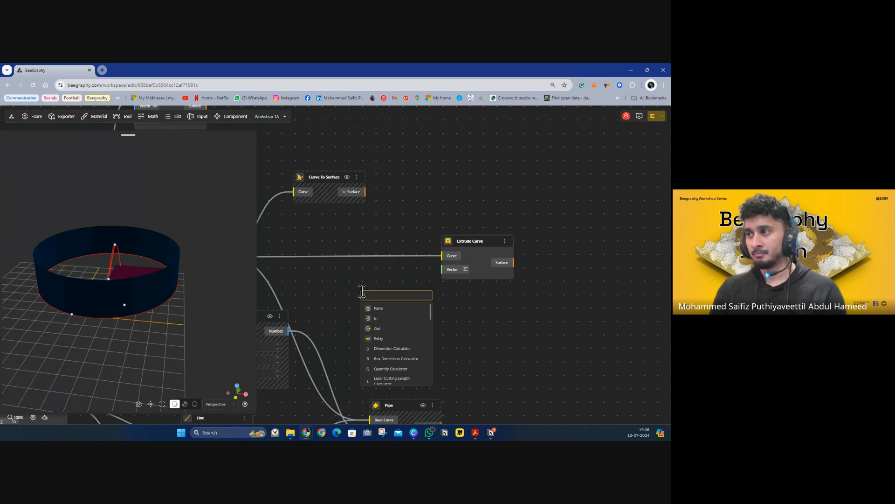
type("x")
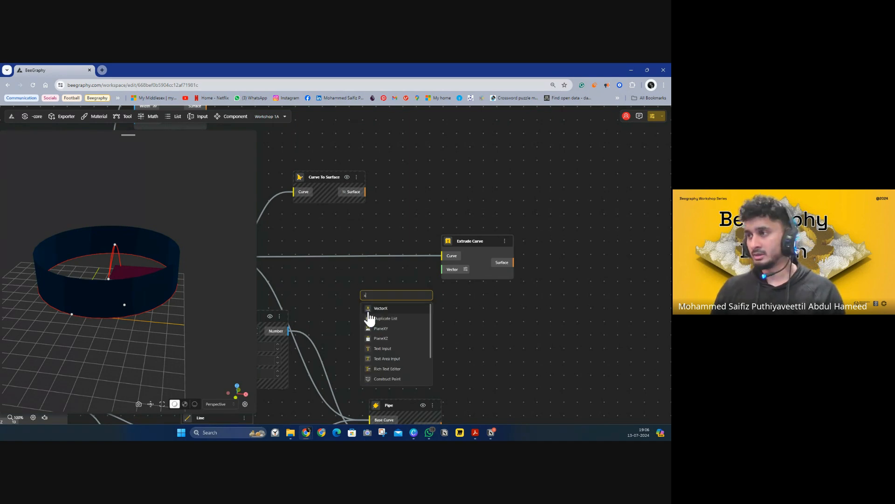
left_click(374, 309)
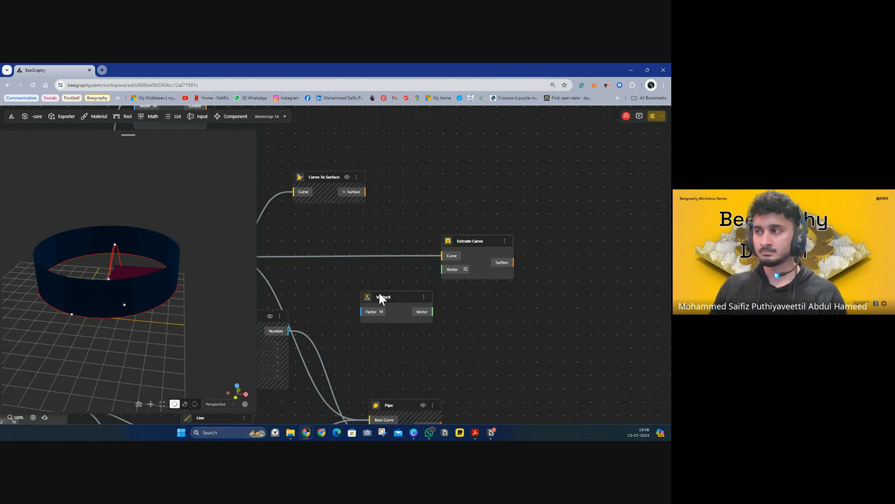
left_click_drag(381, 297, 333, 219)
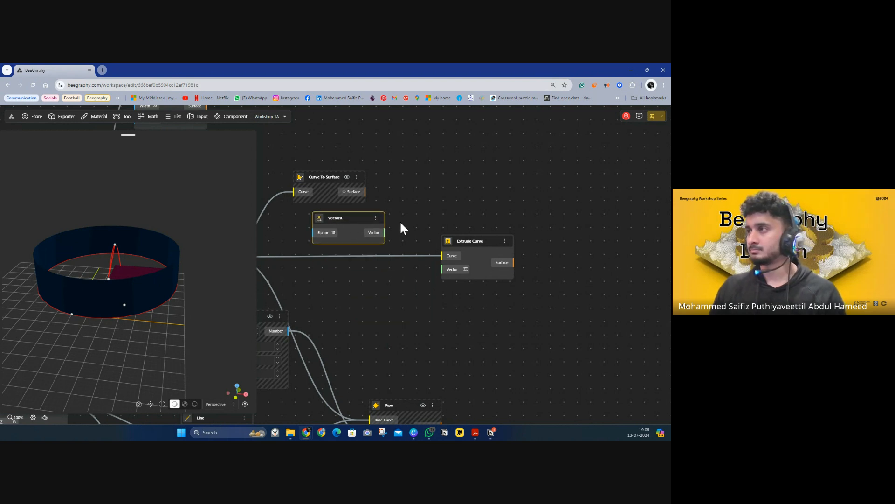
Step: Add a VectorY node and place it above the Extrude Curve node, higher than the Curve To Surface node
double_click(415, 173)
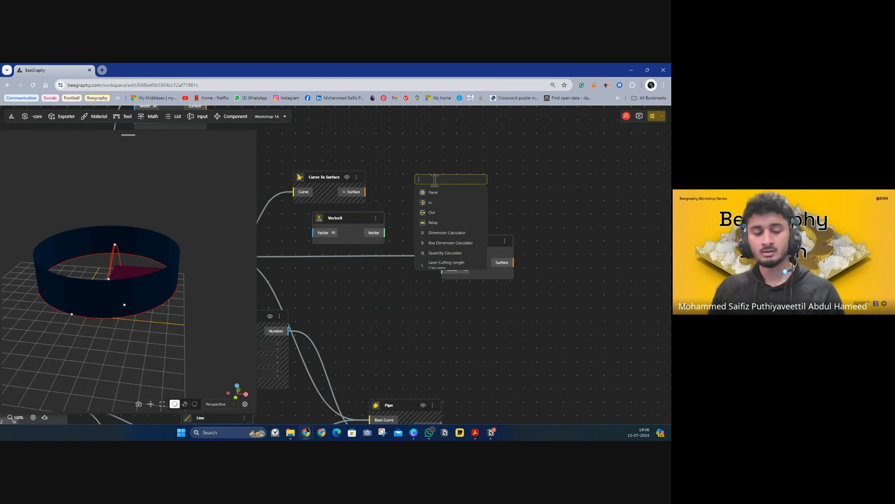
type("vector")
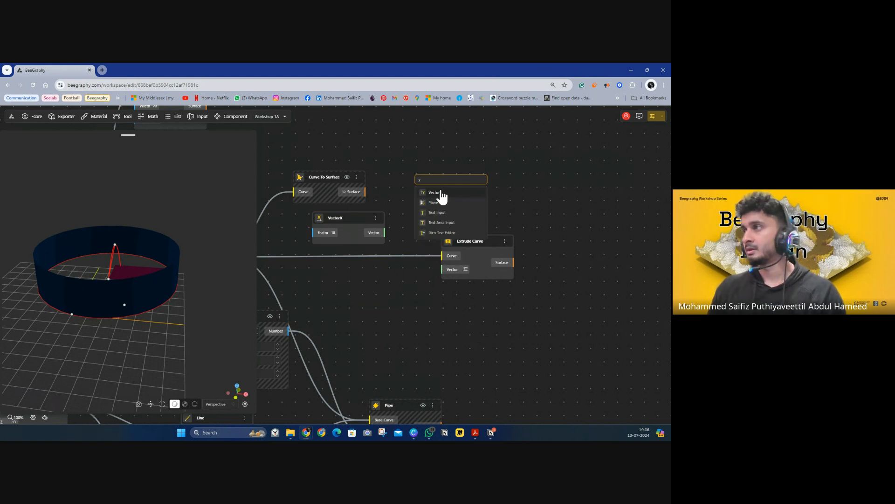
left_click(440, 194)
left_click_drag(443, 180, 416, 134)
Step: Add a VectorZ node and place it between the VectorY and VectorX nodes
double_click(436, 189)
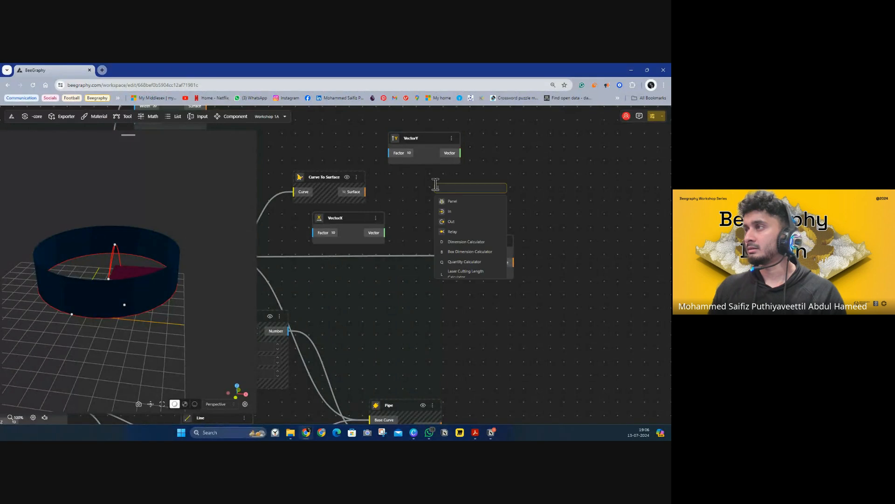
type("z")
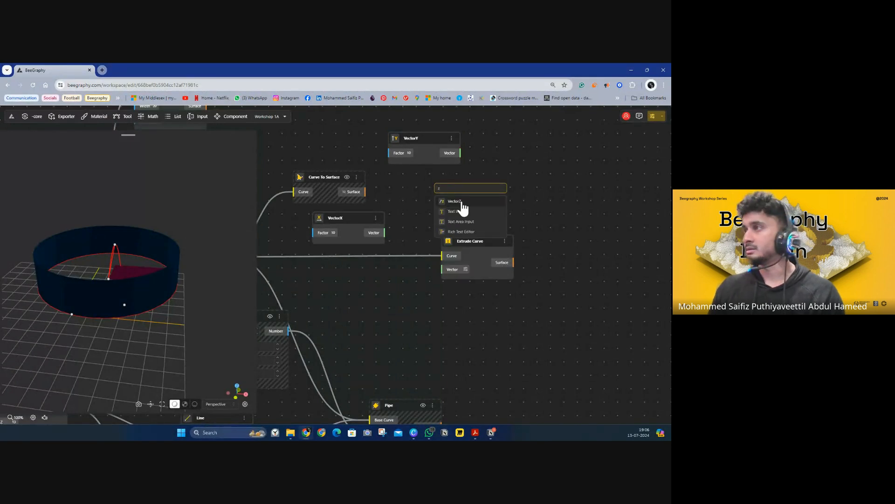
left_click(455, 201)
left_click_drag(454, 190, 401, 189)
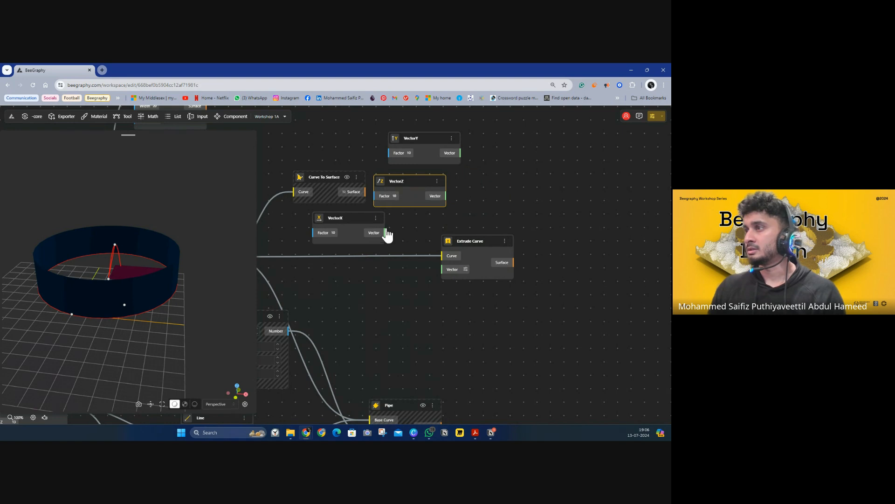
Step: Connect the VectorX node's Vector output to the Extrude Curve node's Vector input
left_click_drag(386, 233, 443, 273)
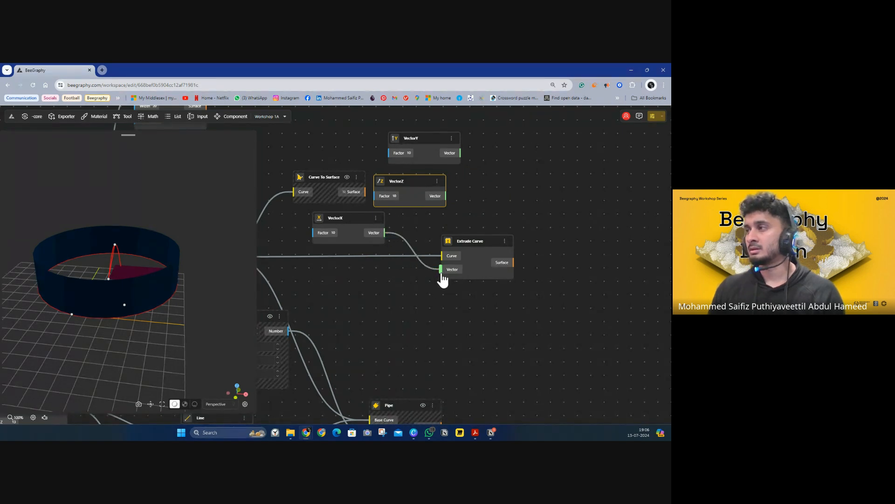
left_click(484, 242)
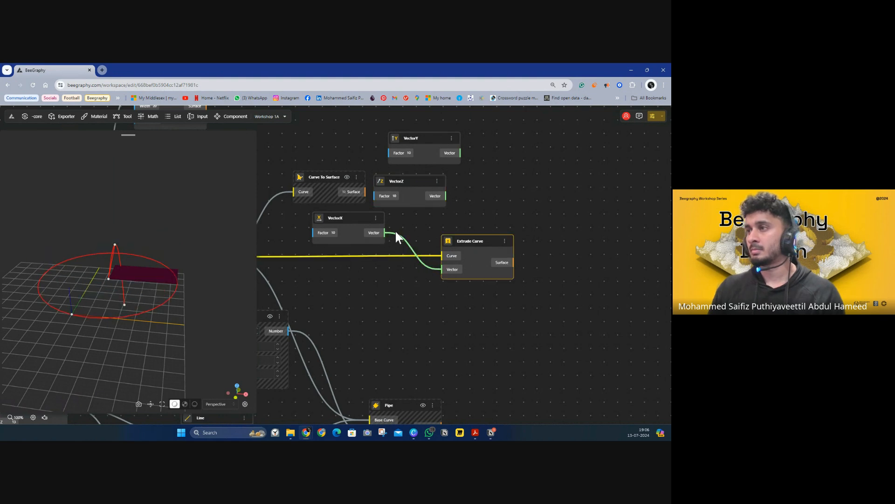
Step: Move VectorZ below VectorX, feed its output into Extrude Curve's Vector input in place of VectorX, and reload the workspace to refresh the extrusion
left_click_drag(386, 232, 394, 273)
left_click_drag(477, 240, 484, 226)
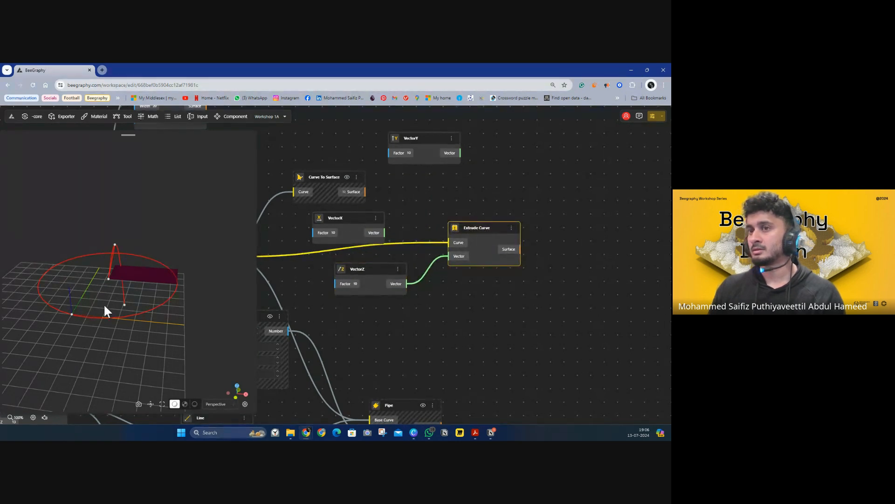
left_click_drag(104, 306, 212, 185)
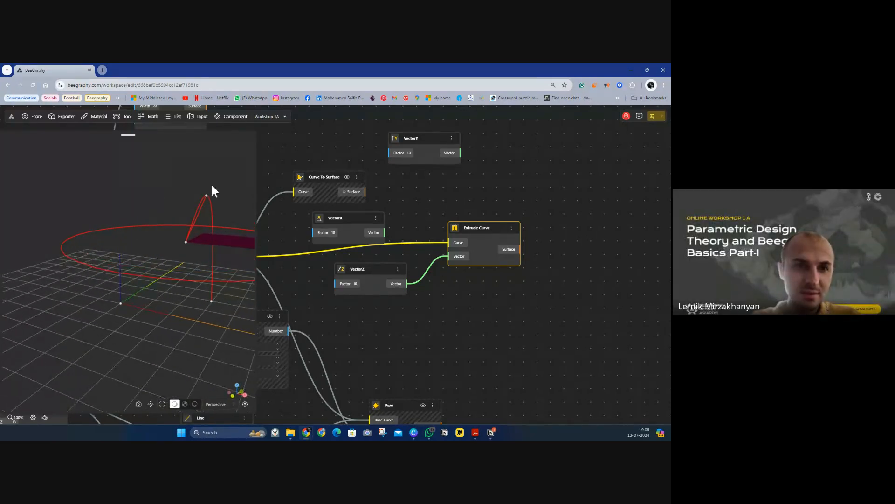
left_click(32, 85)
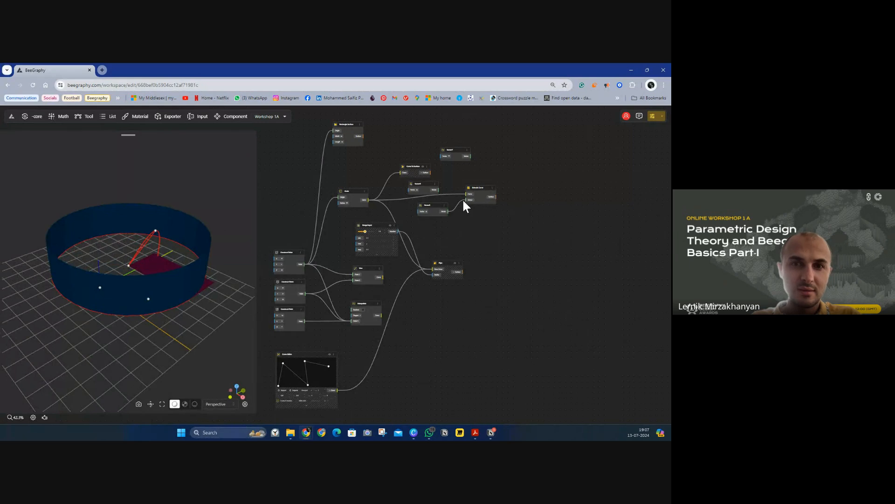
Step: Replace the VectorZ connection on the Extrude Curve node's Vector input with VectorX and check the extruded circle after reloading
scroll(470, 201, "up", 5)
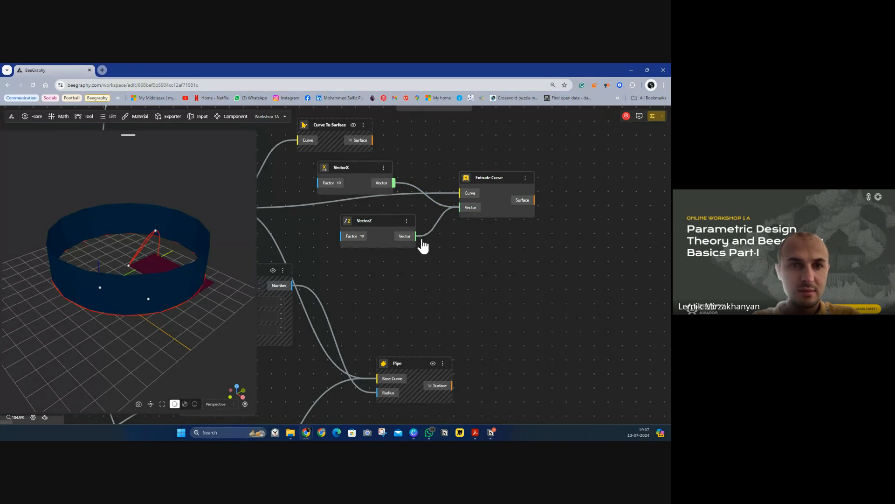
left_click_drag(418, 242, 460, 208)
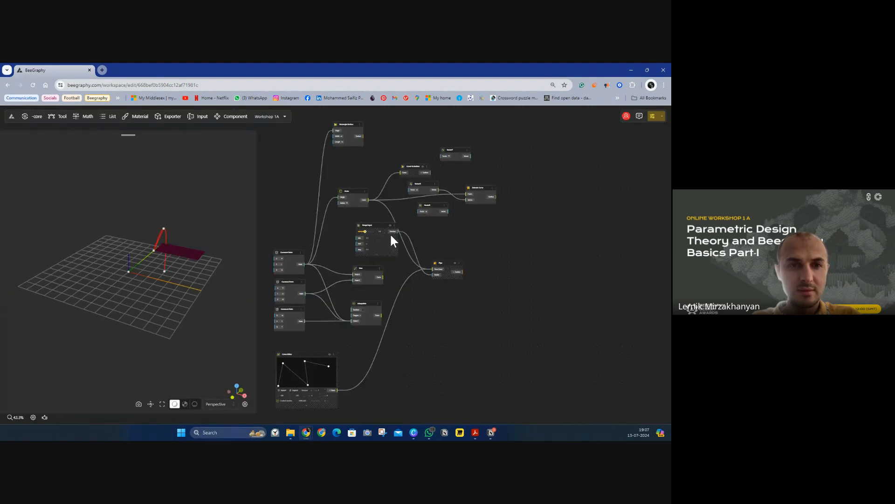
left_click_drag(480, 192, 484, 192)
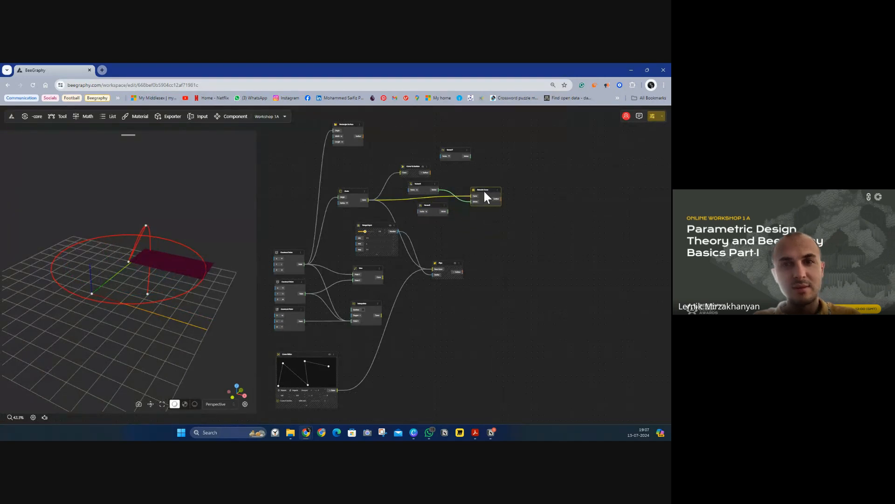
scroll(486, 189, "up", 3)
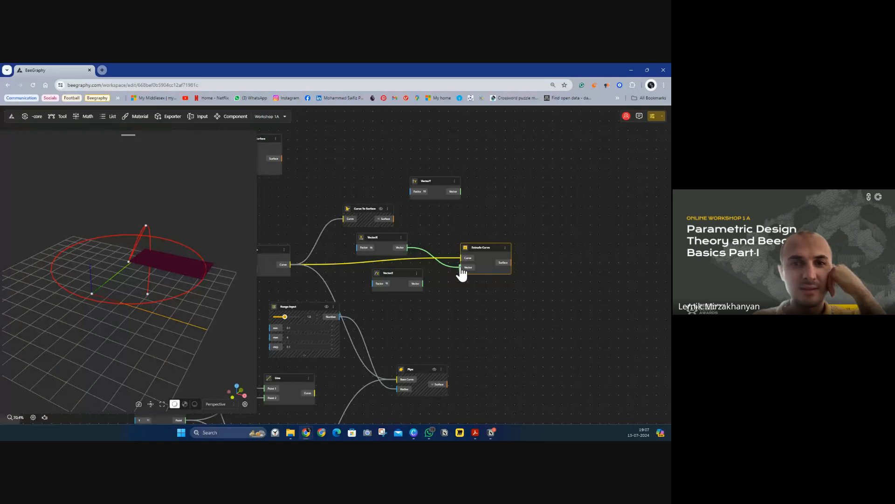
Step: Disconnect VectorX, move VectorY above the Curve To Surface node and connect its output to the Extrude Curve node's Vector input
left_click(405, 256)
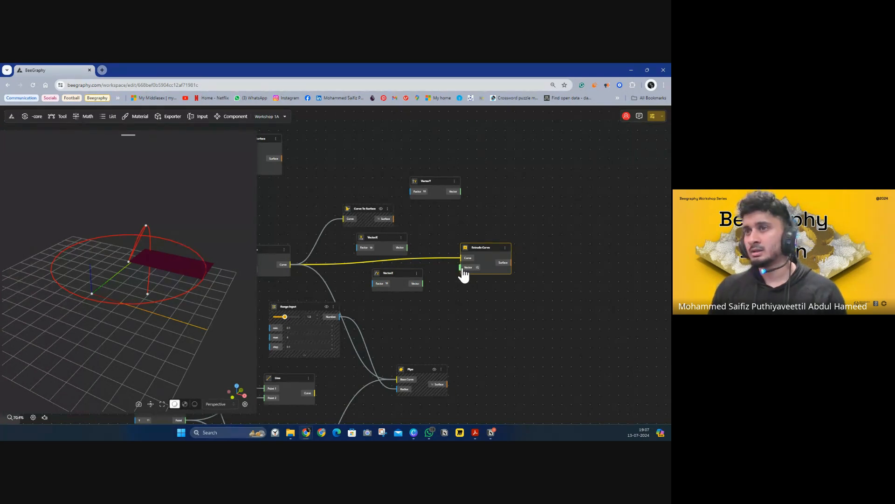
left_click_drag(459, 269, 395, 168)
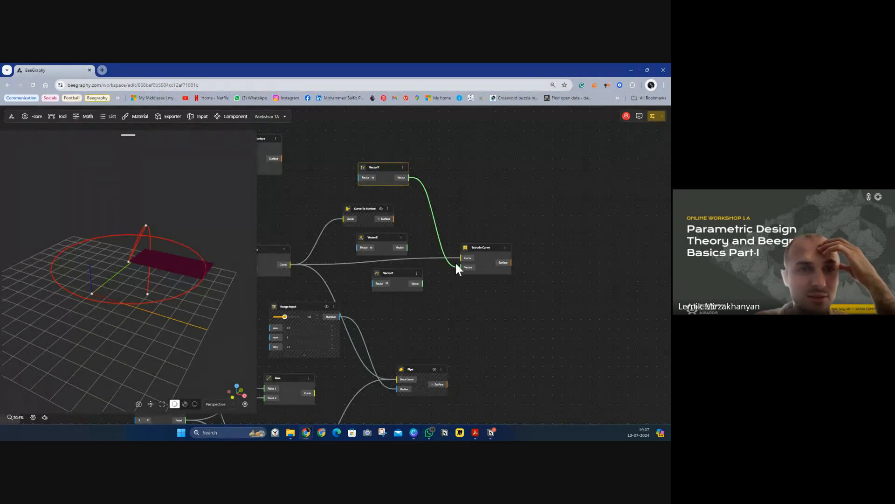
Step: Replace VectorY with VectorZ on the Extrude Curve node's Vector input and inspect the vertically extruded ring
left_click_drag(459, 267, 424, 201)
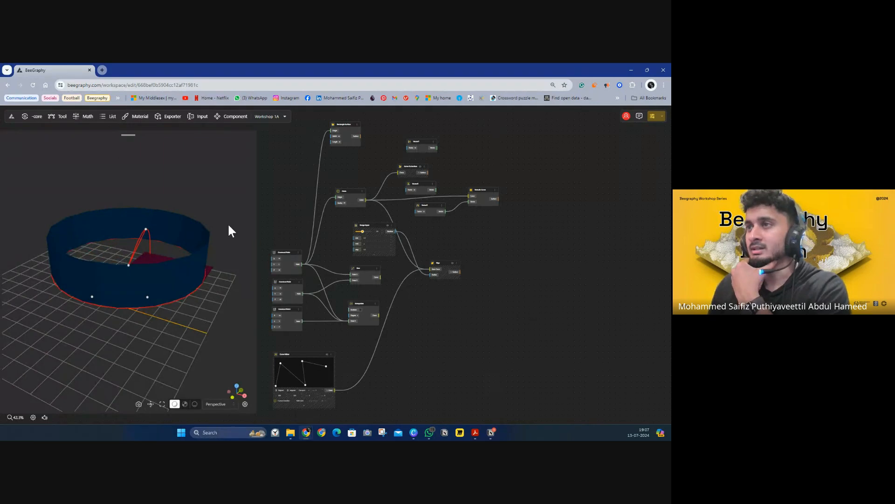
left_click_drag(229, 229, 178, 243)
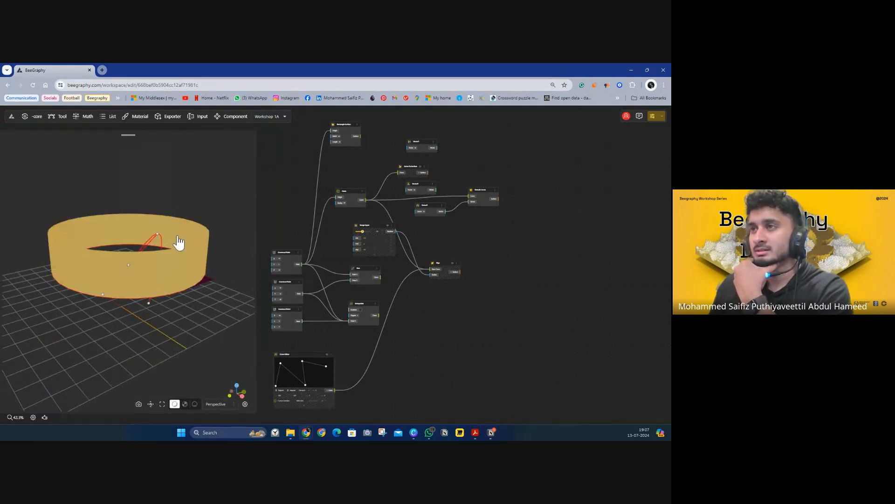
Step: Select the extruded ring and a point of the curve in the 3D view to locate the nodes that generate them
left_click(178, 237)
scroll(204, 204, "down", 3)
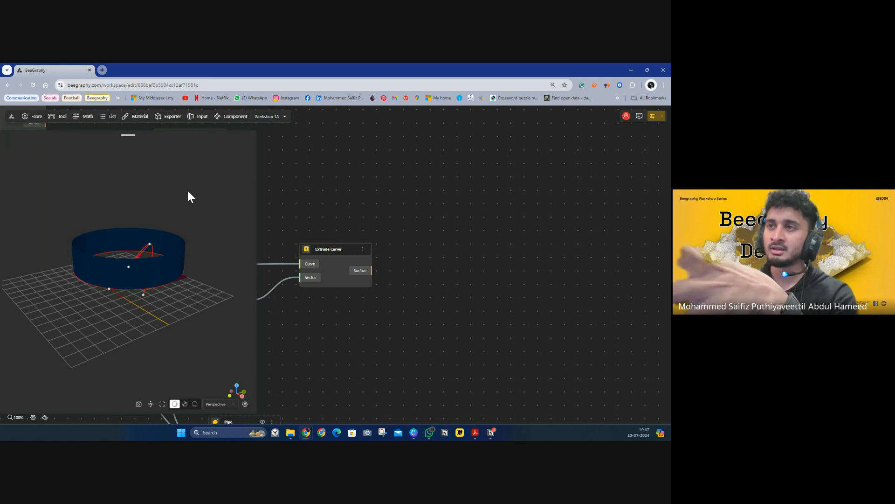
left_click(125, 242)
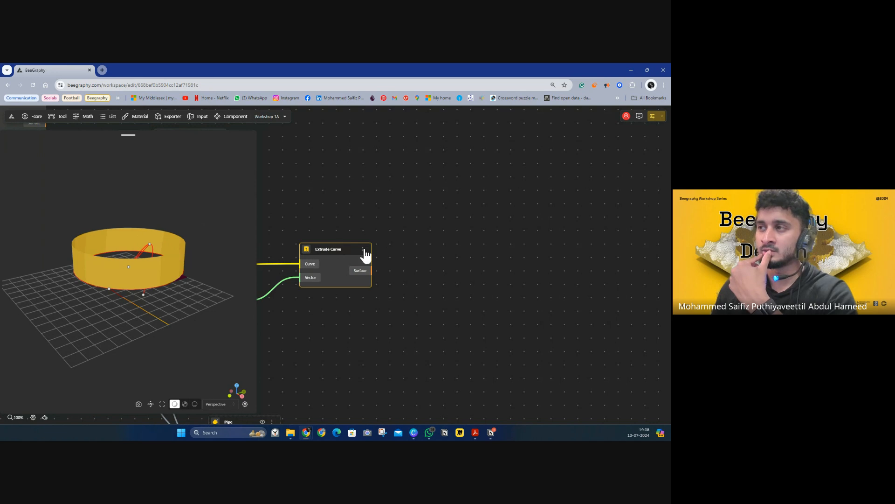
left_click_drag(326, 231, 397, 227)
right_click_drag(374, 199, 466, 201)
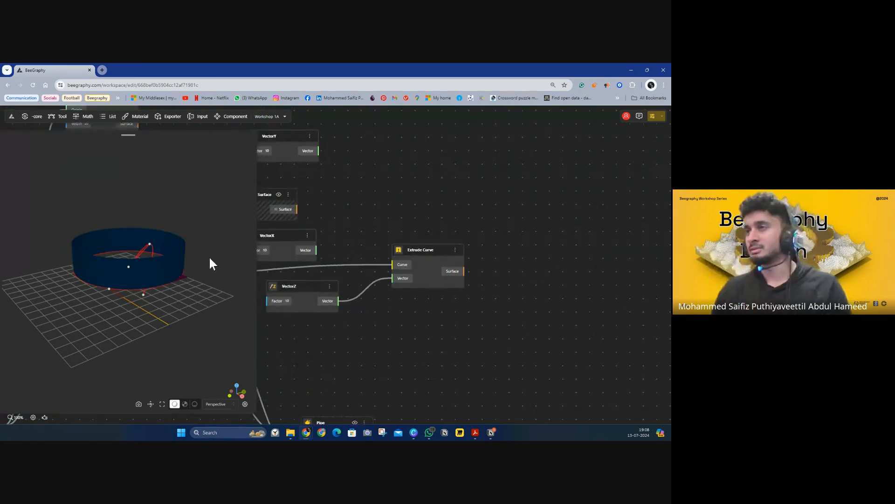
left_click(151, 249)
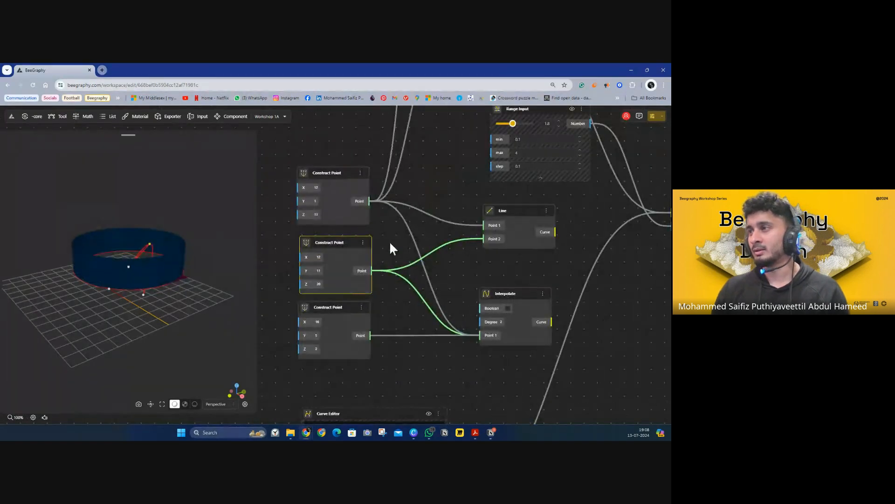
left_click_drag(166, 230, 387, 223)
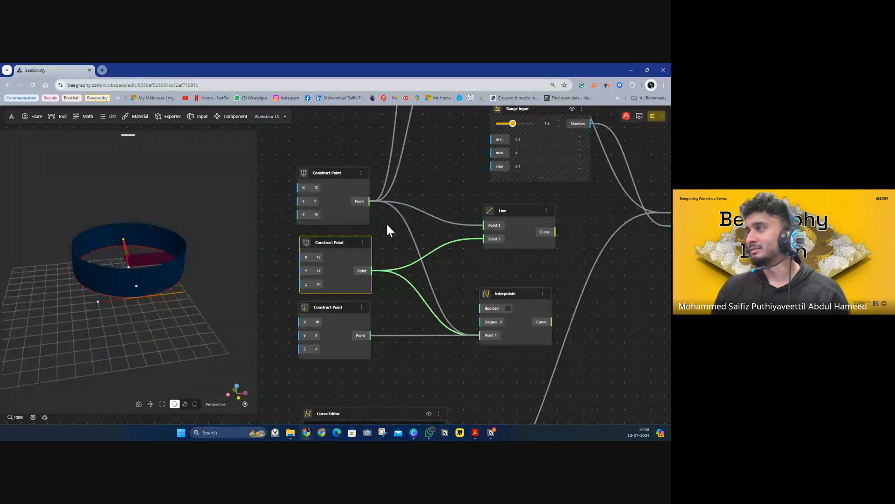
scroll(421, 226, "down", 1)
scroll(421, 226, "down", 5)
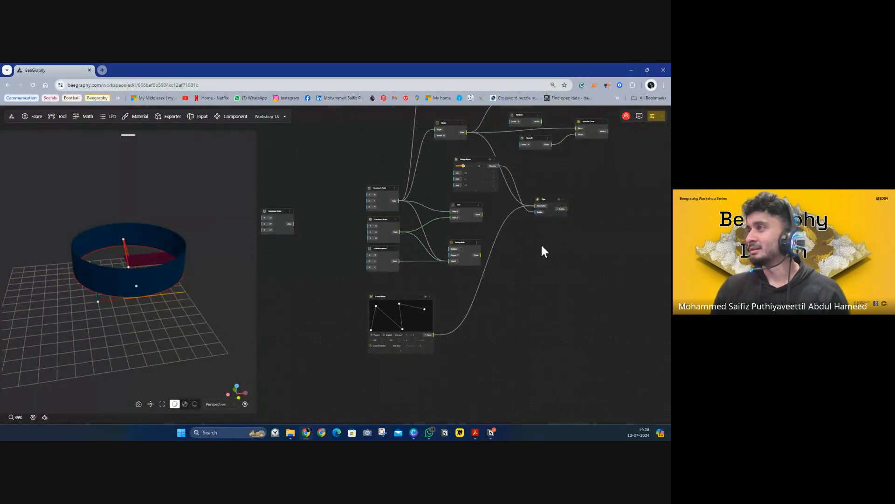
left_click_drag(541, 243, 469, 324)
left_click(184, 249)
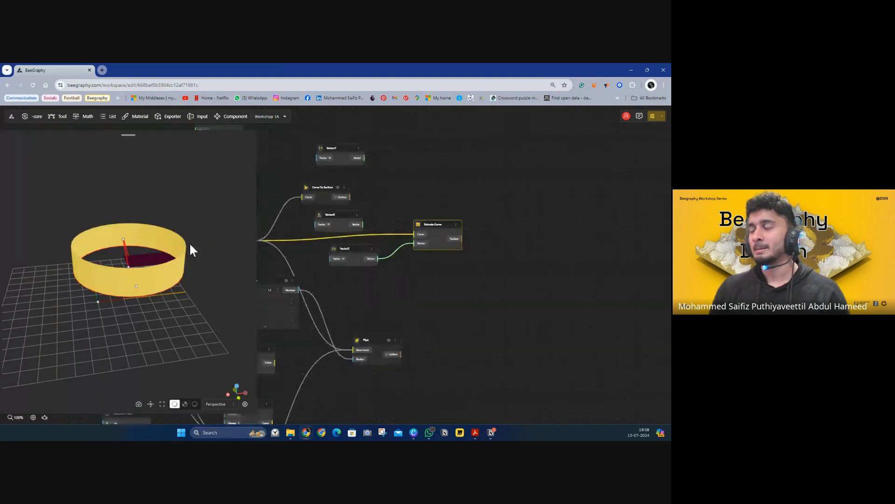
left_click_drag(369, 241, 422, 239)
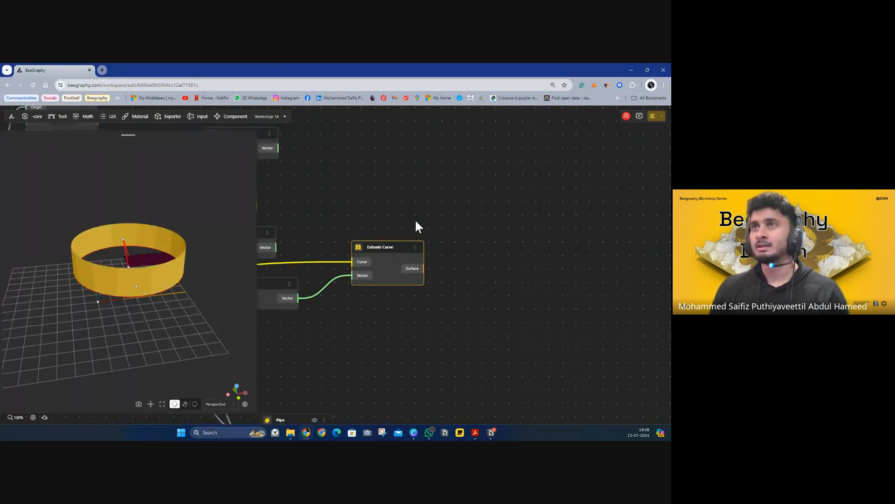
left_click(405, 227)
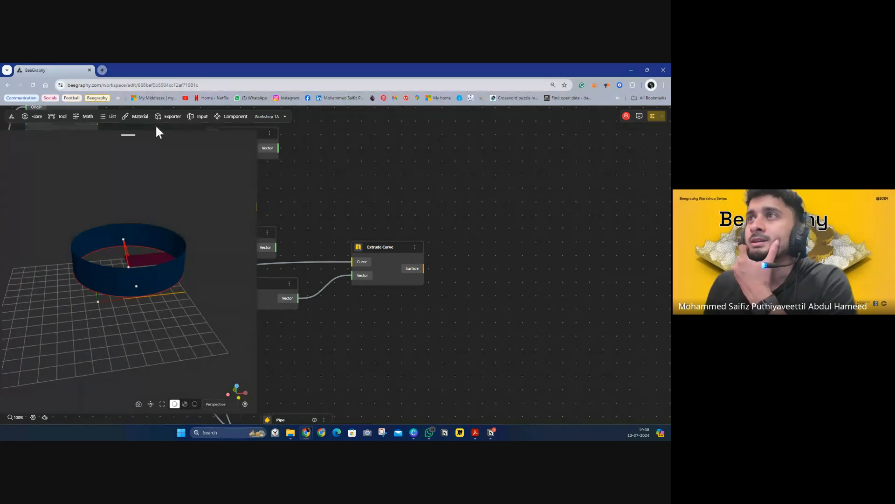
Step: Add a Sphere node to the right of the Extrude Curve node and a Box node below and between them
left_click(62, 116)
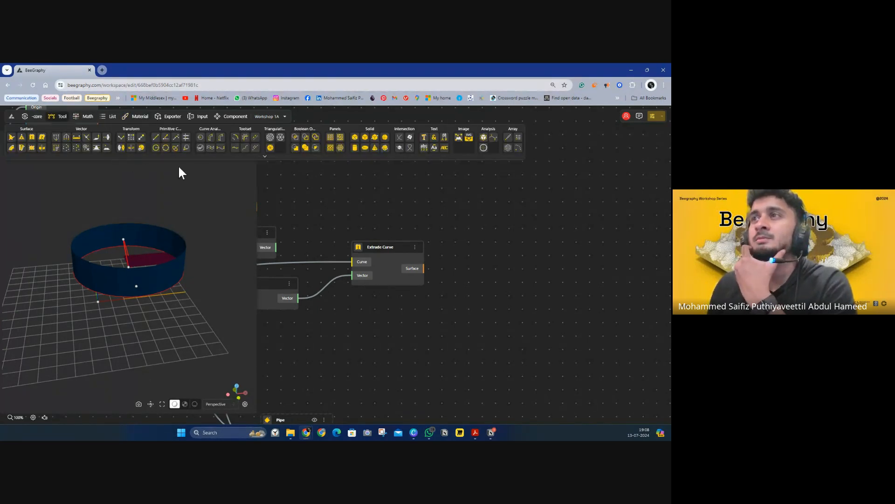
left_click(265, 156)
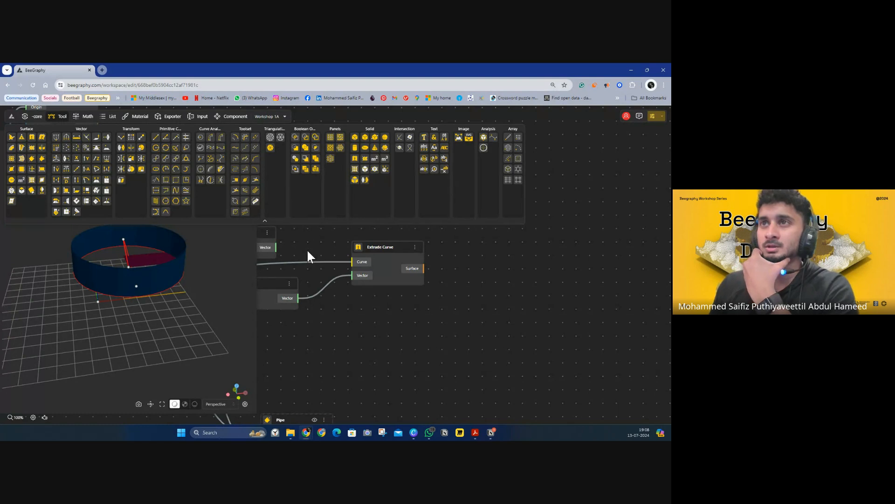
left_click_drag(390, 247, 391, 256)
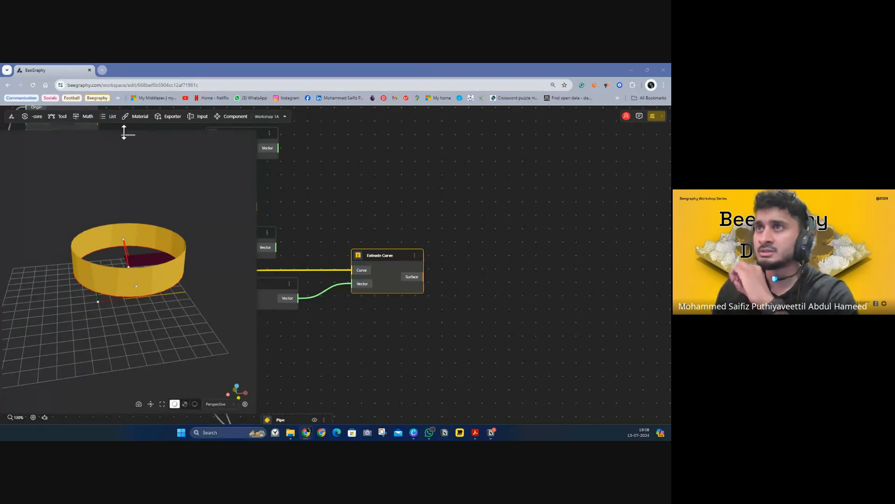
left_click(60, 117)
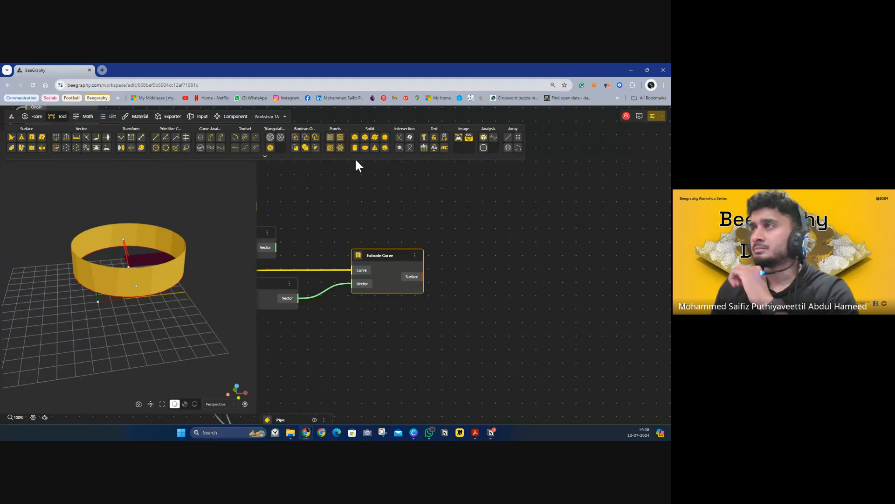
left_click(264, 157)
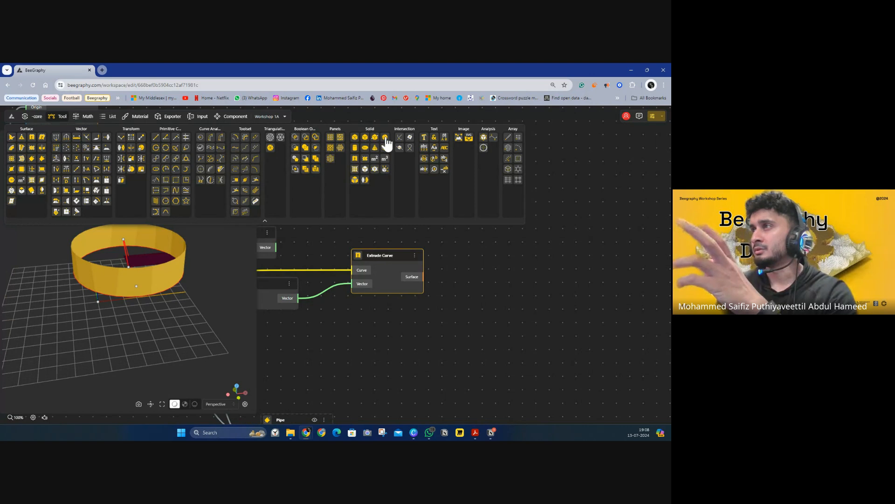
left_click_drag(387, 142, 524, 290)
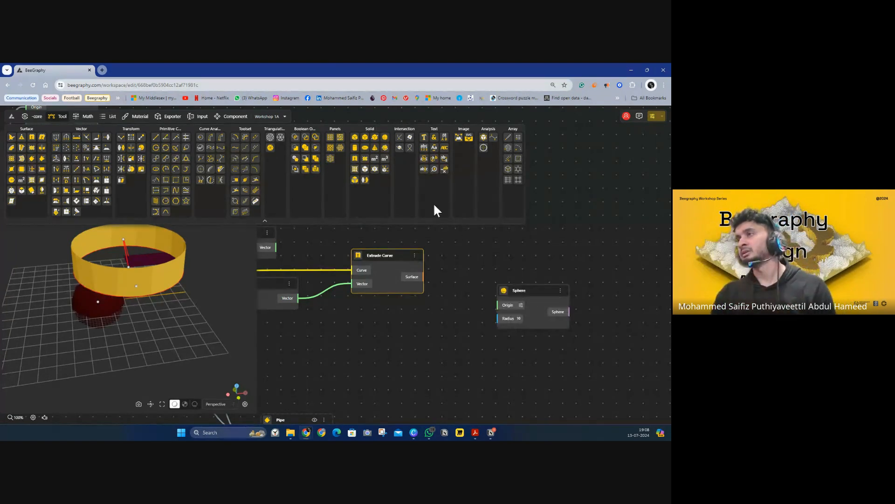
left_click_drag(366, 139, 450, 360)
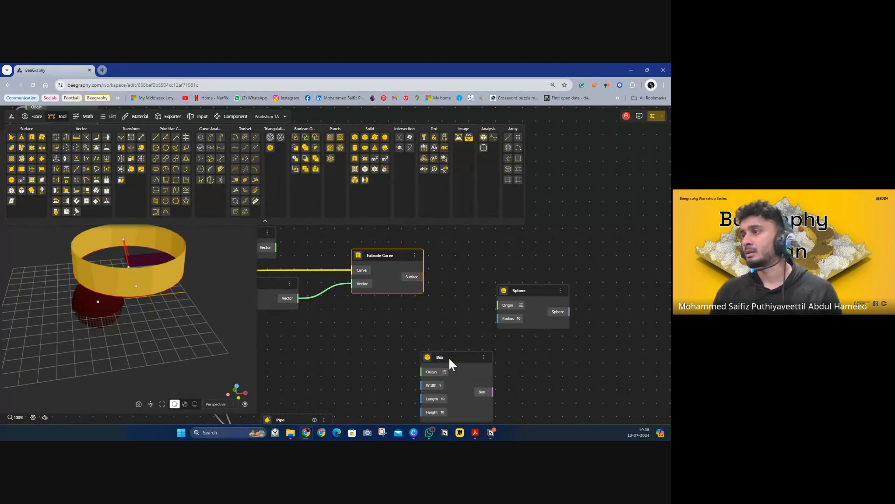
Step: Hide the geometry previews of the Sphere node and the Extrude Curve node
left_click(561, 293)
left_click(561, 292)
left_click(578, 306)
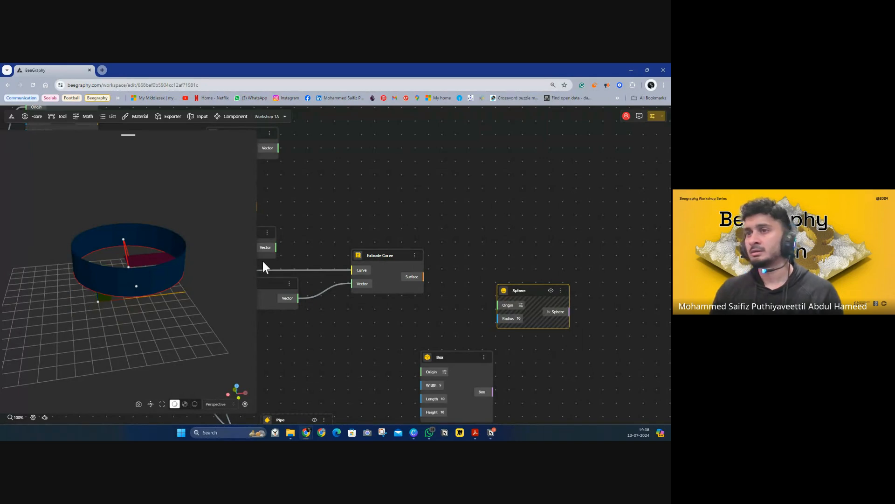
left_click_drag(145, 247, 220, 237)
scroll(326, 259, "right", 2)
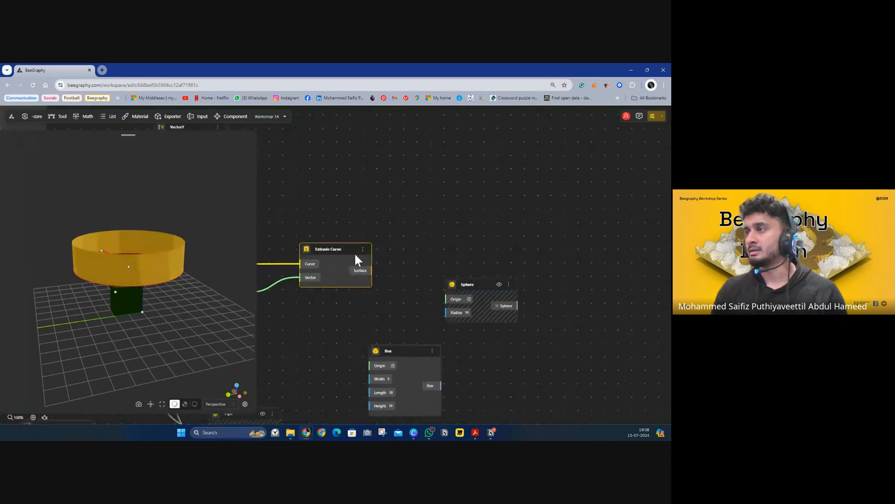
left_click(363, 249)
left_click(394, 265)
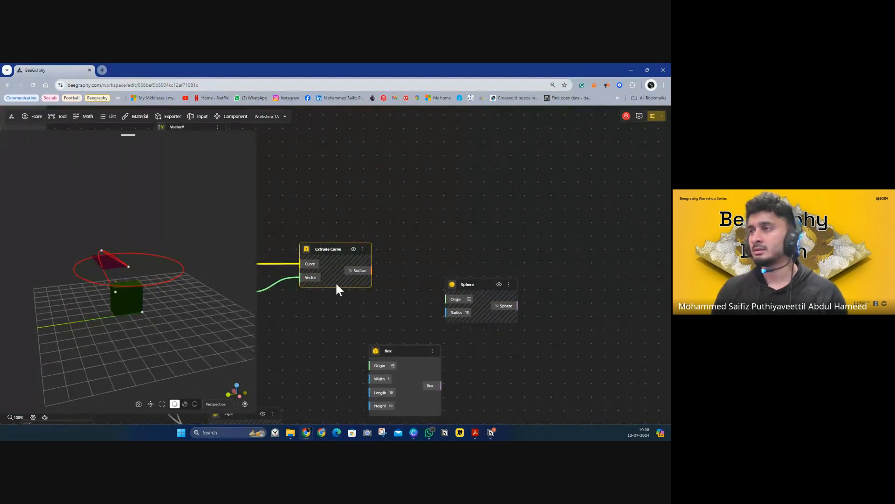
Step: Inspect the box in the 3D view and select it to locate its Box node
left_click_drag(378, 296, 441, 267)
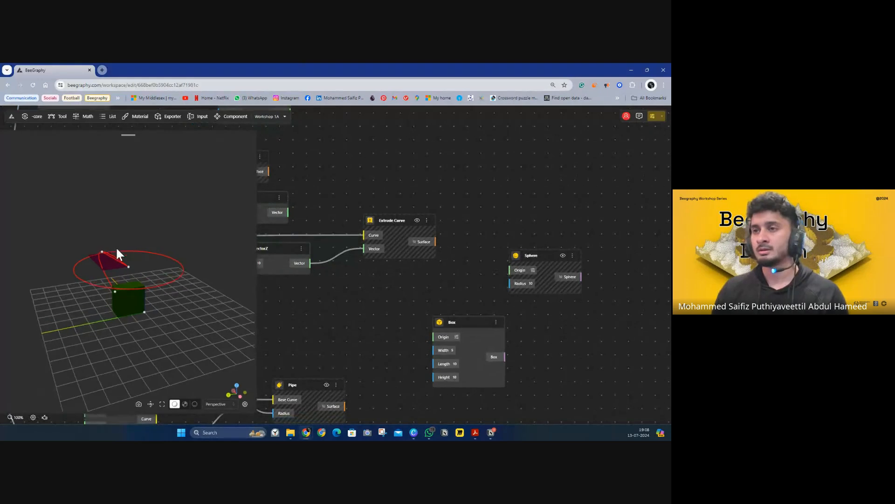
left_click_drag(117, 254, 165, 329)
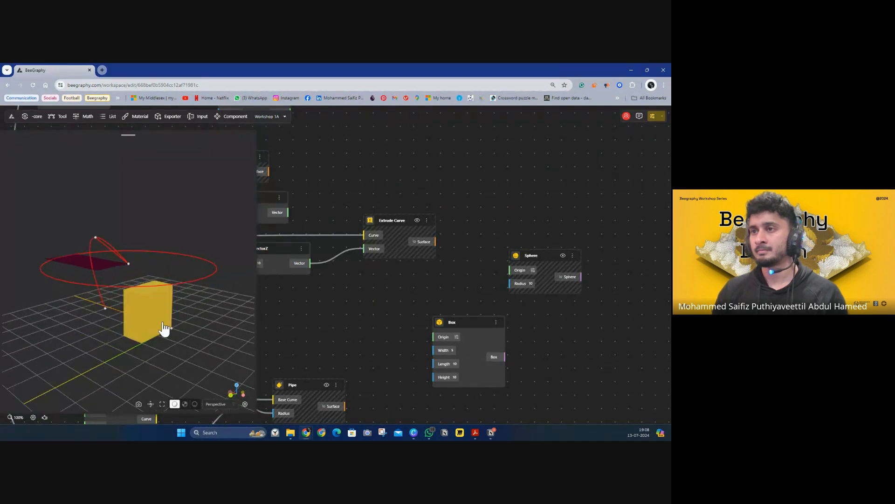
scroll(163, 326, "up", 3)
left_click(153, 330)
left_click(317, 340)
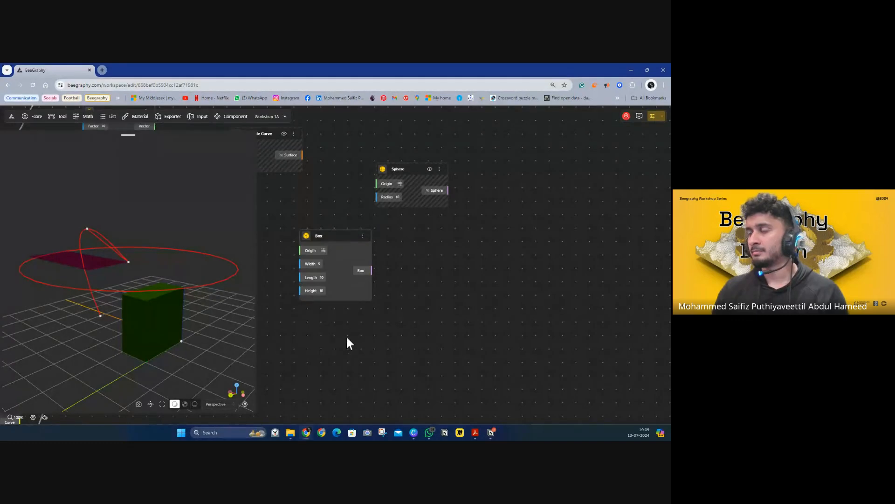
Step: Set the Box node's width to 25
left_click_drag(348, 343, 423, 373)
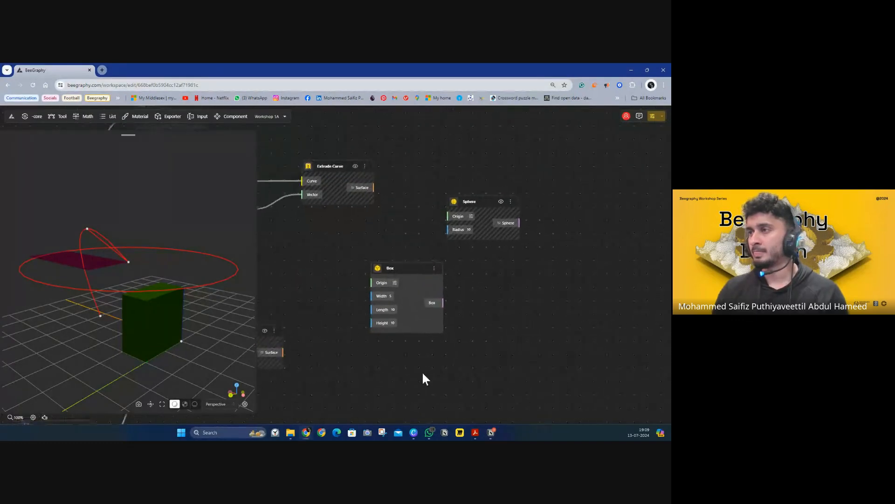
left_click(399, 303)
left_click_drag(399, 303, 388, 302)
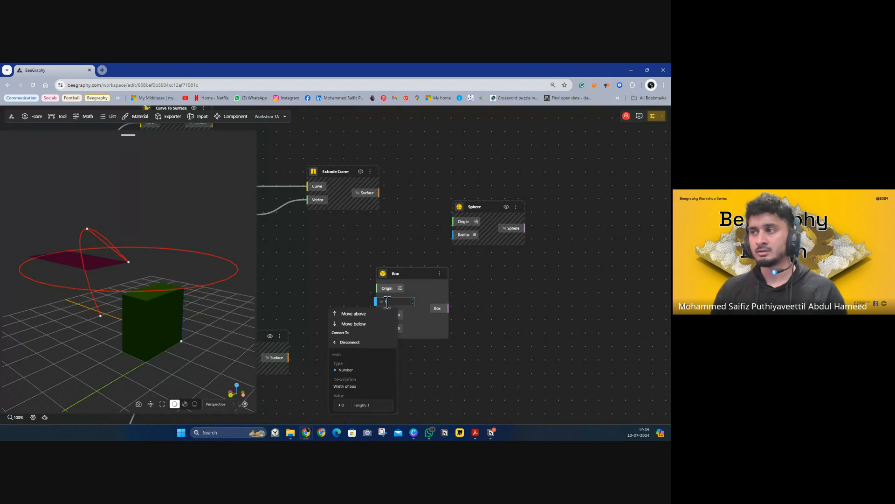
type("3")
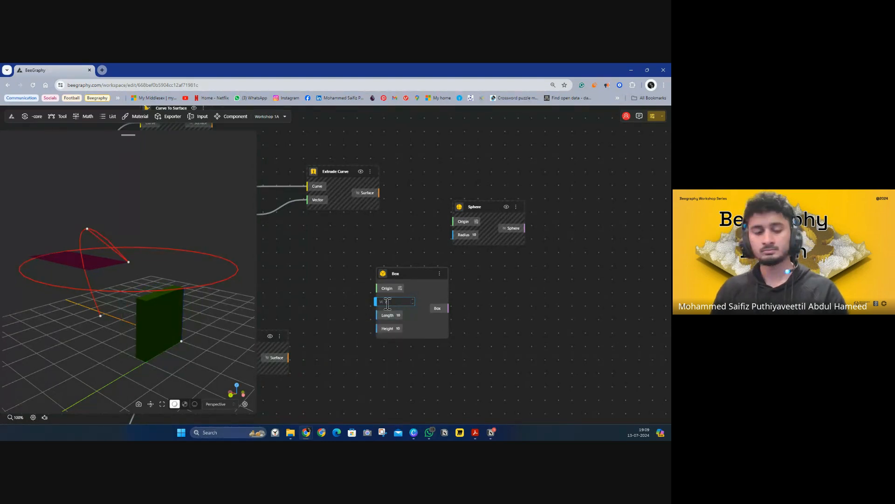
type("5")
left_click(469, 327)
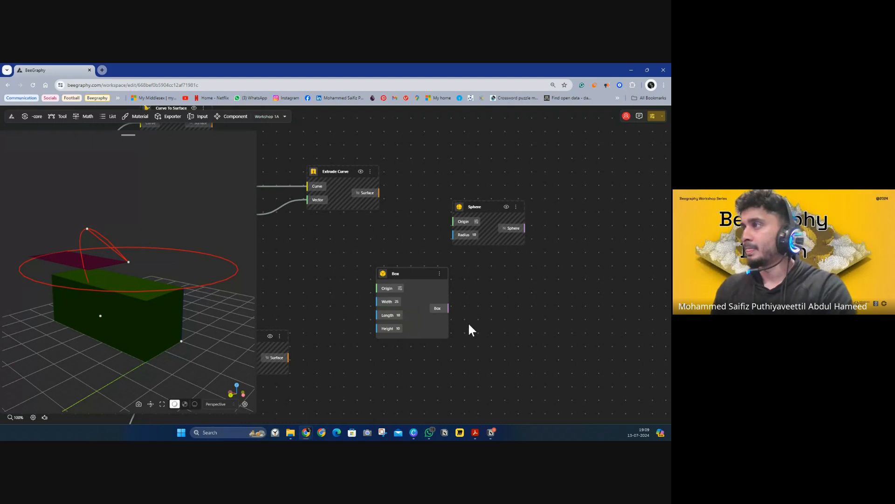
Step: Hide the Box node's preview, show the sphere's preview again, and place the Sphere node to the left of the Box node
left_click_drag(491, 205, 438, 185)
left_click_drag(128, 255, 258, 286)
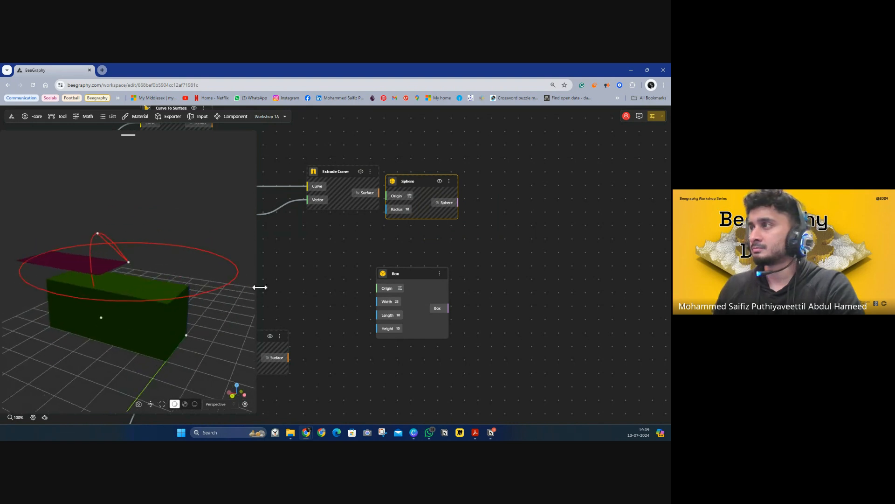
left_click(439, 274)
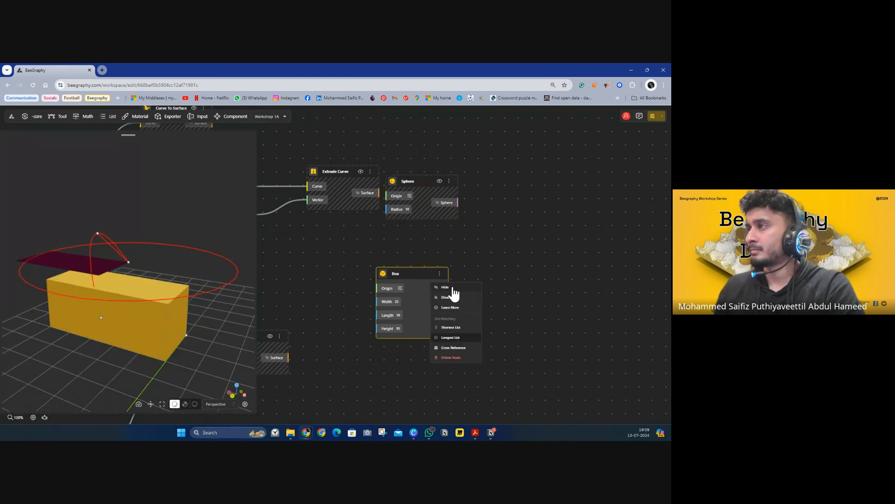
left_click(450, 289)
left_click_drag(426, 180, 322, 248)
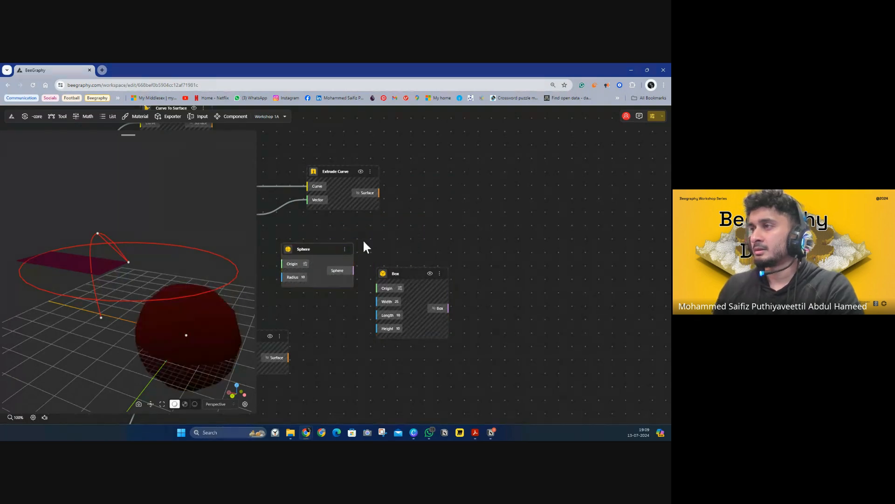
mouse_move(124, 329)
left_mouse_down()
mouse_move(181, 321)
mouse_move(133, 316)
mouse_move(107, 325)
left_mouse_up()
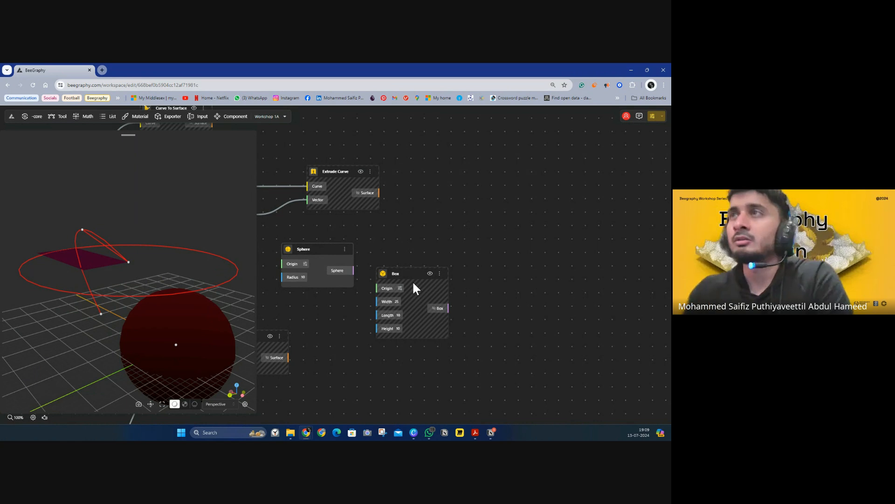
Step: Display the complete Tool node library, and switch to the workshop PDF in Acrobat to view the Beegraphy Basics Part-II agenda page
left_click(58, 117)
left_click(266, 157)
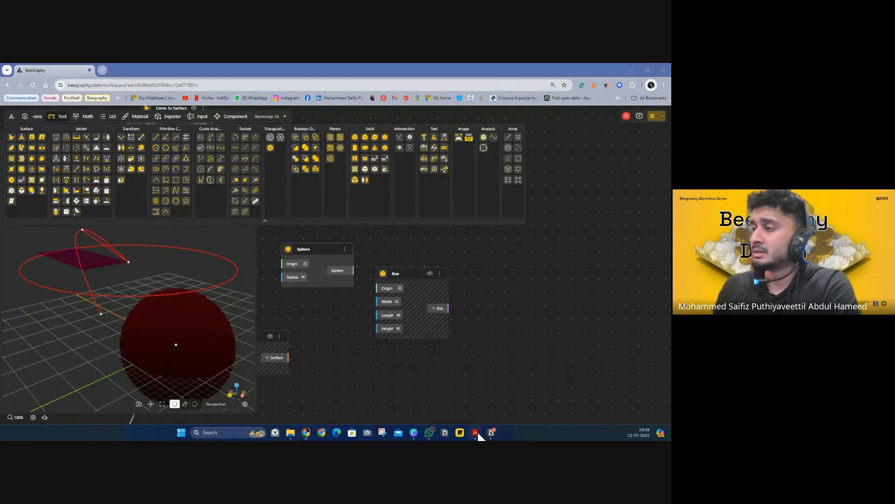
mouse_move(475, 432)
left_click(523, 406)
scroll(454, 345, "up", 3)
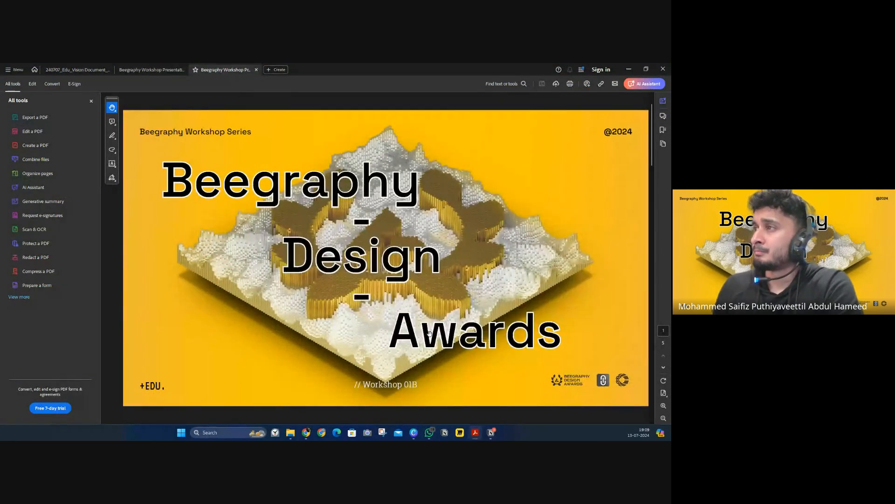
scroll(429, 334, "up", 3)
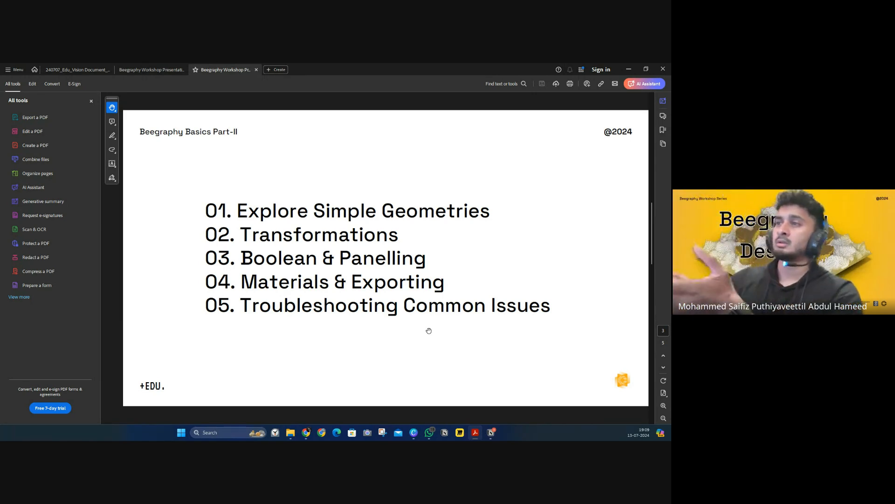
Step: Switch from the PDF slides to the BeeGraphy workspace and reposition the Box node further below the Sphere node
left_click(627, 70)
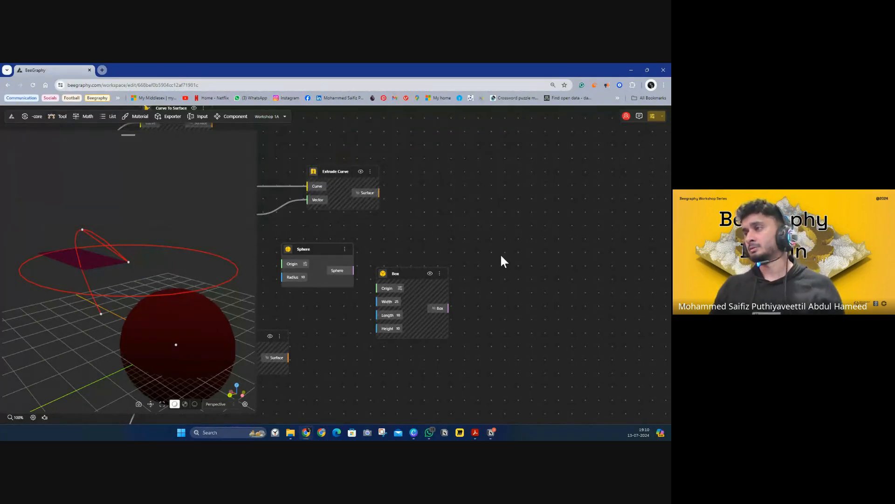
left_click(345, 280)
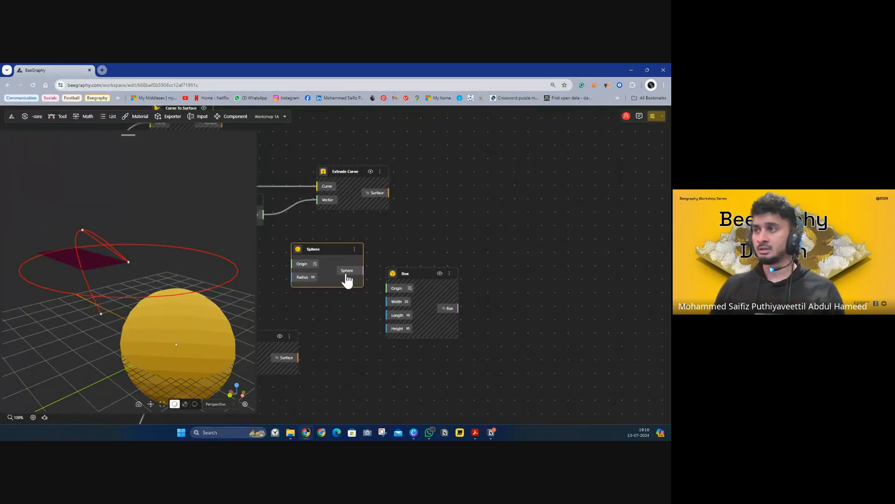
left_click_drag(436, 280, 402, 351)
Step: Add a Move node, connect the Sphere output to its Geometry input, and arrange the two nodes side by side
double_click(472, 271)
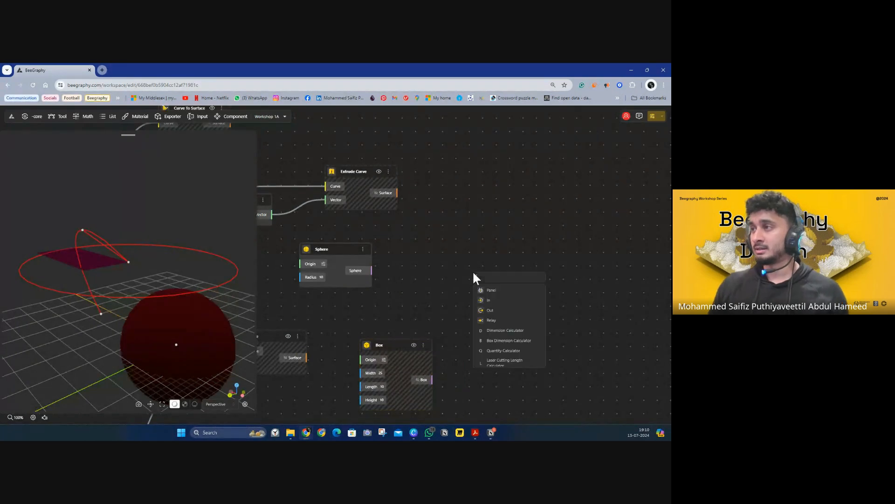
type("mov")
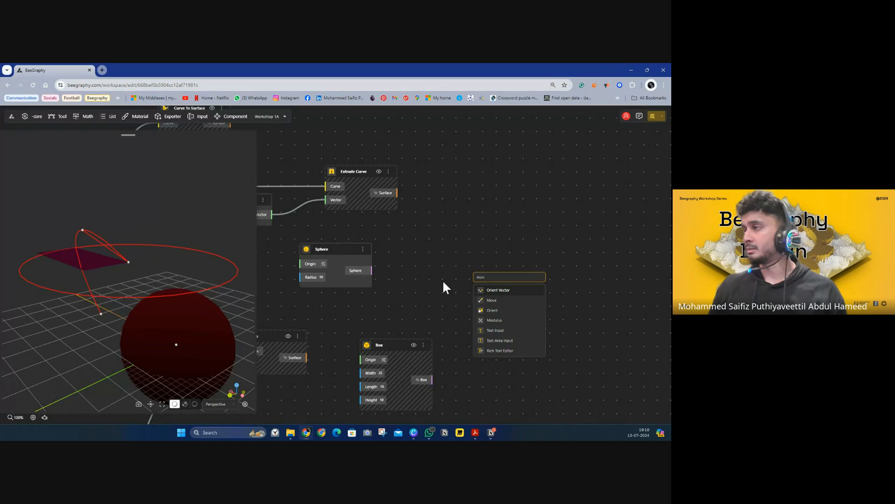
left_click(491, 301)
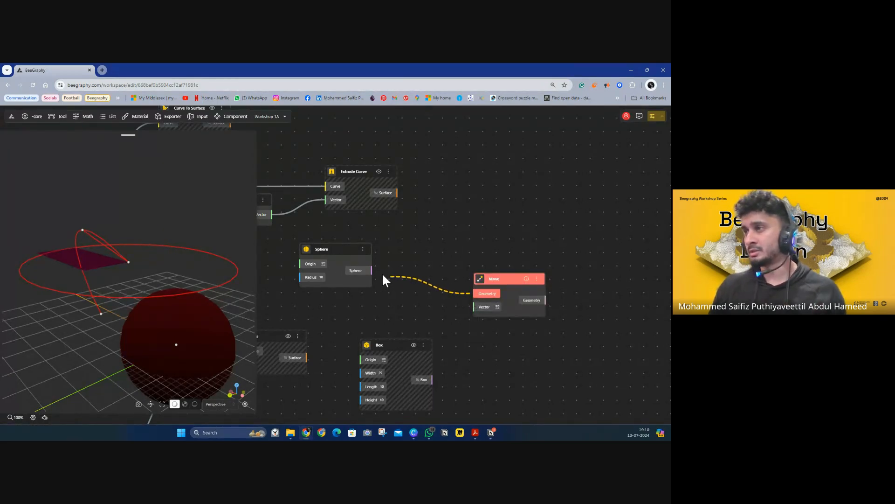
left_click_drag(383, 280, 391, 244)
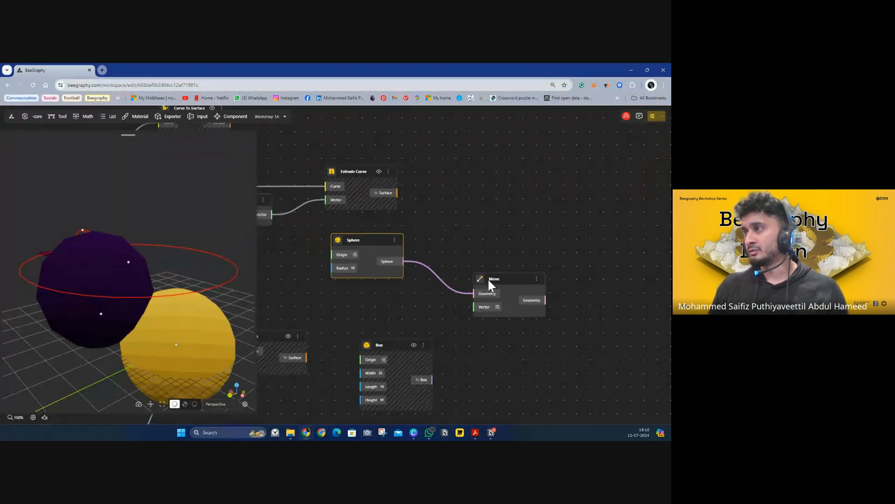
left_click_drag(489, 280, 500, 248)
Step: Add a VectorZ node and place it between the Sphere and Box nodes
scroll(455, 300, "down", 4)
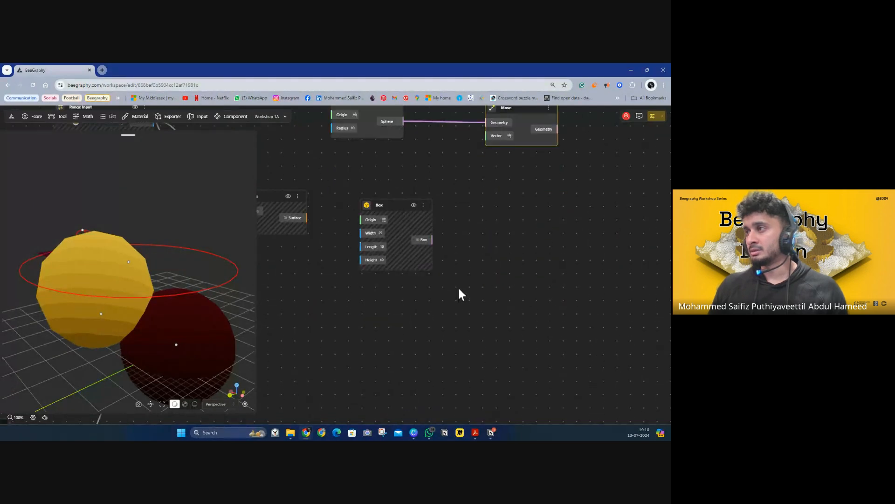
scroll(457, 287, "up", 3)
double_click(394, 277)
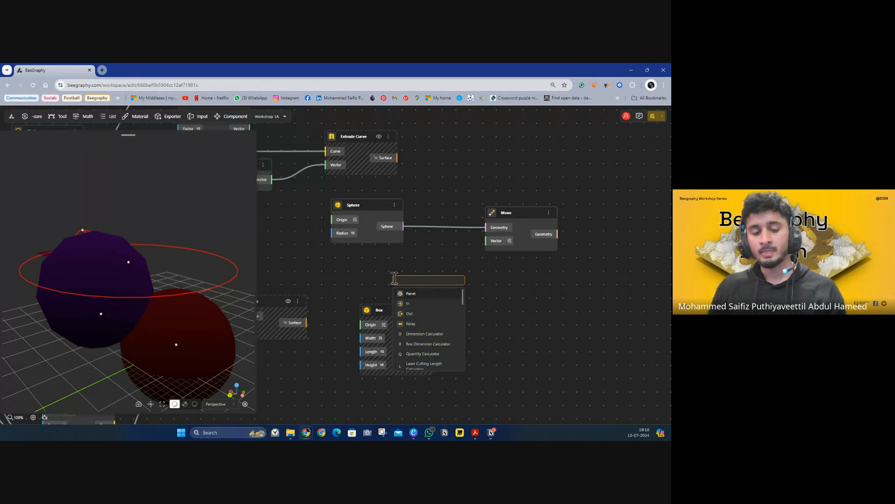
type("z")
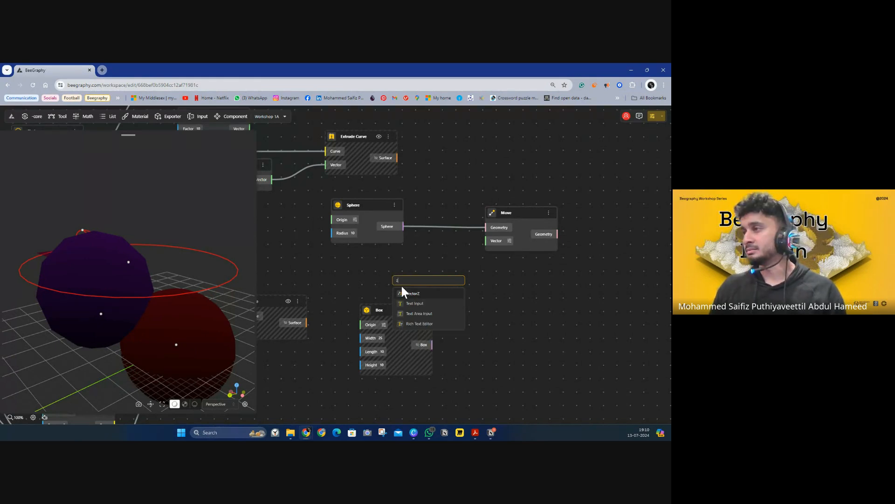
left_click(415, 294)
left_click_drag(435, 281, 435, 256)
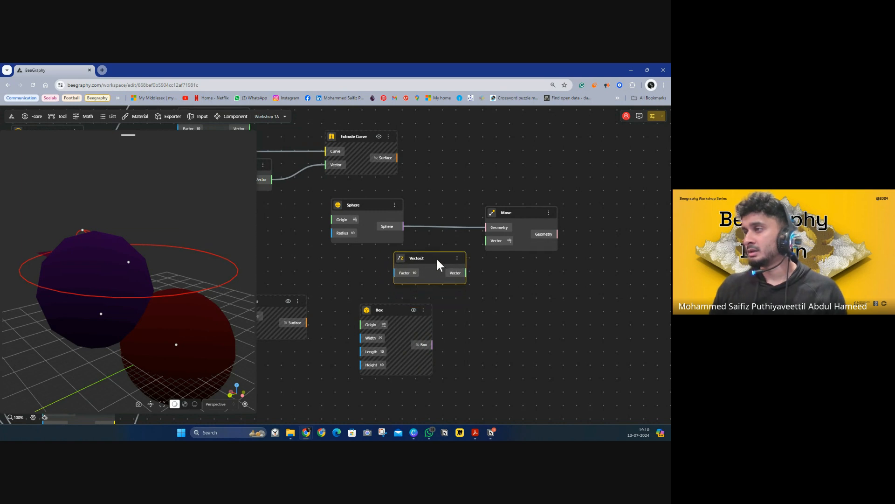
Step: Set the new VectorZ factor to 30 and connect its Vector output to the Move node's Vector input
left_click(413, 272)
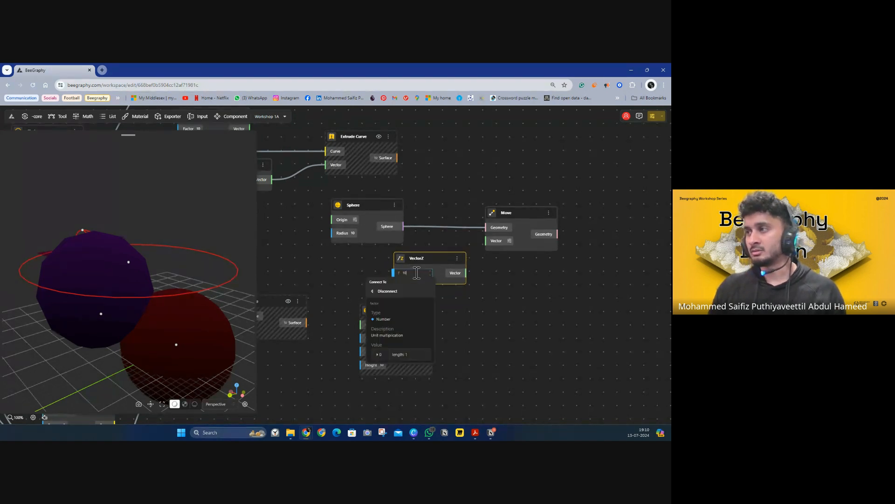
left_click_drag(410, 271, 401, 273)
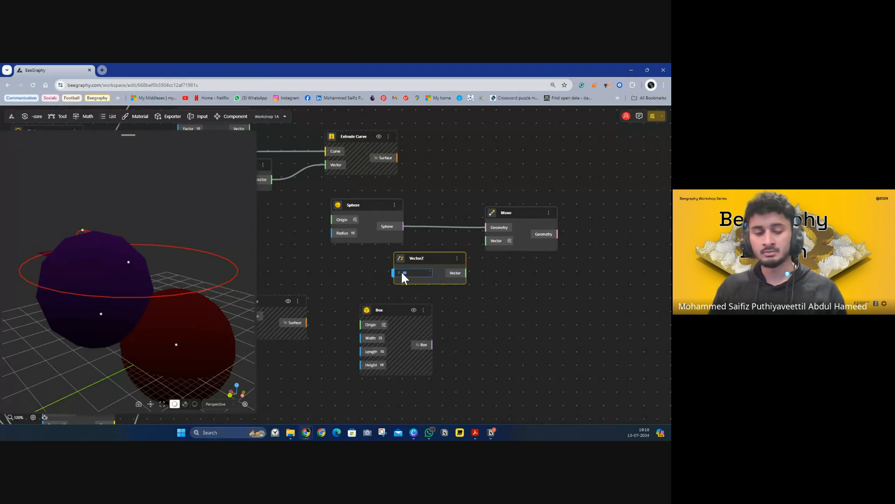
type("30")
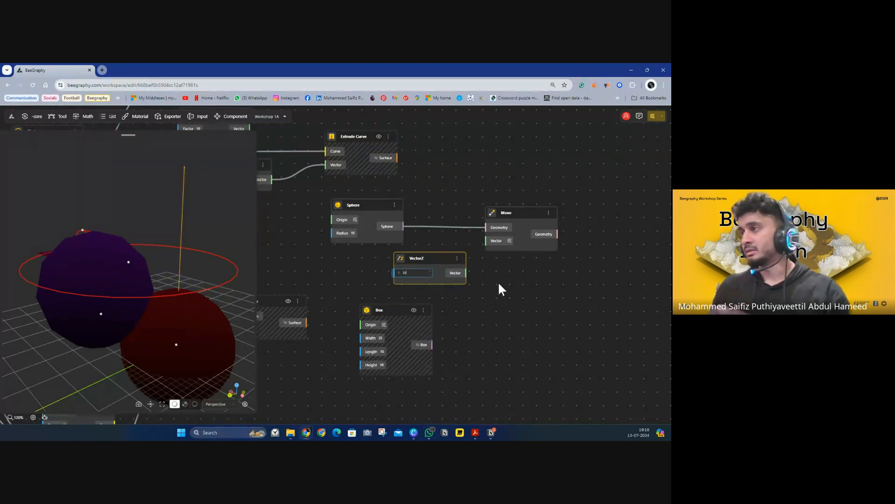
left_click_drag(466, 273, 487, 242)
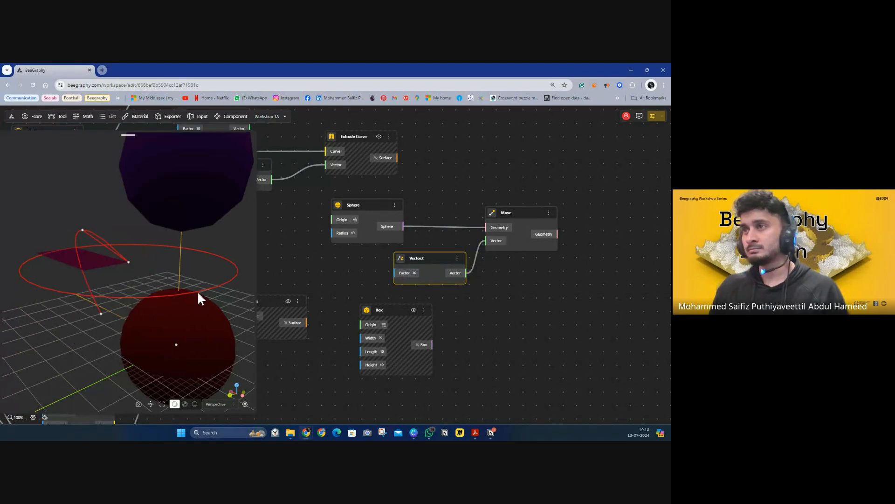
Step: Identify the original and moved spheres' nodes from the 3D view, and hide the original Sphere's geometry
scroll(141, 267, "down", 5)
left_click_drag(192, 270, 216, 262)
left_click(151, 247)
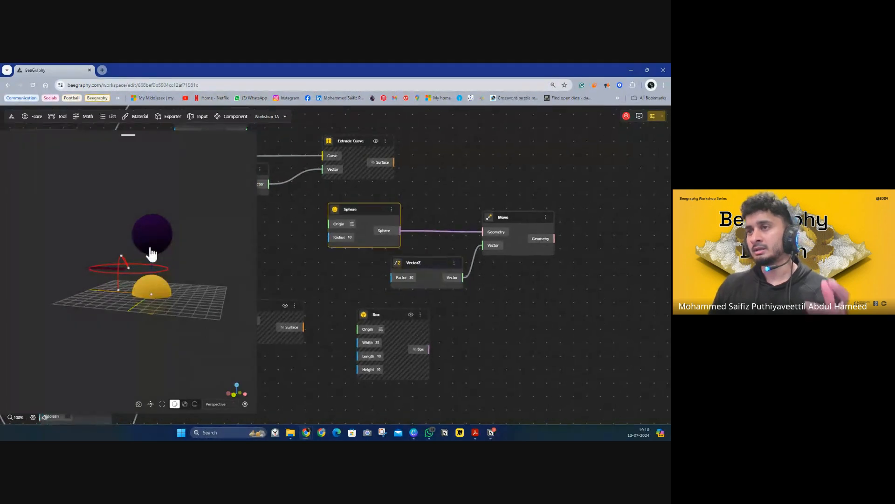
left_click(165, 293)
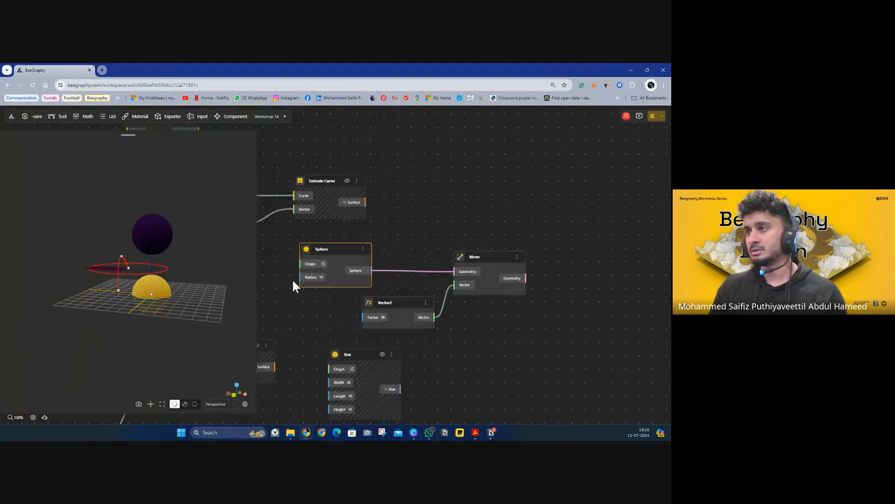
left_click(150, 236)
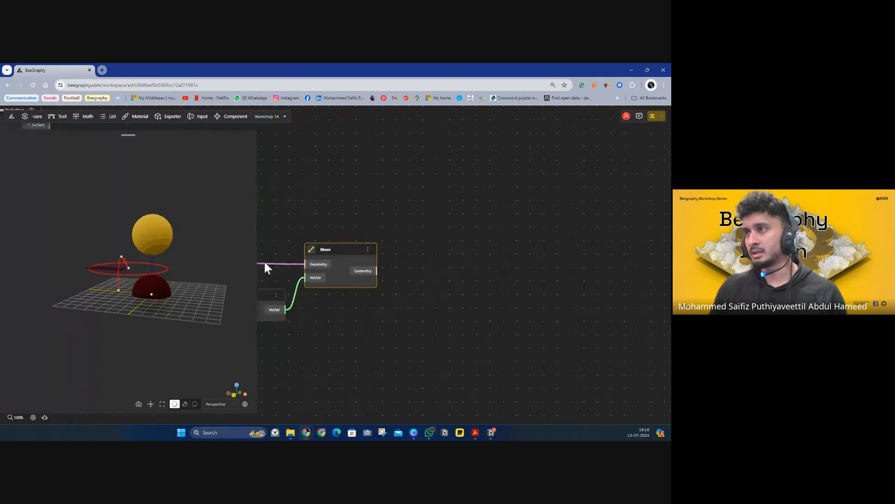
left_click(166, 290)
left_click(364, 250)
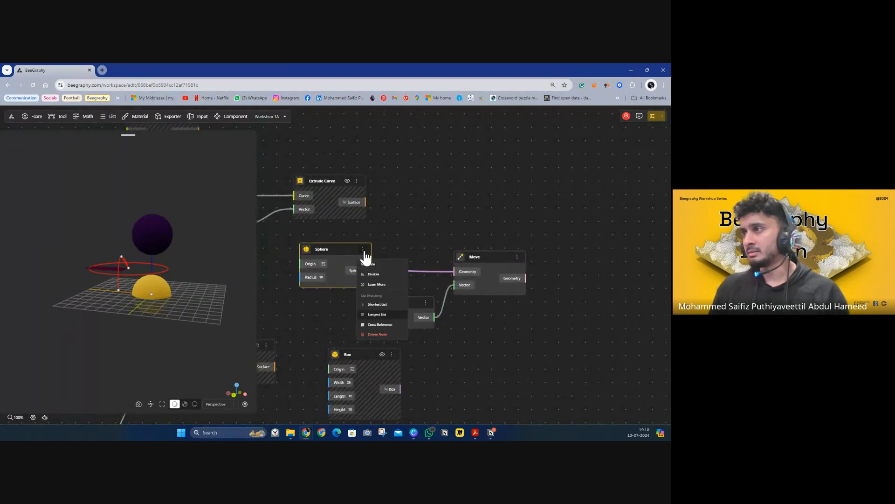
left_click(373, 264)
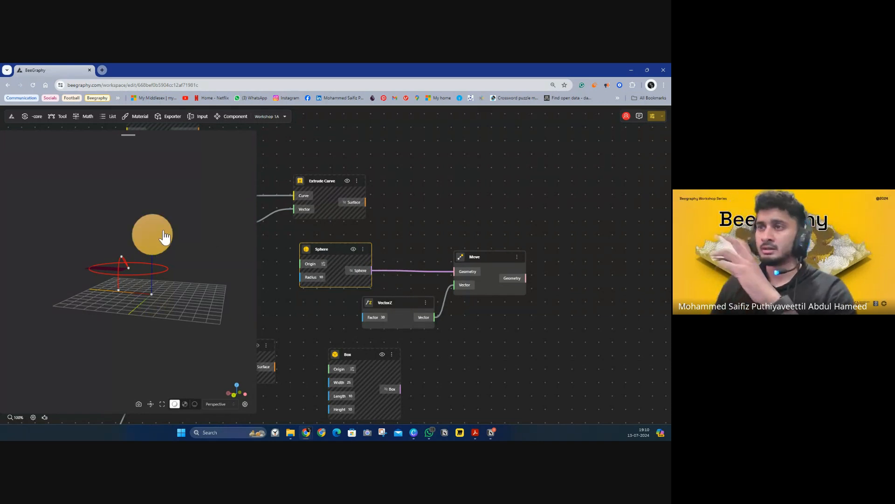
Step: Add a Range Input node beside the Move's VectorZ node and connect its Number output to the VectorZ Factor input
left_click_drag(216, 264, 200, 276)
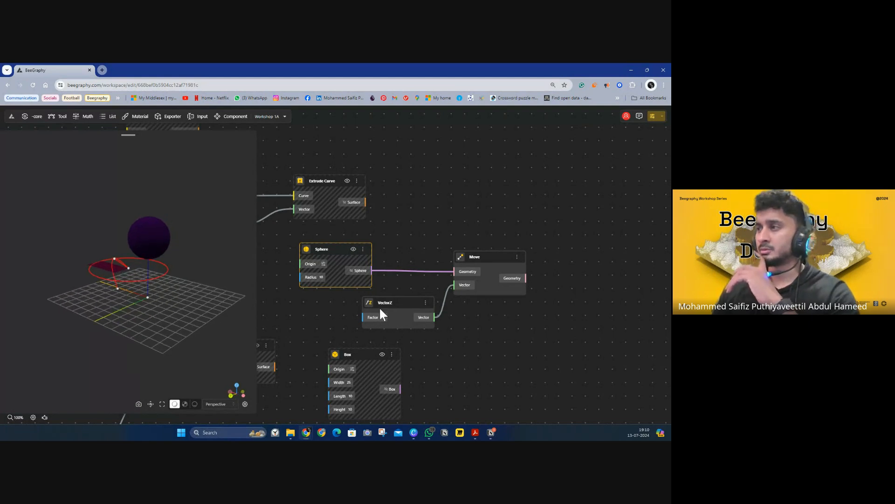
left_click_drag(406, 340, 526, 320)
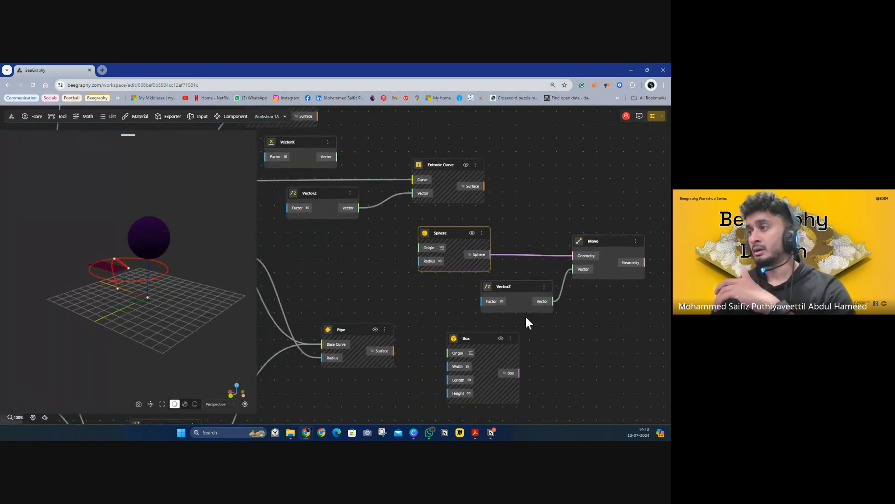
double_click(368, 298)
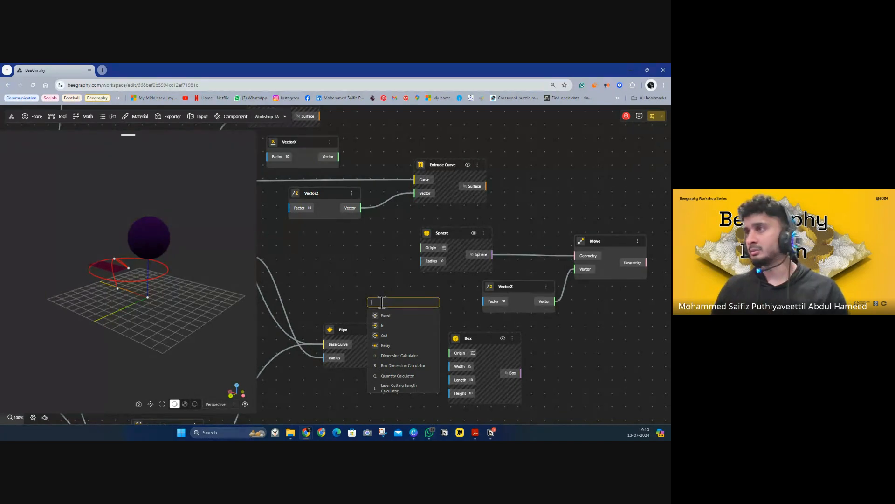
type("raange")
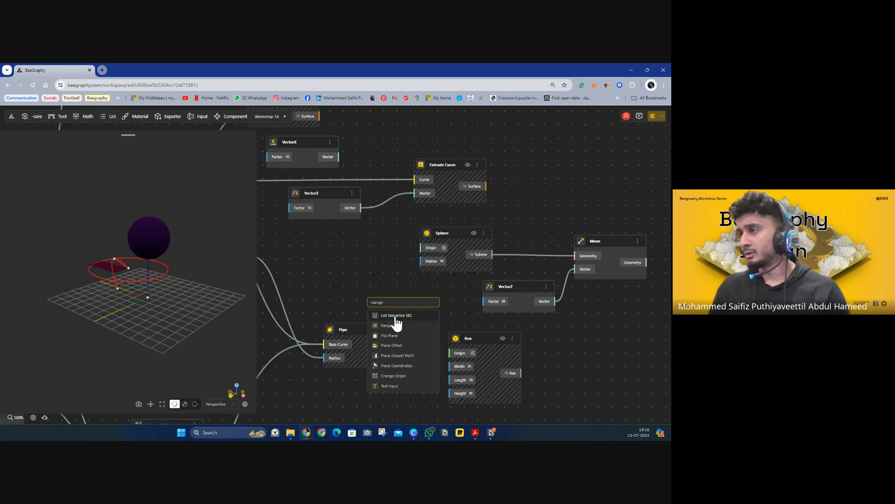
left_click(396, 325)
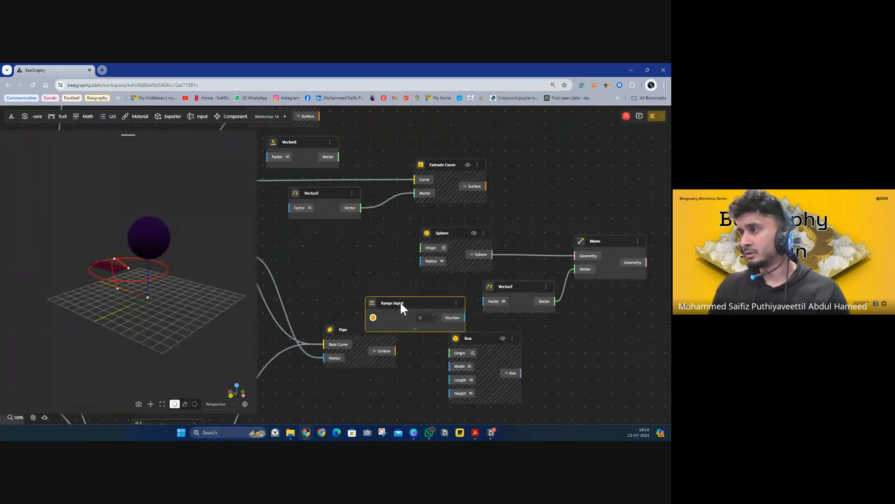
left_click_drag(399, 301, 376, 281)
left_click_drag(447, 300, 485, 302)
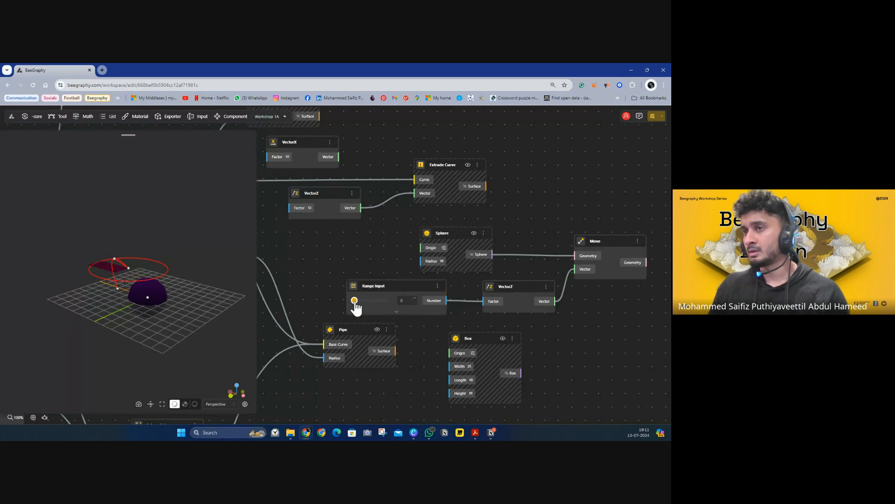
Step: Set the Range Input's maximum to 50 and raise its value to 50 to lift the moved sphere
left_click(396, 311)
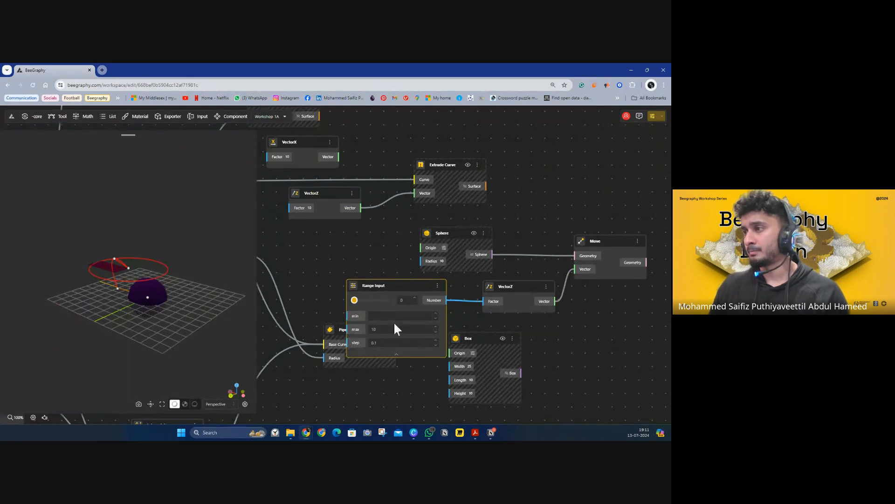
left_click(381, 328)
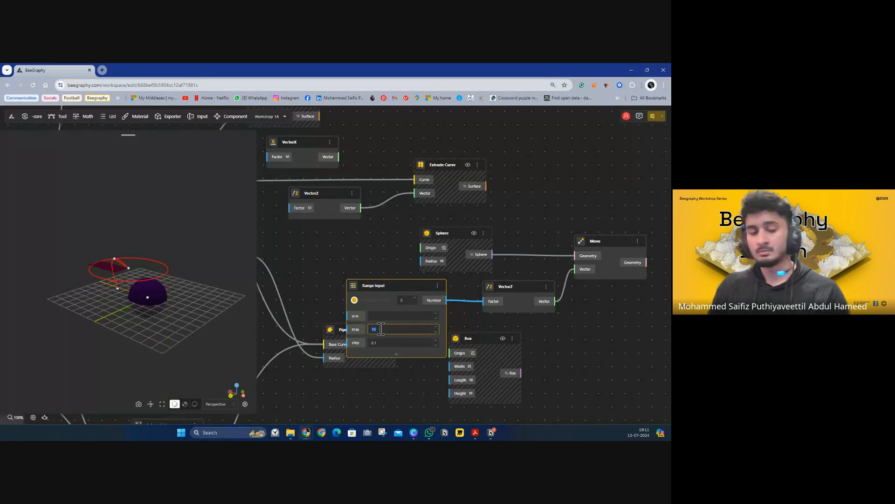
type("50")
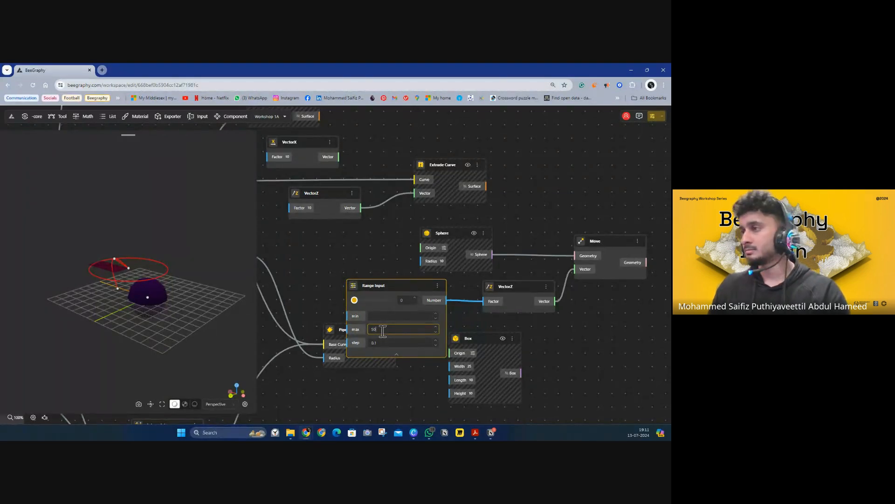
left_click(450, 326)
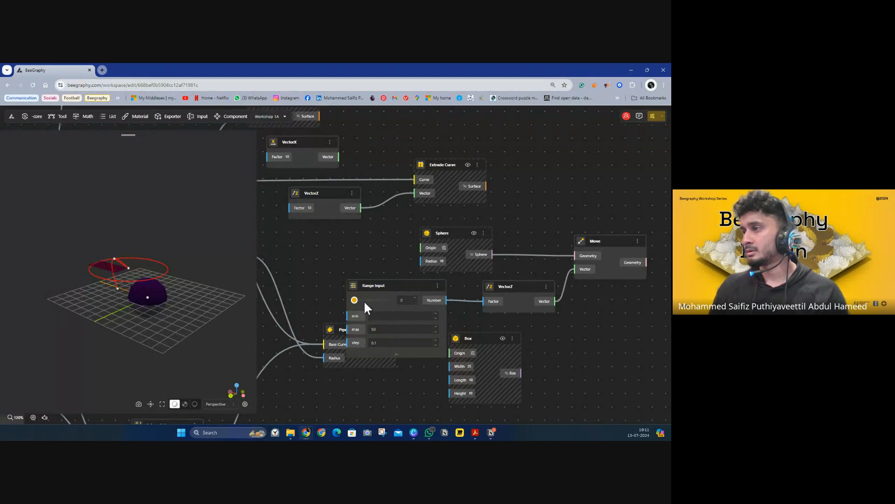
left_click_drag(356, 300, 371, 301)
mouse_move(390, 301)
left_mouse_down()
mouse_move(365, 302)
mouse_move(389, 308)
left_mouse_up()
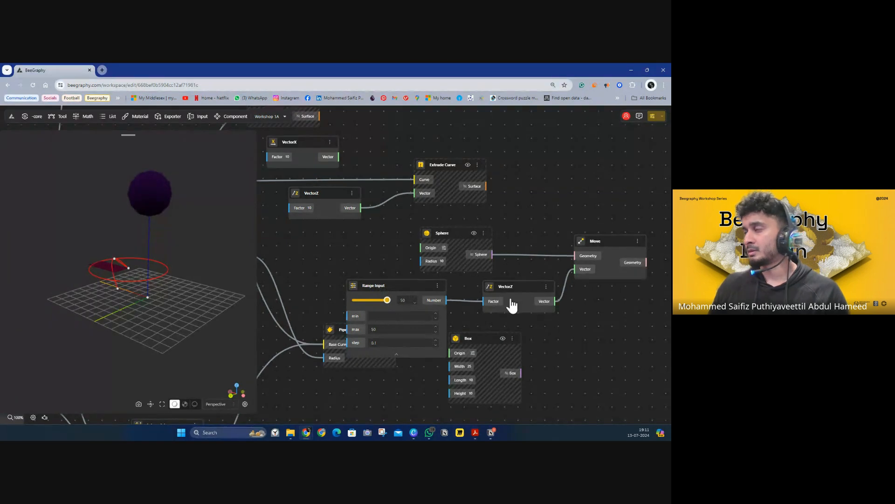
Step: Reposition the Move node above the VectorZ node that drives it
left_click_drag(610, 242, 568, 201)
left_click(584, 252)
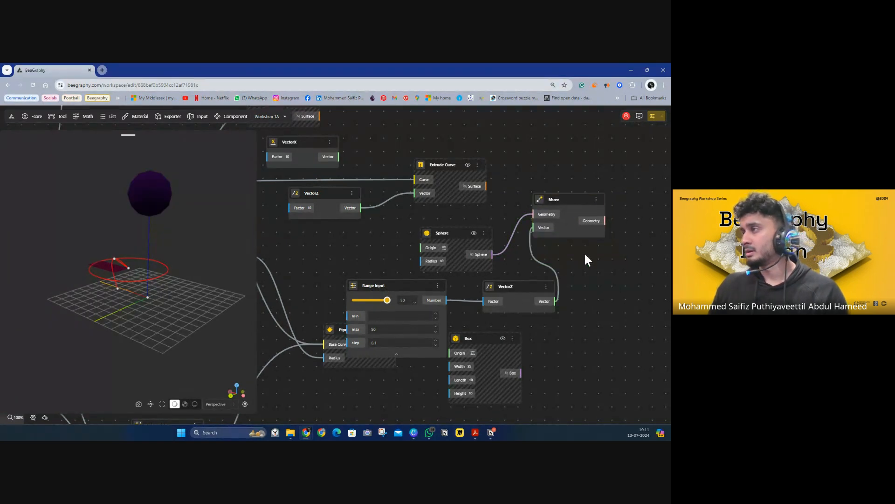
left_click_drag(569, 265, 457, 285)
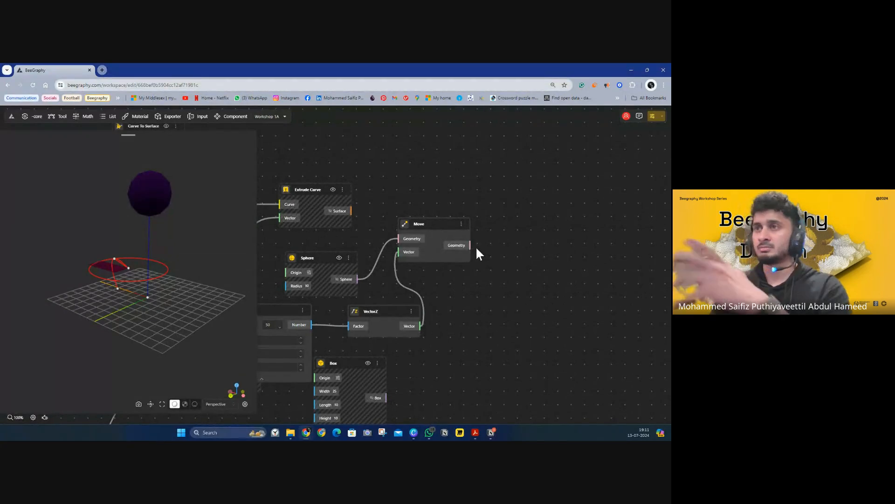
Step: Add a Rotate node from the Transform tools in the empty canvas area beyond the Move node
left_click(58, 119)
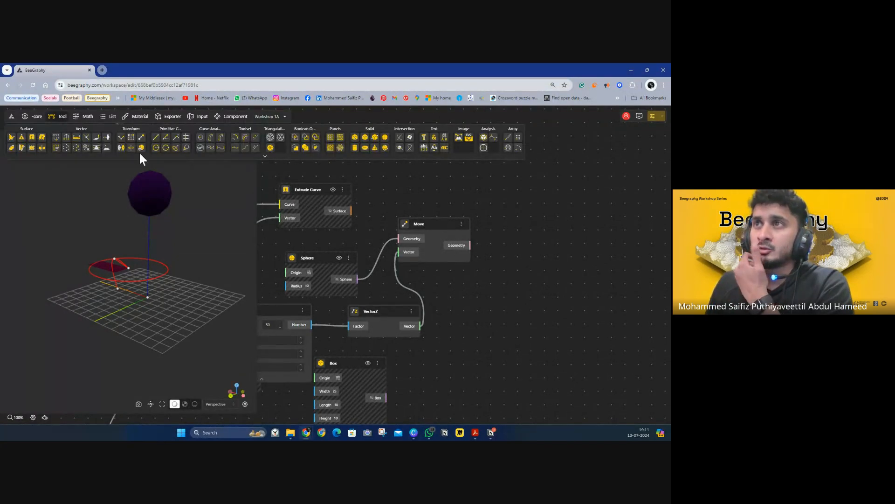
left_click(264, 158)
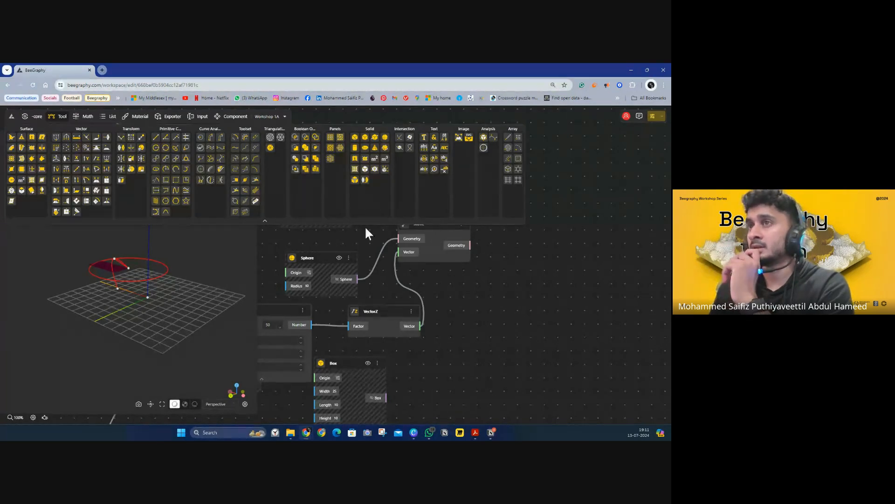
left_click_drag(620, 281, 619, 281)
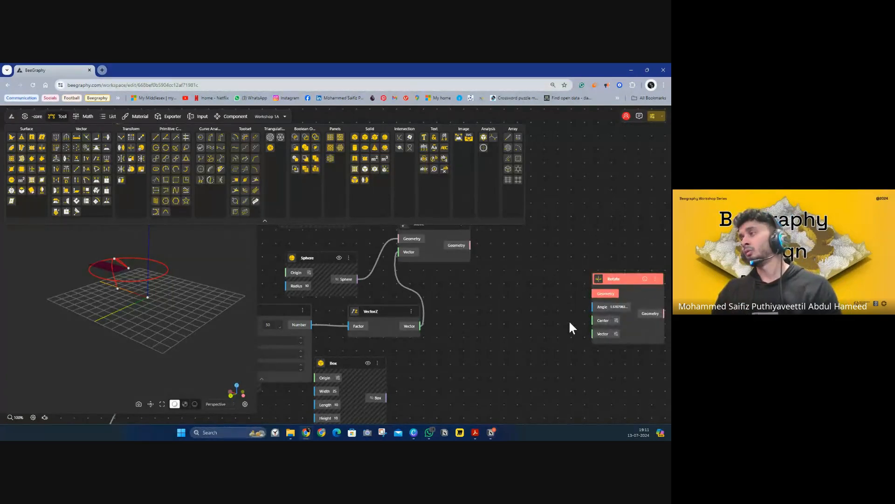
Step: Locate the Rectangle Surface node and move it to the empty canvas area below the Box node
left_click_drag(566, 317, 393, 309)
left_click_drag(416, 270, 500, 295)
left_click_drag(438, 279, 452, 244)
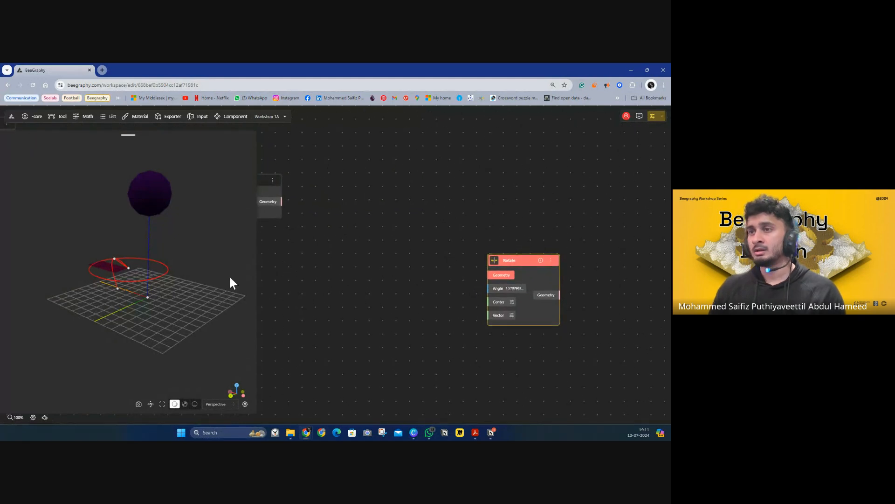
left_click_drag(321, 259, 465, 291)
left_click_drag(435, 395, 353, 310)
scroll(438, 282, "up", 2)
left_click(103, 273)
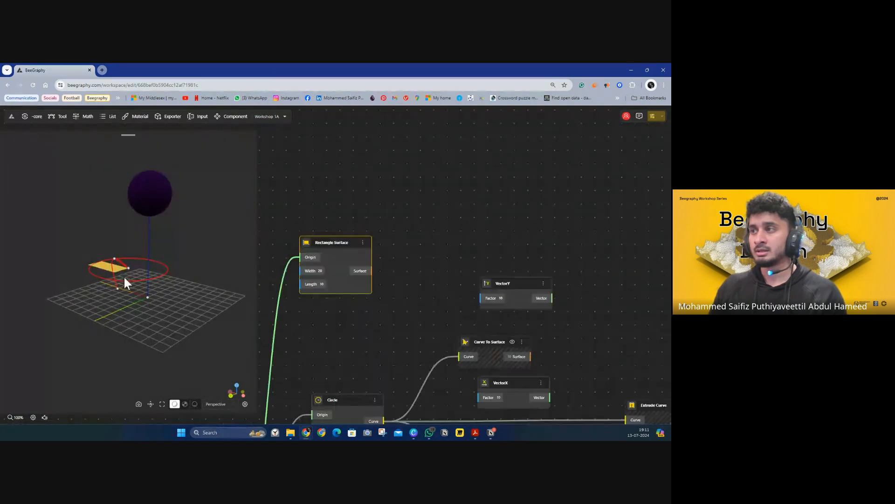
scroll(328, 258, "down", 8)
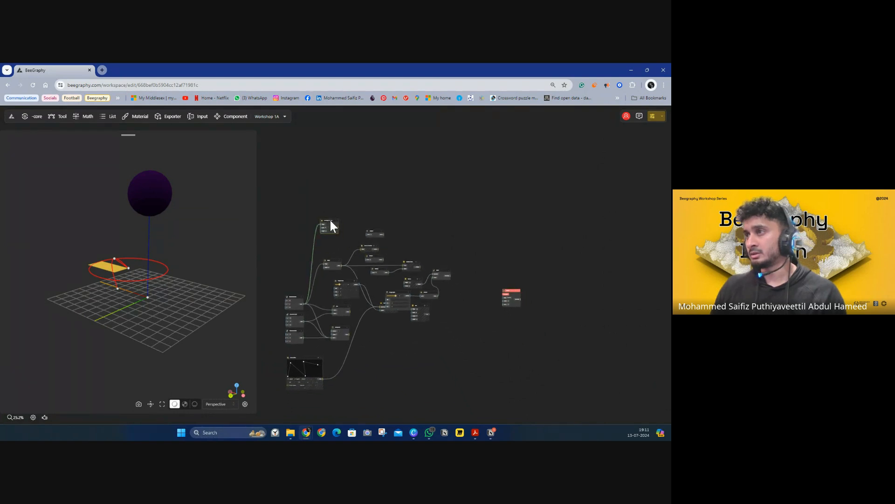
left_click_drag(330, 225, 402, 345)
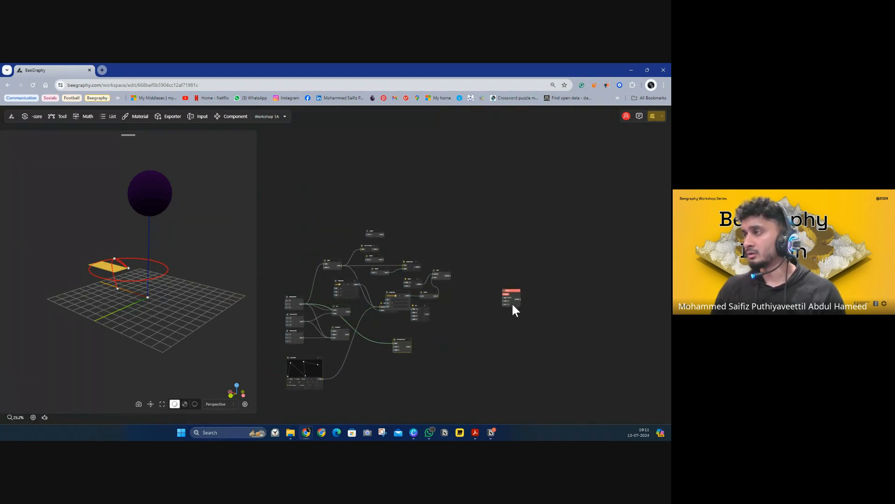
Step: Place the Rotate node beside the Rectangle Surface node
left_click_drag(509, 292, 451, 337)
scroll(424, 352, "up", 8)
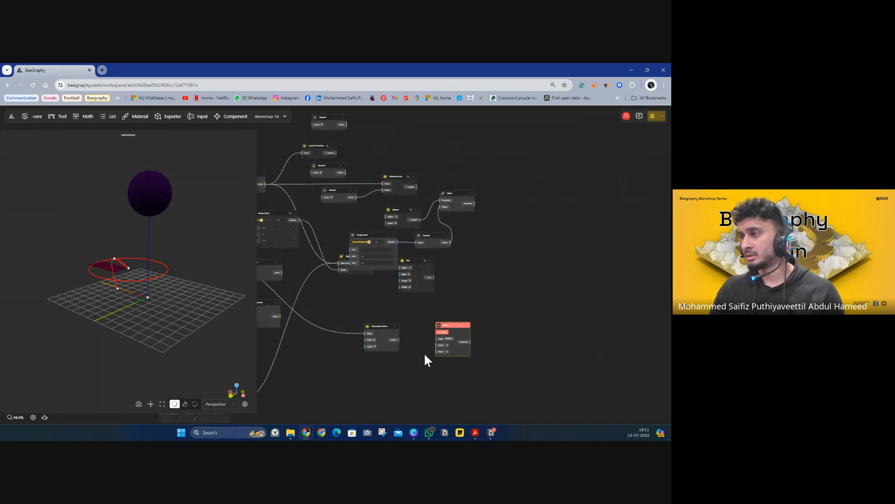
left_click_drag(378, 329, 427, 314)
left_click_drag(124, 287, 143, 288)
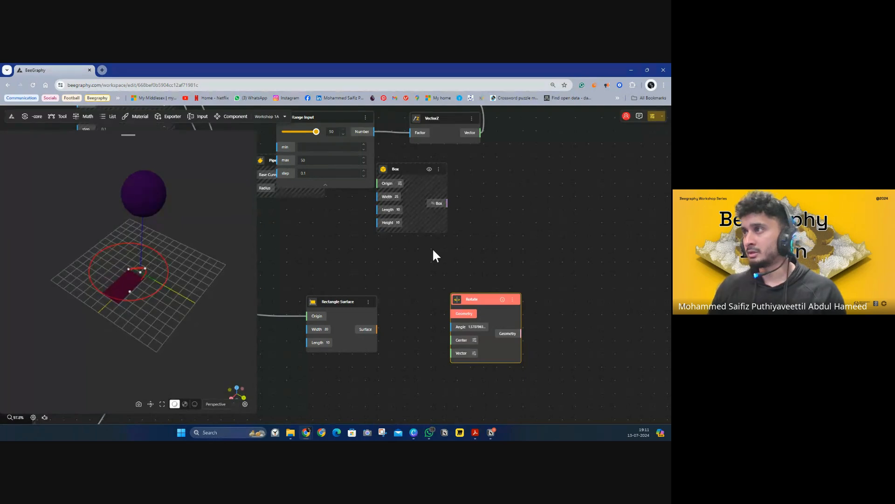
Step: Hide the geometry of all other nodes, leaving only the Rectangle Surface and Rotate nodes shown
scroll(433, 250, "down", 6)
left_click_drag(478, 134, 276, 238)
right_click(459, 184)
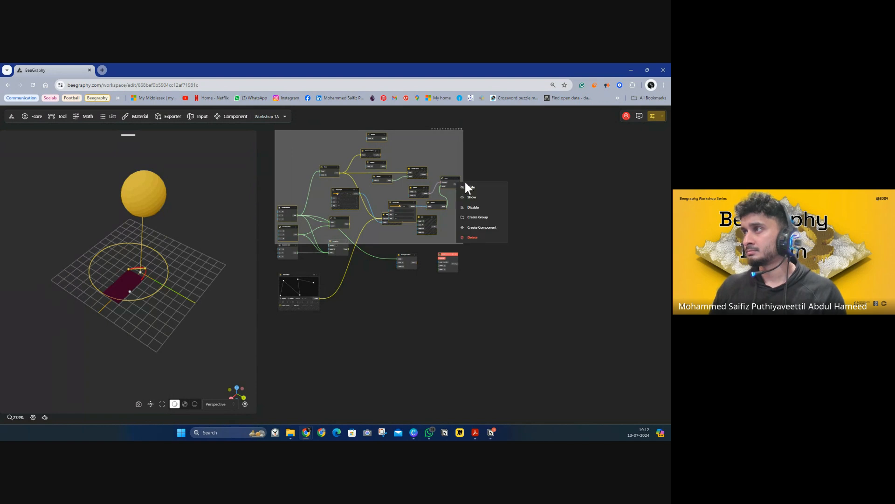
left_click(471, 187)
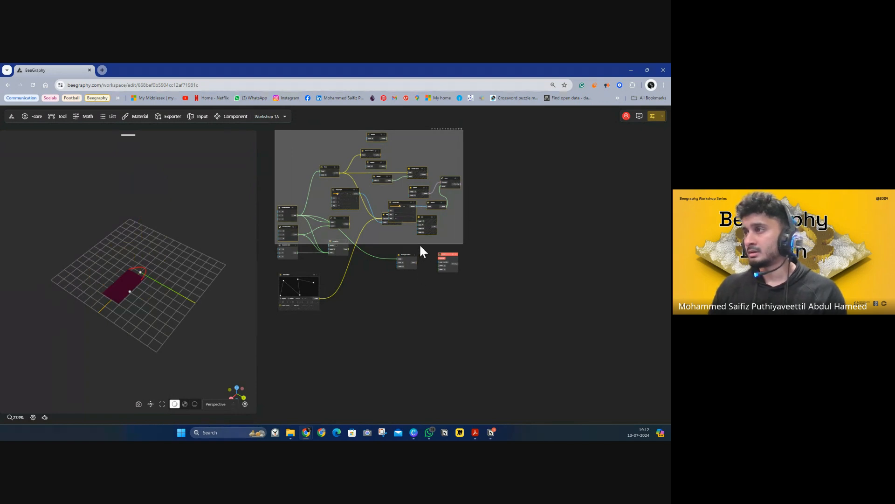
left_click_drag(375, 321, 265, 198)
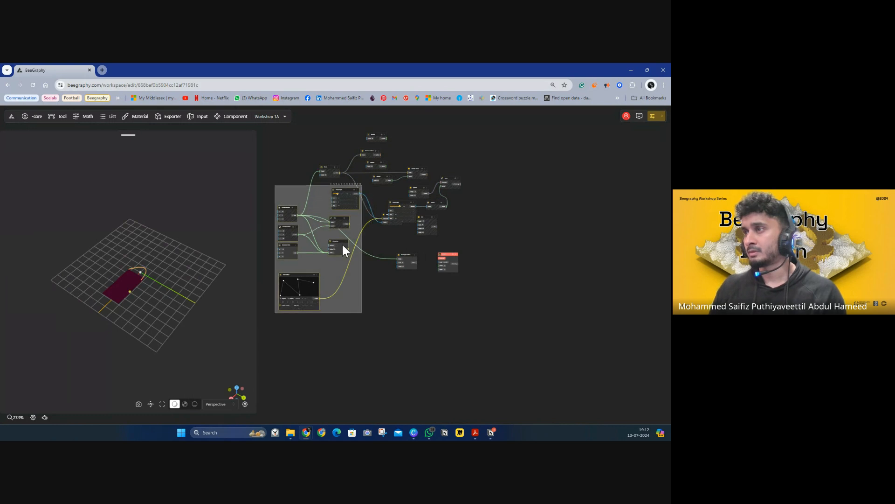
right_click(345, 248)
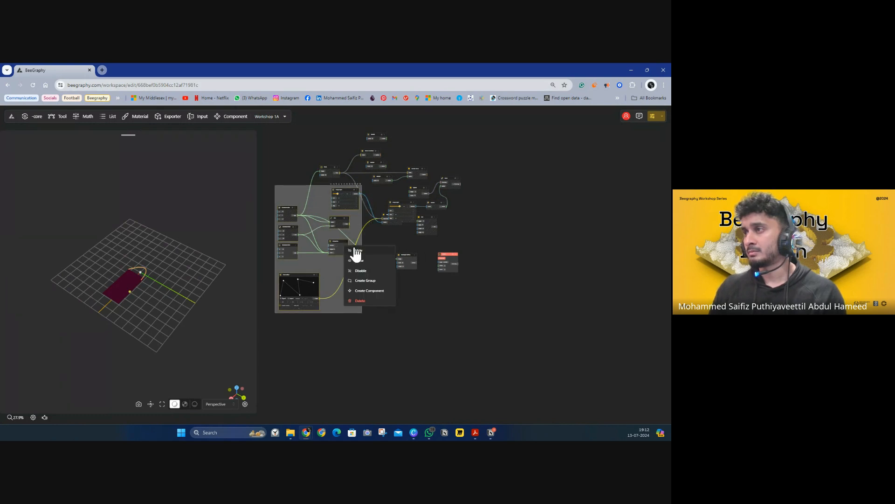
left_click(355, 254)
Step: Connect the Rectangle Surface's Surface output to the Rotate node's Geometry input and shift the Rotate node slightly away from it
scroll(456, 273, "up", 2)
scroll(453, 269, "up", 6)
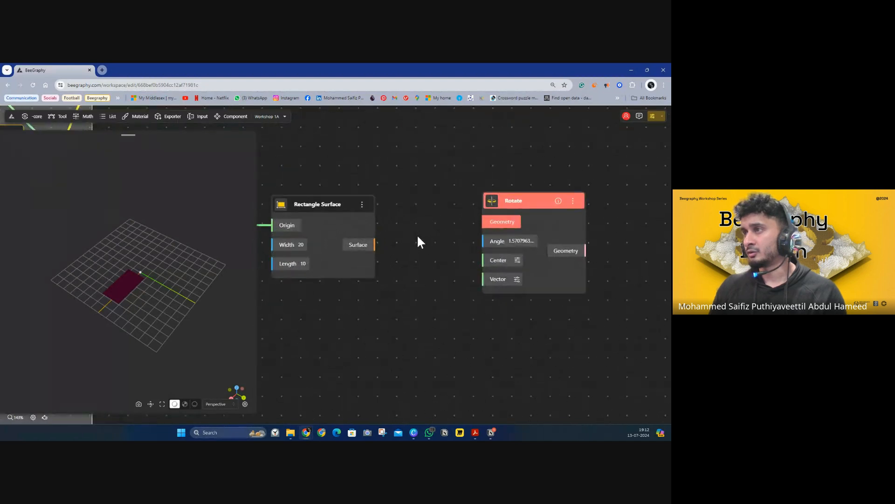
scroll(136, 287, "up", 5)
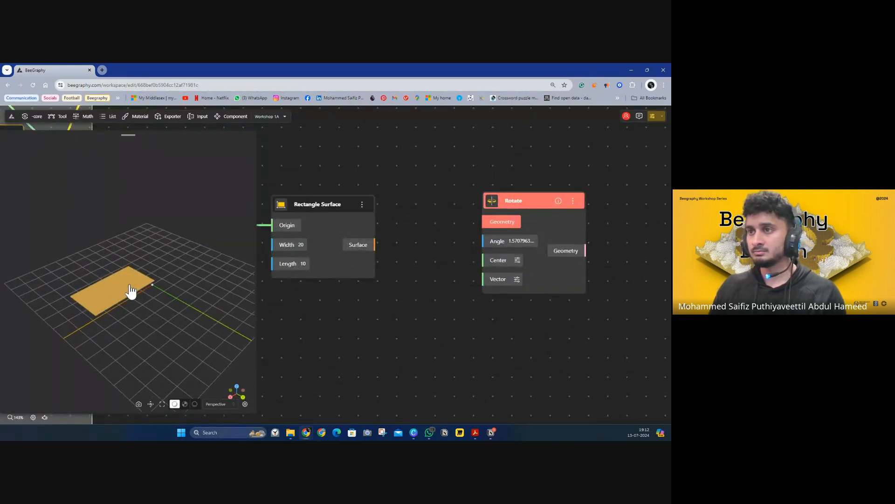
scroll(273, 299, "down", 3)
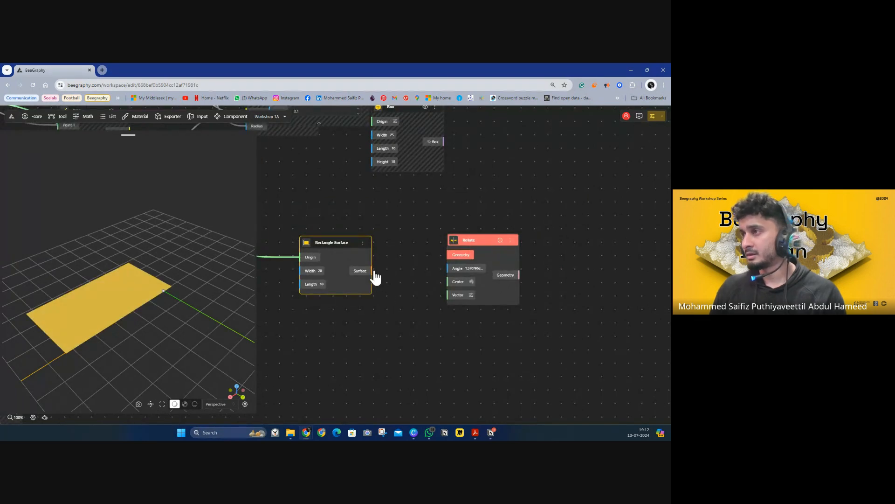
left_click_drag(374, 271, 490, 274)
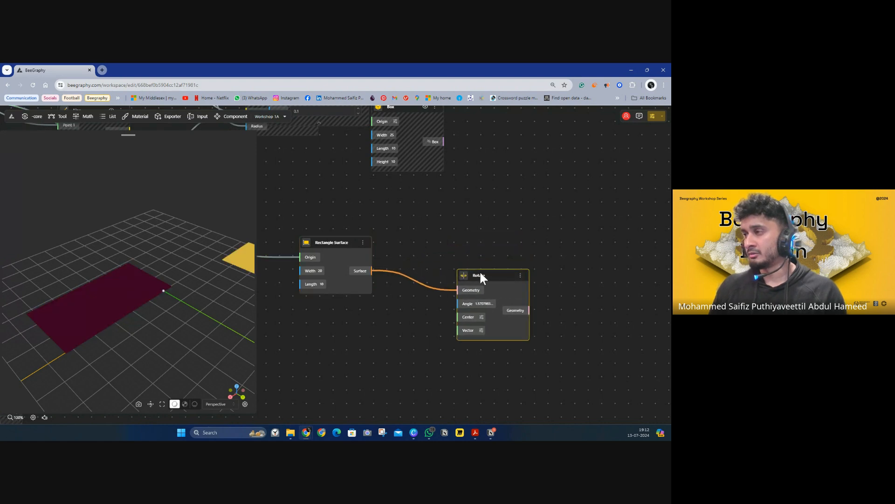
left_click_drag(444, 245, 467, 184)
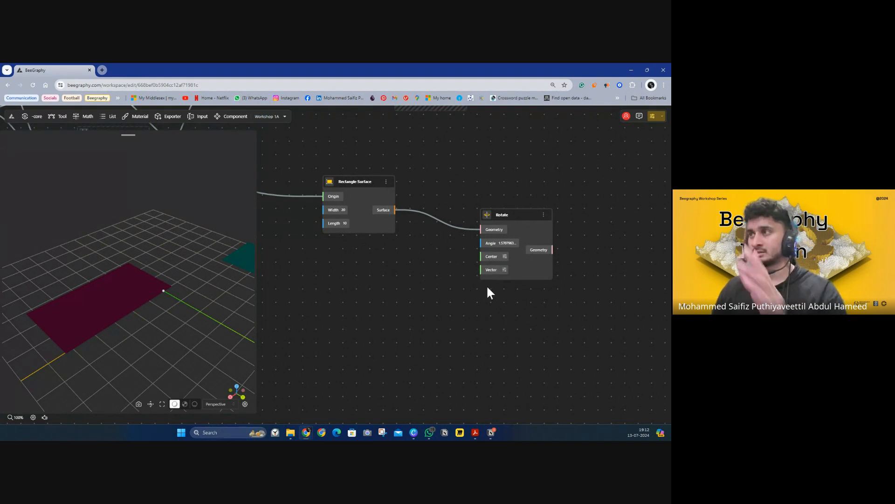
left_click_drag(518, 215, 536, 222)
left_click_drag(416, 253, 341, 221)
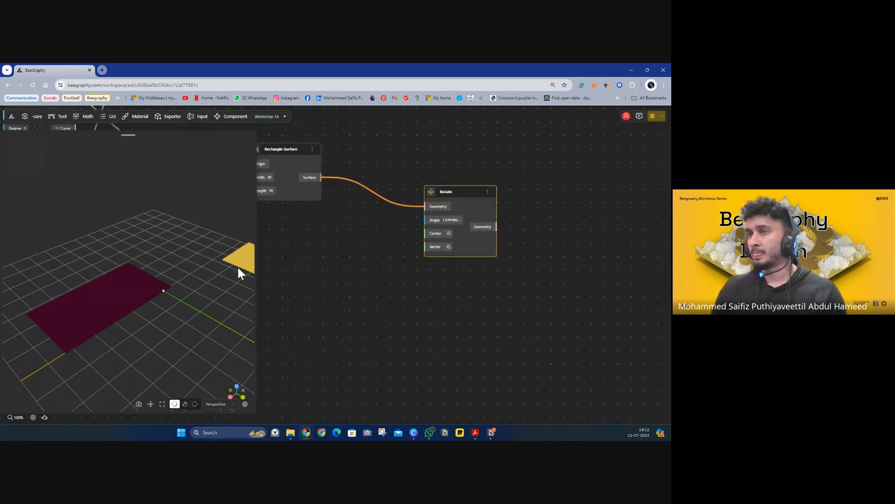
Step: Highlight the original rectangle in the 3D view and read the description of the Rotate node's Angle input
left_click(164, 293)
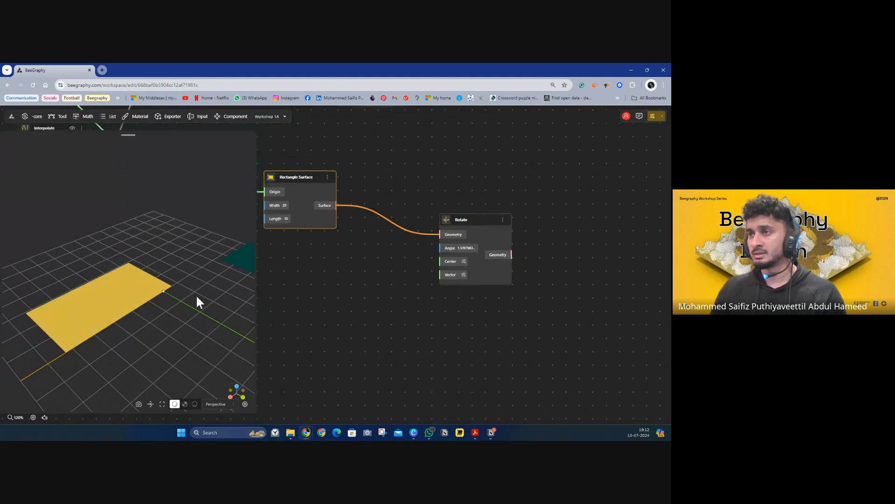
left_click_drag(422, 316, 363, 254)
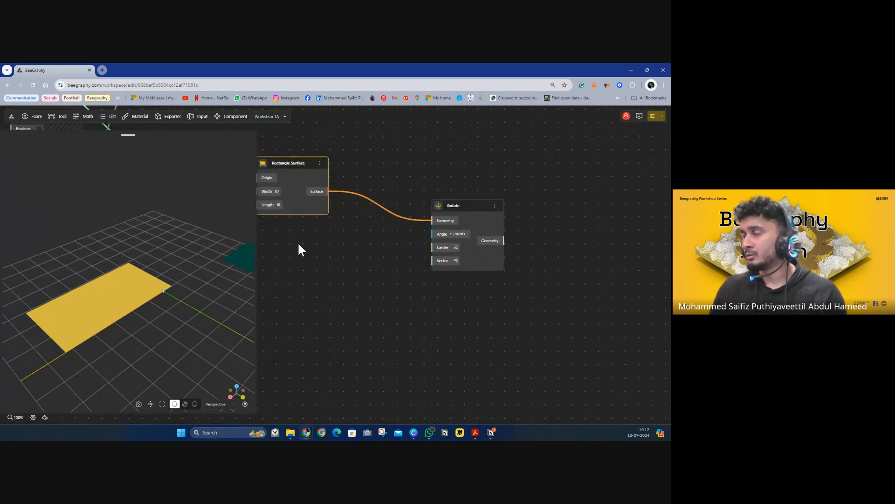
right_click(455, 235)
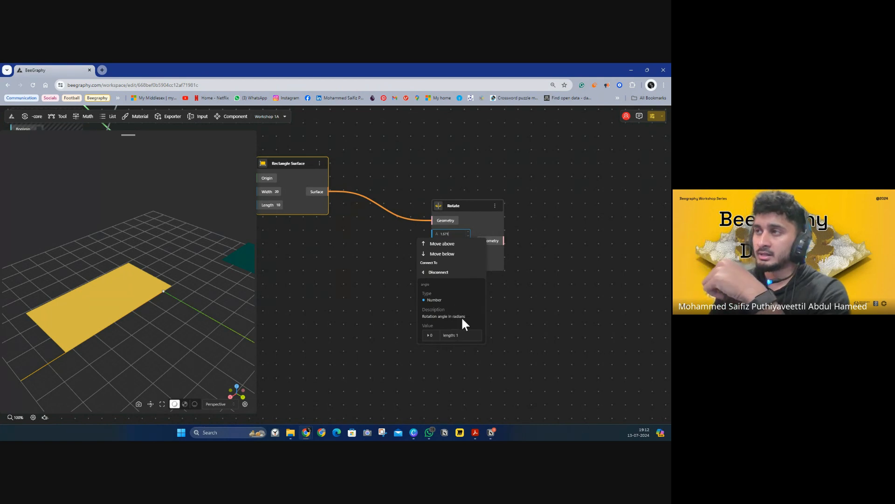
left_click(399, 301)
Step: Add a DegToRad node from the Math tools below the Rectangle Surface node
left_click_drag(408, 302, 496, 304)
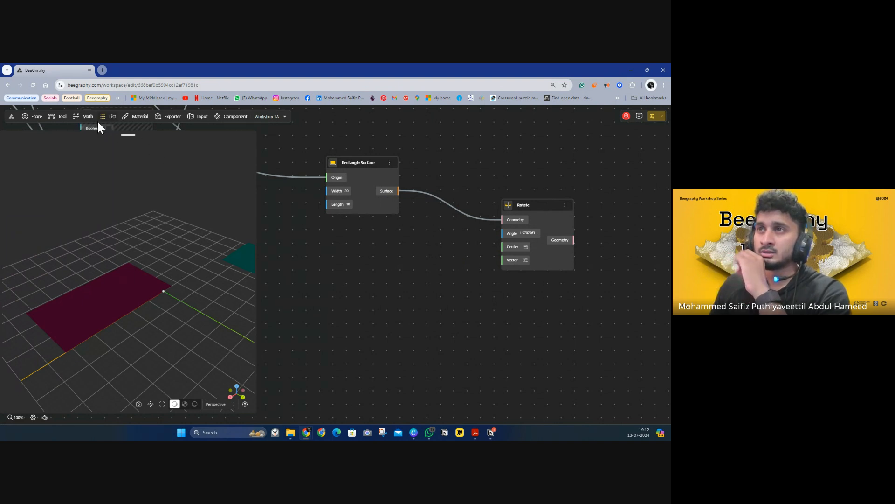
mouse_move(77, 119)
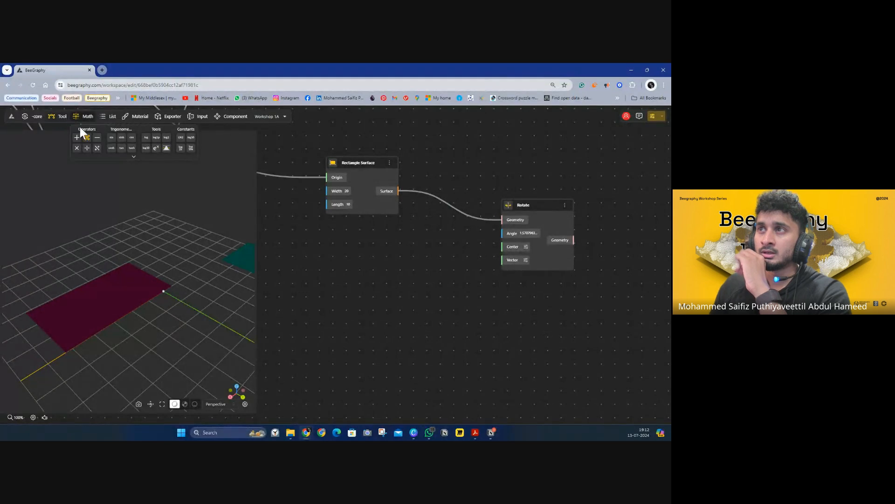
left_click(133, 157)
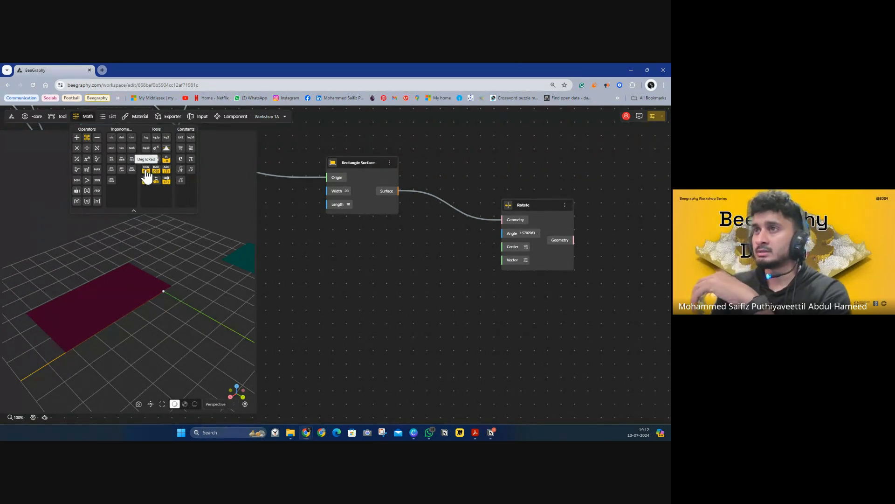
left_click_drag(147, 177, 406, 271)
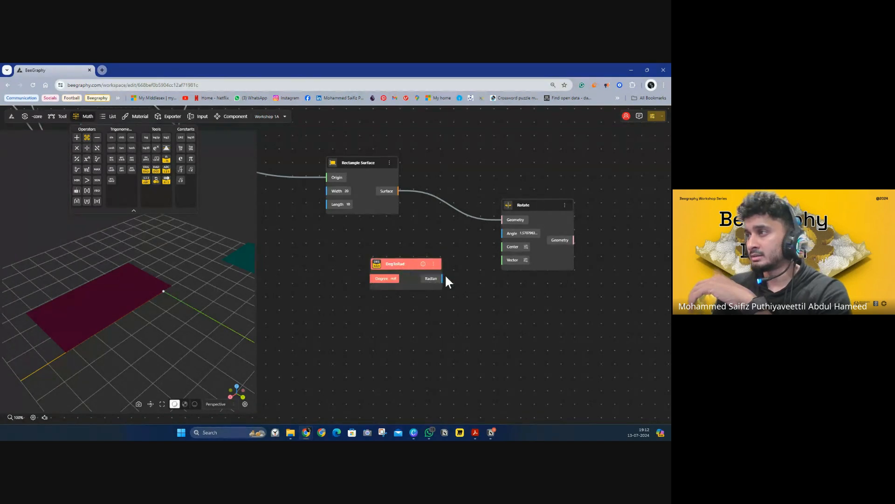
Step: Add a Number Const node with the value 40 and connect its Number output to the DegToRad node's Degree input
double_click(299, 279)
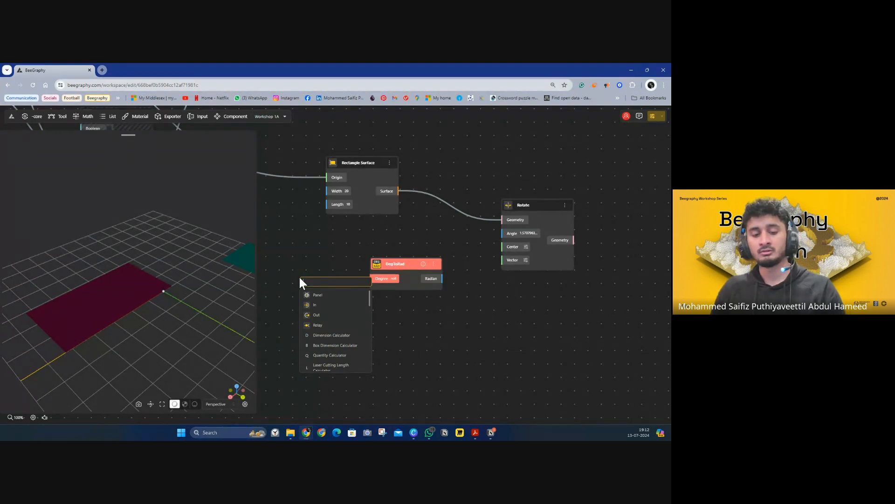
type("40")
left_click(326, 295)
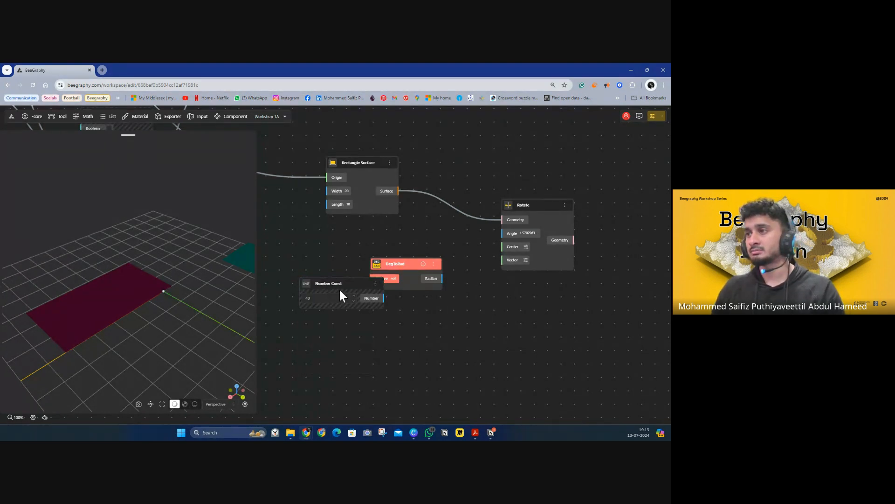
left_click_drag(340, 287, 314, 258)
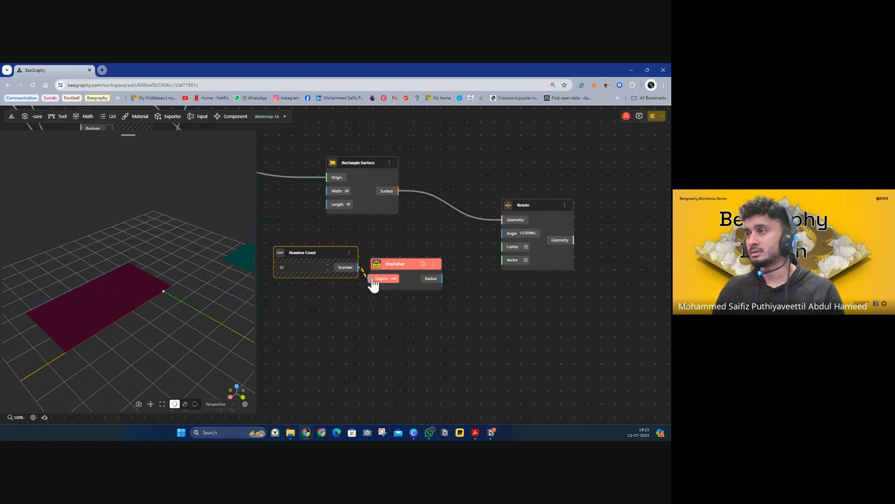
left_click_drag(373, 284, 422, 255)
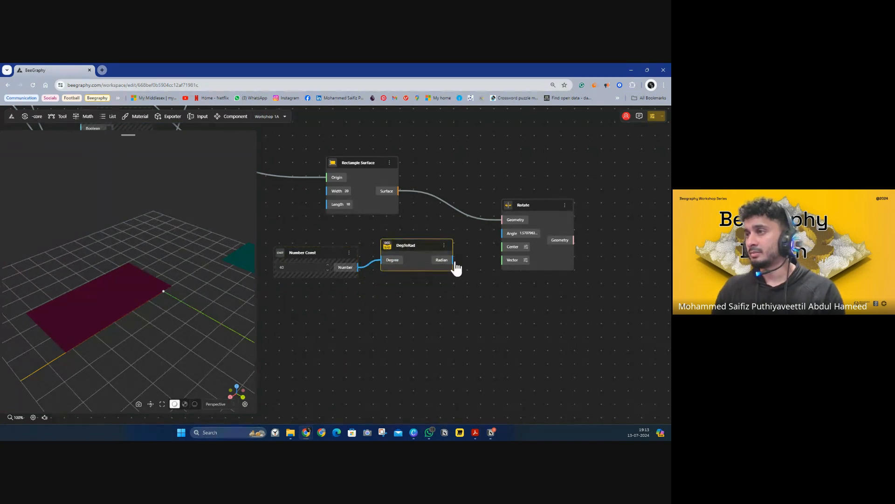
Step: Connect the DegToRad node's Radian output to the Rotate node's Angle input and inspect the rotated rectangle
left_click(310, 305)
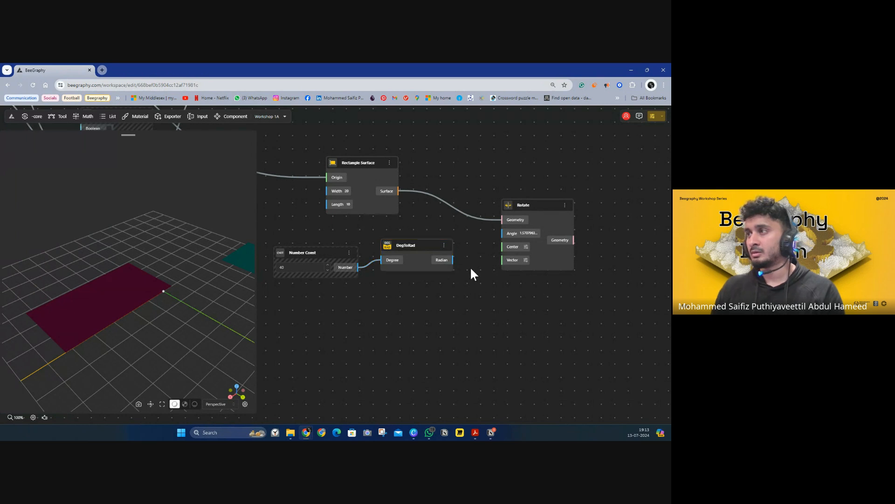
left_click_drag(454, 262, 501, 233)
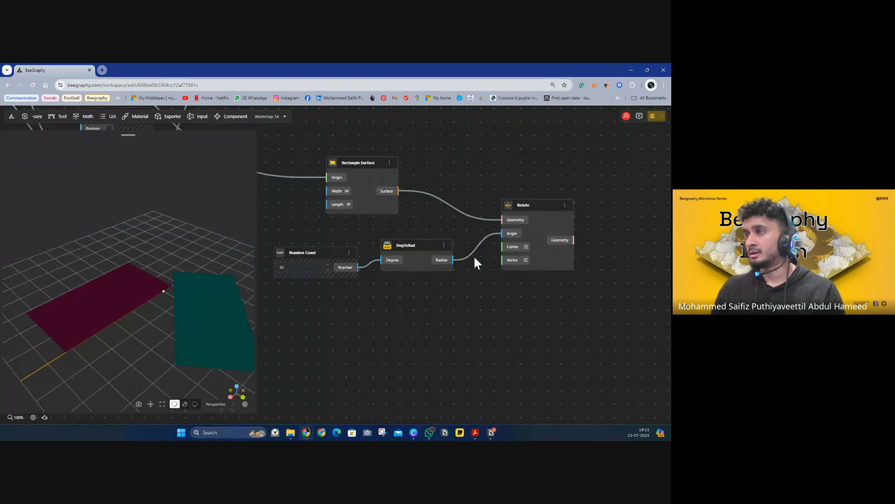
left_click_drag(172, 312, 31, 356)
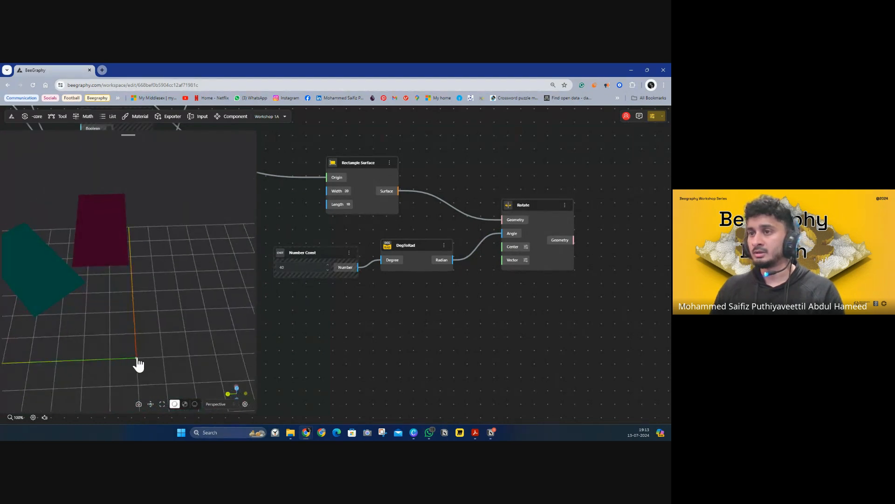
left_click_drag(138, 365, 166, 278)
left_click_drag(179, 239, 126, 292)
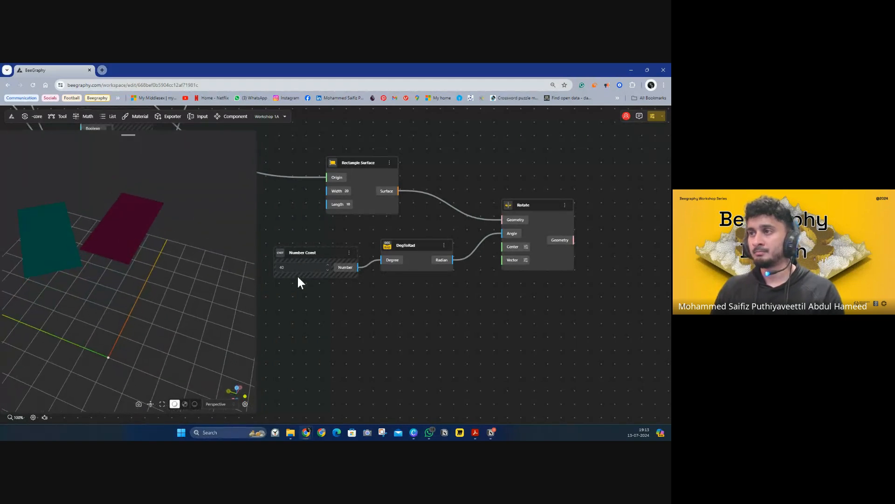
Step: Raise the degree value in the Number Const node slightly and check the rotated rectangle in the 3D view
left_click(328, 266)
left_click(328, 266)
scroll(205, 270, "down", 5)
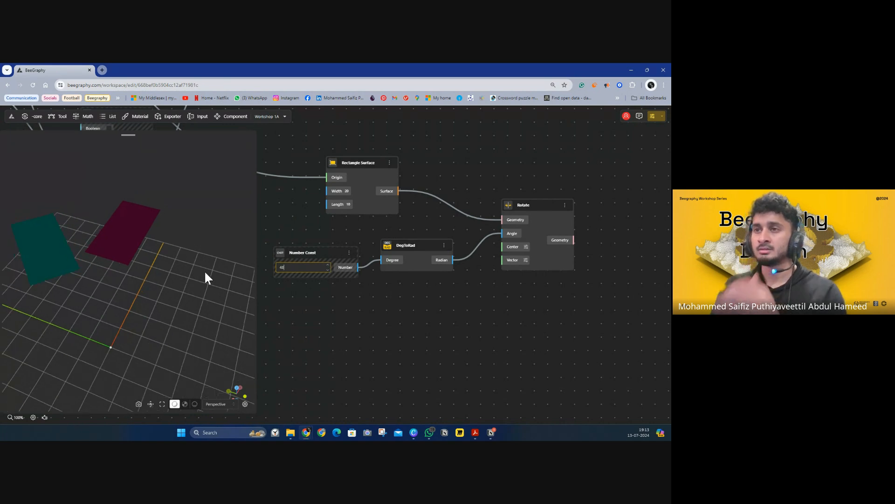
scroll(10, 281, "up", 3)
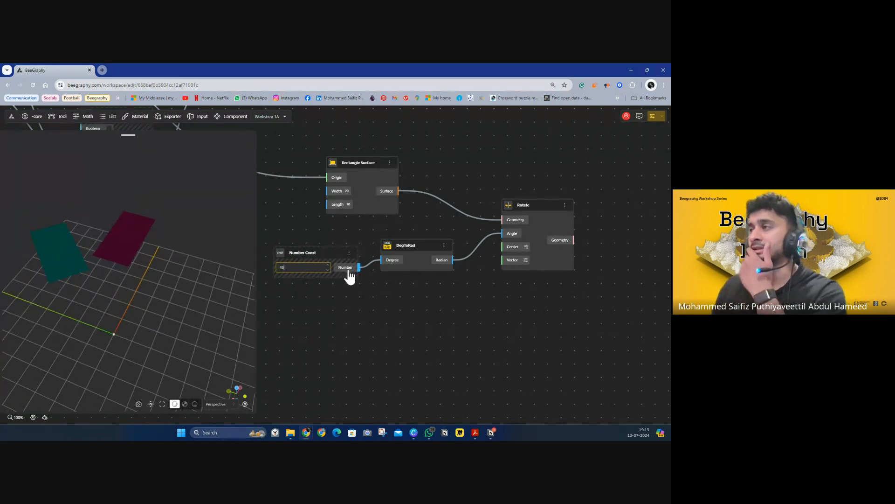
scroll(96, 249, "down", 5)
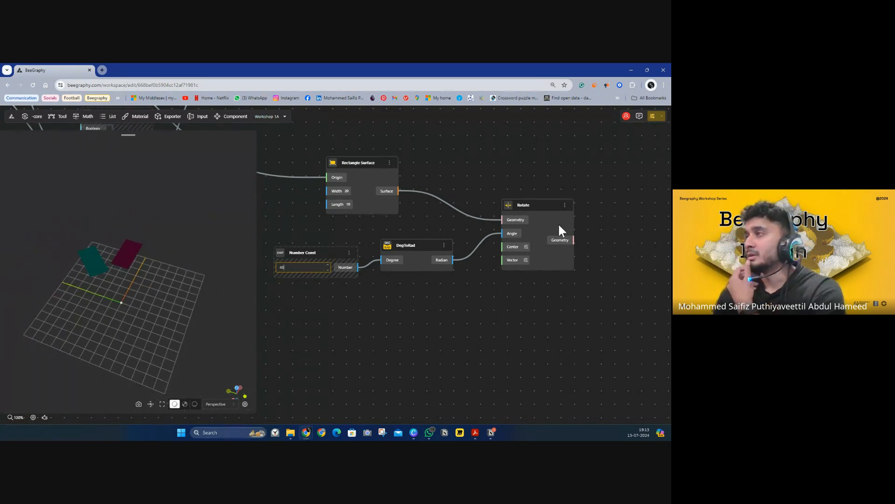
left_click(439, 139)
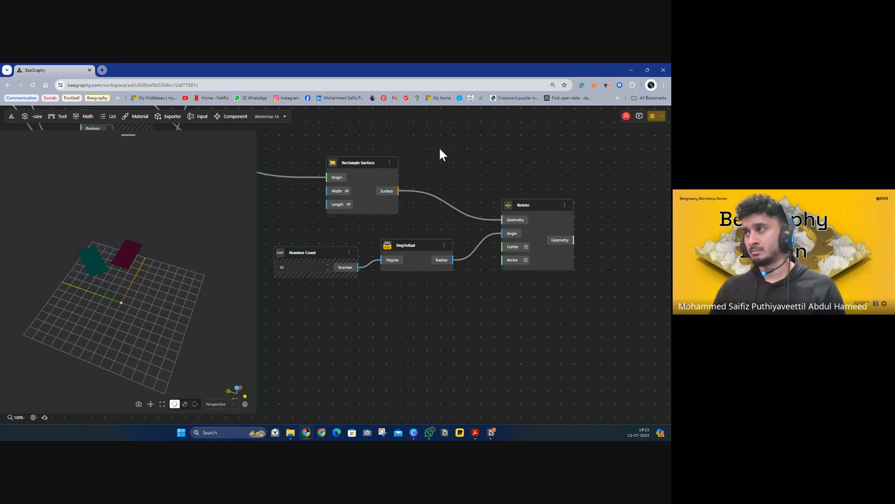
Step: Add a Box By Center node below DegToRad and connect its Box output to the Rotate node's Geometry input, replacing the rectangle
double_click(439, 149)
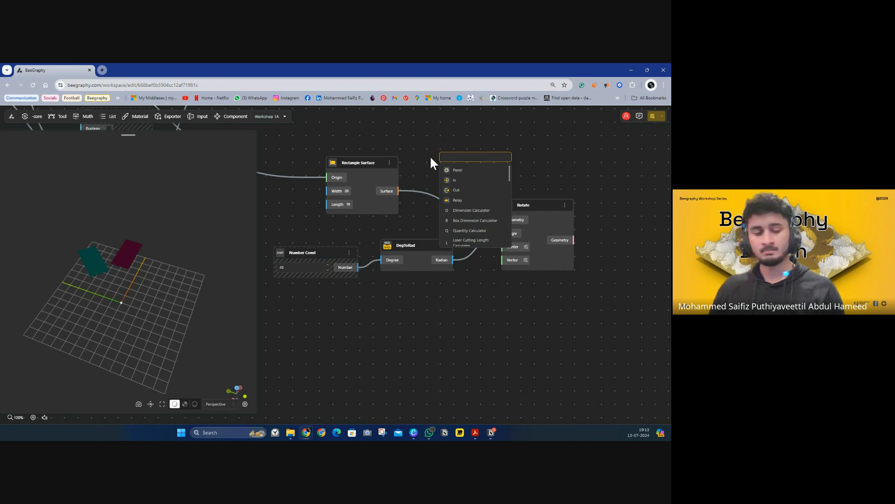
type("cent")
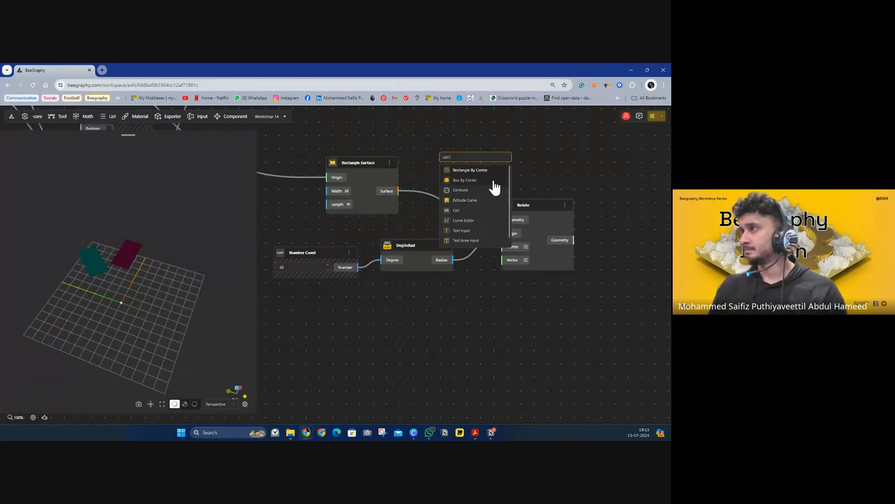
left_click(479, 180)
left_click_drag(466, 161, 376, 313)
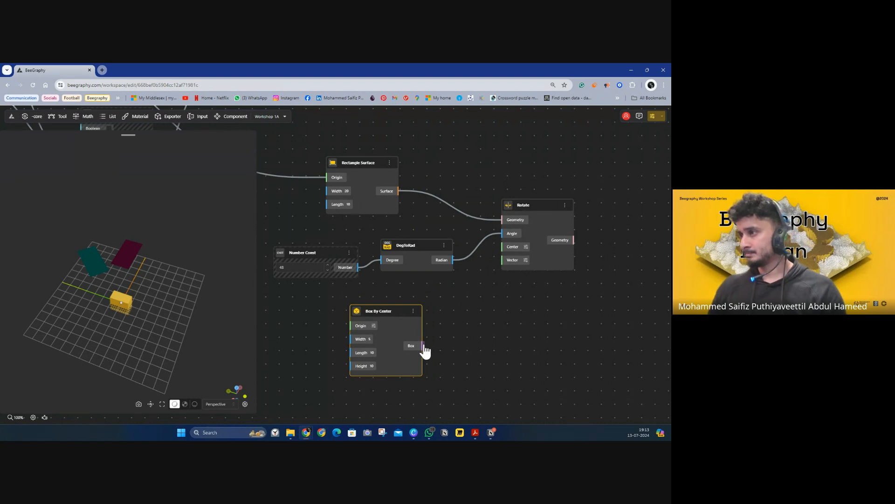
left_click_drag(424, 347, 546, 303)
scroll(129, 332, "up", 10)
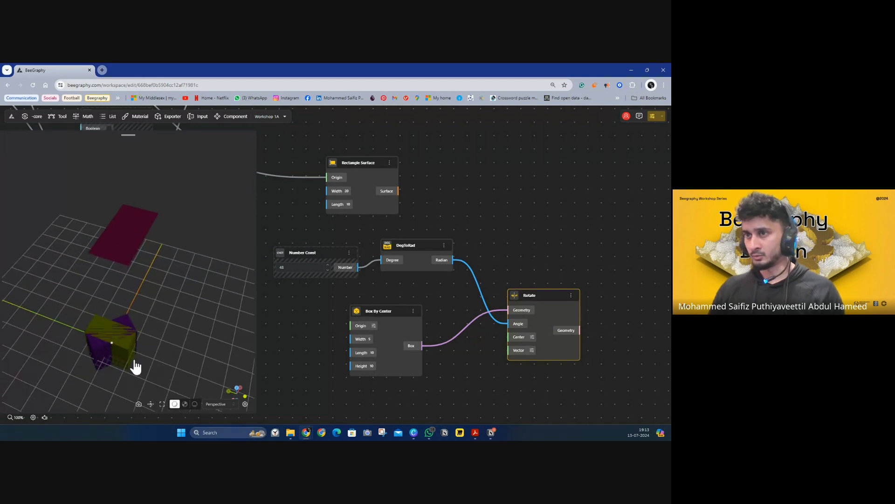
left_click_drag(158, 352, 148, 274)
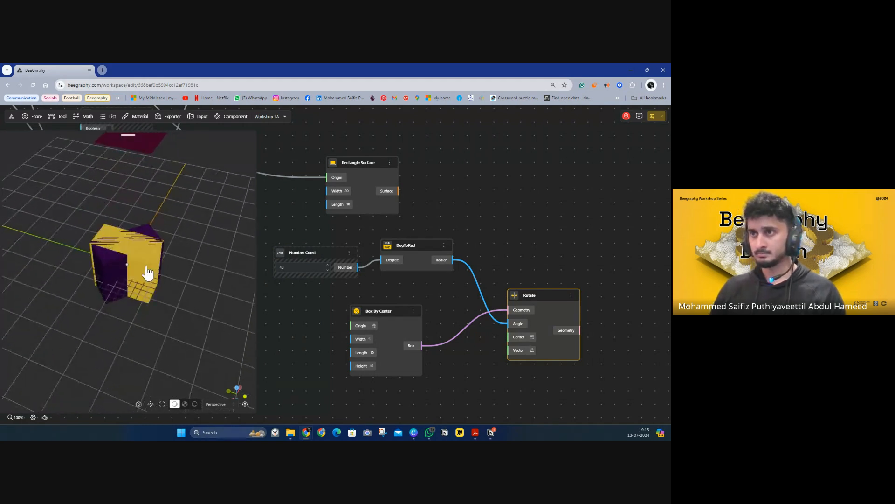
Step: Hide the original Box By Center geometry, reposition the Rotate node slightly and inspect the rotated box in the 3D view
left_click(414, 312)
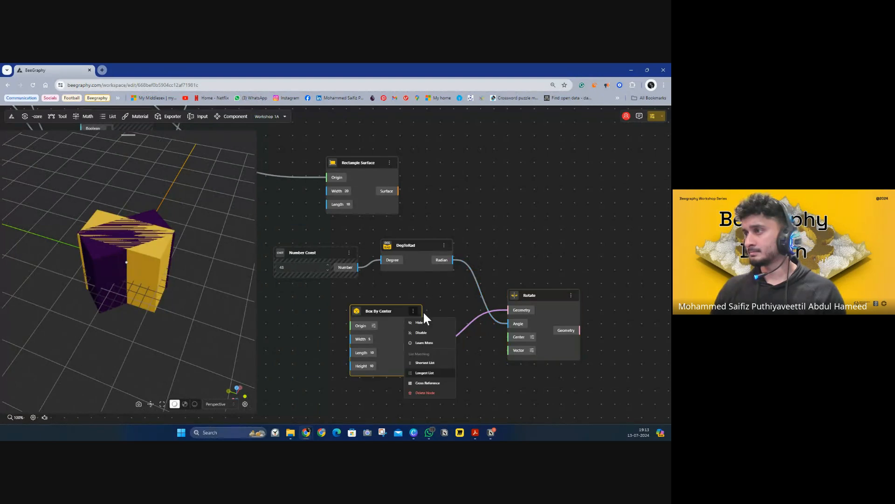
left_click(417, 322)
mouse_move(235, 294)
right_mouse_down()
mouse_move(243, 273)
mouse_move(243, 303)
right_mouse_up()
mouse_move(243, 303)
left_mouse_down()
mouse_move(247, 255)
mouse_move(293, 274)
mouse_move(358, 280)
mouse_move(283, 294)
mouse_move(241, 287)
left_mouse_up()
left_click_drag(540, 295, 521, 301)
mouse_move(209, 289)
left_mouse_down()
mouse_move(205, 274)
mouse_move(215, 301)
left_mouse_up()
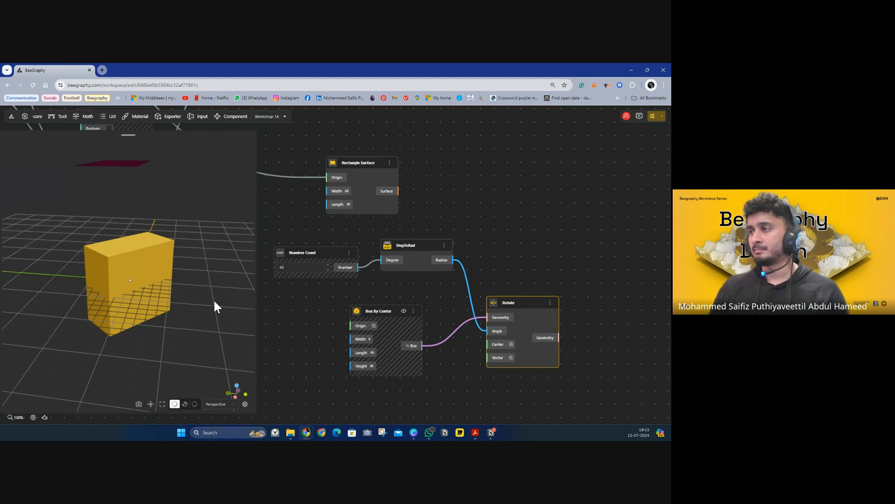
Step: Add a Range Input node with value 5 and maximum 10 using the node search entry 0<5<10, and place it below Number Const
left_click_drag(423, 322, 513, 270)
left_click(335, 272)
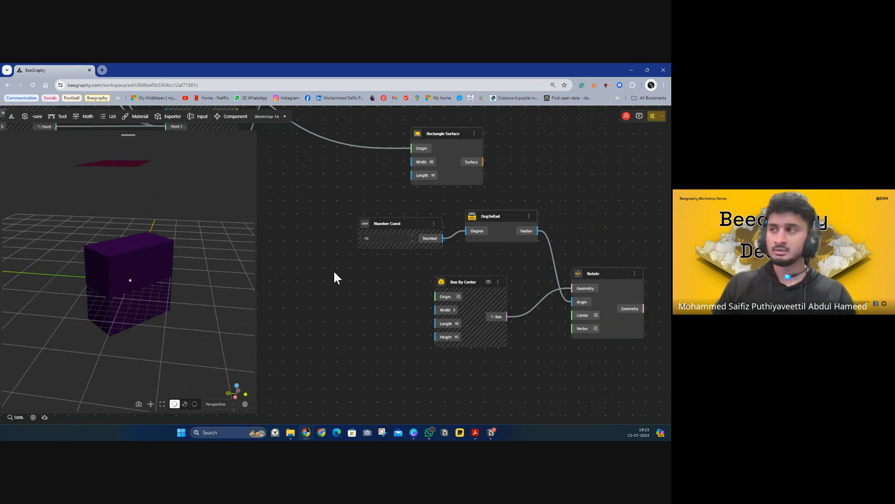
double_click(334, 272)
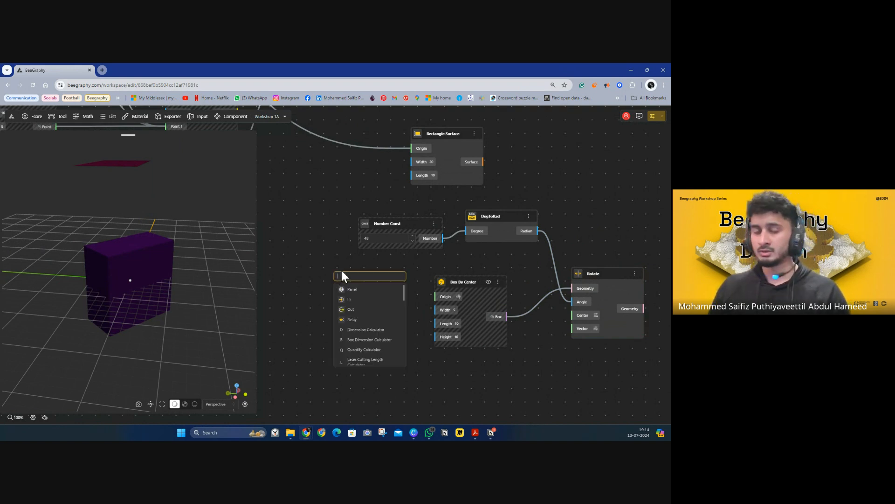
type("rang")
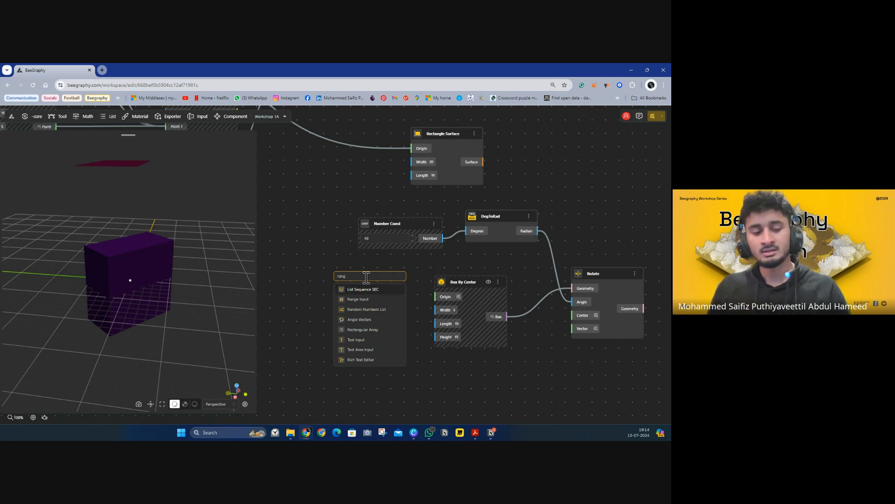
type("e")
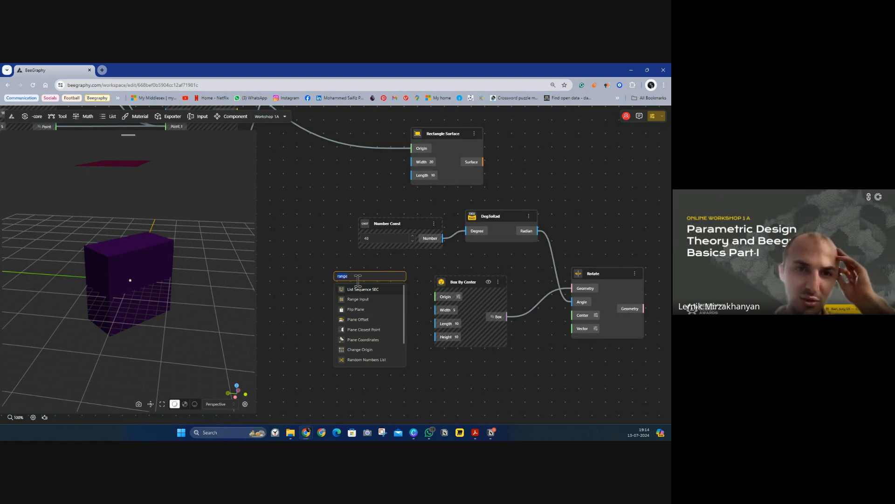
type("0")
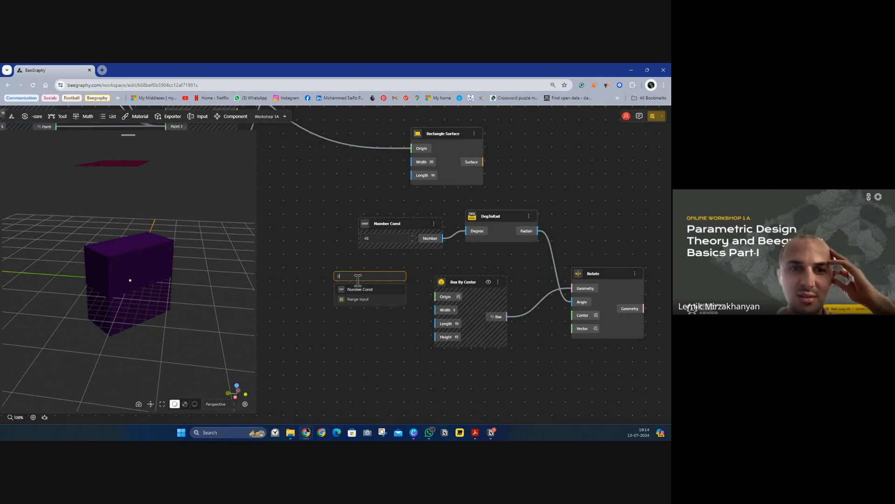
type(".")
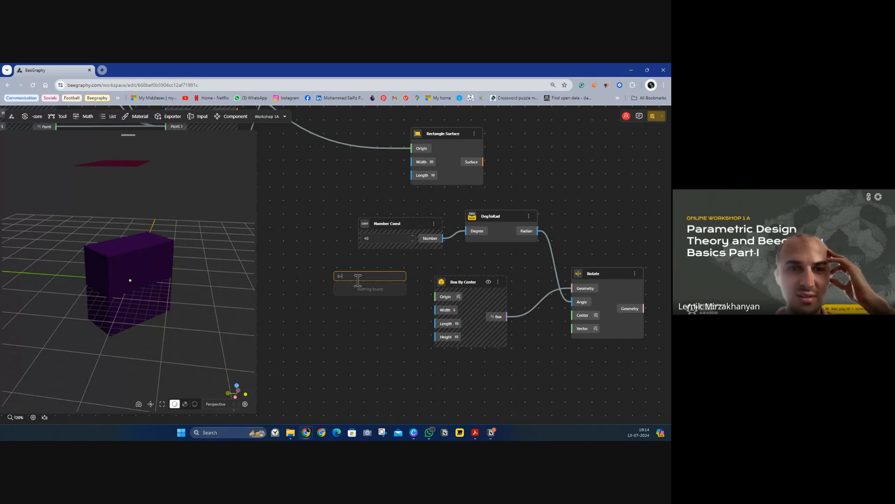
type("5<10")
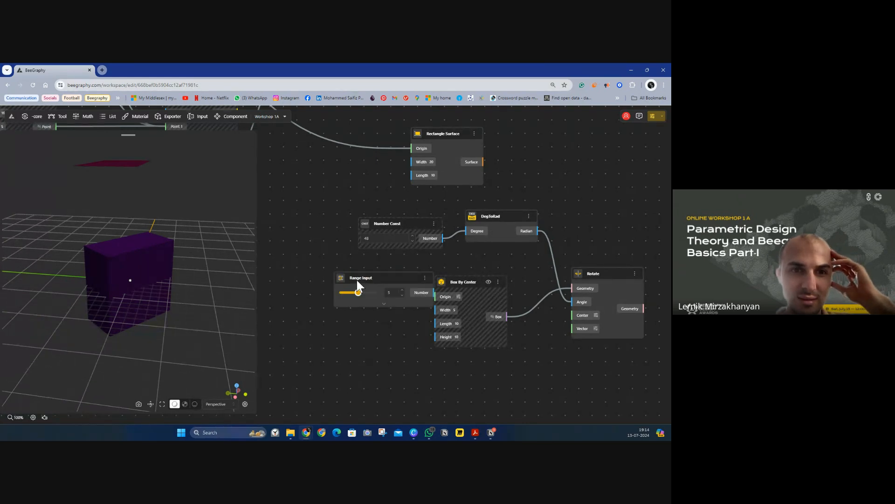
key("Return")
left_click_drag(362, 270, 336, 252)
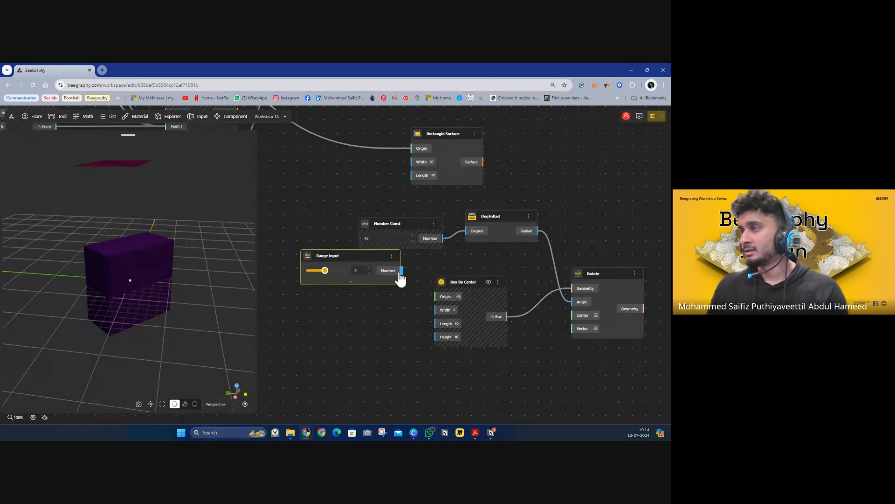
Step: Disconnect Number Const from the DegToRad node and connect the Range Input's Number output to its Degree input instead
left_click_drag(401, 270, 348, 198)
left_click_drag(464, 237, 375, 216)
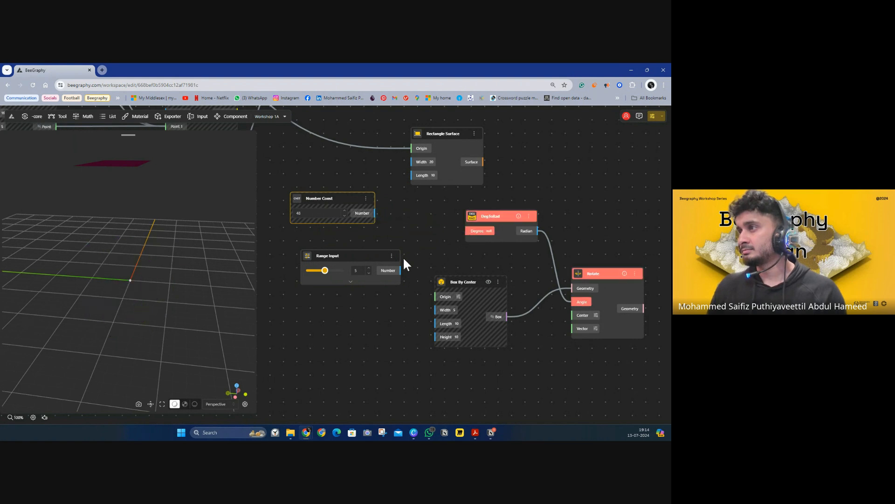
left_click_drag(402, 270, 470, 231)
left_click_drag(384, 258, 404, 238)
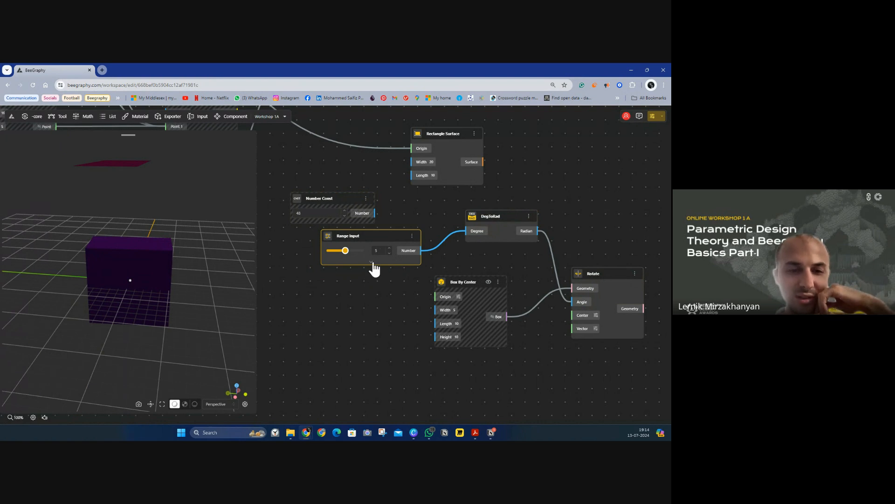
left_click(422, 253)
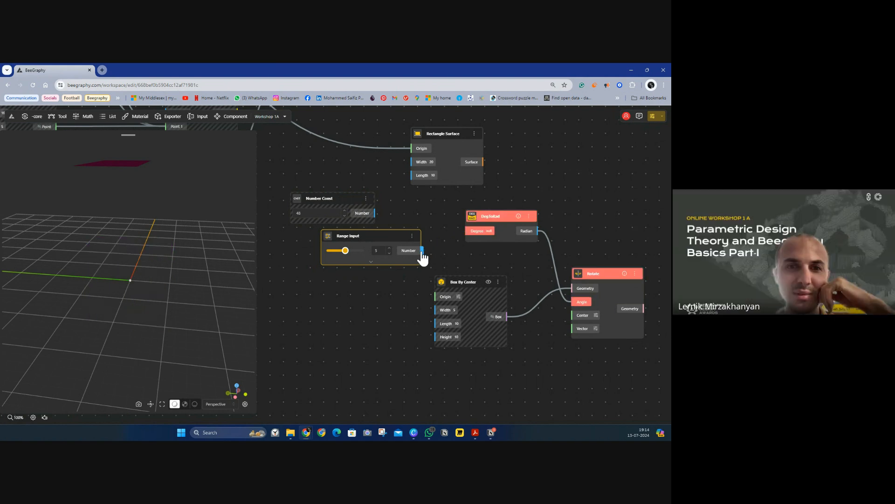
left_click_drag(422, 253, 466, 231)
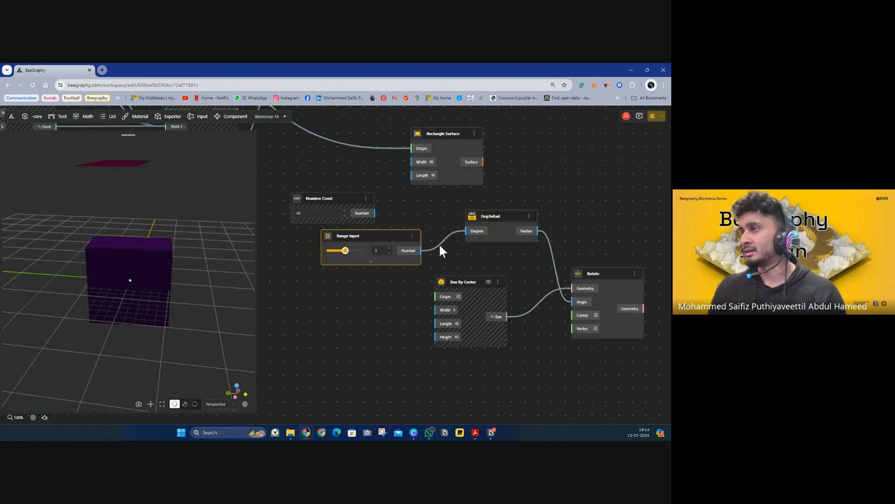
Step: Set the Range Input node's maximum to 50 and raise its value to 13
left_click(371, 262)
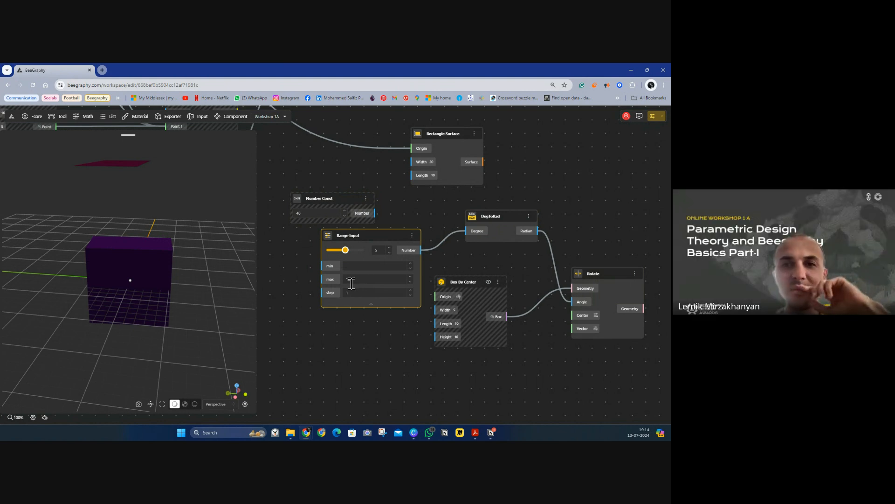
left_click_drag(372, 230, 343, 229)
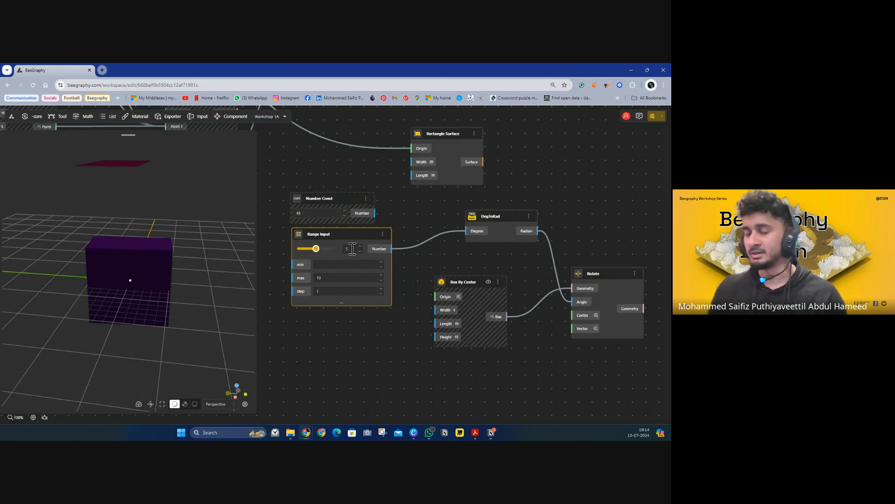
left_click(330, 278)
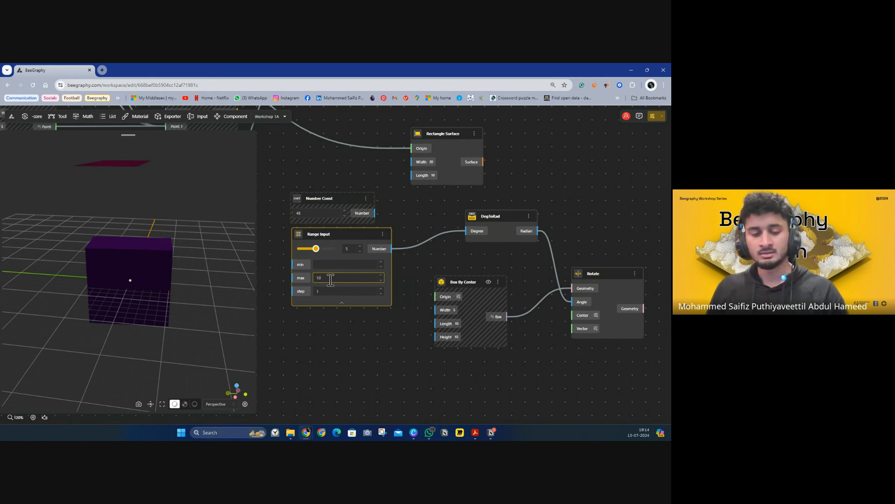
key("BackSpace")
key("BackSpace")
type("50")
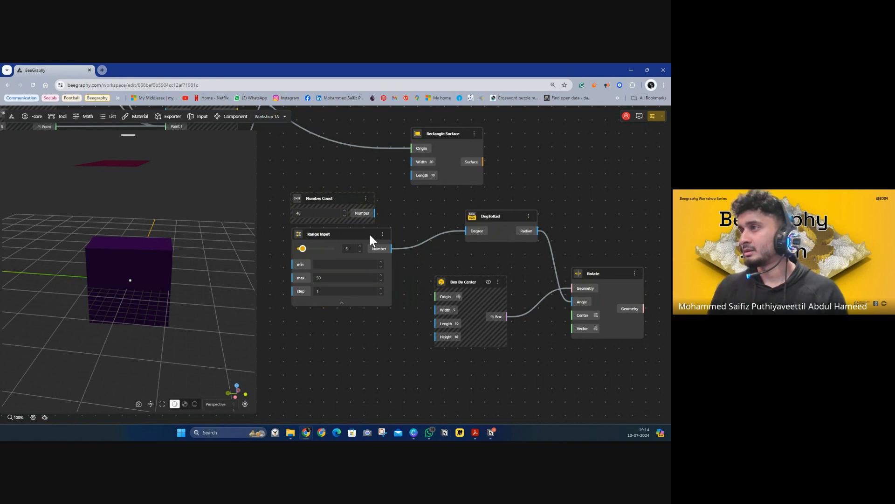
left_click_drag(369, 233, 367, 237)
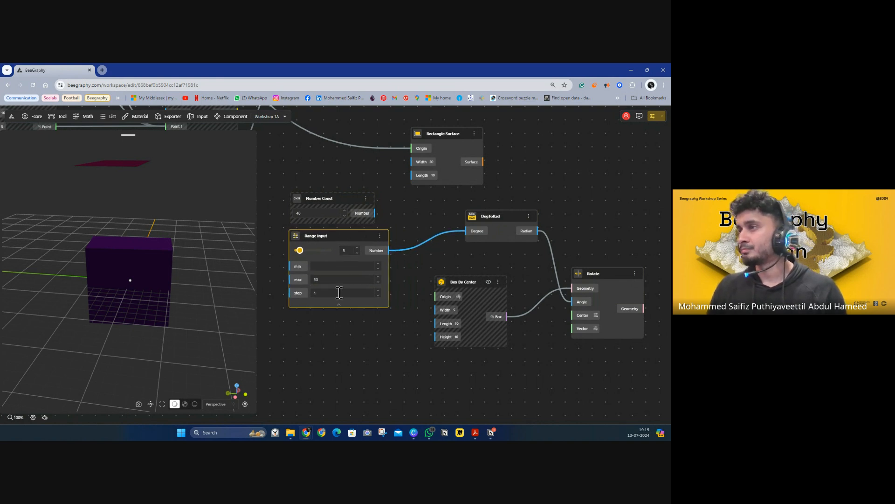
left_click(318, 293)
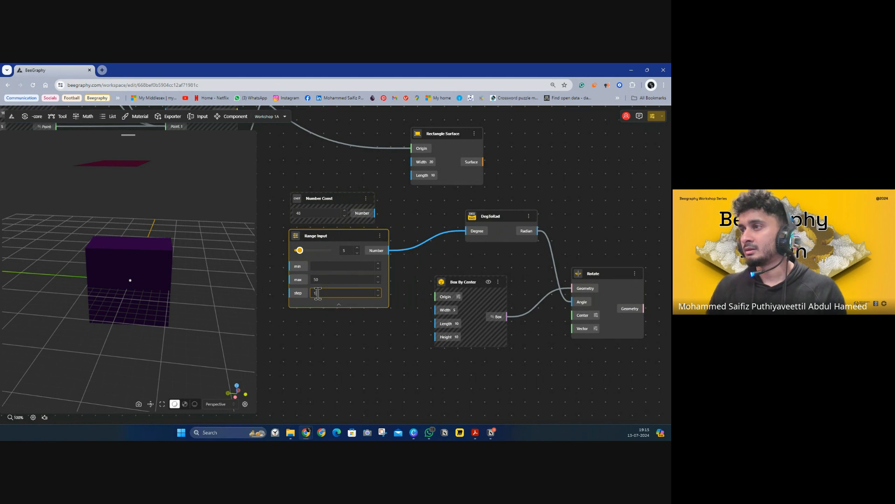
left_click(339, 304)
mouse_move(300, 251)
left_mouse_down()
mouse_move(321, 254)
mouse_move(305, 251)
left_mouse_up()
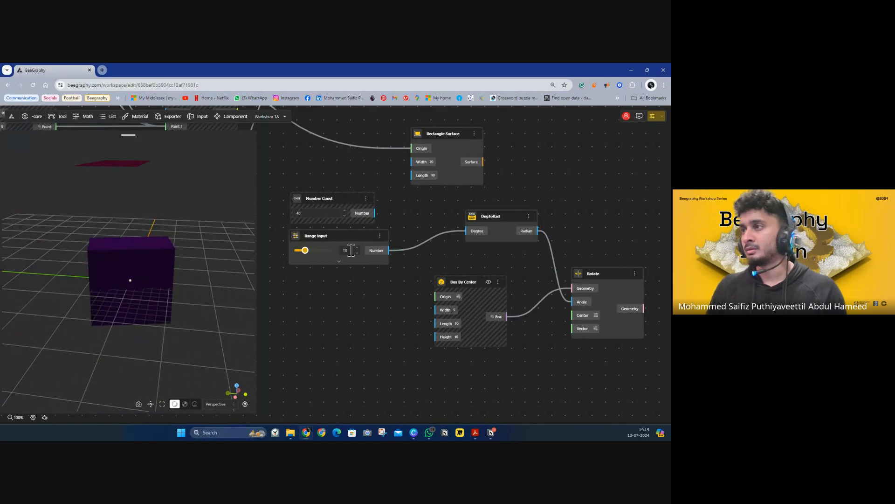
Step: Set the Range Input node's maximum to 360
left_click(344, 258)
left_click(338, 262)
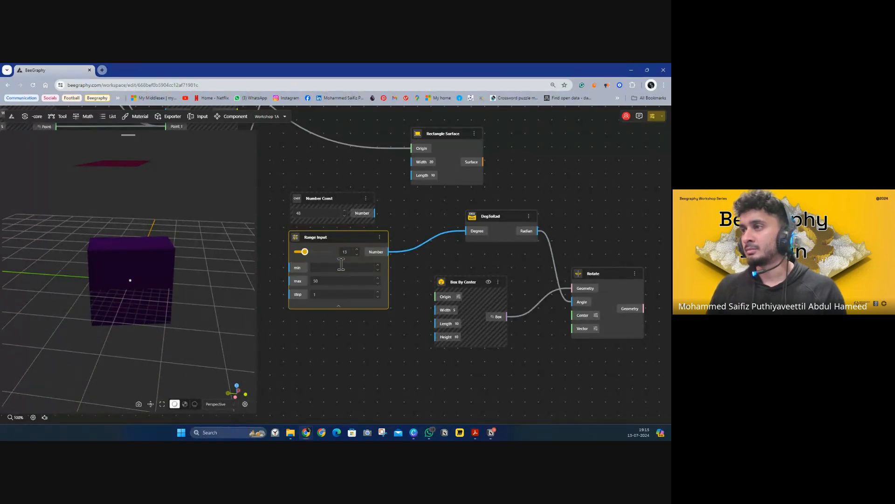
double_click(322, 282)
type("360")
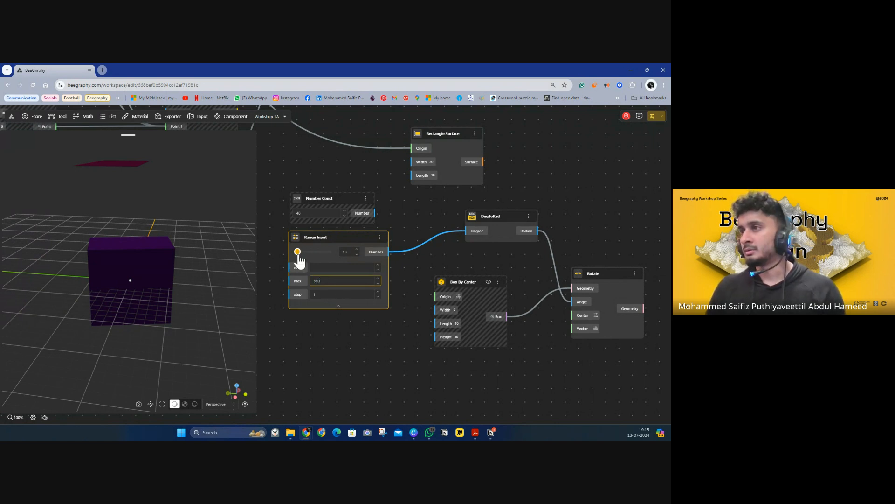
Step: Raise the Range Input value to 155 and a little beyond to rotate the box, and collapse the node's range settings
mouse_move(298, 254)
left_mouse_down()
mouse_move(329, 255)
mouse_move(311, 256)
left_mouse_up()
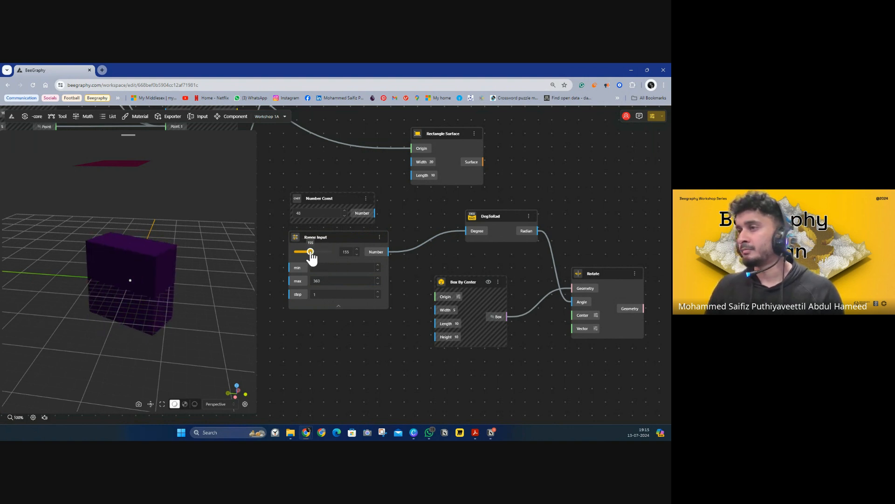
left_click(315, 269)
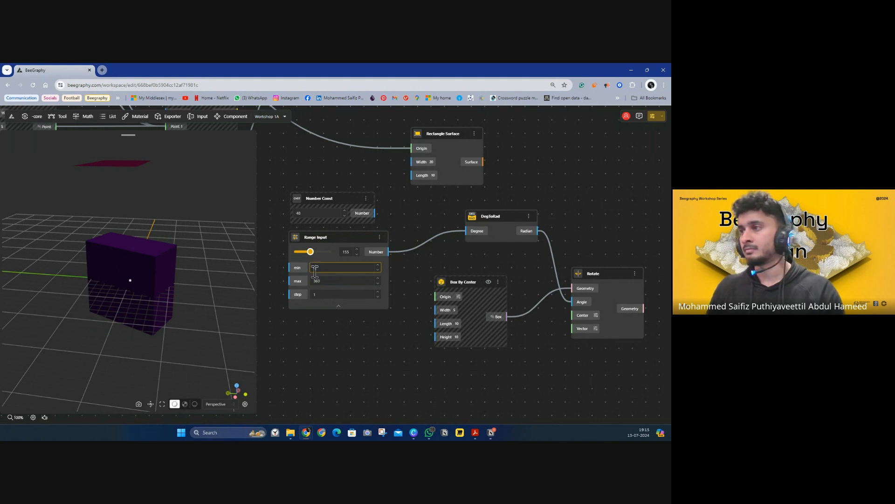
left_click(338, 305)
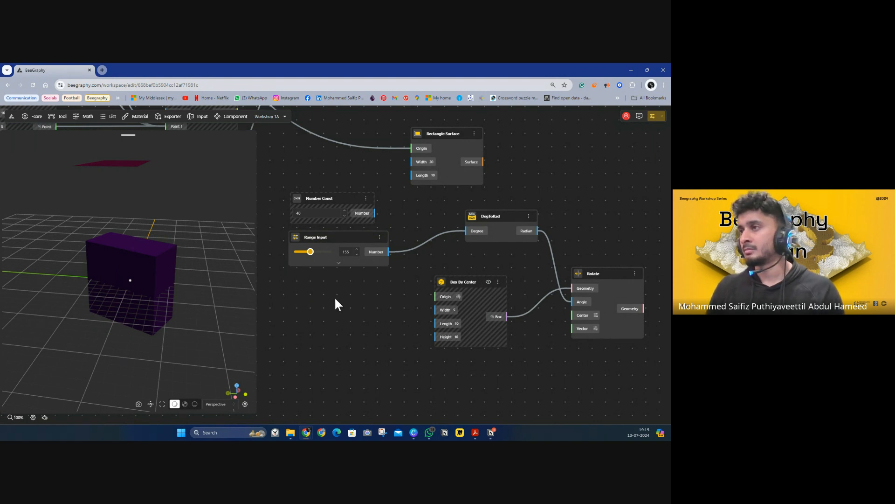
mouse_move(312, 253)
left_mouse_down()
mouse_move(297, 256)
mouse_move(317, 261)
left_mouse_up()
Step: Add a Scale node from the Transform tools to an empty canvas area beside the Rectangle Surface node
scroll(502, 245, "down", 5)
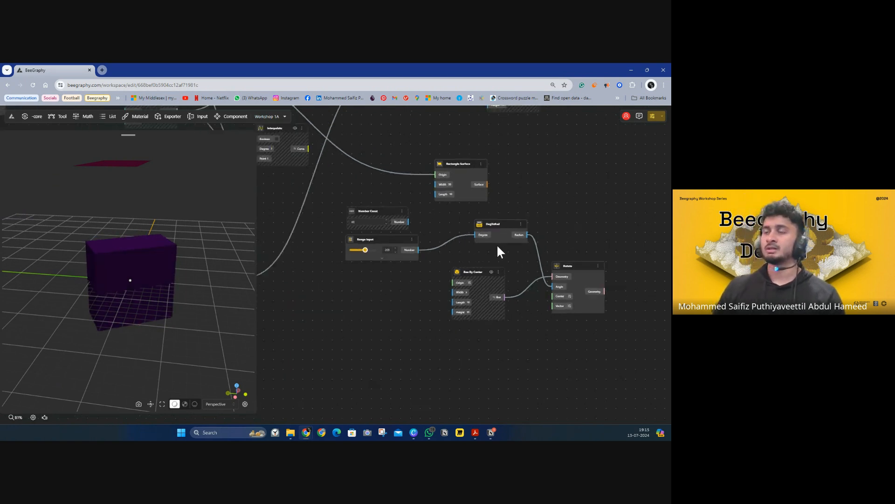
left_click_drag(528, 210, 474, 255)
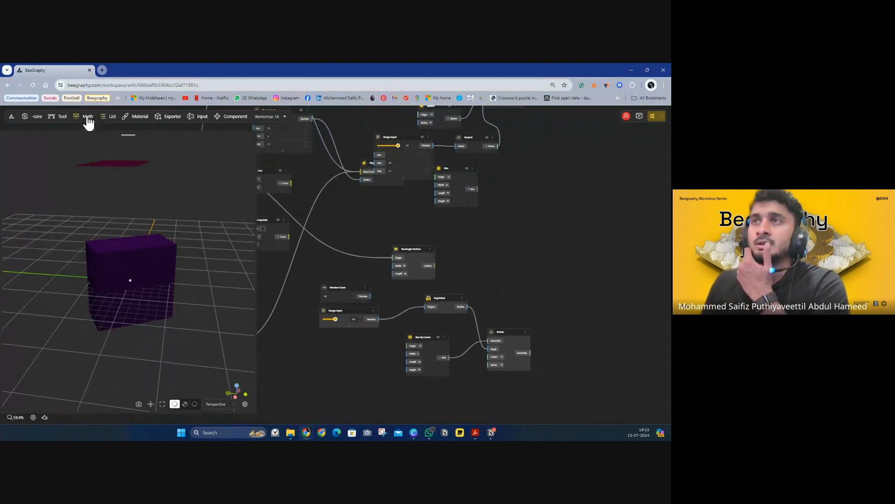
left_click(61, 117)
left_click(265, 156)
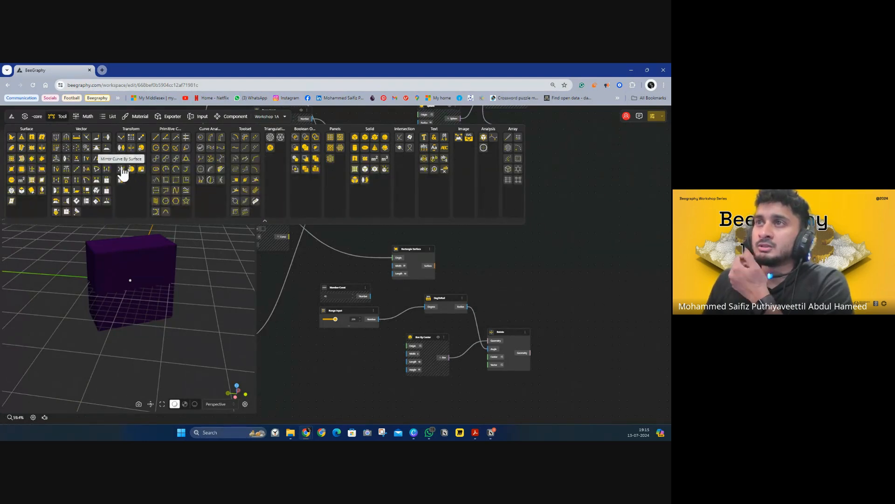
left_click(141, 149)
left_click(565, 228)
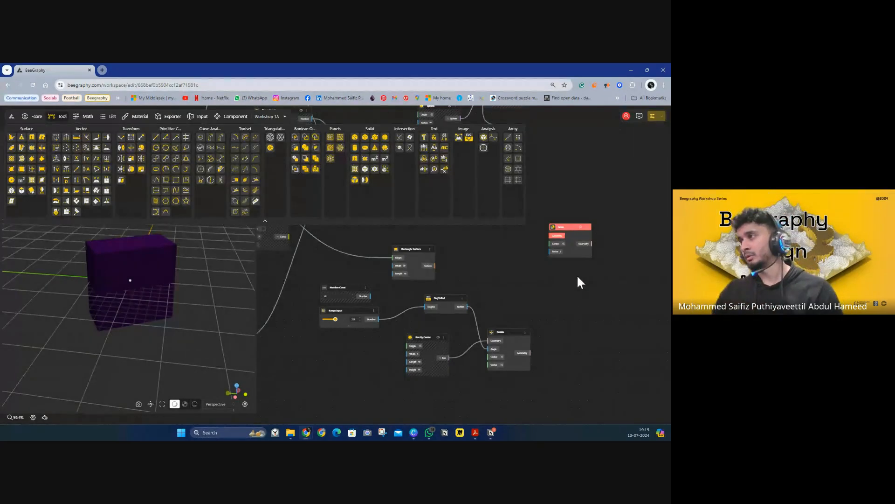
Step: Move the Scale node directly below the Rotate node, near the Box By Center node
scroll(445, 293, "up", 2)
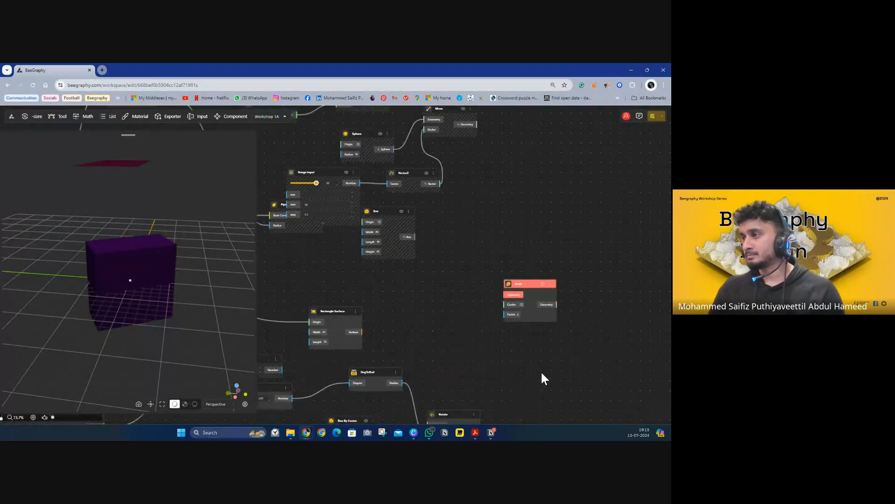
left_click_drag(542, 373, 536, 246)
left_click_drag(524, 166, 399, 291)
left_click_drag(356, 237, 304, 267)
left_click_drag(375, 249, 420, 224)
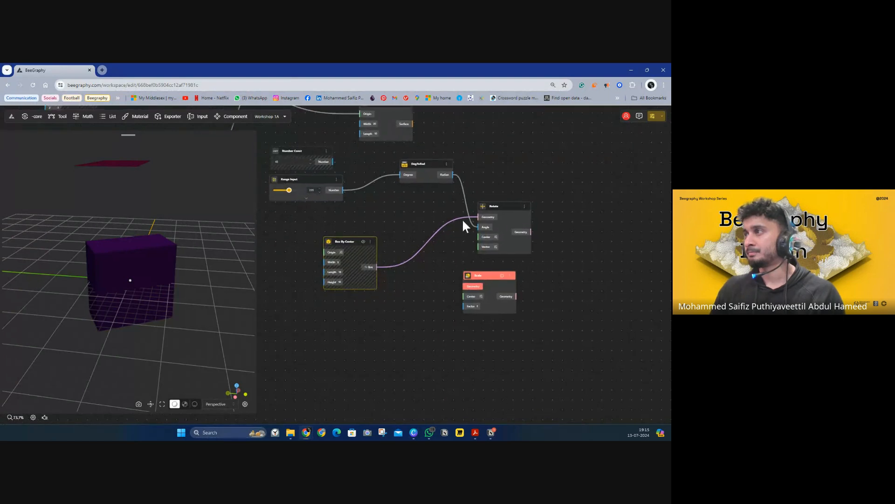
Step: Hide the Rotate node's preview and show the Box By Center node's geometry again
left_click(524, 206)
left_click(516, 236)
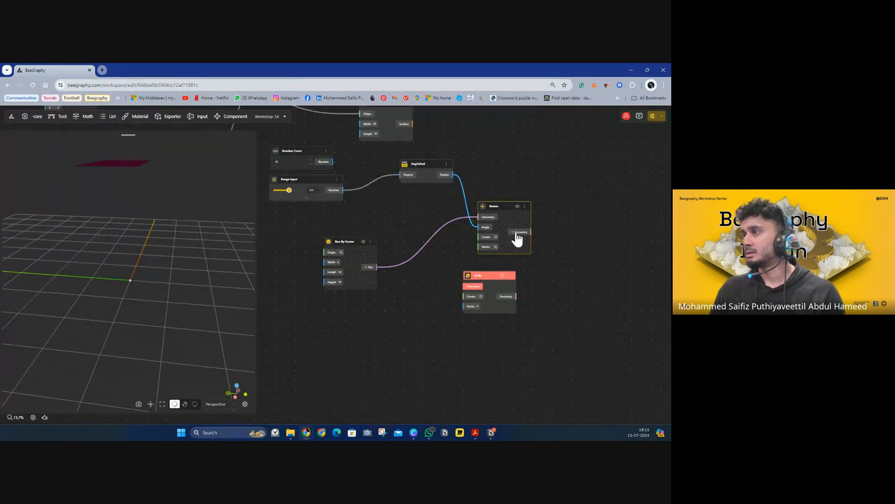
left_click(356, 241)
left_click(431, 285)
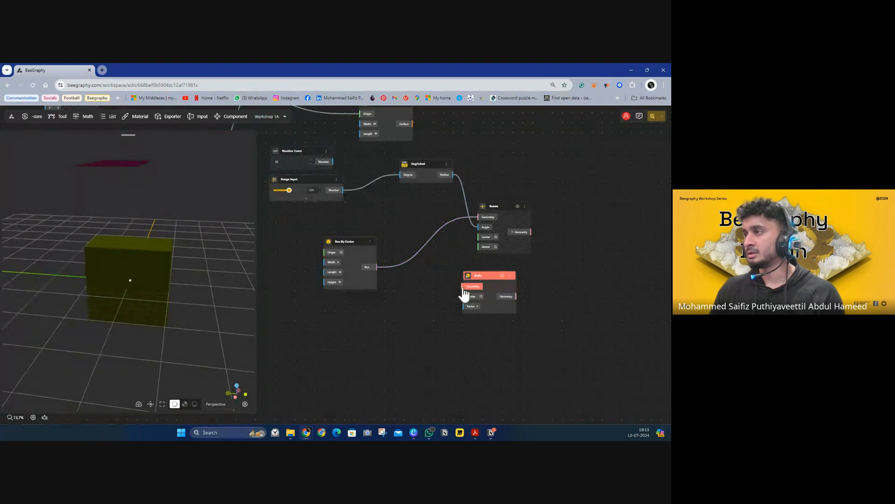
Step: Connect the Box By Center output to the Scale node's Geometry input and compare the original and scaled boxes
left_click_drag(462, 287, 376, 267)
left_click_drag(416, 315, 443, 293)
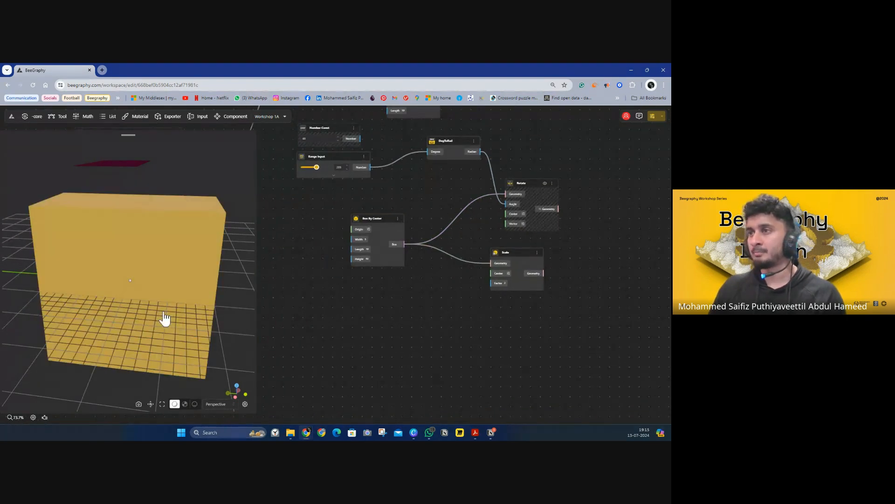
left_click_drag(133, 318, 192, 326)
left_click_drag(421, 277, 420, 264)
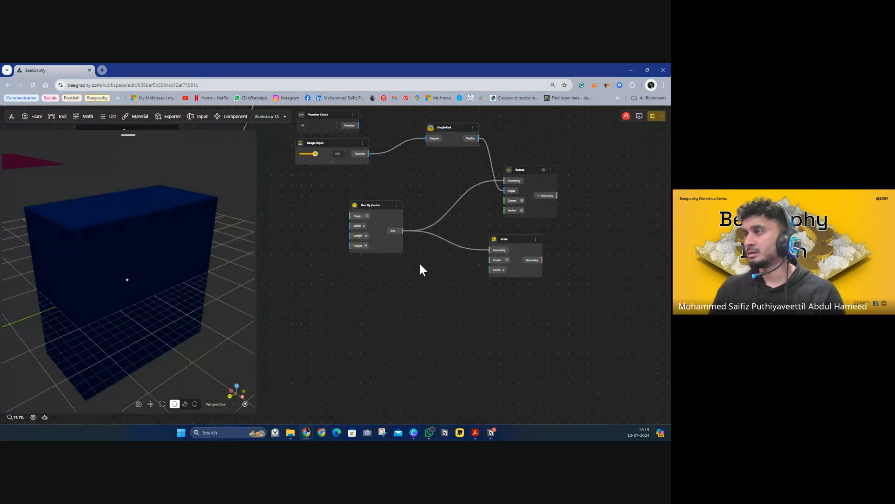
scroll(421, 269, "up", 1)
left_click(374, 220)
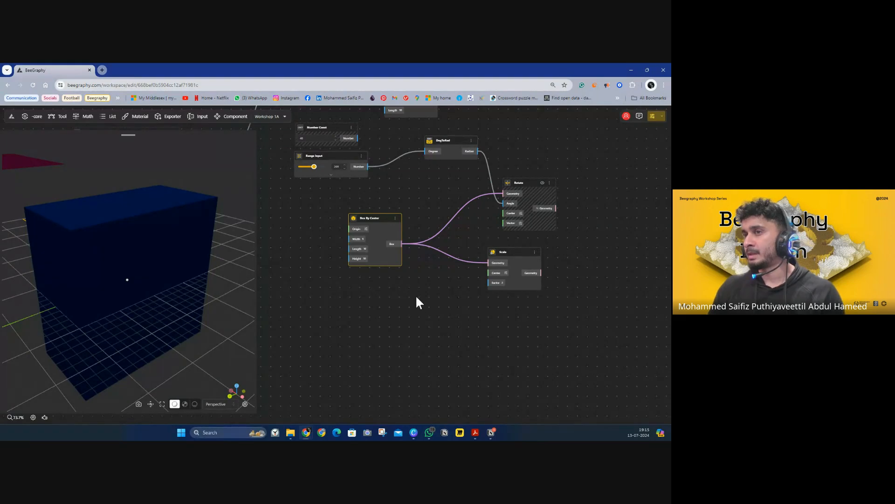
left_click(534, 252)
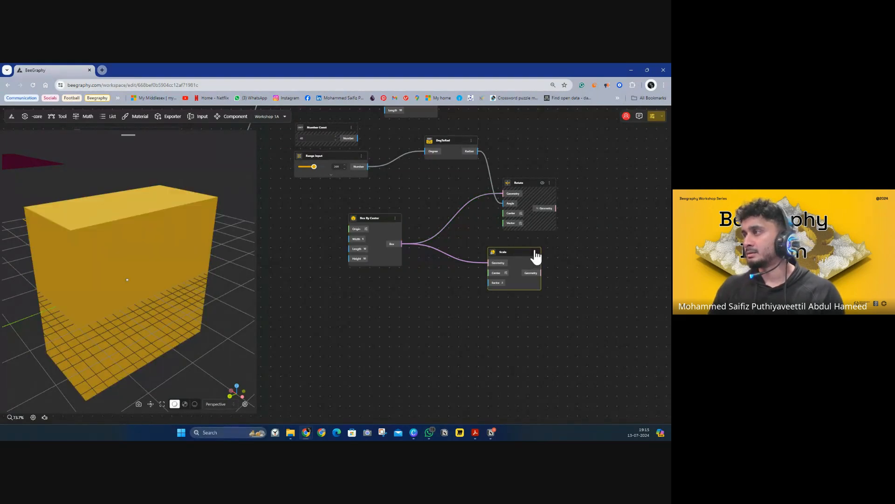
left_click(415, 294)
Step: Add a Range Input node with a maximum of 2.00 to the empty canvas below the Box By Center node
double_click(402, 317)
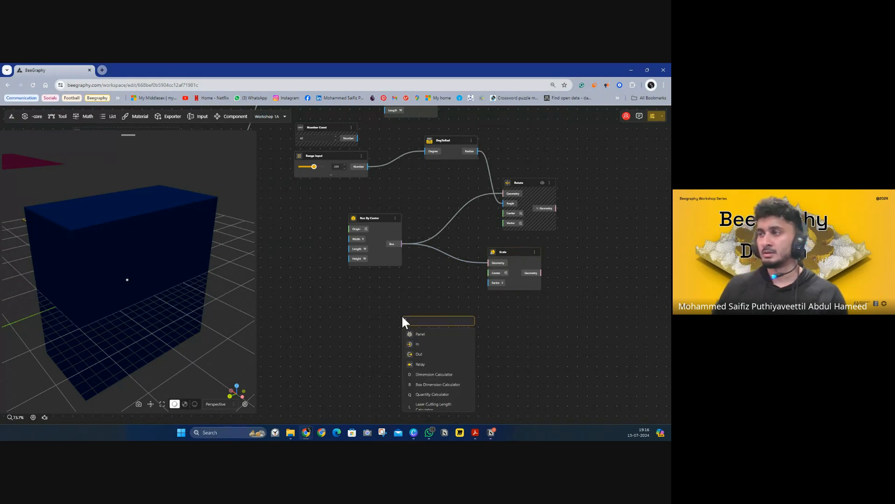
type("10")
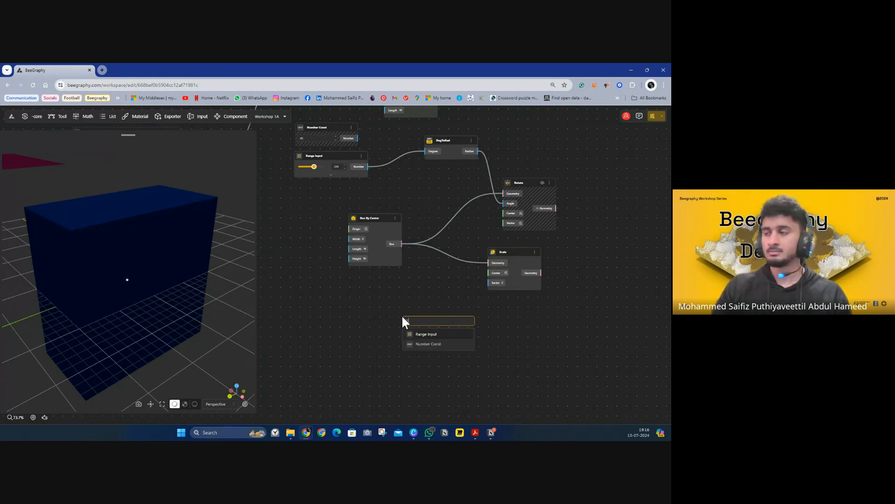
type("01")
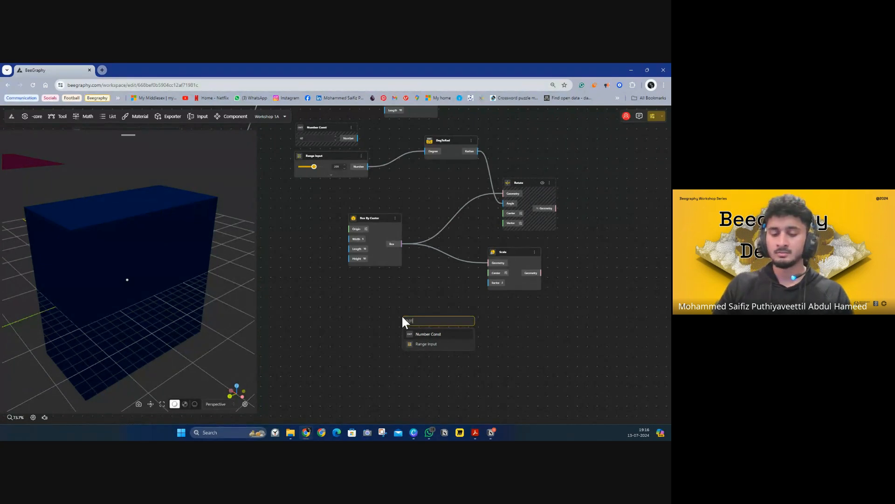
type(" *")
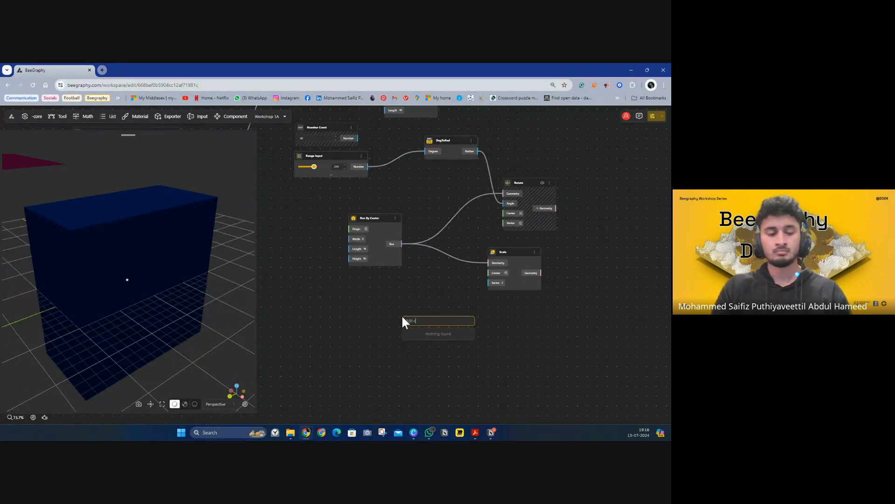
type("2.00")
key("Return")
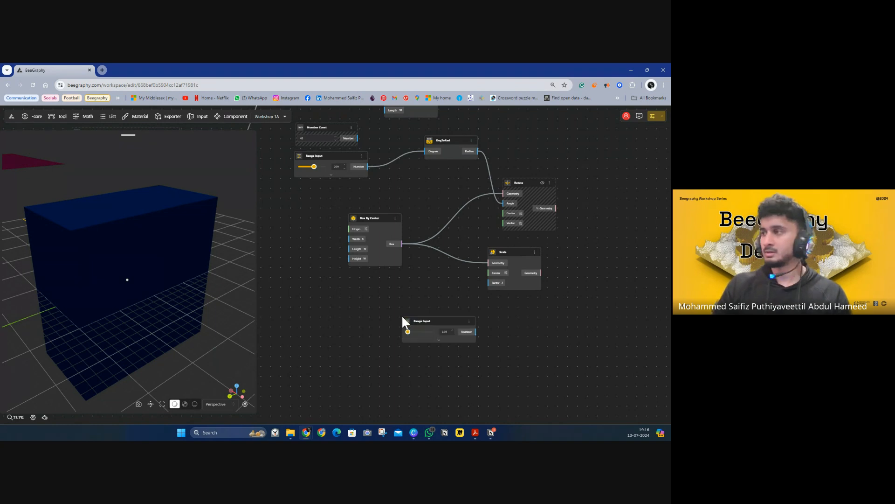
Step: Connect the new Range Input to the Scale node's Factor, place it beneath the Box By Center node and tidy the Scale node's position
left_click_drag(477, 332, 489, 282)
left_click_drag(408, 332, 395, 286)
left_click_drag(494, 254, 516, 233)
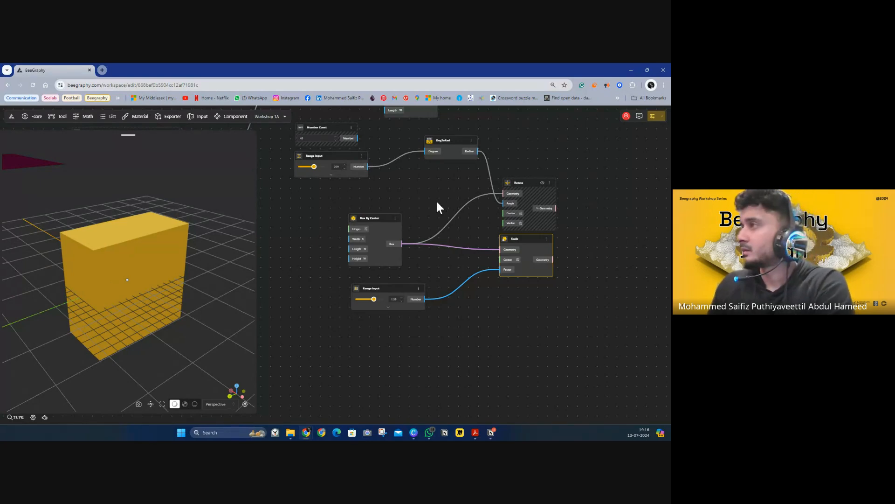
Step: Examine the complete node graph, from the point and curve nodes to the box's Rotate and Scale setup
left_click_drag(533, 174, 519, 272)
left_click_drag(420, 191, 515, 199)
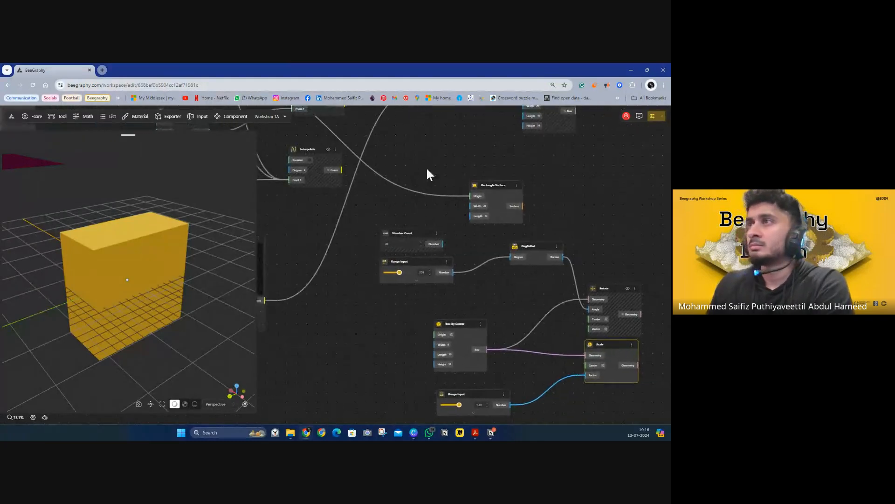
left_click_drag(404, 158, 507, 226)
left_click_drag(400, 195, 413, 198)
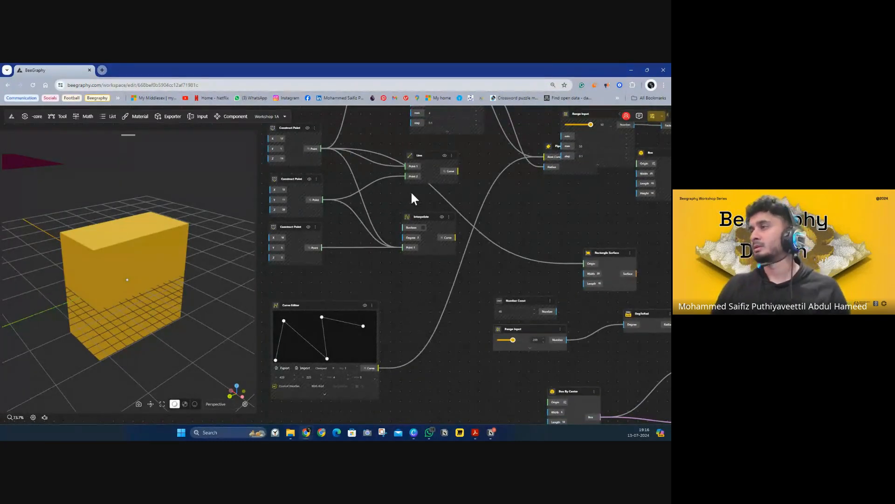
scroll(413, 192, "down", 8)
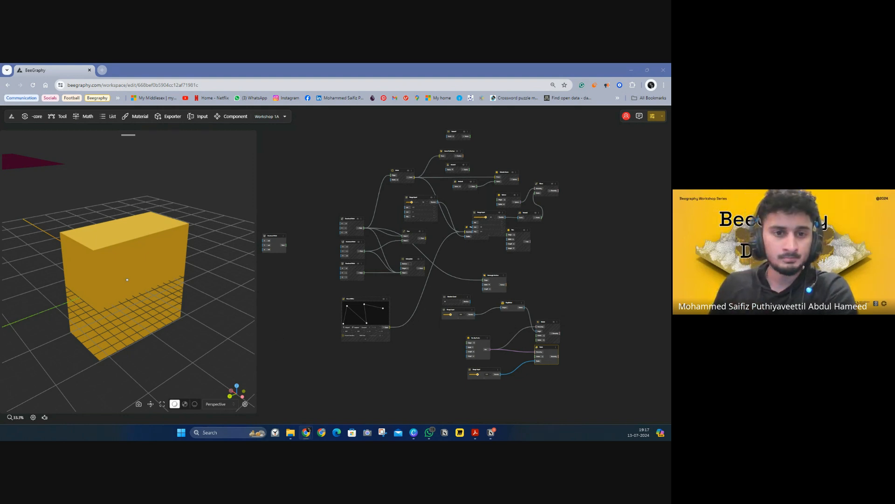
mouse_move(415, 431)
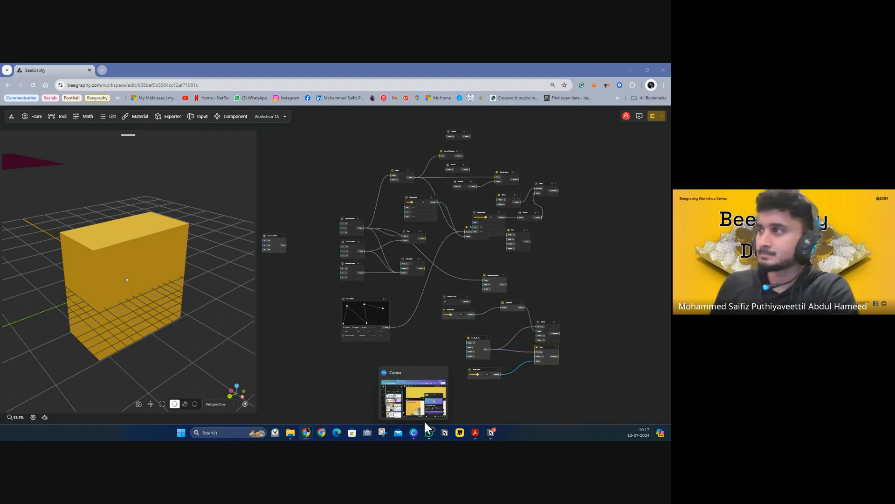
left_click(334, 360)
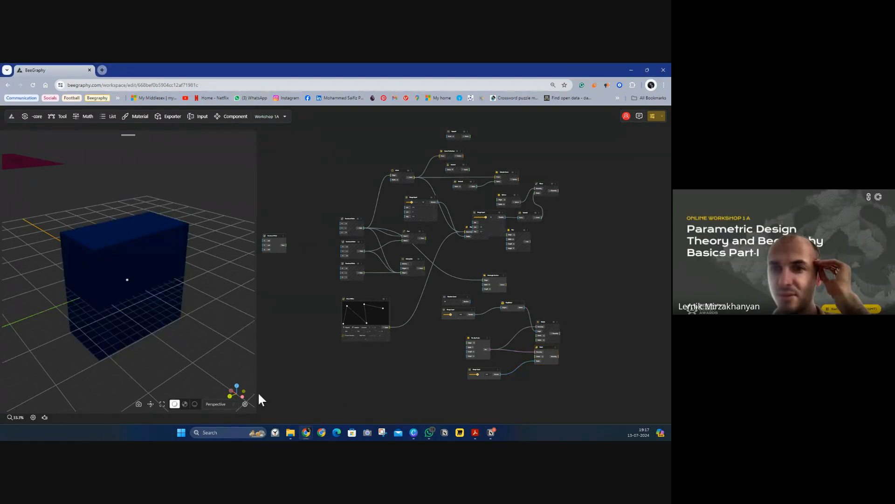
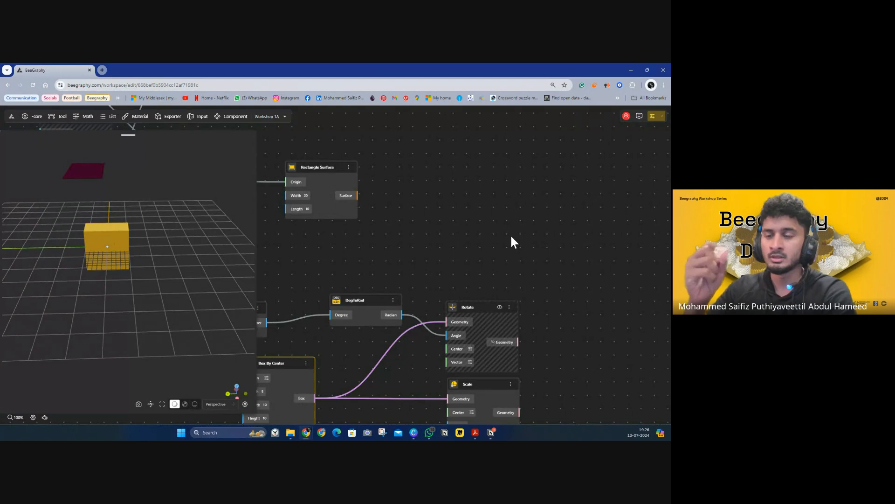
Step: Examine which viewport geometry comes from the Rectangle Surface, Box By Center and Scale nodes by selecting each of them
left_click_drag(400, 265, 455, 291)
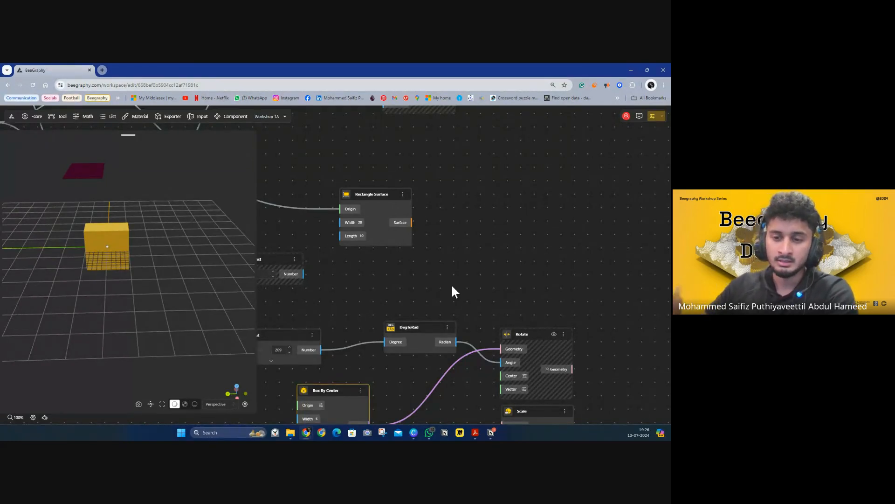
left_click(385, 204)
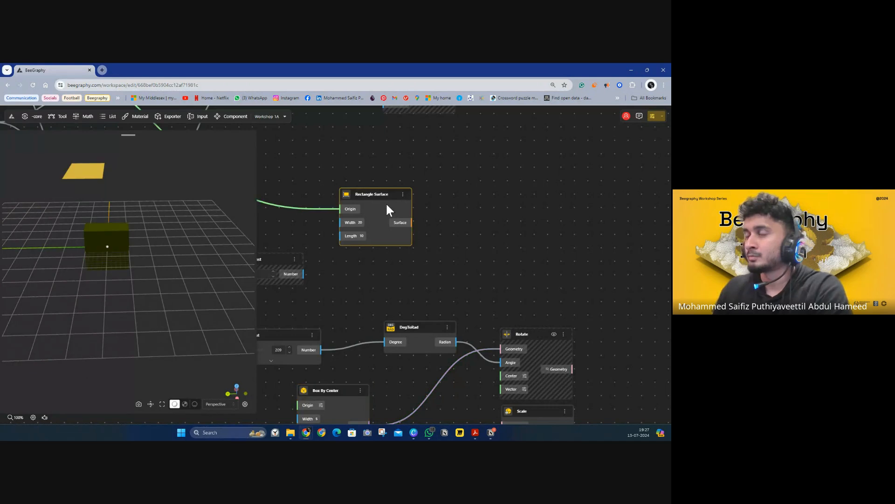
left_click(116, 254)
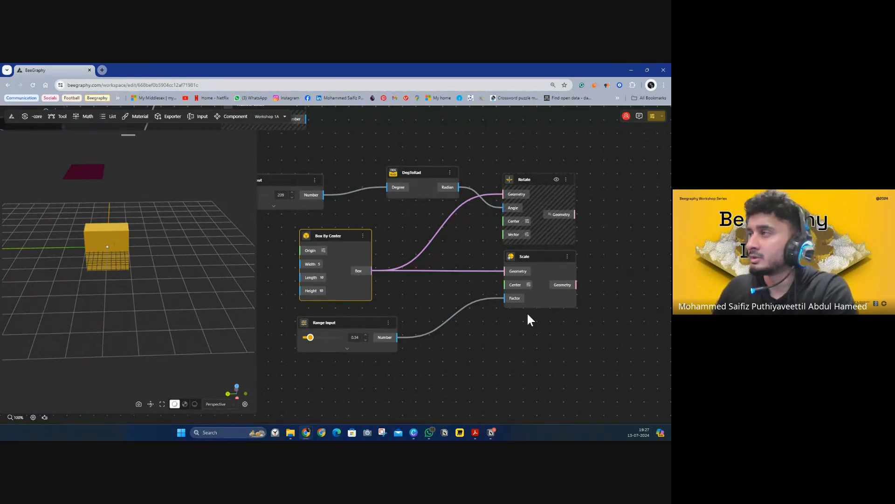
left_click_drag(530, 316, 406, 278)
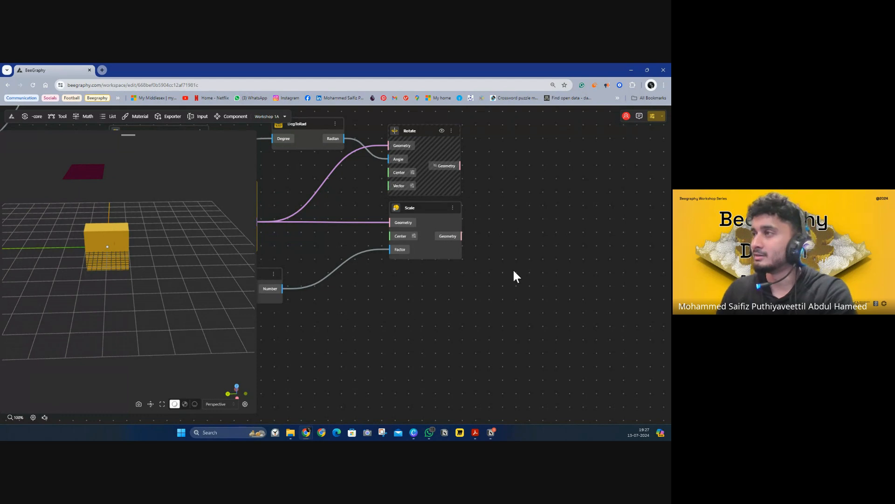
left_click_drag(501, 244, 504, 332)
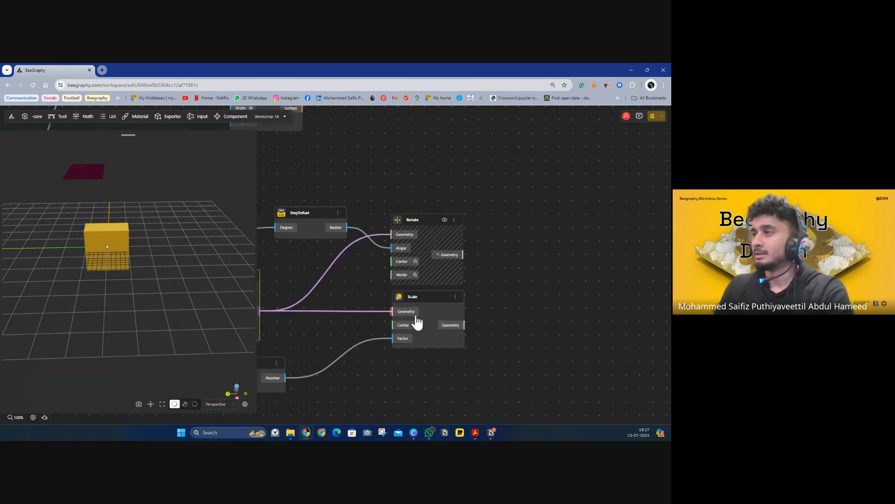
left_click(421, 301)
left_click(111, 236)
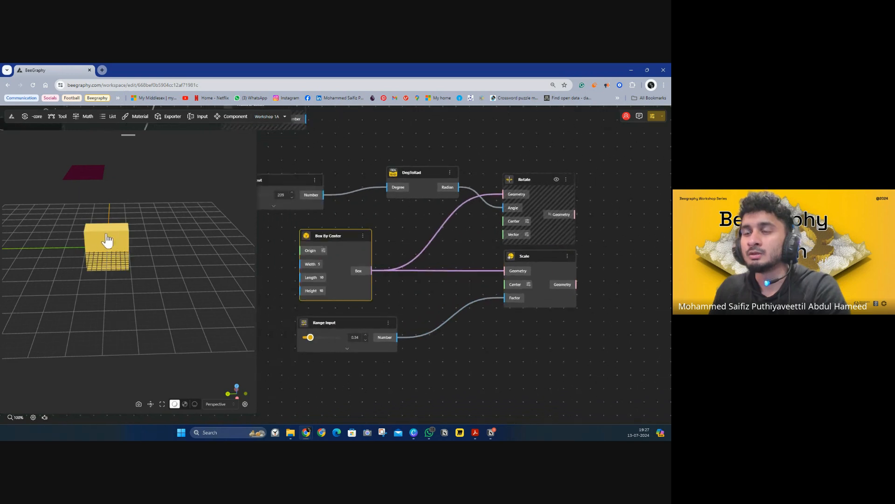
scroll(137, 255, "up", 2)
left_click(551, 264)
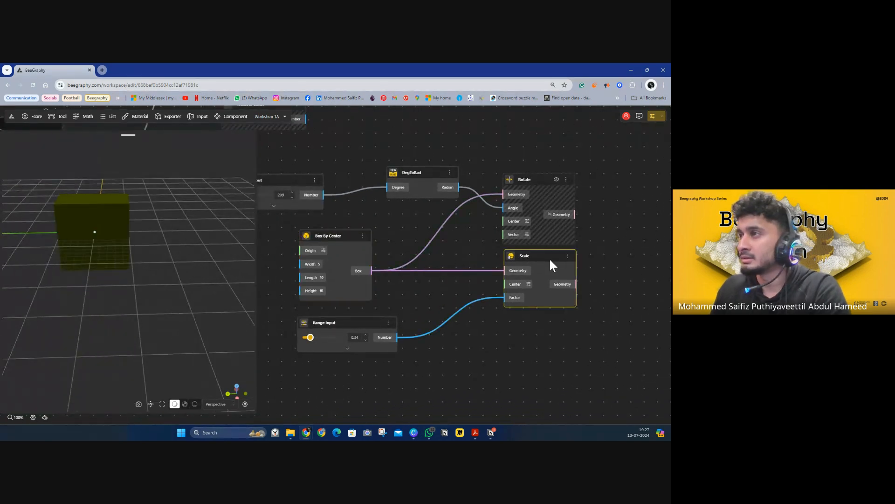
left_click_drag(609, 311, 481, 278)
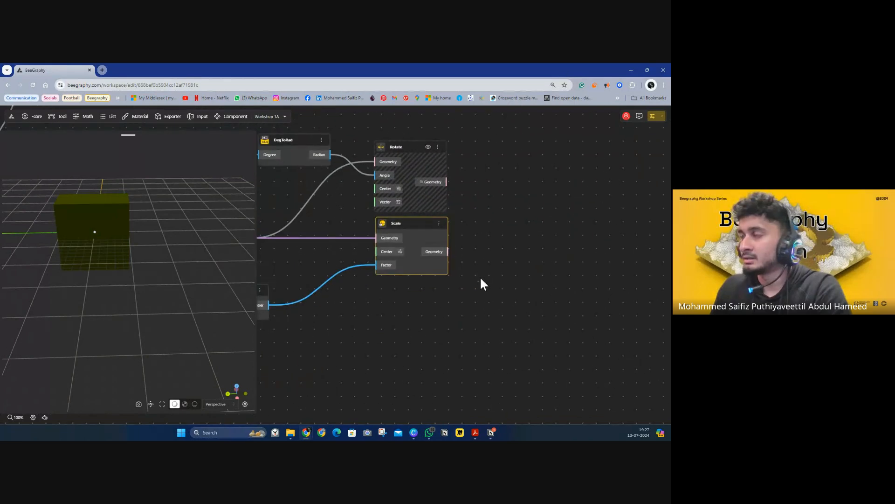
left_click_drag(70, 303, 99, 300)
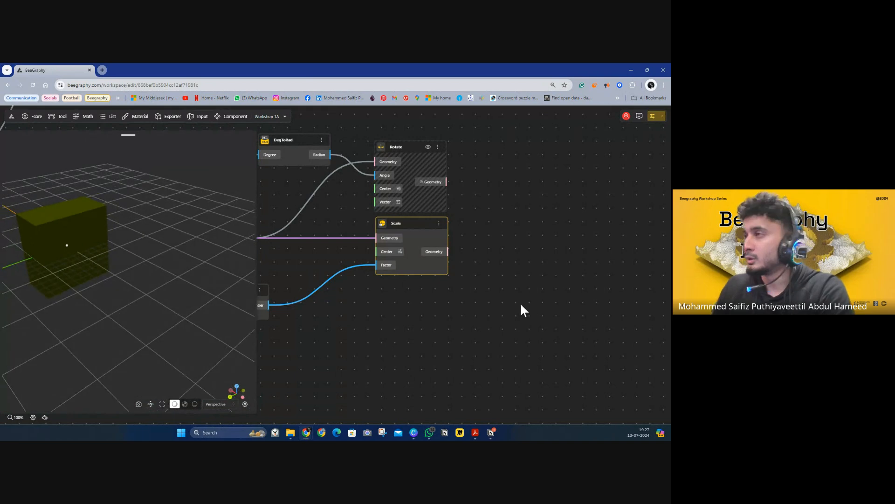
Step: Add a Sphere node and place it below the Scale node
double_click(516, 317)
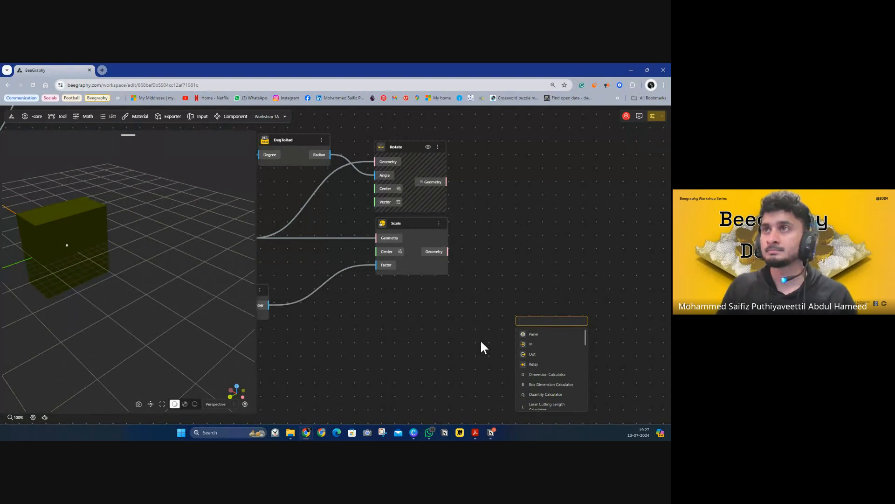
type("sph")
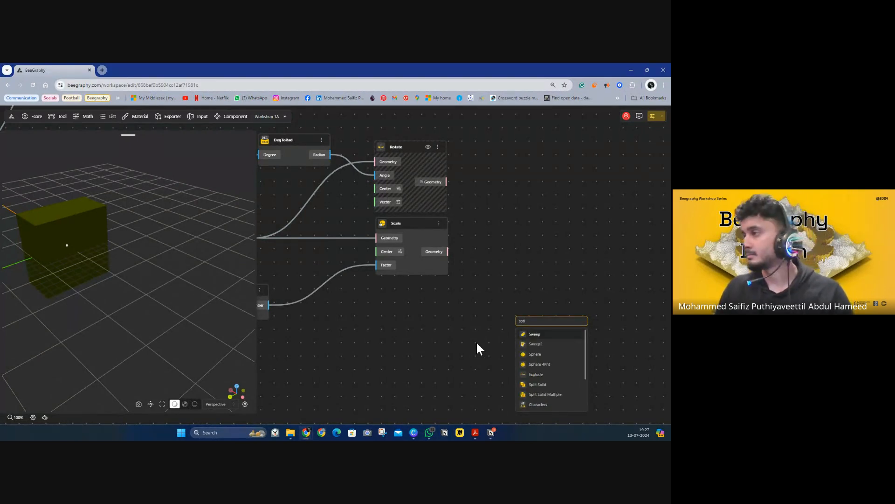
left_click(535, 355)
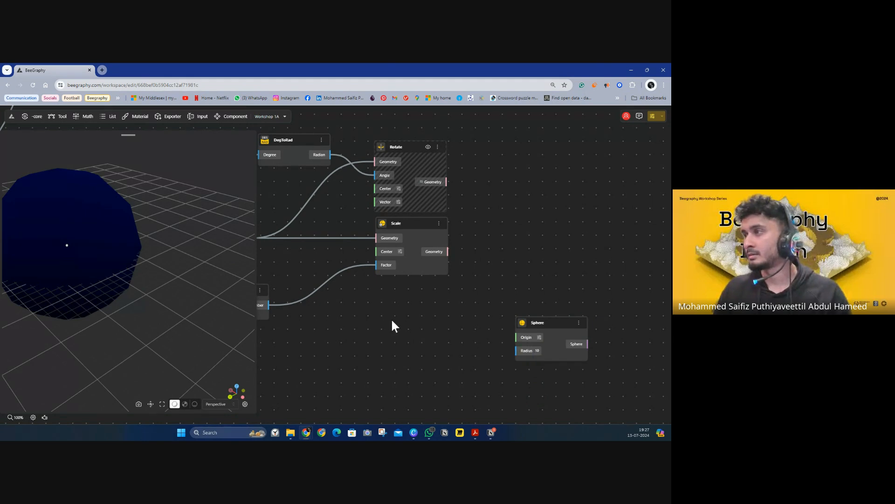
left_click_drag(530, 332, 388, 357)
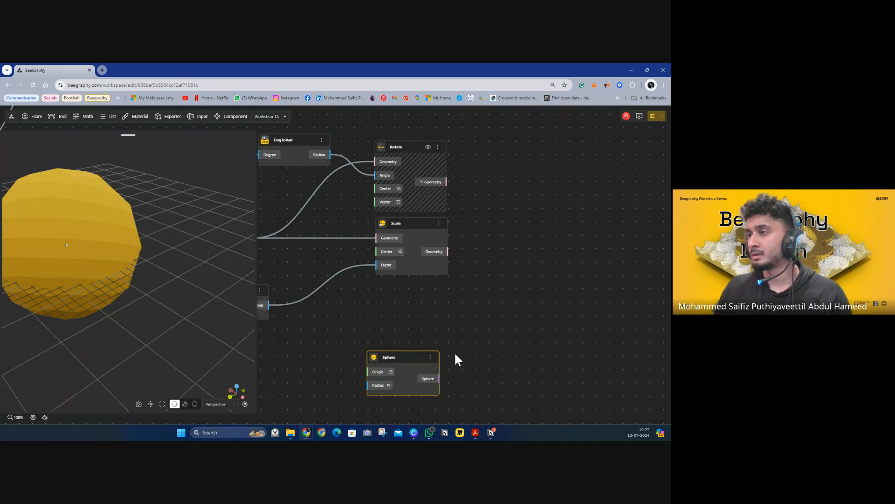
Step: Set the Sphere node's radius to 5
left_click_drag(455, 354, 568, 303)
left_click_drag(500, 307, 513, 308)
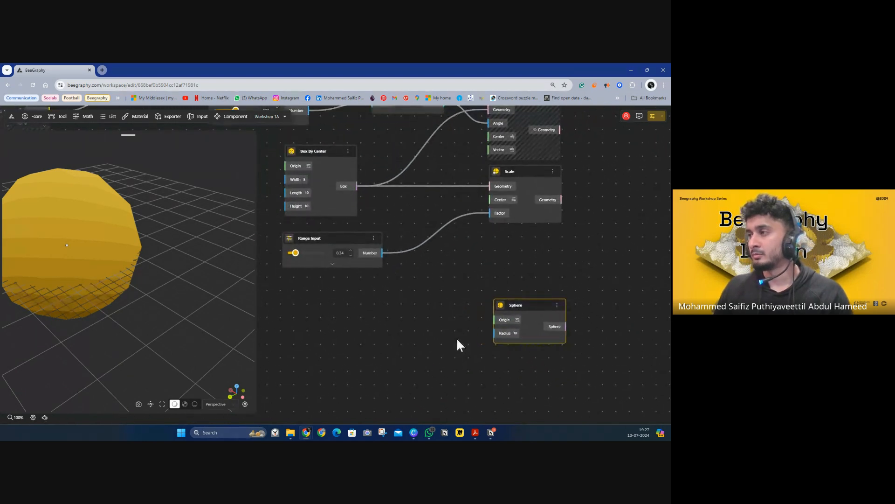
double_click(382, 348)
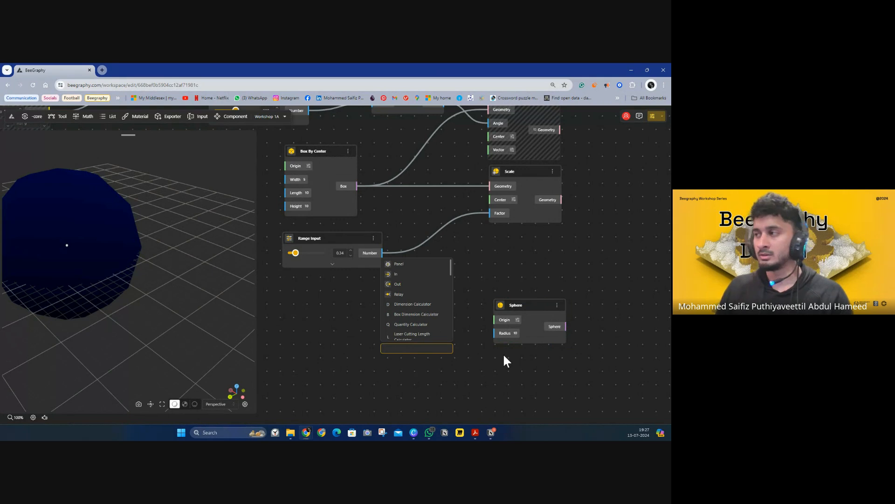
left_click(517, 334)
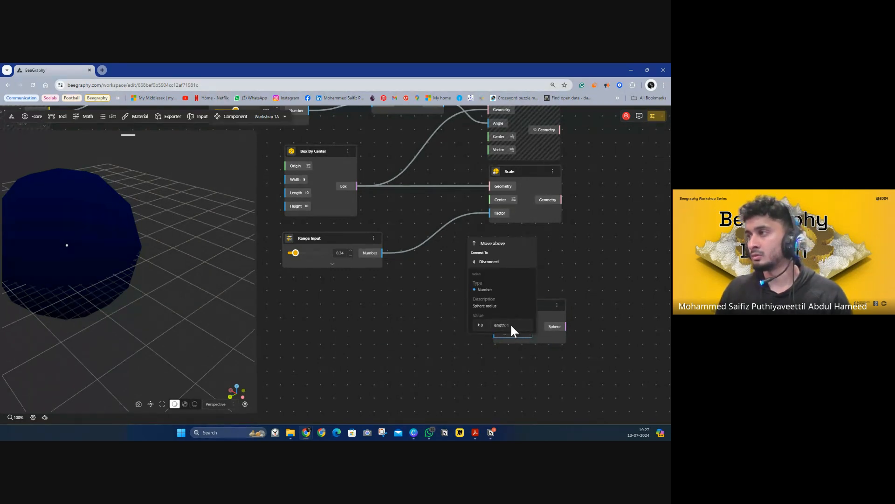
left_click(517, 334)
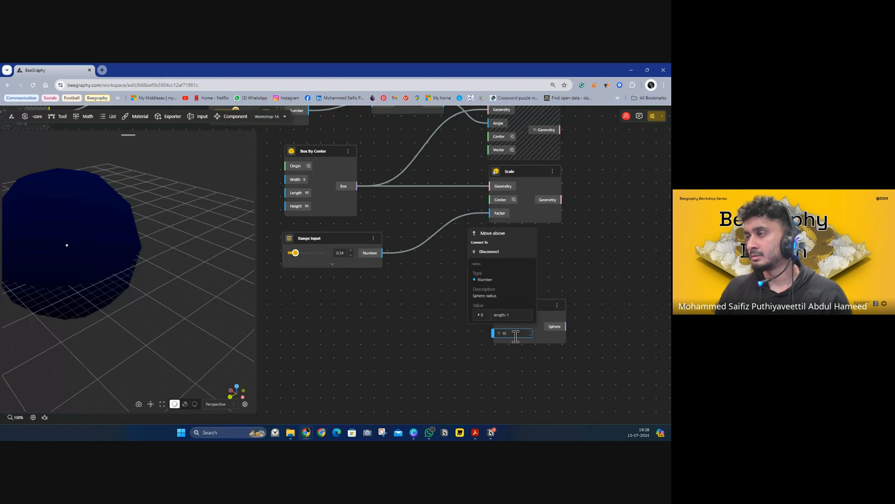
type("5")
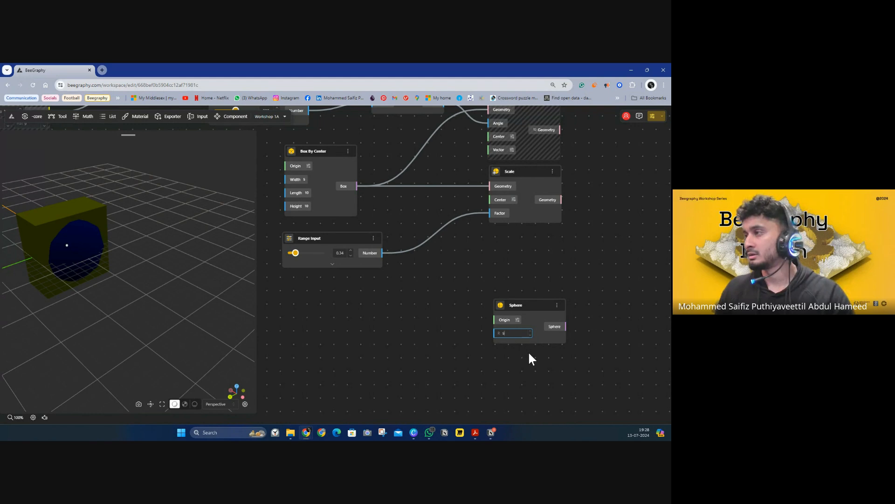
key("Return")
left_click_drag(133, 294, 197, 230)
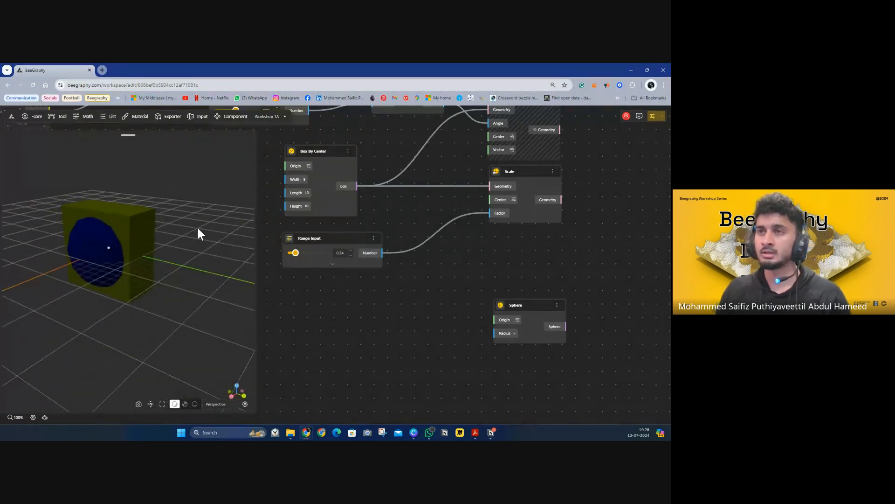
left_click(108, 231)
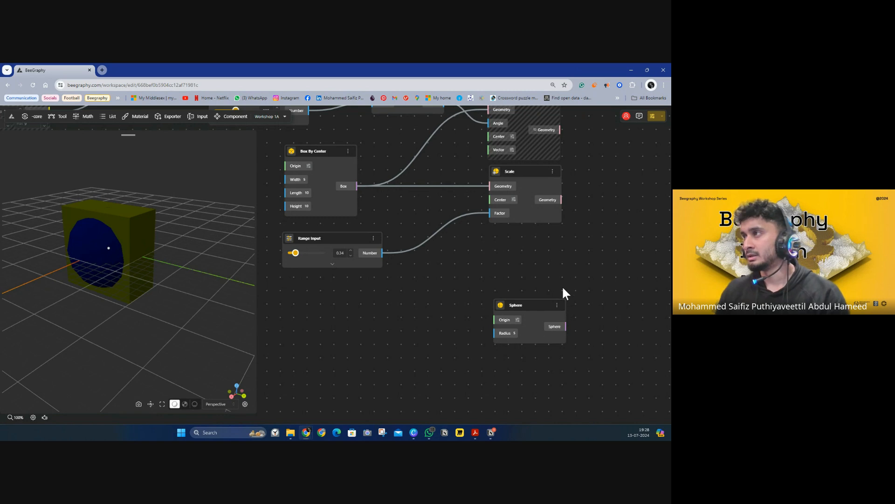
Step: Add a Solid Union node beside the Scale and Sphere nodes and connect both of their outputs to its Solid 1 input
left_click_drag(562, 285, 446, 331)
left_click(391, 222)
left_click(408, 356)
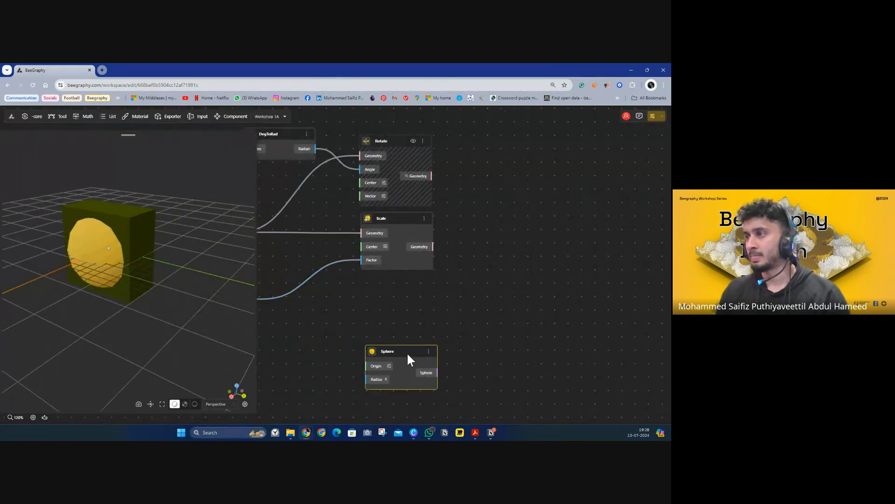
left_click(53, 117)
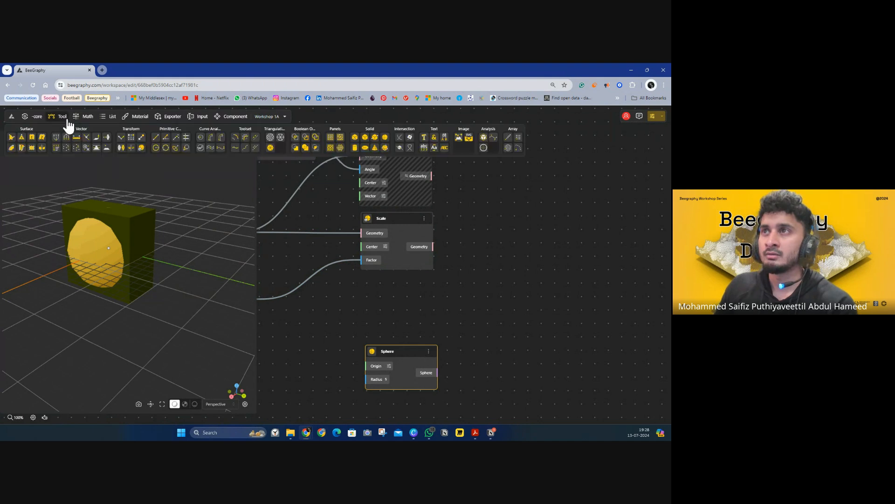
left_click(265, 156)
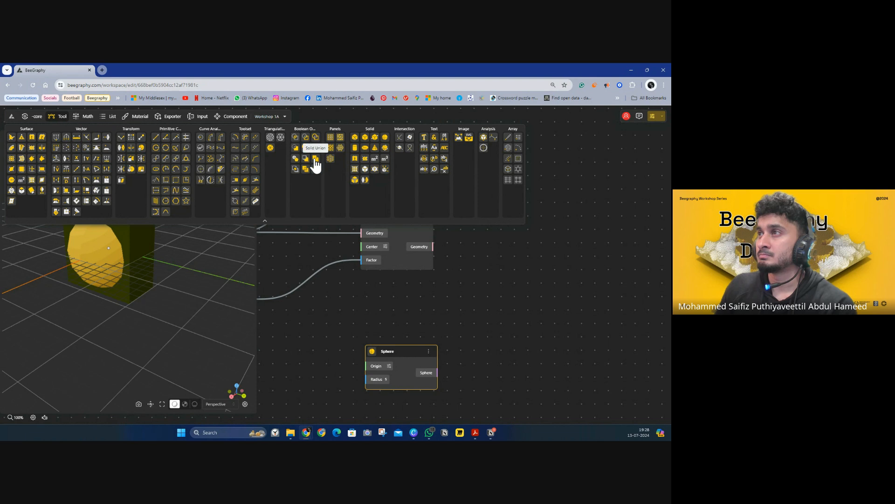
left_click_drag(317, 166, 521, 304)
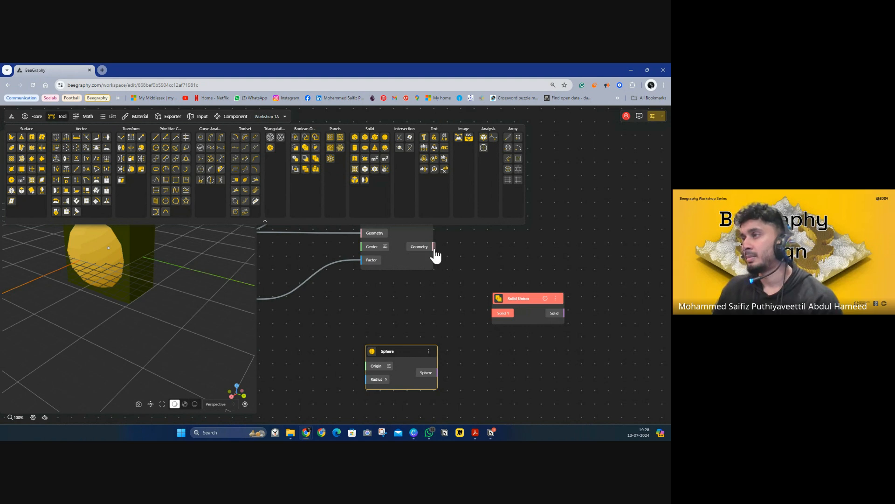
left_click_drag(434, 246, 492, 313)
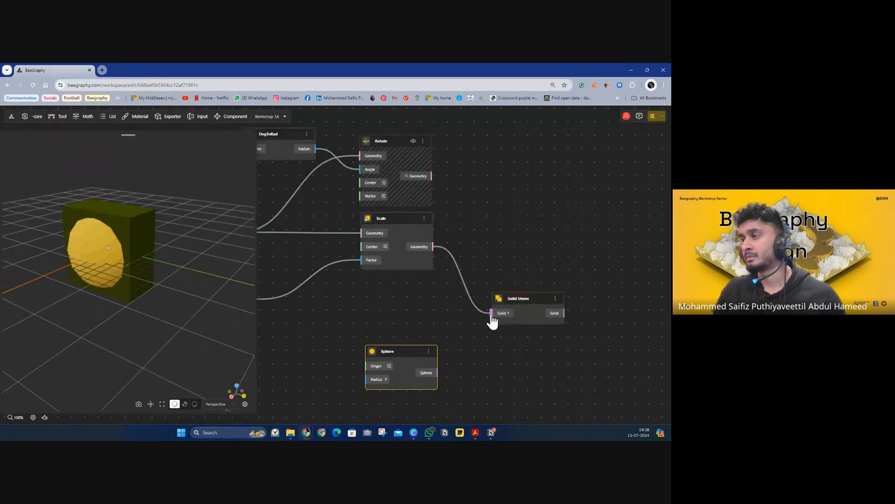
left_click_drag(437, 372, 493, 315)
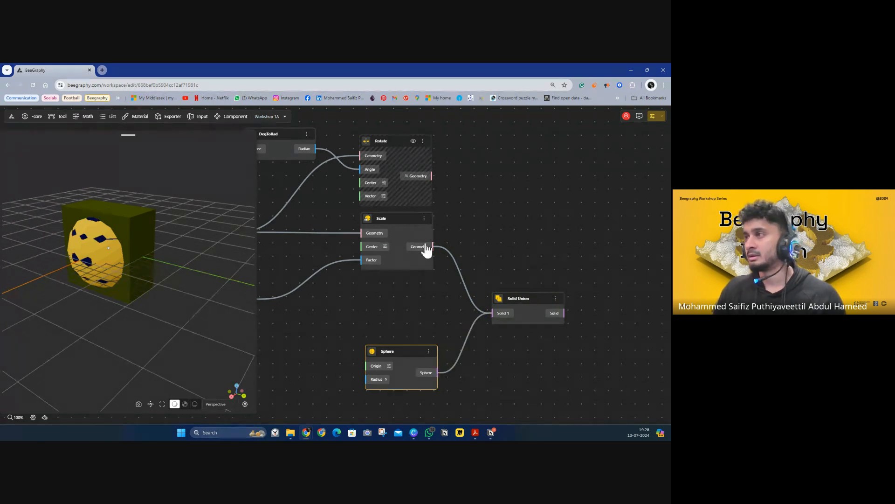
Step: Hide the previews of the Scale and Sphere nodes
right_click(428, 228)
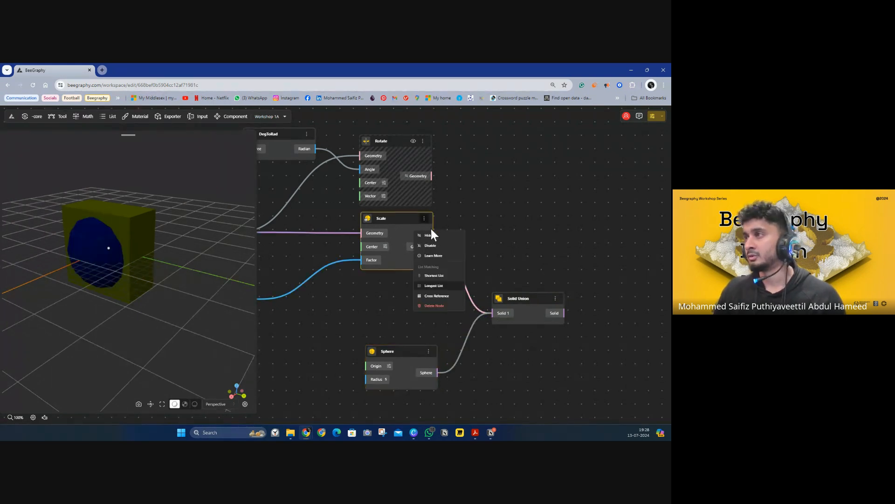
left_click(430, 351)
left_click(439, 365)
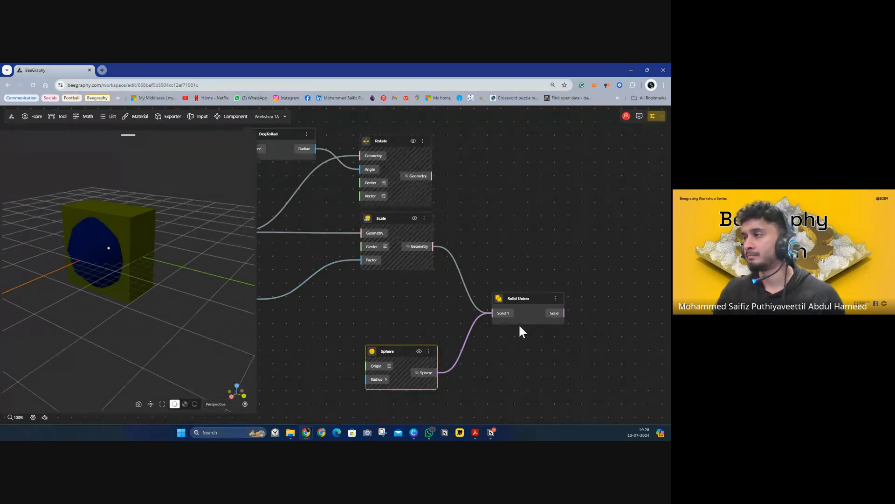
left_click(529, 301)
Step: Connect the Box By Center node's Box output to the Solid Union's Solid 1 input and remove the Scale node's connection to it
left_click_drag(221, 290, 72, 275)
left_click(160, 237)
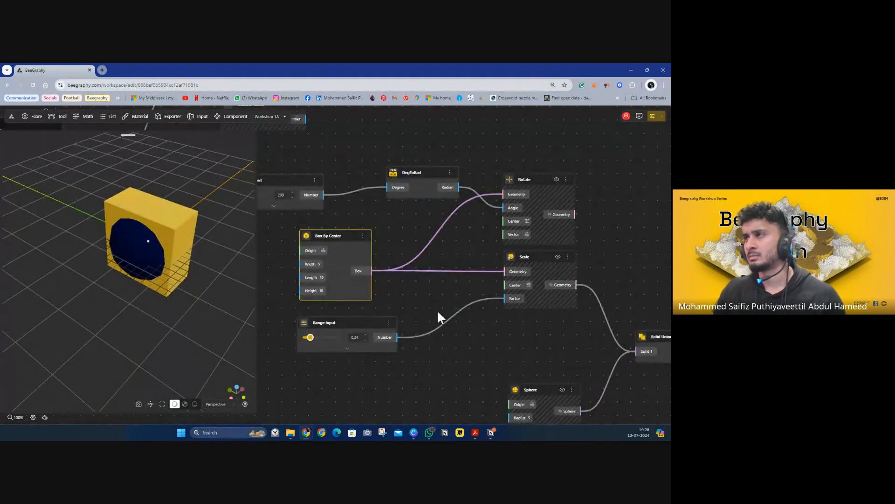
left_click_drag(477, 331, 383, 318)
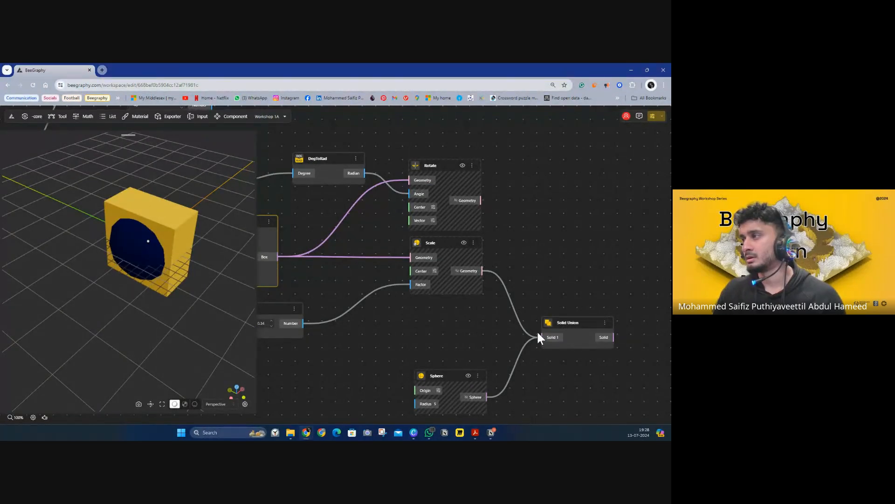
left_click_drag(541, 338, 279, 256)
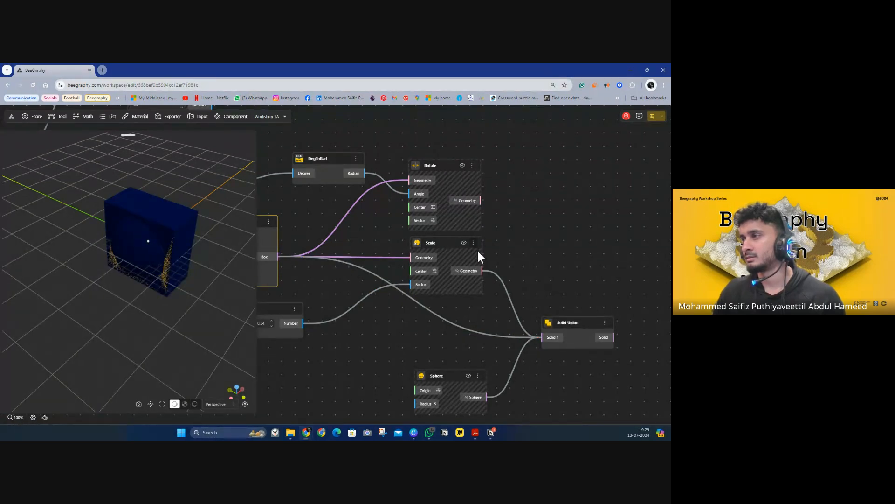
left_click_drag(530, 325, 528, 326)
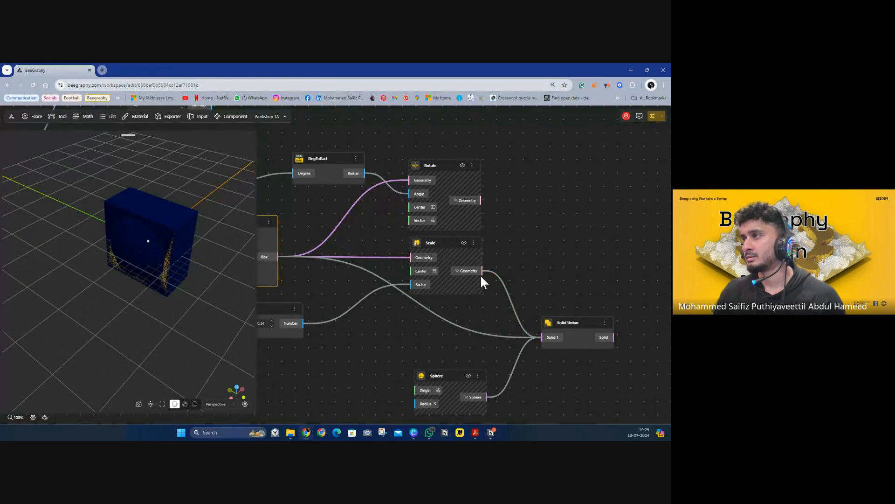
key("ctrl+z")
left_click_drag(361, 268, 412, 243)
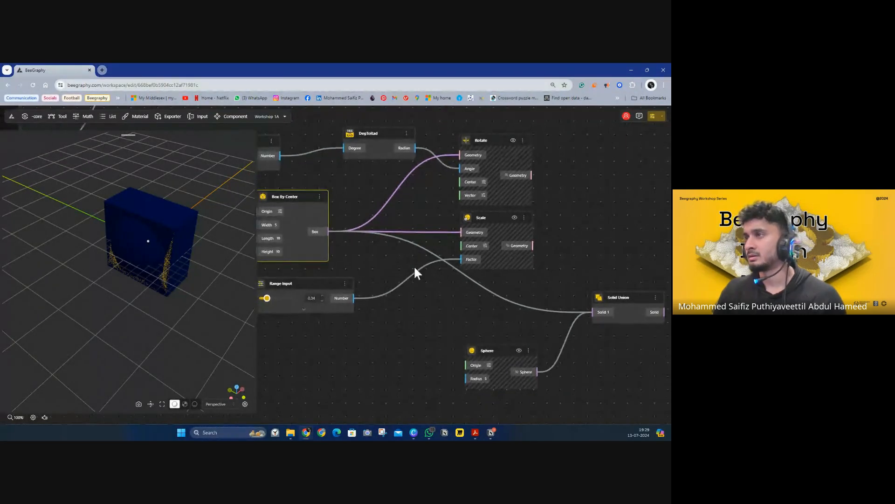
left_click_drag(507, 274, 346, 258)
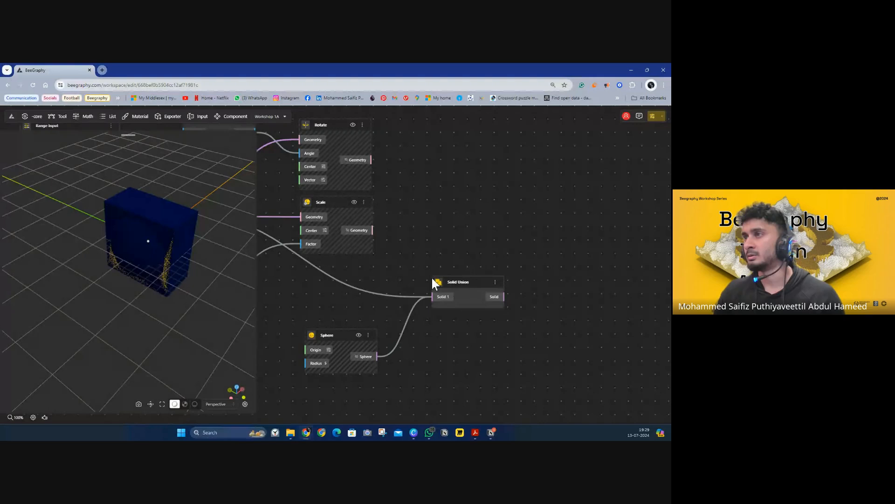
left_click(474, 289)
left_click_drag(211, 260, 124, 243)
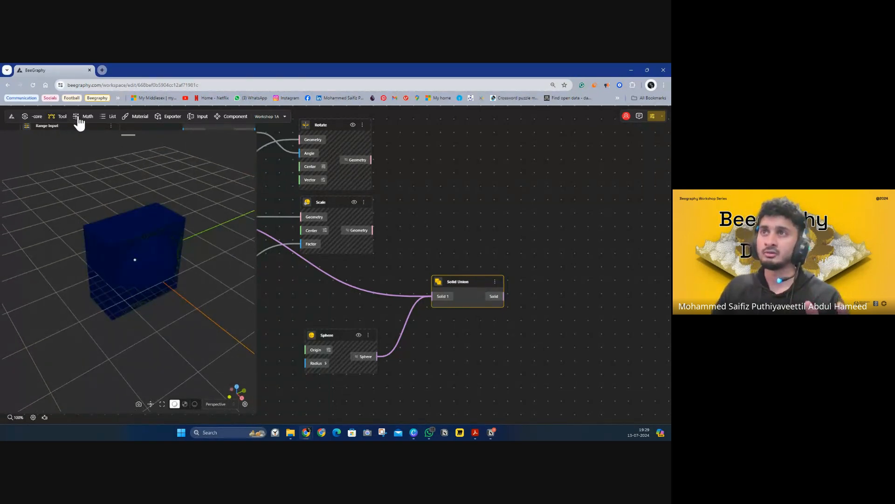
Step: Add a Solid Difference node and place it below the Solid Union node
left_click(64, 118)
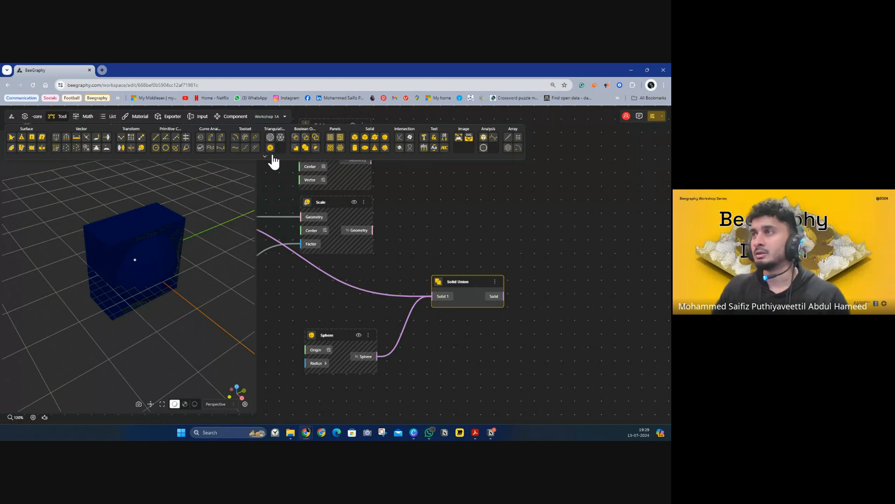
left_click(264, 156)
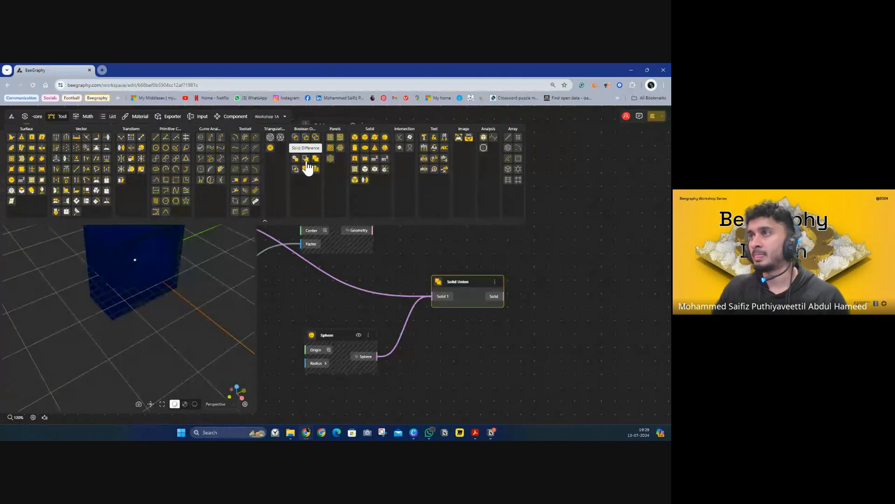
left_click_drag(306, 164, 503, 322)
left_click(424, 329)
Step: Connect the box to the Solid Difference's Solid input and the sphere to Solid 1, moving the Sphere node clear of the wires
left_click_drag(410, 283, 442, 289)
left_click_drag(276, 209, 546, 333)
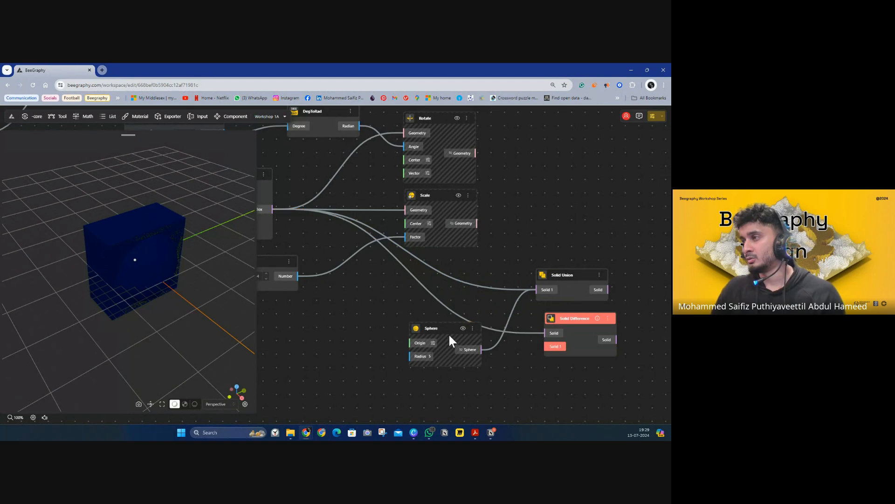
left_click_drag(449, 333, 544, 347)
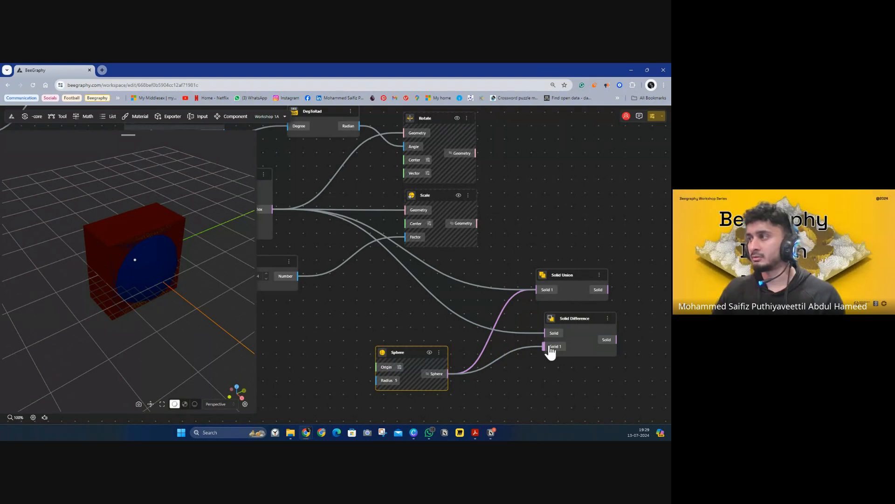
left_click(586, 320)
Step: Hide the preview of the Solid Union node
left_click_drag(424, 310, 376, 292)
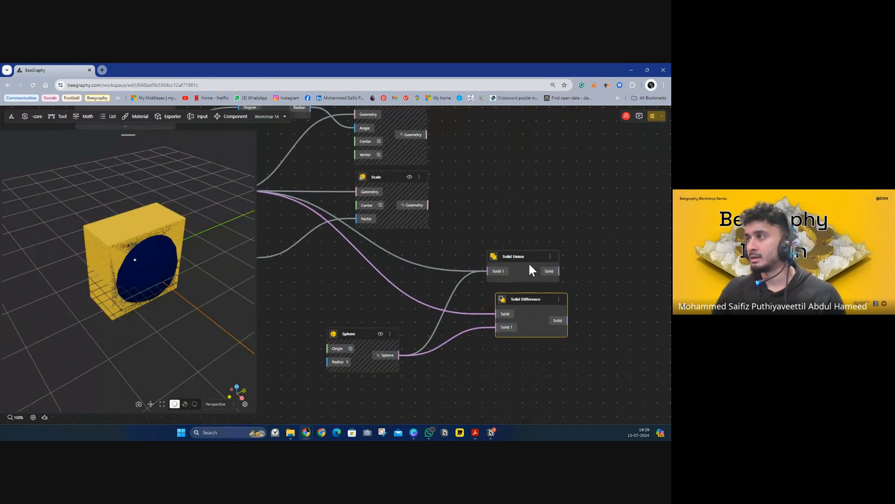
left_click(551, 256)
left_click(561, 270)
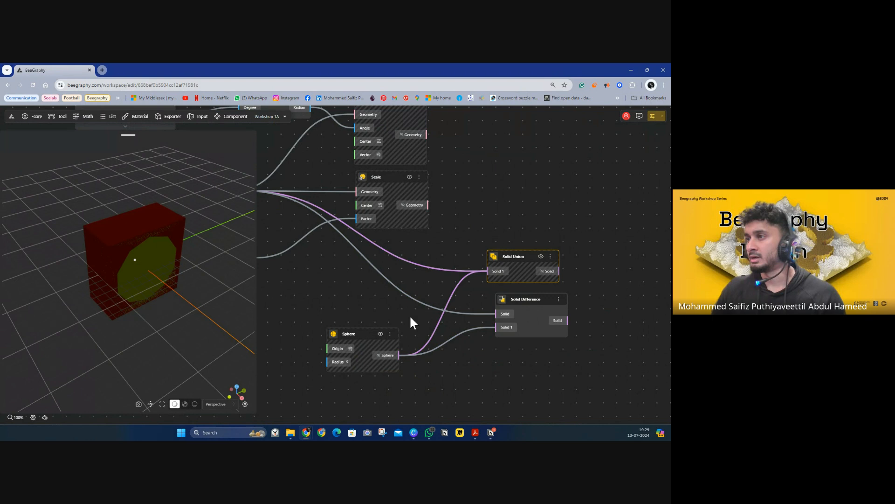
left_click(391, 334)
left_click(390, 345)
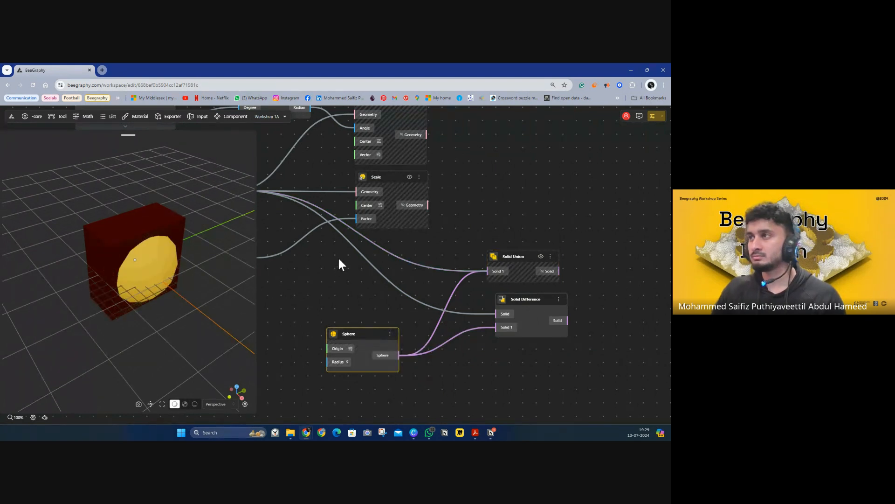
left_click_drag(339, 260, 441, 281)
left_click_drag(435, 312, 387, 287)
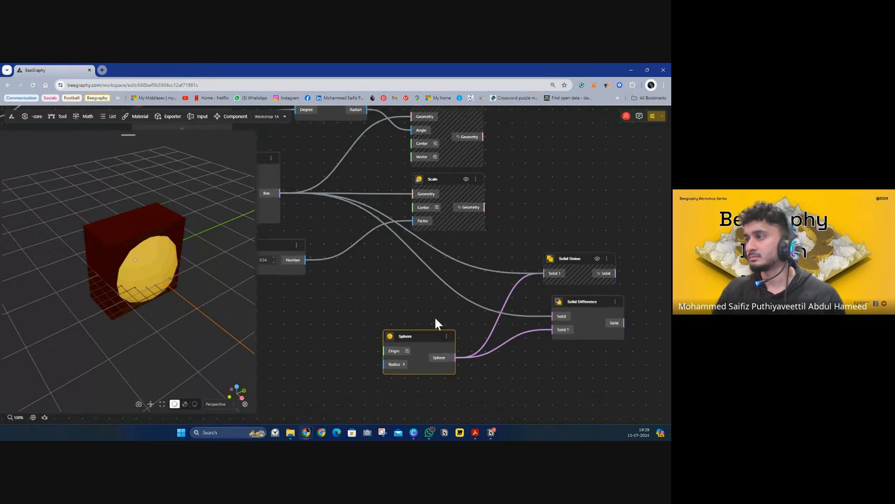
left_click(446, 336)
left_click(459, 348)
mouse_move(428, 310)
left_mouse_down()
mouse_move(410, 296)
mouse_move(416, 306)
left_mouse_up()
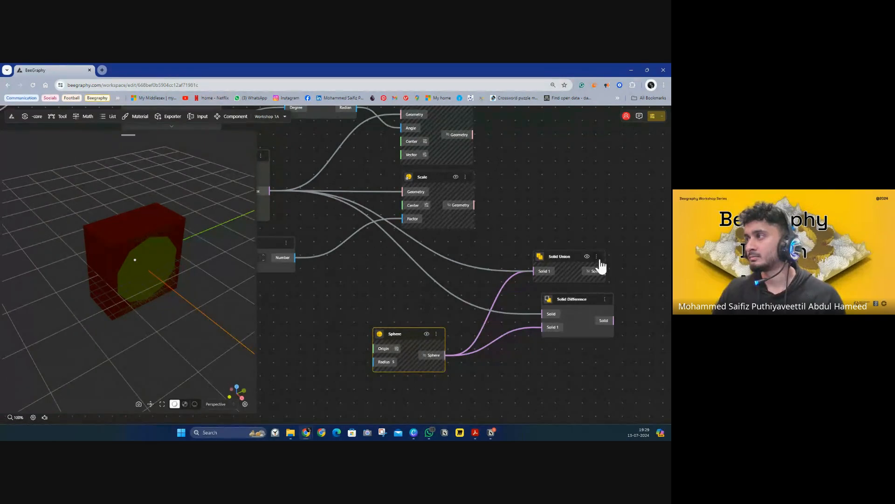
Step: Find the node behind the solid box still covering the Solid Difference result and hide the Box By Center node's preview
left_click(583, 299)
left_click_drag(216, 279, 201, 301)
left_click_drag(343, 287, 355, 310)
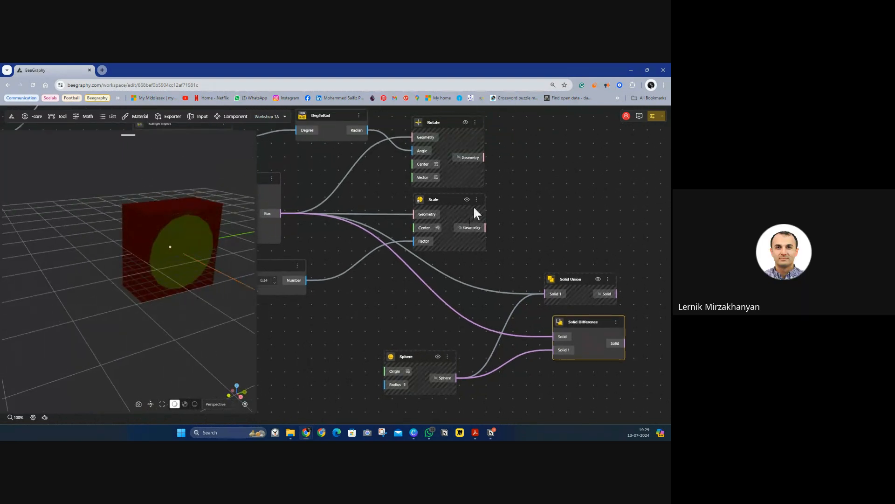
scroll(474, 213, "down", 4, "ctrl")
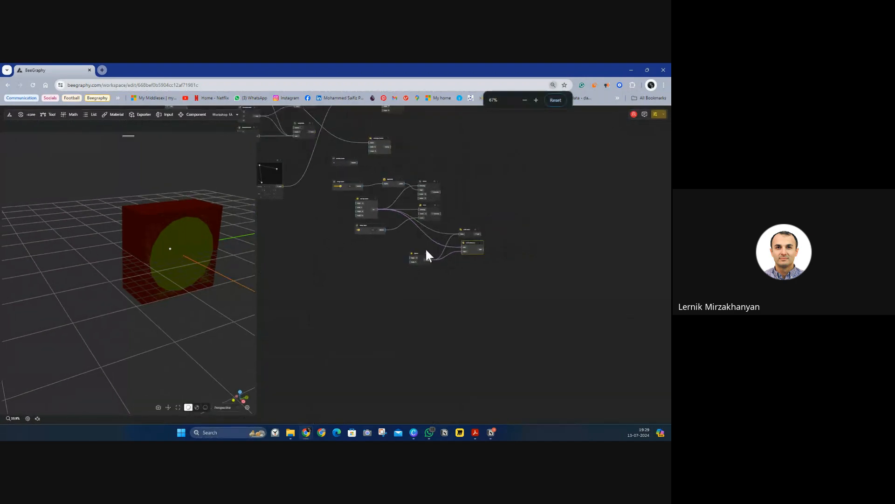
left_click_drag(420, 225, 436, 293)
double_click(196, 241)
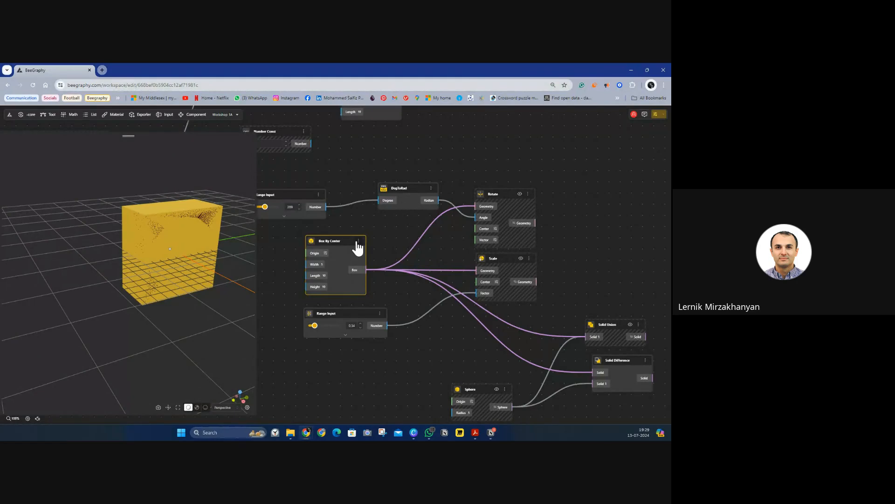
left_click(358, 241)
left_click(372, 253)
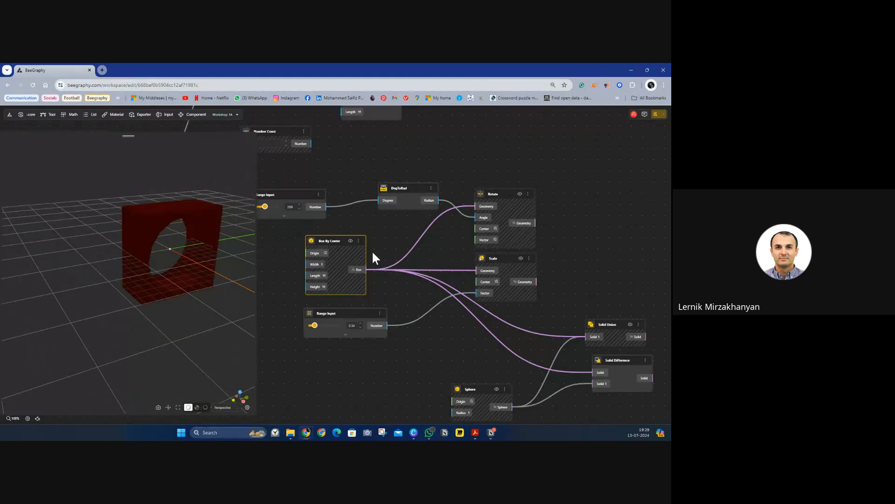
Step: Examine the Solid Difference result of the box and sphere from several angles and distances in the 3D view
mouse_move(202, 260)
left_mouse_down()
mouse_move(46, 245)
mouse_move(173, 236)
mouse_move(155, 246)
left_mouse_up()
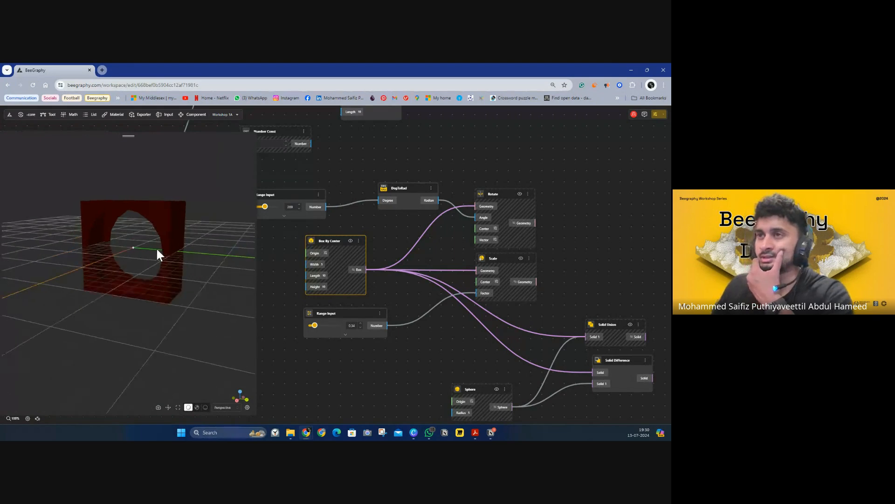
scroll(156, 246, "down", 5)
left_click(139, 266)
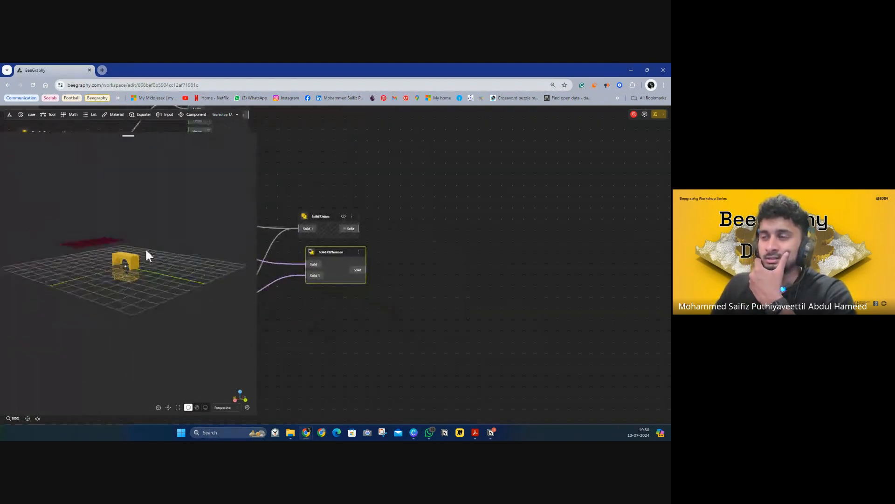
left_click_drag(144, 248, 73, 241)
scroll(109, 248, "up", 5)
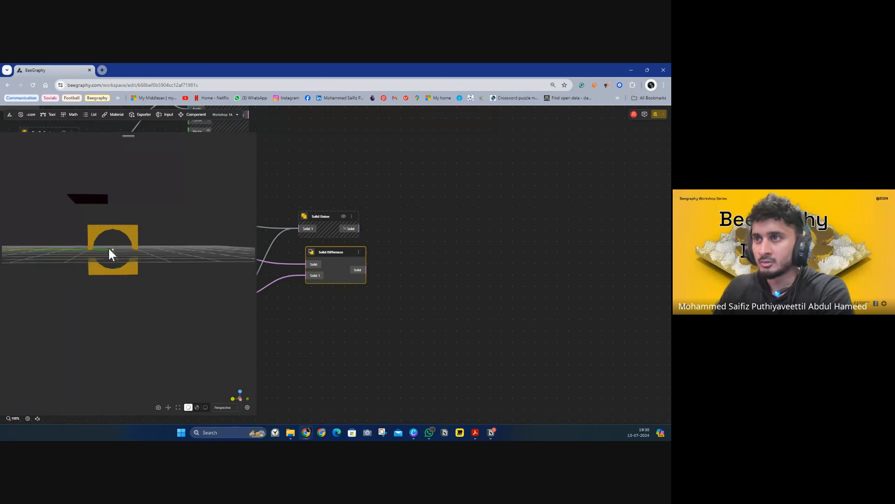
mouse_move(109, 248)
left_mouse_down()
mouse_move(98, 264)
mouse_move(106, 245)
mouse_move(99, 212)
mouse_move(130, 210)
mouse_move(138, 230)
mouse_move(107, 258)
left_mouse_up()
scroll(118, 228, "up", 5)
scroll(106, 258, "down", 6)
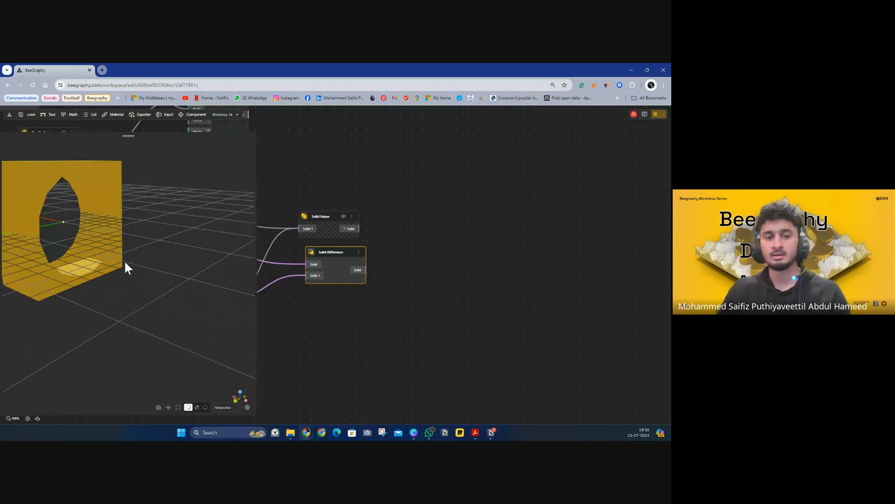
Step: Hide the preview of the Solid Difference node
left_click_drag(399, 220, 428, 280)
middle_click_drag(468, 291, 554, 373)
middle_click_drag(391, 229, 452, 270)
middle_click_drag(421, 234, 474, 288)
middle_click_drag(351, 211, 490, 297)
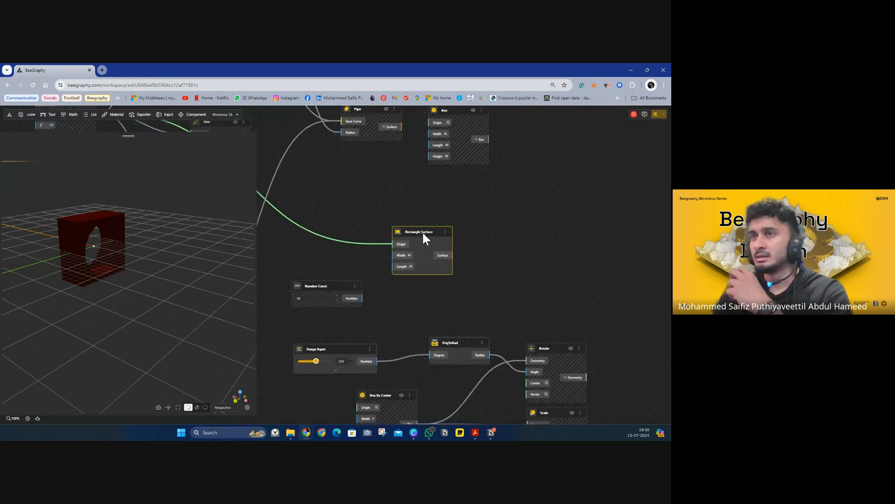
scroll(422, 233, "down", 3)
left_click(125, 242)
middle_click_drag(486, 352, 148, 67)
middle_click_drag(339, 193, 402, 324)
left_click(419, 278)
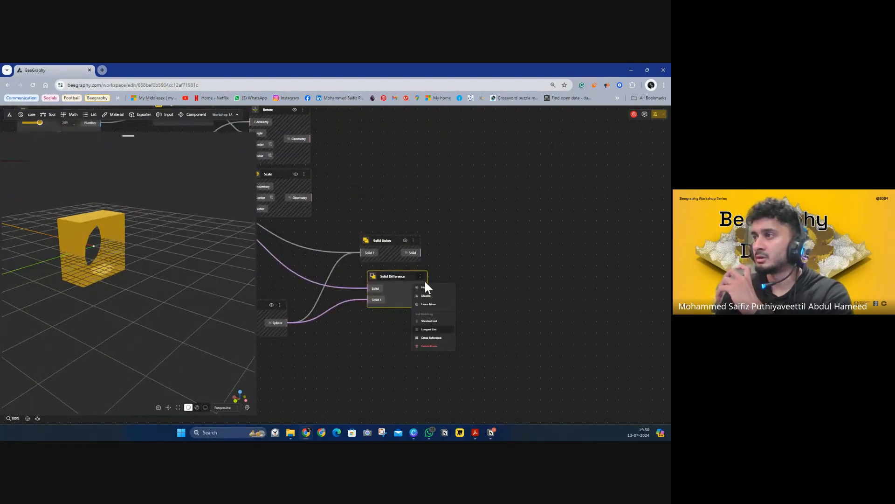
left_click(426, 286)
Step: Select the Rectangle Surface node and bring its surface into full view in the 3D viewport
middle_click_drag(277, 259, 469, 341)
middle_click_drag(427, 291, 466, 348)
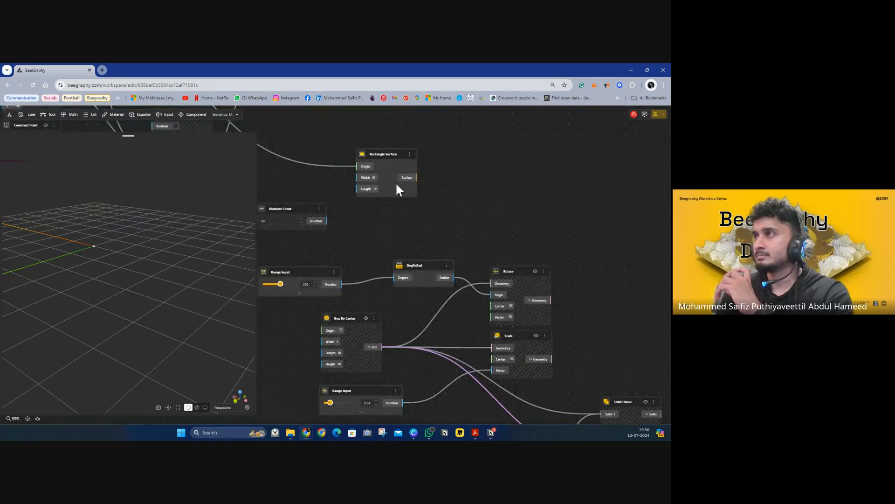
left_click(389, 170)
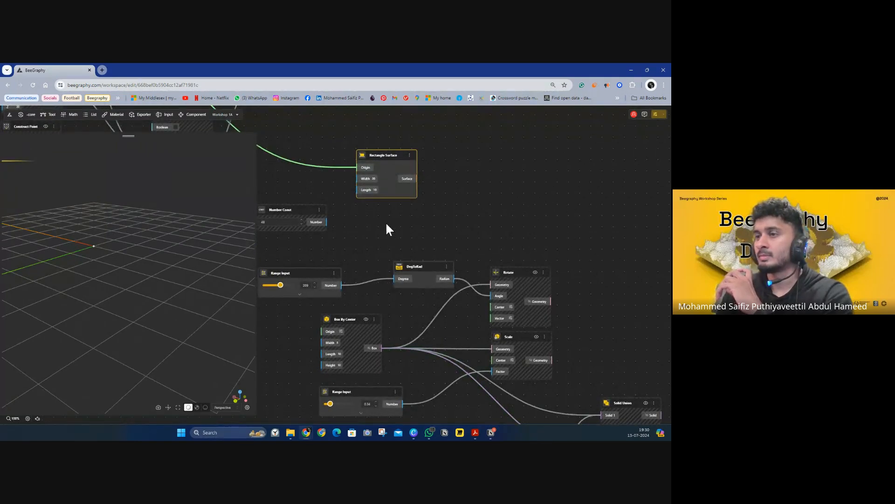
middle_click_drag(385, 221, 411, 264)
scroll(166, 217, "down", 3)
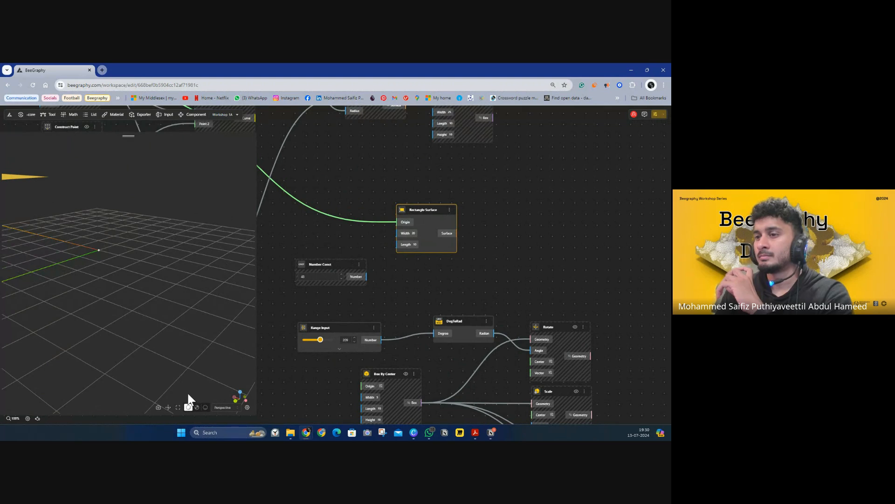
left_click(168, 408)
left_click_drag(168, 348, 150, 350)
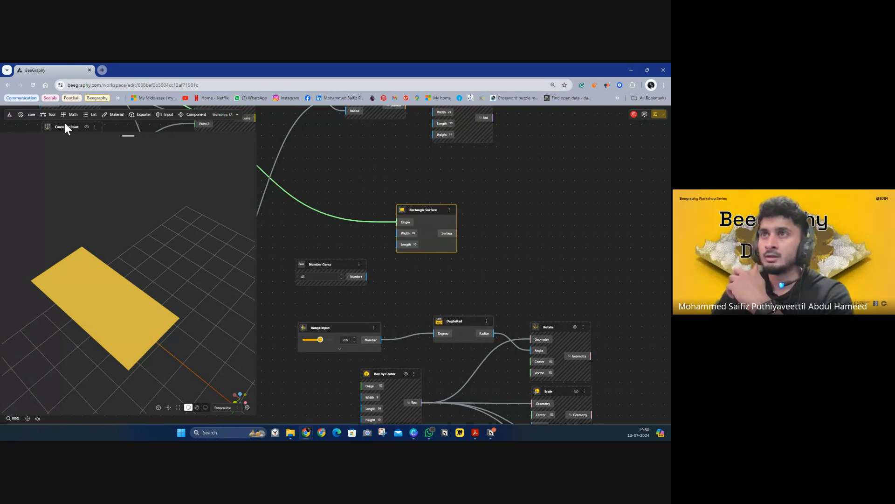
Step: Add a Quad Panel node beside the Rectangle Surface node and connect the rectangle's Surface output to its Surface input
left_click(50, 115)
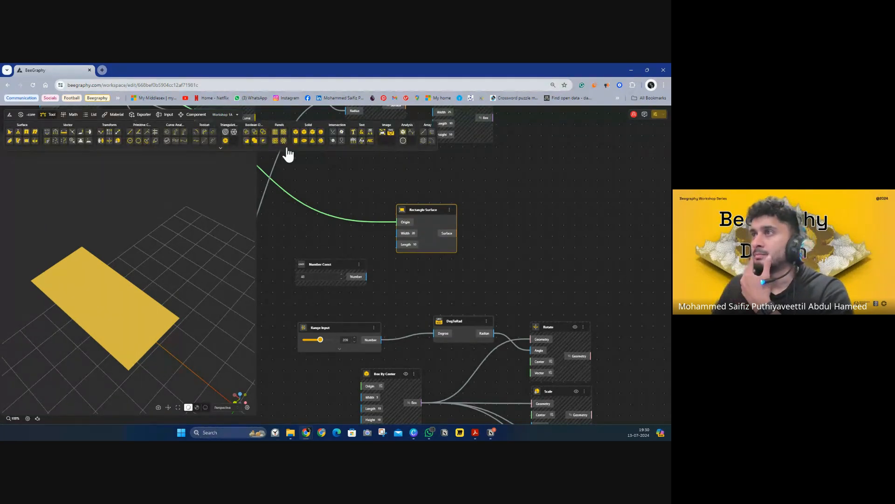
left_click(222, 149)
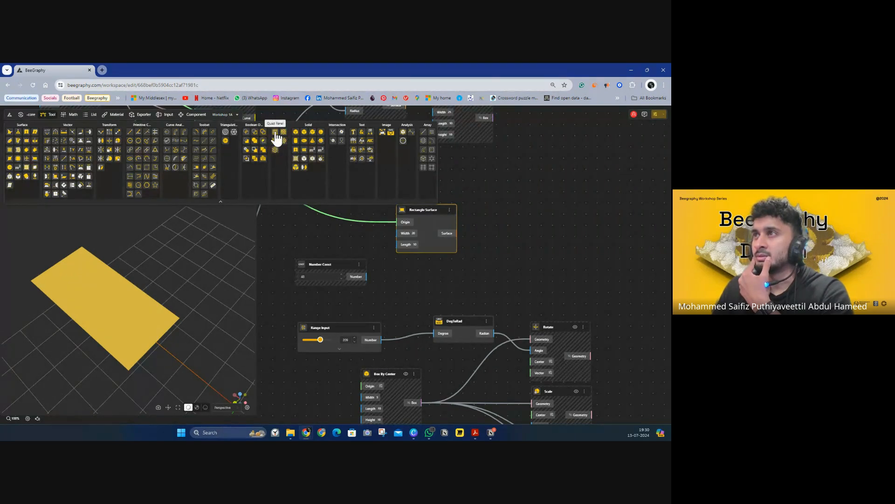
left_click_drag(276, 138, 517, 238)
left_click_drag(593, 263, 543, 260)
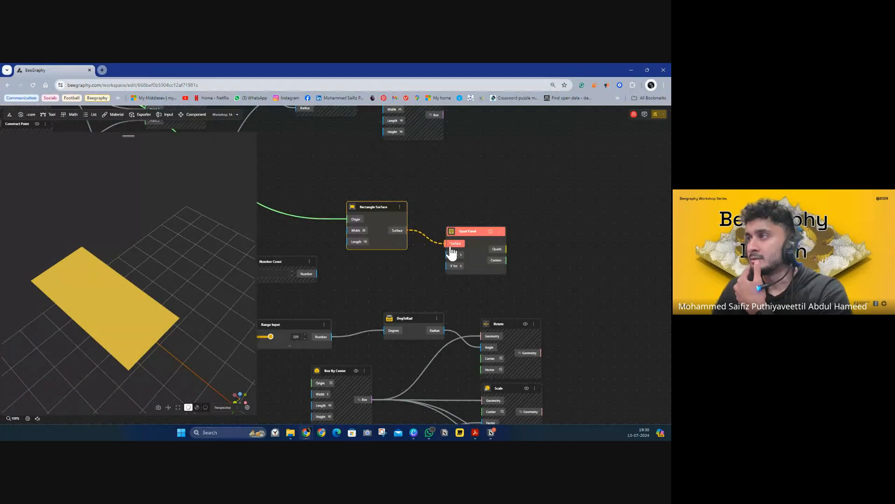
left_click_drag(451, 252, 507, 221)
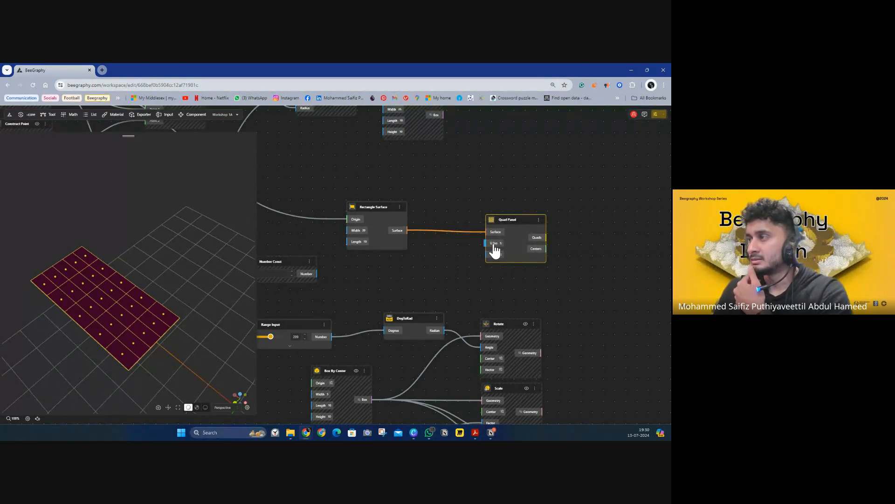
Step: Create a Range Input spanning 1 to 10 and connect its Number output to the Quad Panel's U Iso input
double_click(404, 266)
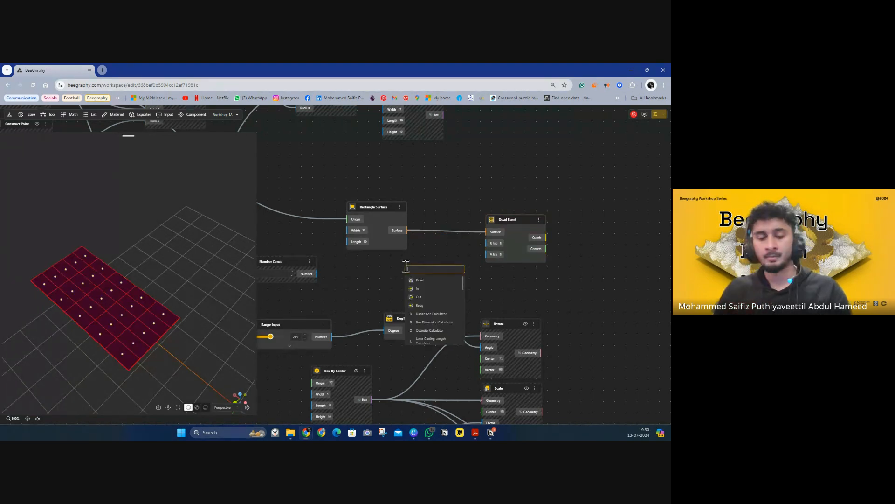
type("1")
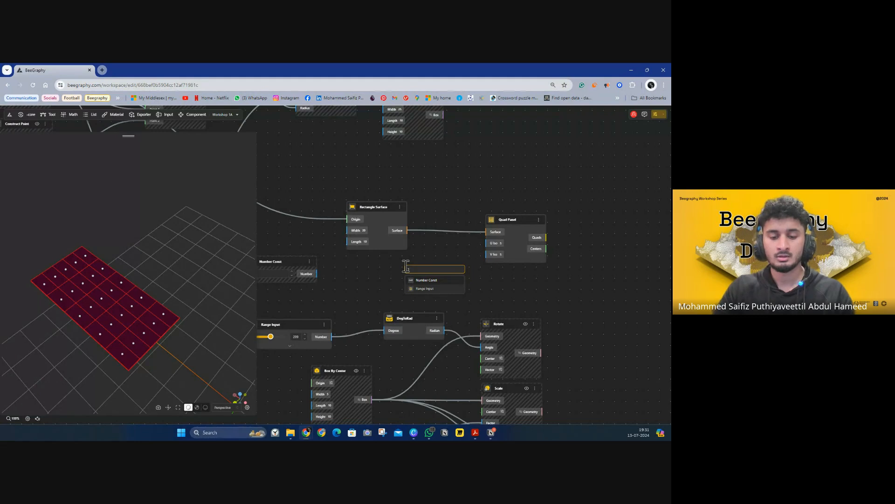
type(".1")
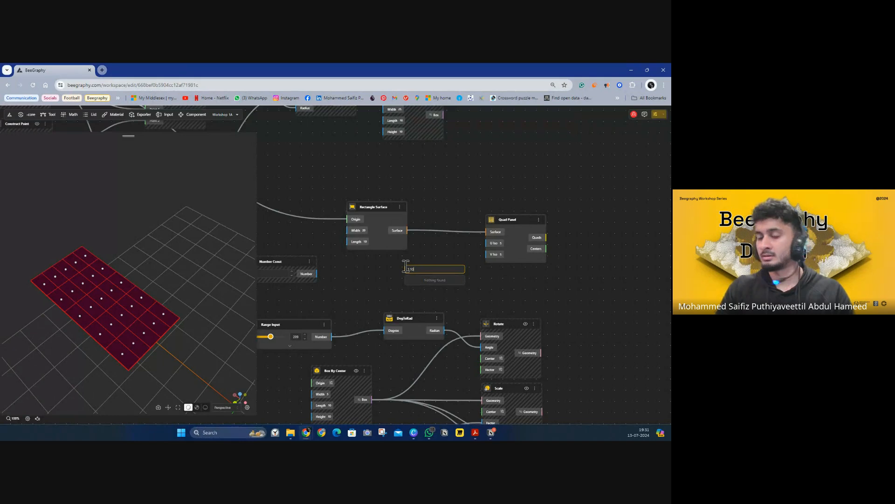
key("BackSpace")
type("<10")
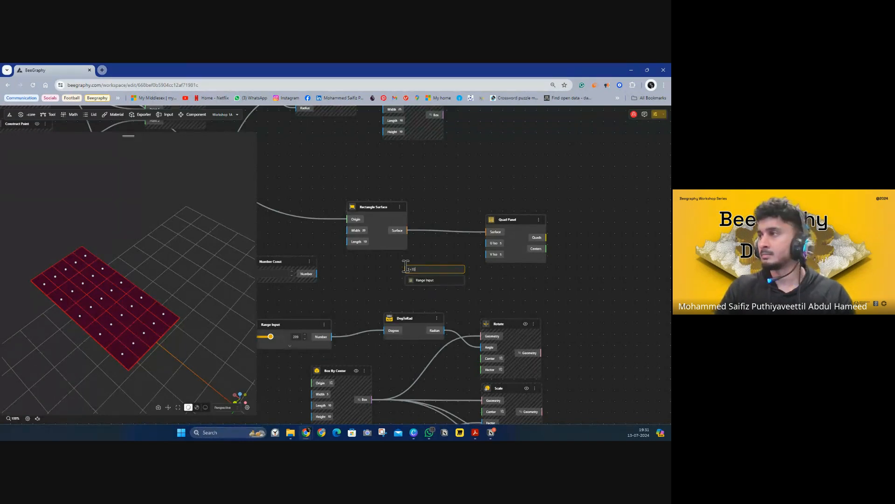
key("Return")
left_click_drag(421, 273, 390, 267)
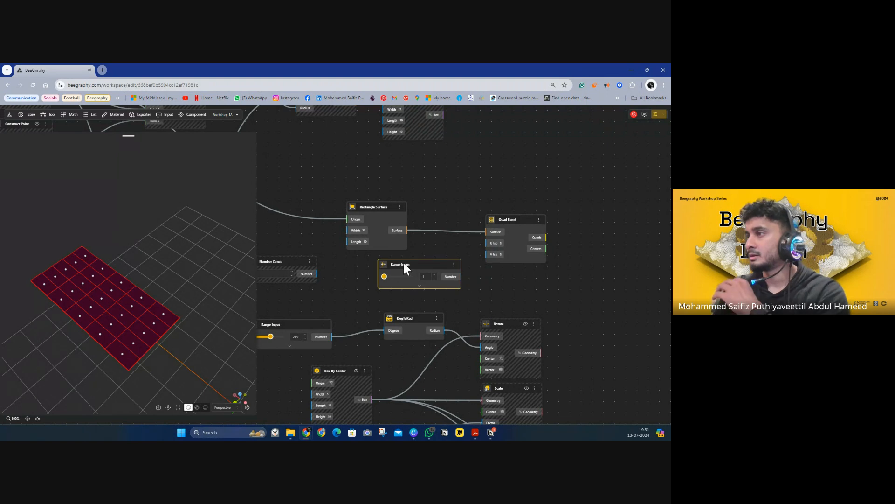
left_click_drag(457, 276, 468, 271)
left_click_drag(486, 243, 488, 243)
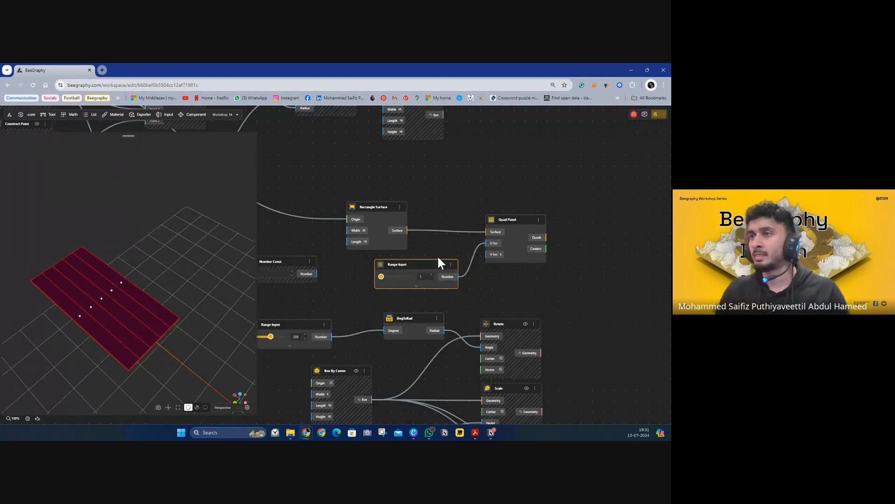
Step: Connect a second Range Input to the Quad Panel's V Iso input and raise both range values to refine the panel grid
left_click_drag(426, 263, 485, 254)
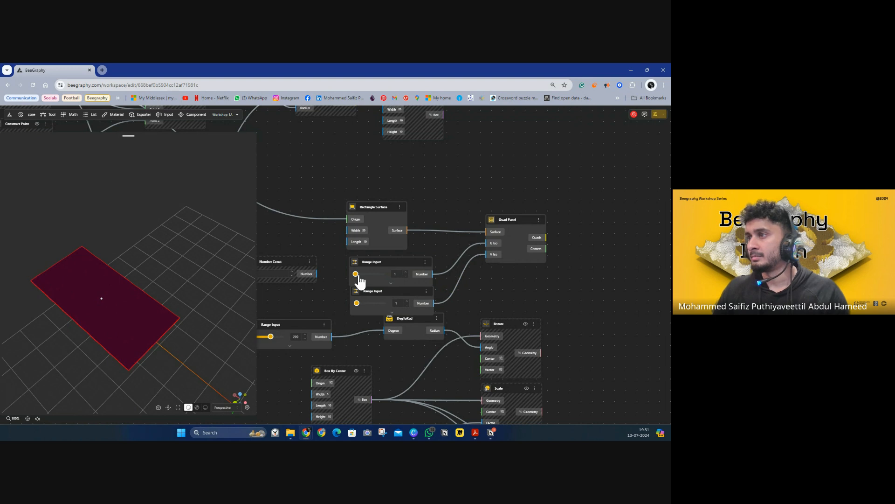
left_click_drag(355, 274, 381, 303)
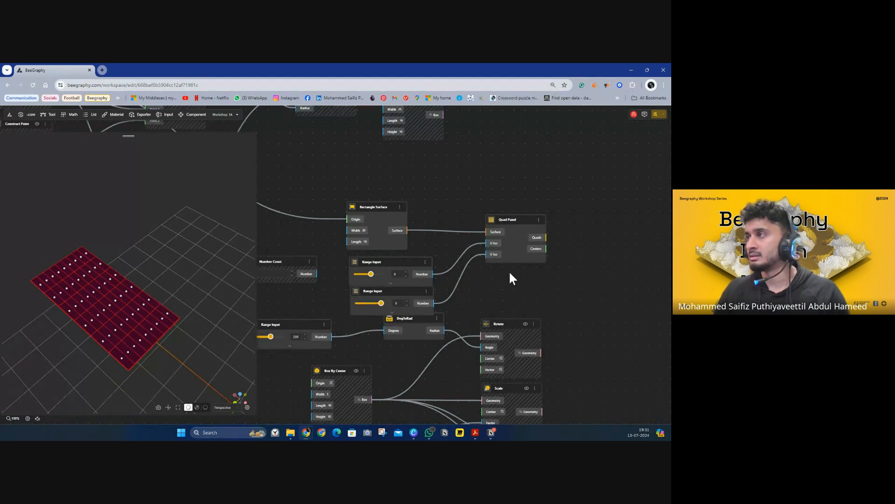
Step: Reposition the Quad Panel node so it lines up with the Rectangle Surface node feeding it
left_click_drag(524, 218, 509, 182)
middle_click_drag(509, 214, 380, 246)
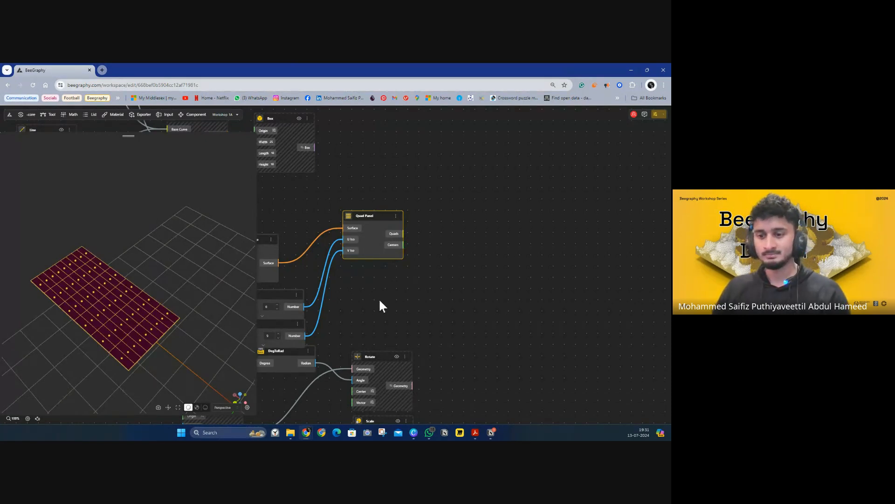
left_click_drag(376, 219, 382, 252)
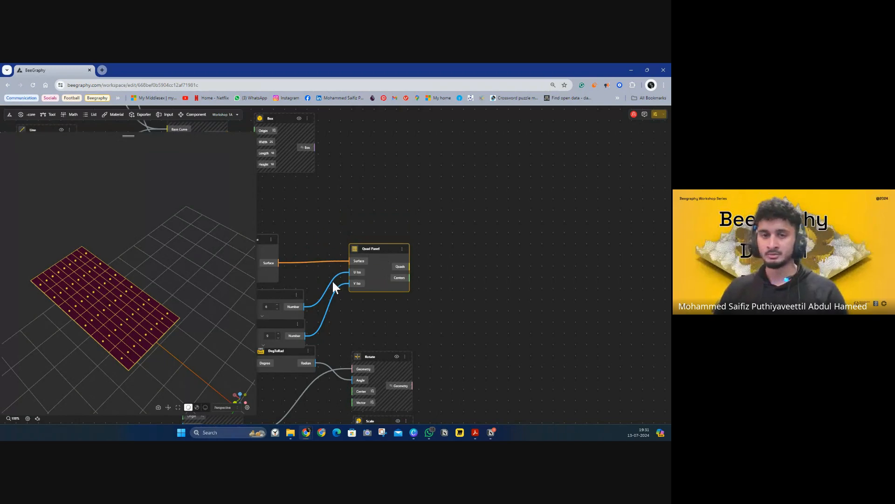
left_click_drag(437, 287, 401, 224)
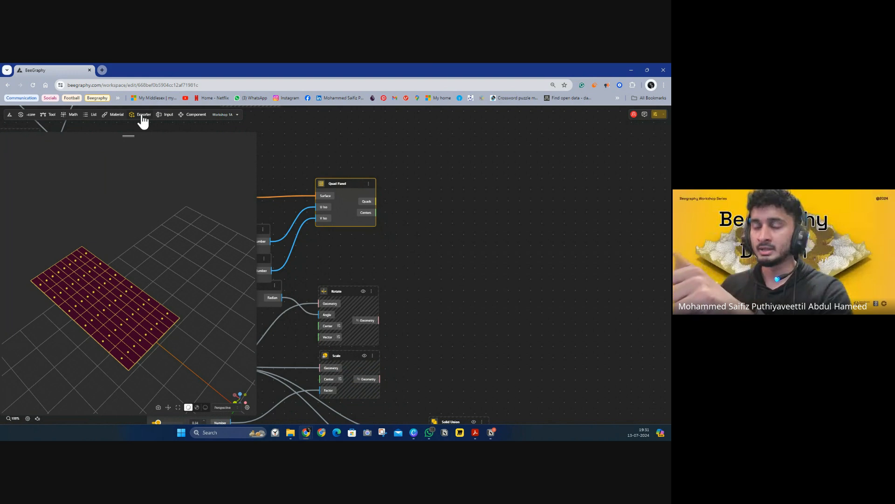
Step: Add an Apply Material node to the canvas beside the Quad Panel node
left_click(195, 408)
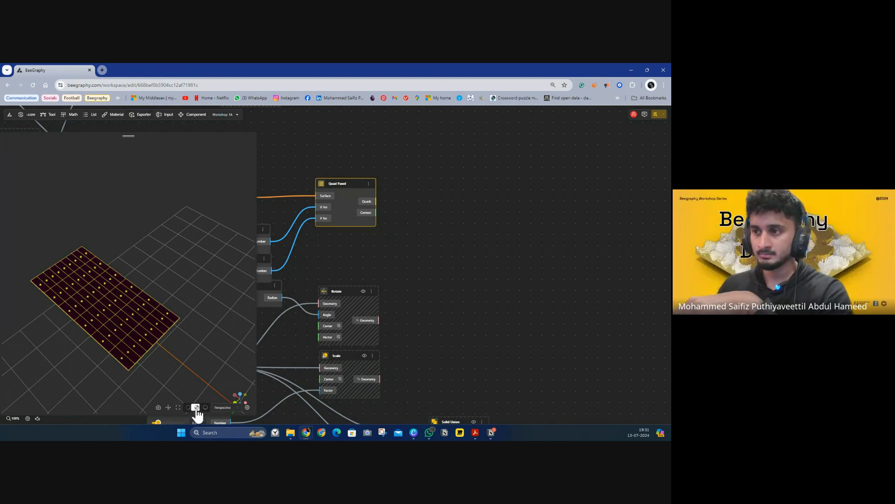
left_click(189, 407)
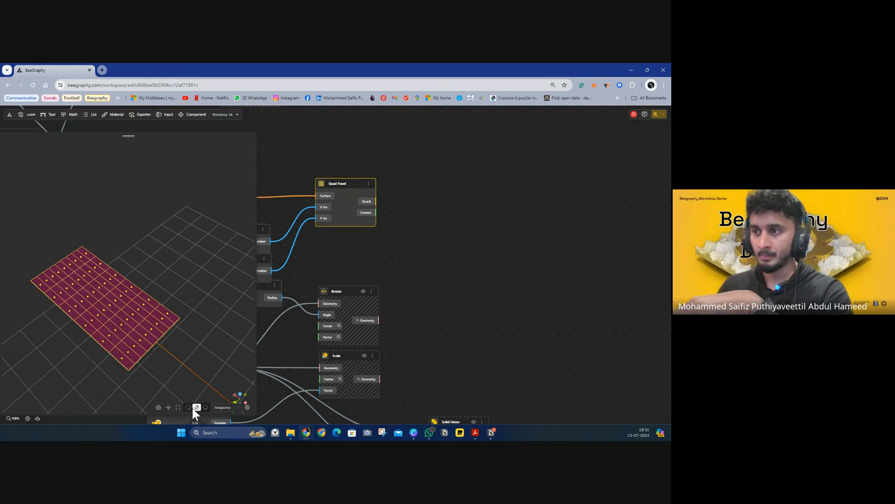
left_click(114, 120)
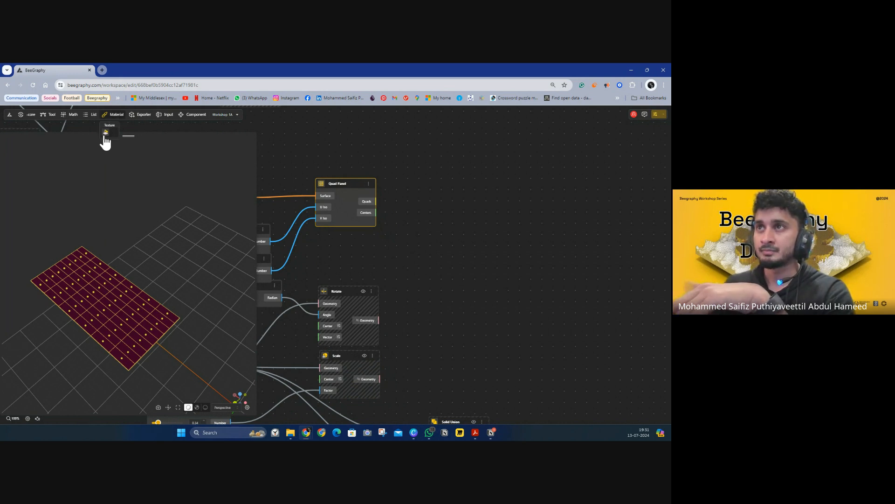
left_click_drag(106, 135, 469, 202)
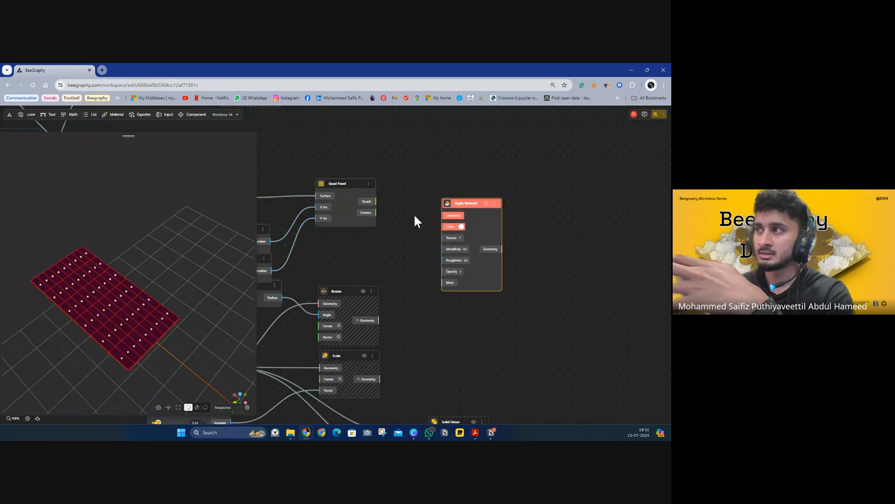
Step: Move the Apply Material node down beside the Solid Difference node
left_click_drag(430, 333, 372, 210)
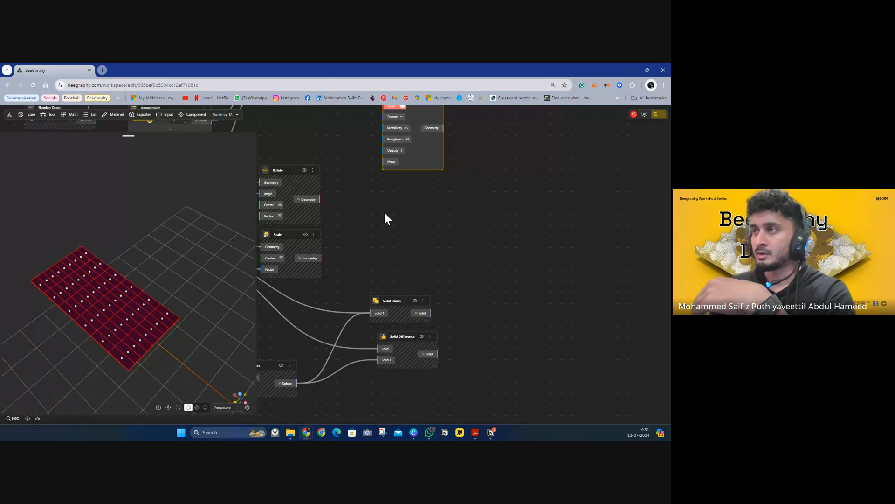
scroll(385, 214, "down", 3)
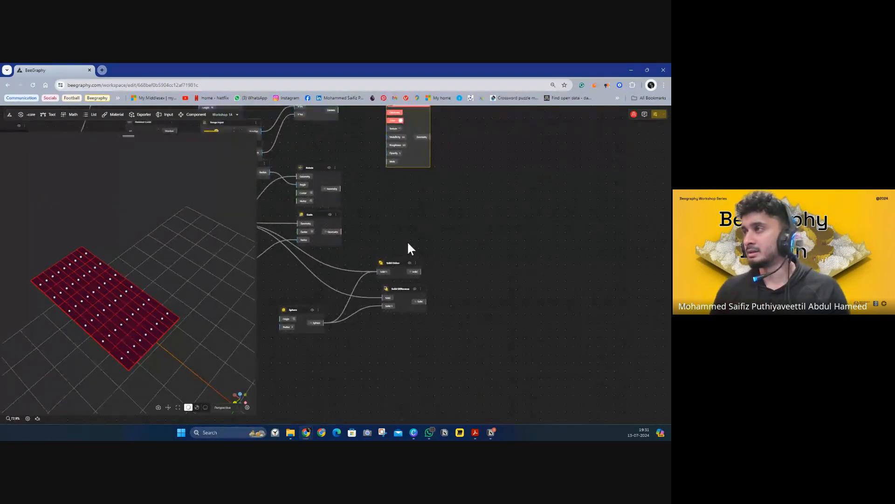
left_click_drag(410, 247, 387, 280)
left_click_drag(380, 140, 485, 310)
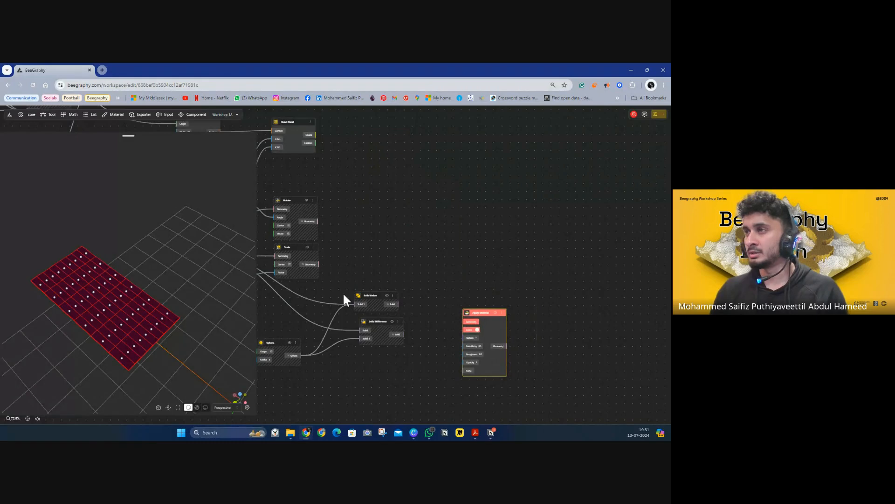
Step: Select the Quad Panel, Rectangle Surface and neighbouring transform nodes together and hide their previews
left_click_drag(283, 147, 353, 186)
left_click_drag(399, 144, 268, 333)
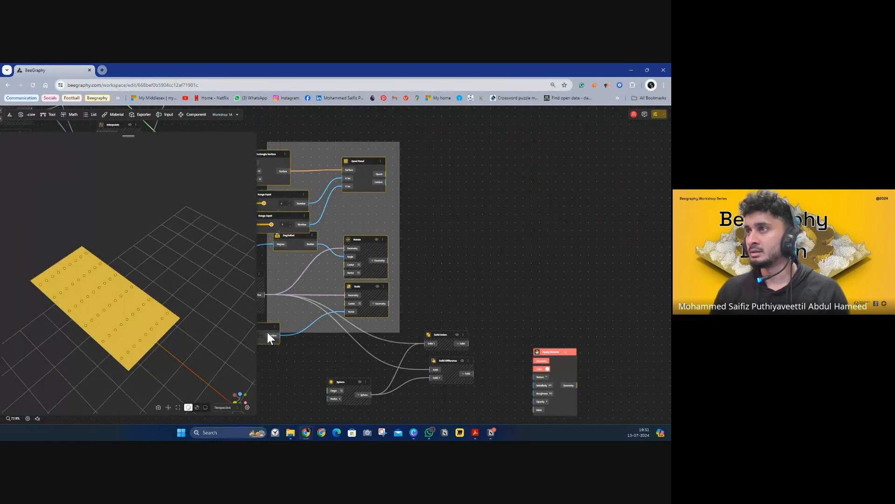
left_click(381, 161)
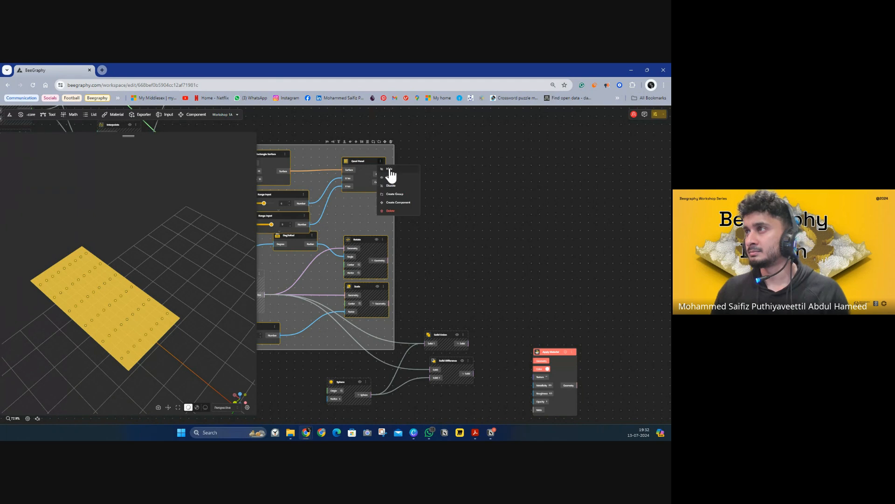
left_click(390, 171)
left_click_drag(485, 314, 403, 158)
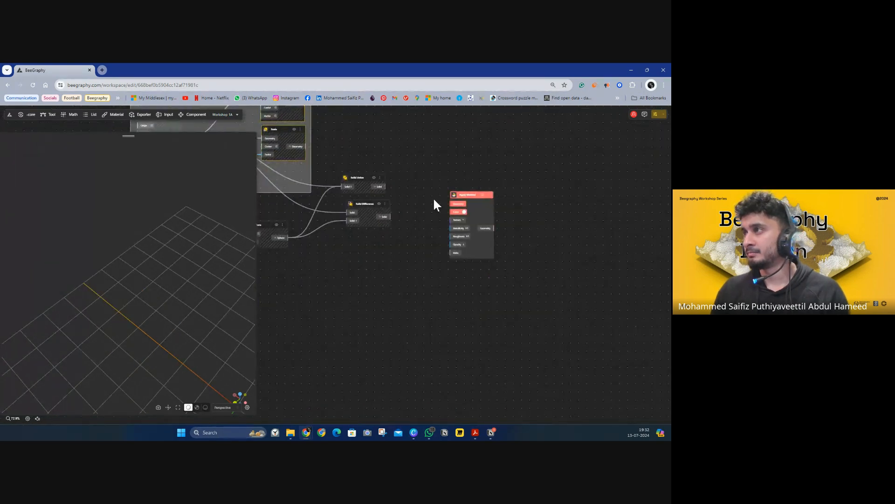
Step: Connect the Solid Difference output to the Apply Material node's Geometry input and turn on the Solid Difference preview
scroll(434, 200, "up", 5)
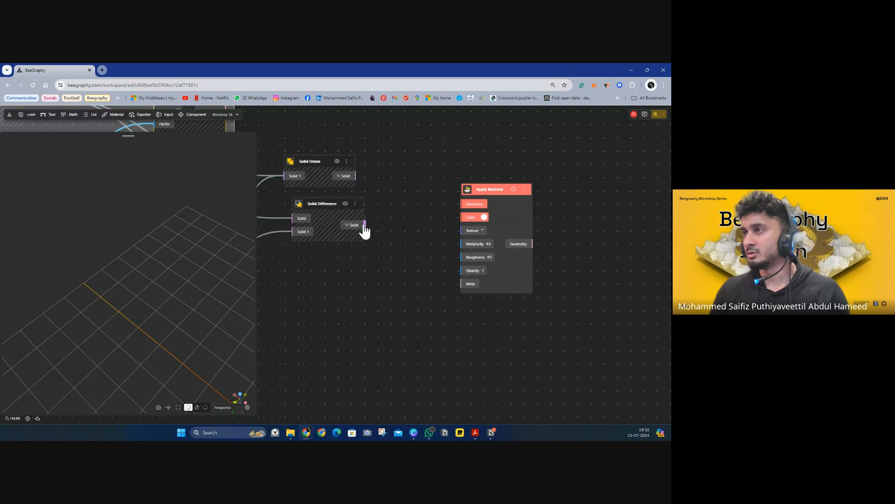
left_click_drag(364, 225, 519, 226)
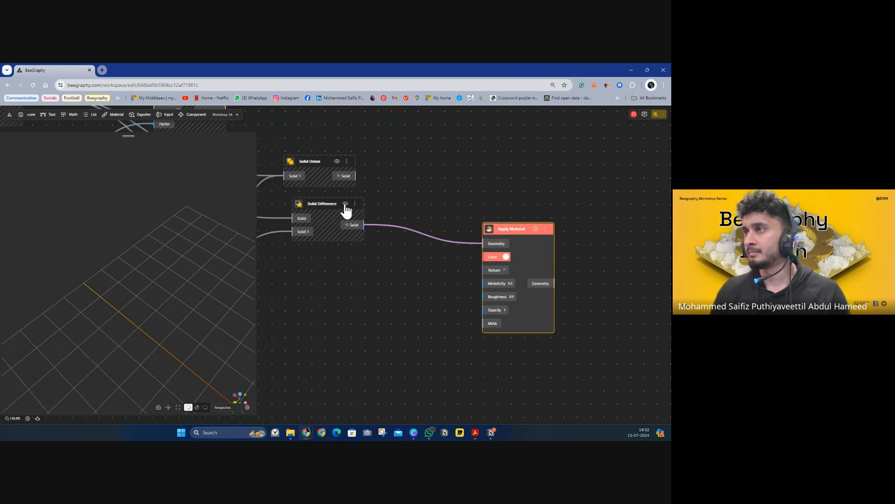
left_click(345, 204)
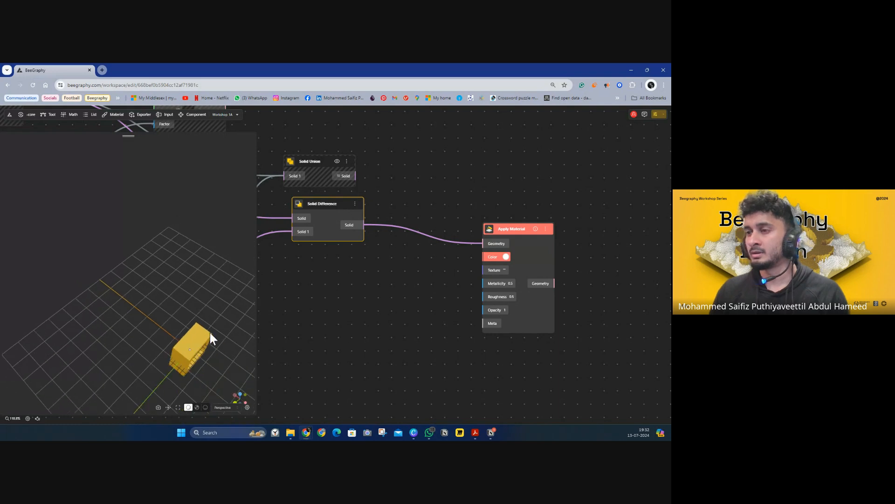
left_click_drag(210, 332, 288, 338)
left_click_drag(224, 356, 175, 315)
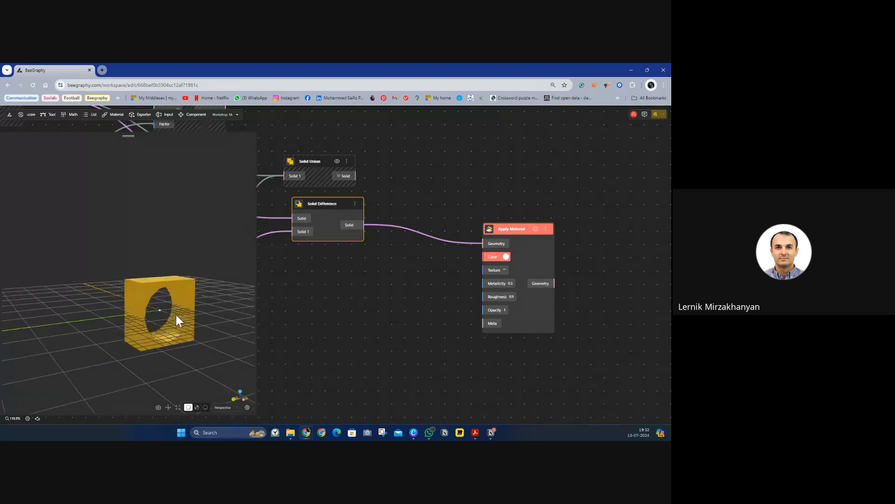
scroll(176, 314, "up", 4)
scroll(200, 320, "up", 3)
right_click_drag(208, 350, 185, 303)
scroll(185, 303, "down", 2)
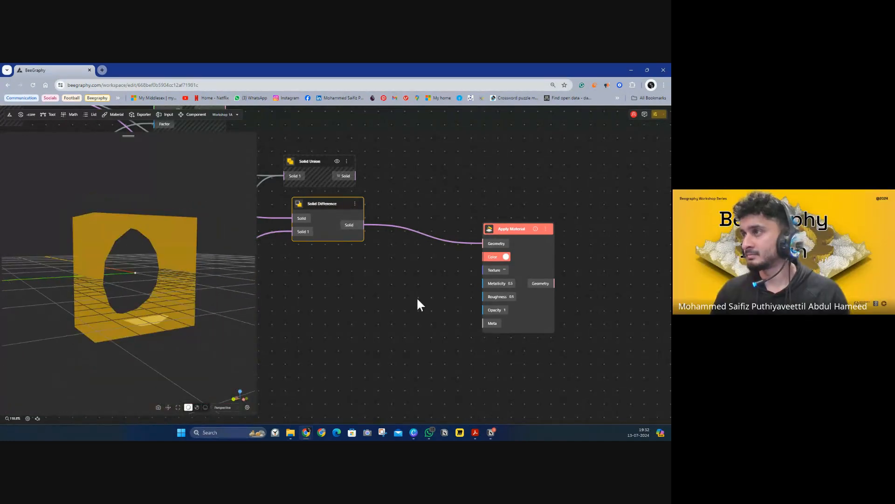
left_click(378, 304)
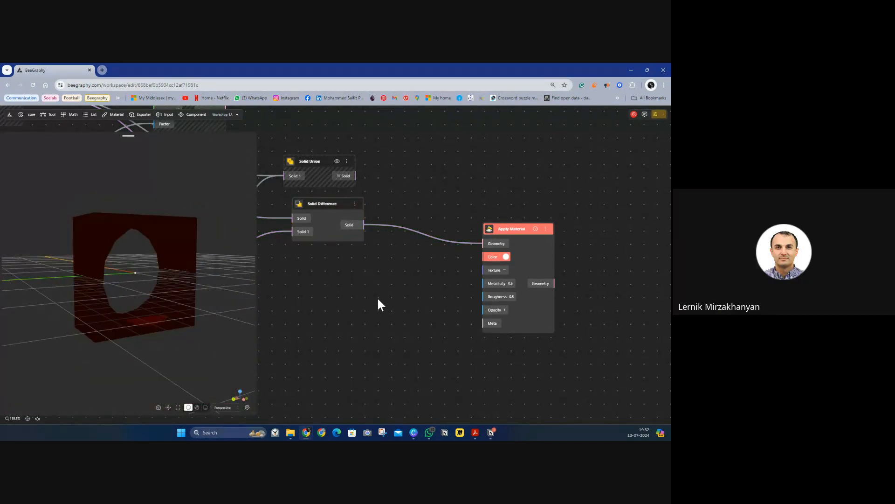
Step: Add a Color Picker node and place it just below the Solid Difference node
double_click(399, 281)
type("colour")
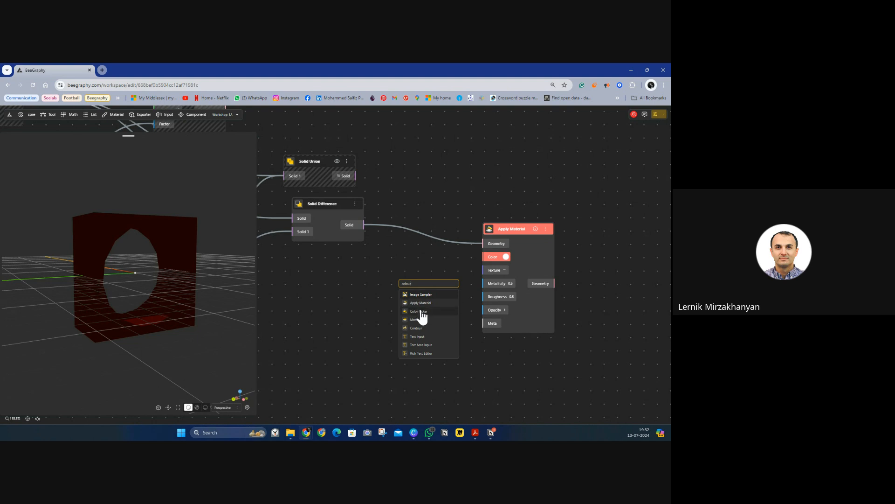
left_click(419, 311)
left_click_drag(435, 290, 380, 273)
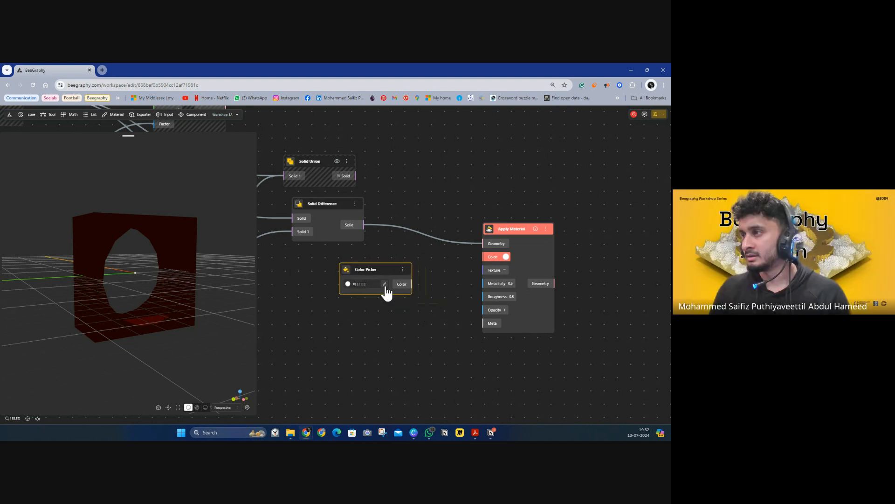
Step: Sample the dark blue of the browser's title bar into the Color Picker and connect it to the Apply Material node's Color input
left_click(384, 285)
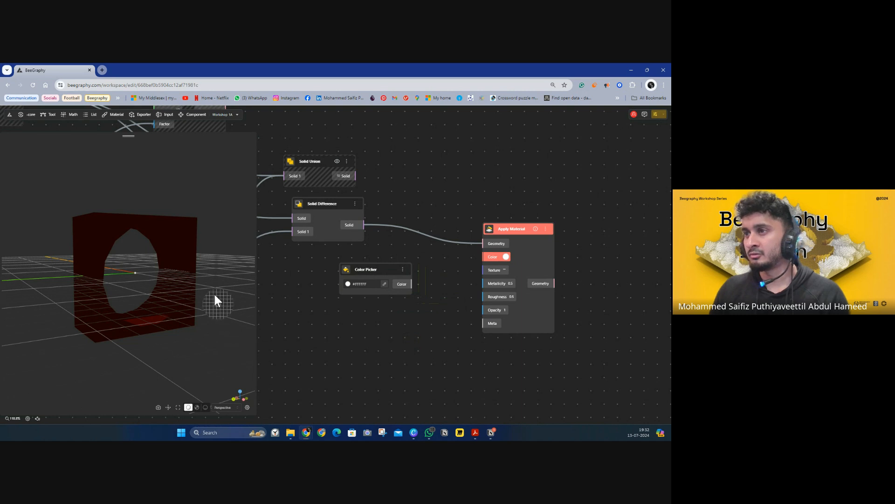
left_click(180, 69)
left_click_drag(413, 283, 483, 257)
mouse_move(200, 250)
left_mouse_down()
mouse_move(190, 276)
mouse_move(202, 248)
left_mouse_up()
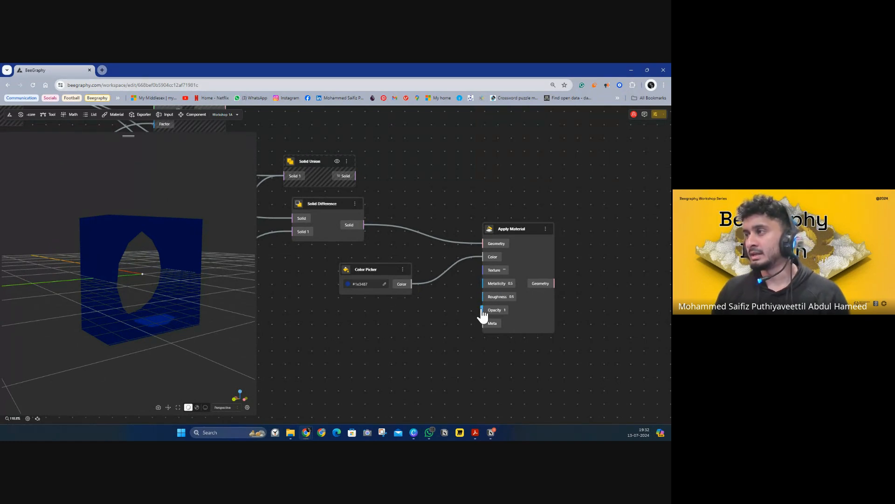
Step: Add a Range Input node with a maximum of 1.0 below the Color Picker node
double_click(364, 327)
type("0")
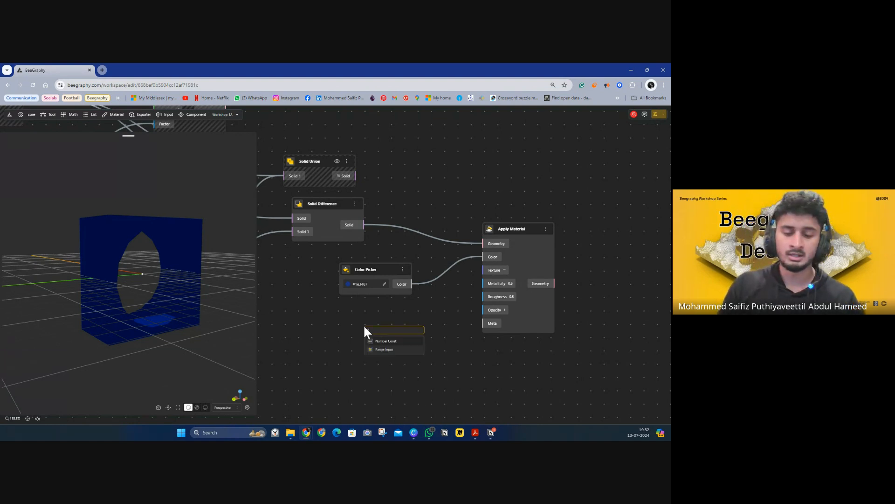
type("<1")
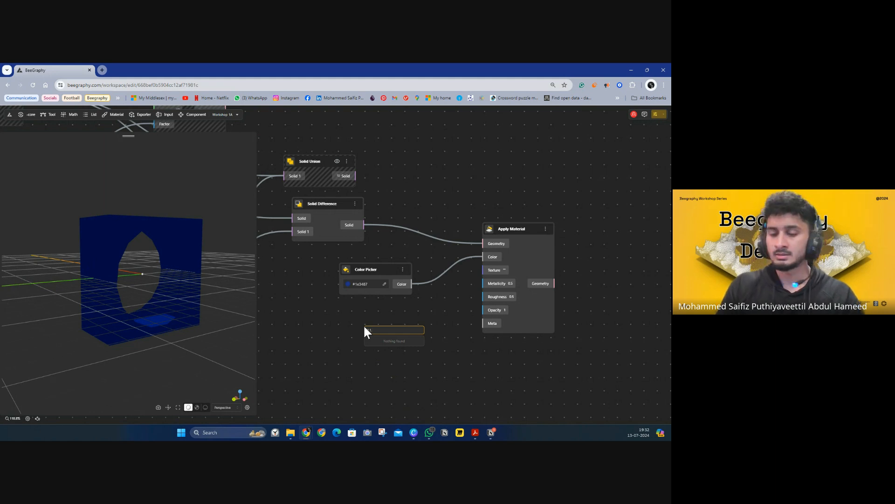
key("BackSpace")
key("BackSpace")
key("BackSpace")
type("<")
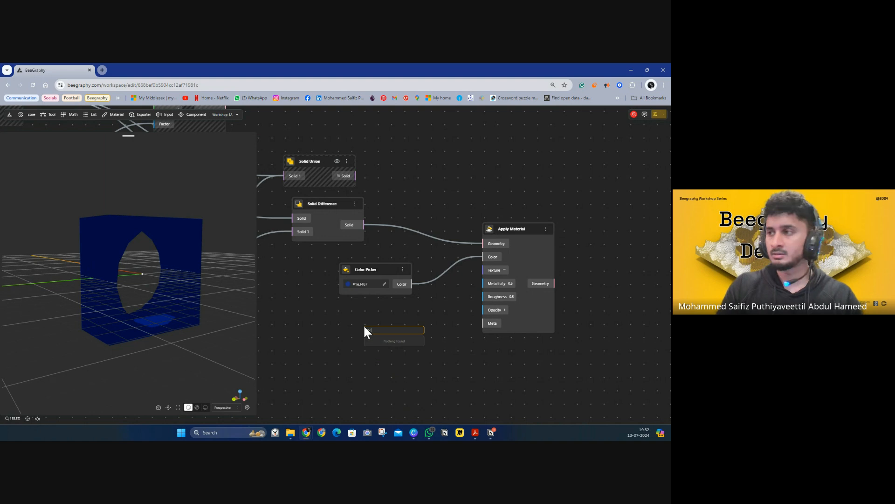
type("1.0")
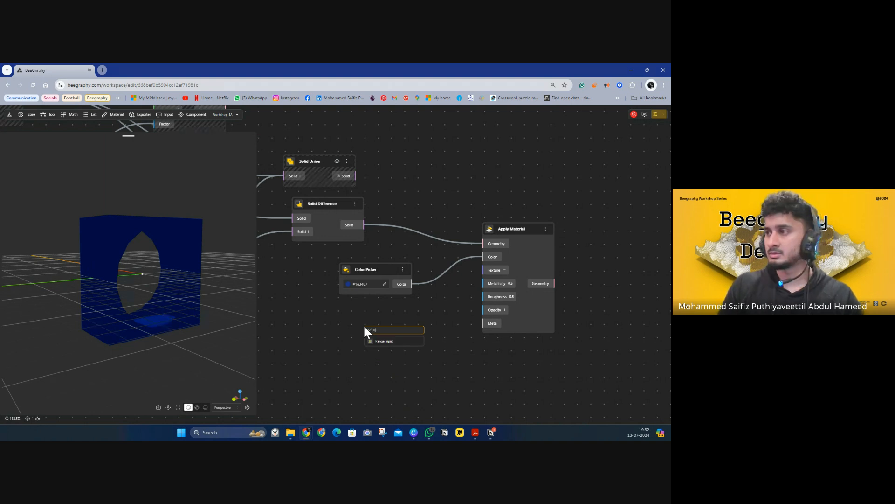
key("Return")
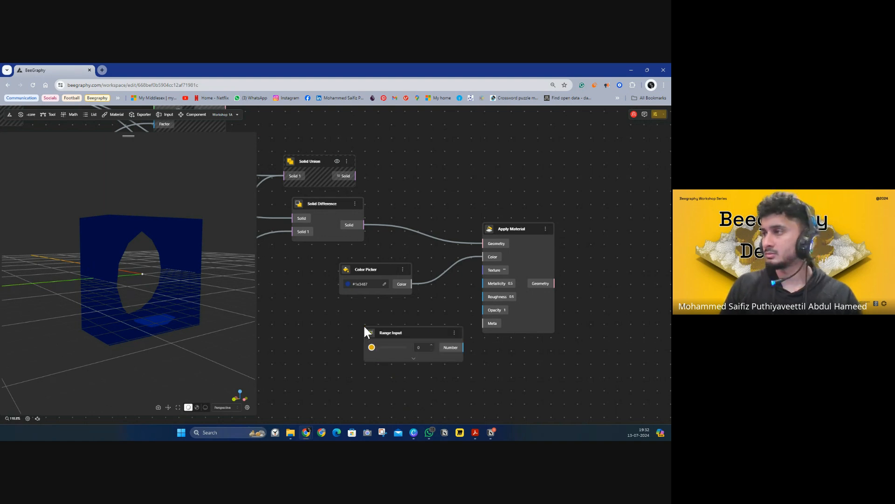
Step: Set the Range Input's step to 0.1 and its value to 0.2
left_click(414, 362)
left_click(390, 390)
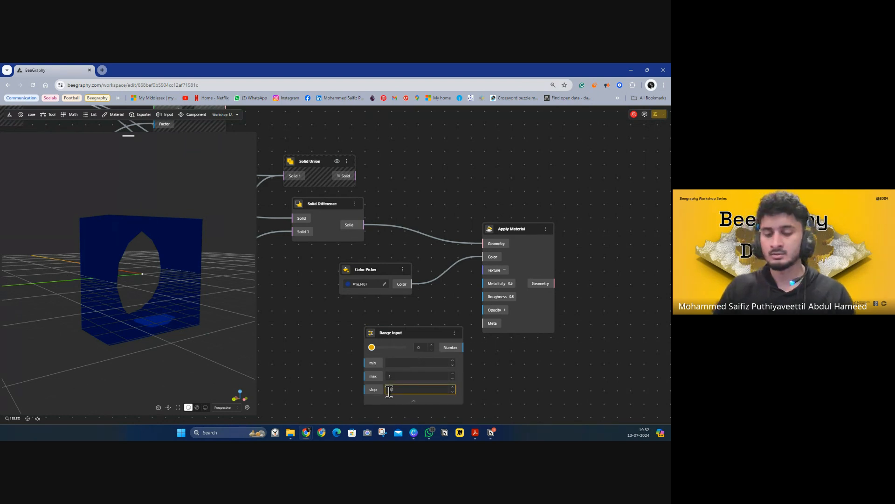
type("0.1")
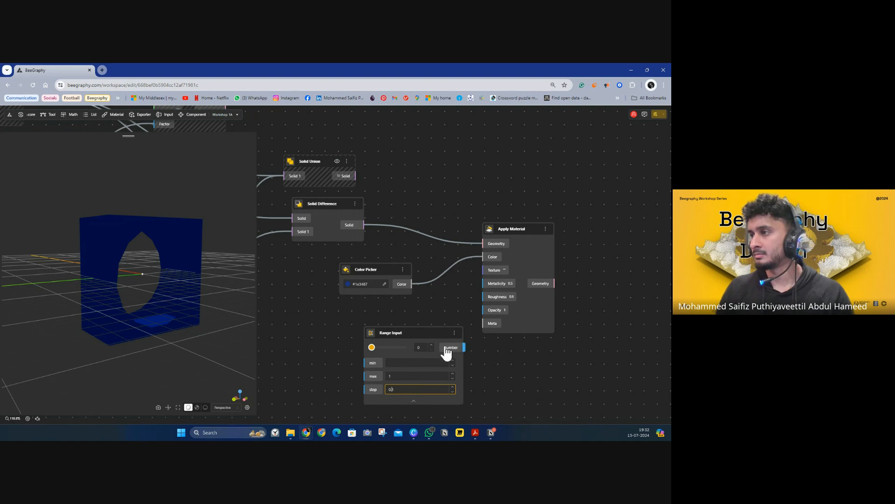
left_click_drag(372, 347, 379, 347)
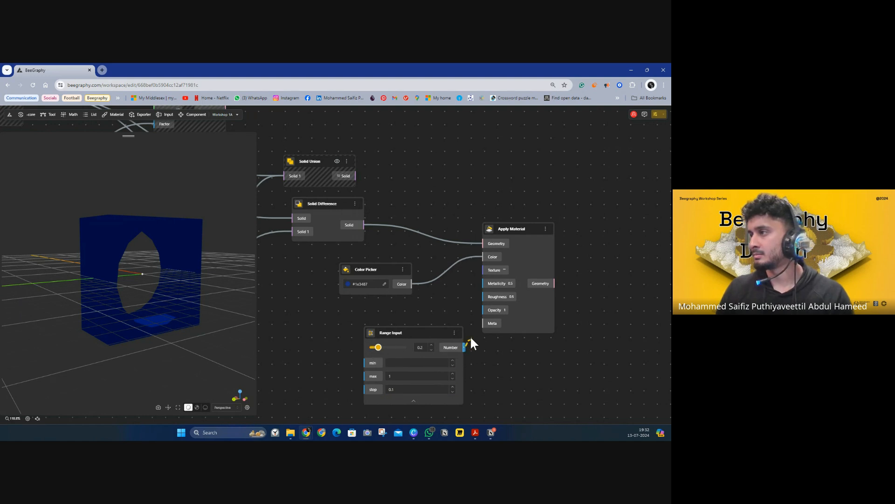
Step: Connect the Range Input to the Apply Material node's Metallicity input and move it directly under the Color Picker node
left_click_drag(470, 344, 483, 283)
left_click(425, 334)
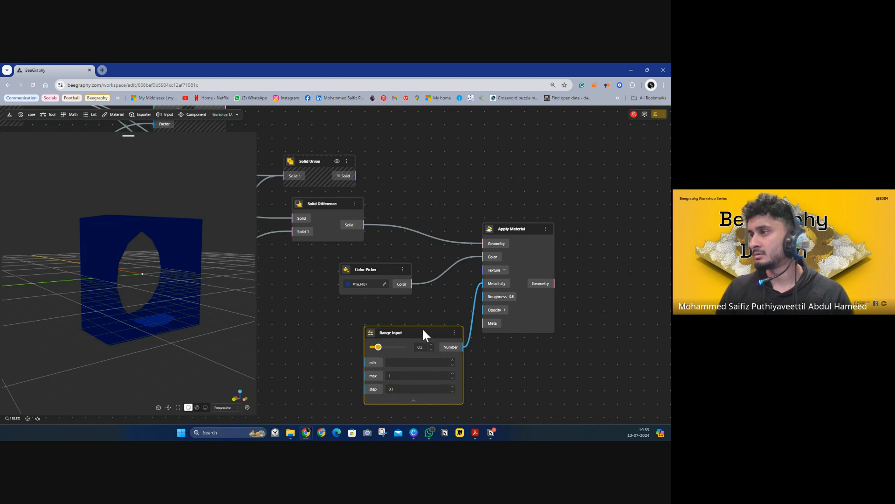
left_click_drag(424, 334, 377, 307)
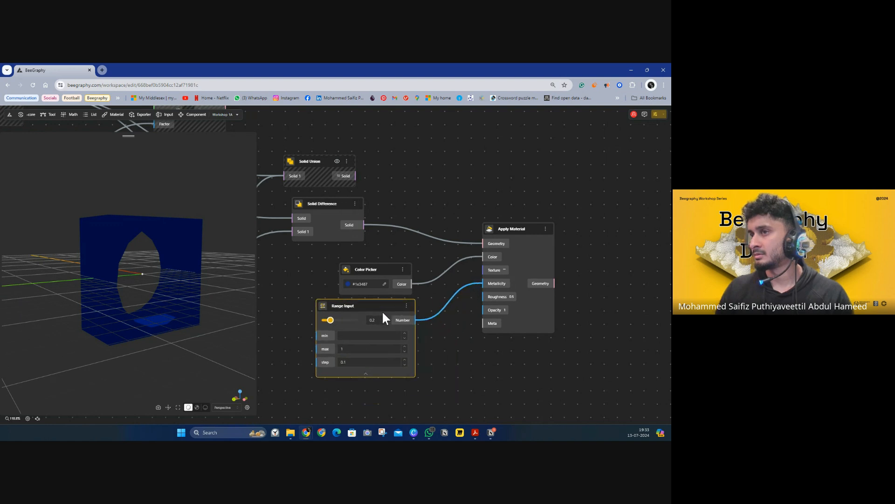
Step: Collapse the Range Input's settings, duplicate the node, and connect the copy to the Apply Material node's Roughness input
left_click(366, 374)
key("ctrl+c")
key("ctrl+v")
left_click_drag(381, 316, 483, 297)
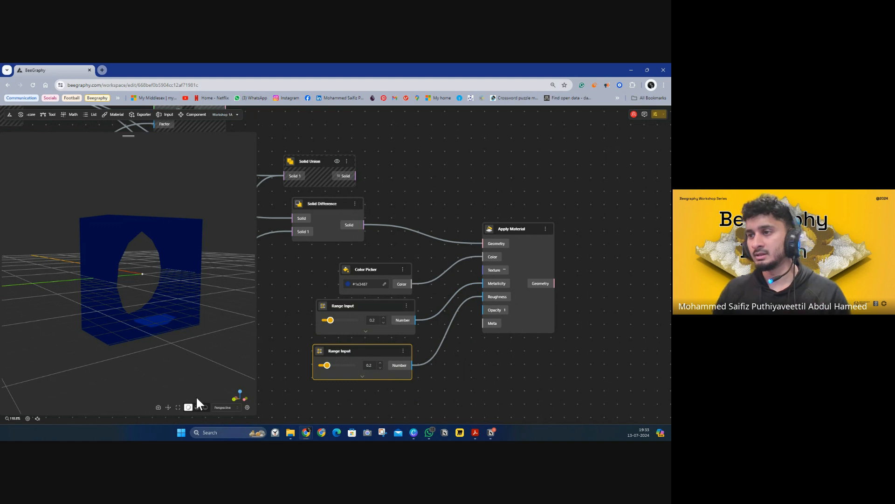
Step: Switch the viewport to the reflective material shading and set the material's metallicity to 0.7 and roughness to 0.3
left_click(197, 407)
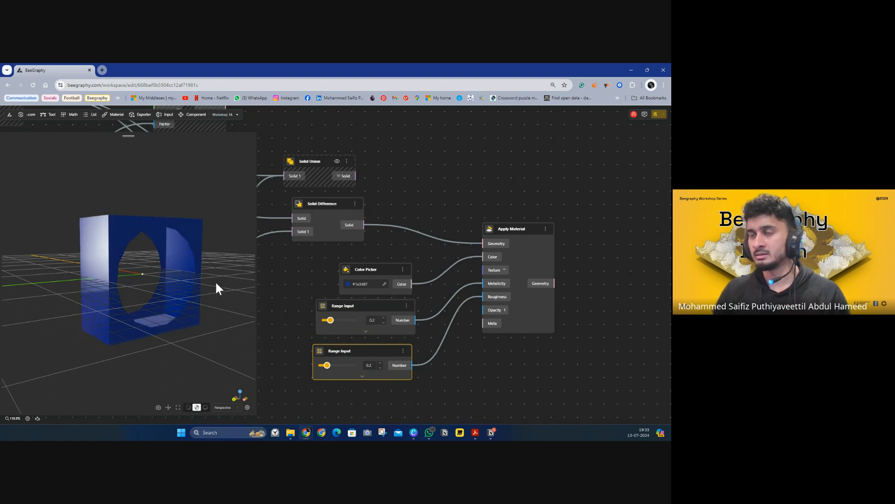
mouse_move(216, 286)
left_mouse_down()
mouse_move(138, 282)
mouse_move(220, 281)
mouse_move(170, 262)
mouse_move(158, 290)
mouse_move(197, 292)
mouse_move(183, 259)
mouse_move(196, 272)
left_mouse_up()
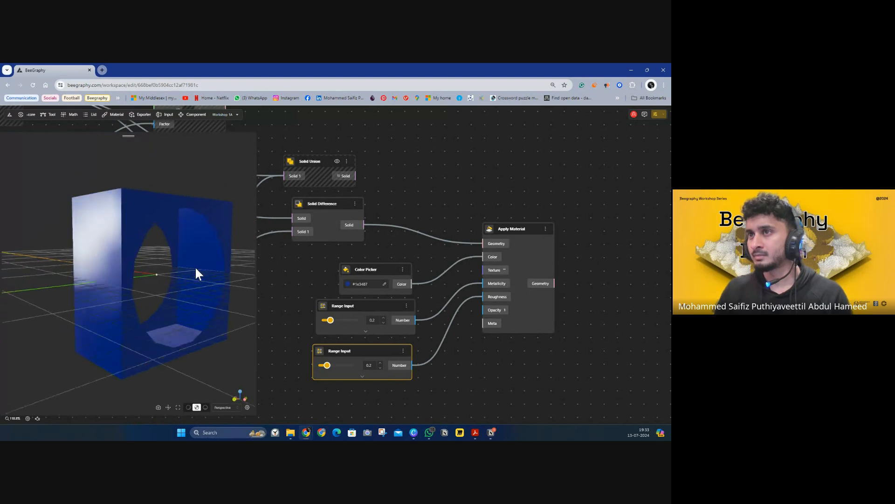
left_click_drag(329, 321, 343, 321)
mouse_move(322, 366)
left_mouse_down()
mouse_move(338, 369)
mouse_move(324, 371)
mouse_move(330, 368)
left_mouse_up()
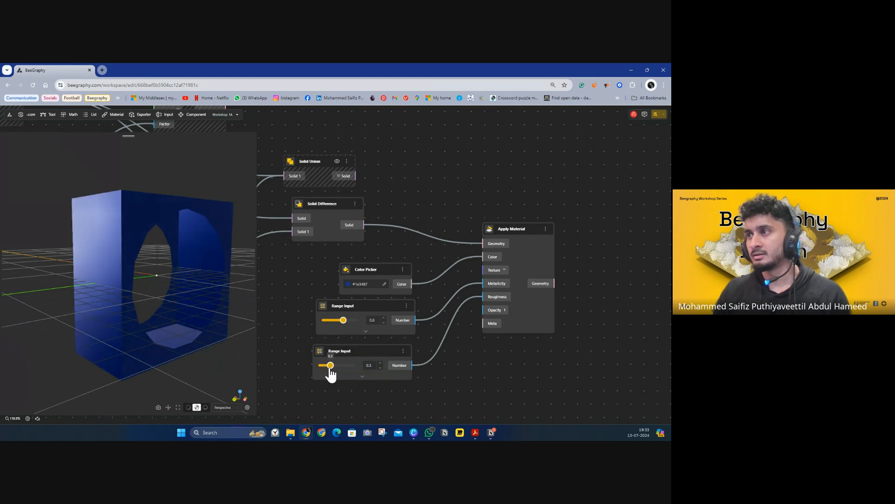
mouse_move(343, 321)
left_mouse_down()
mouse_move(334, 320)
mouse_move(347, 321)
left_mouse_up()
left_click_drag(191, 255, 172, 256)
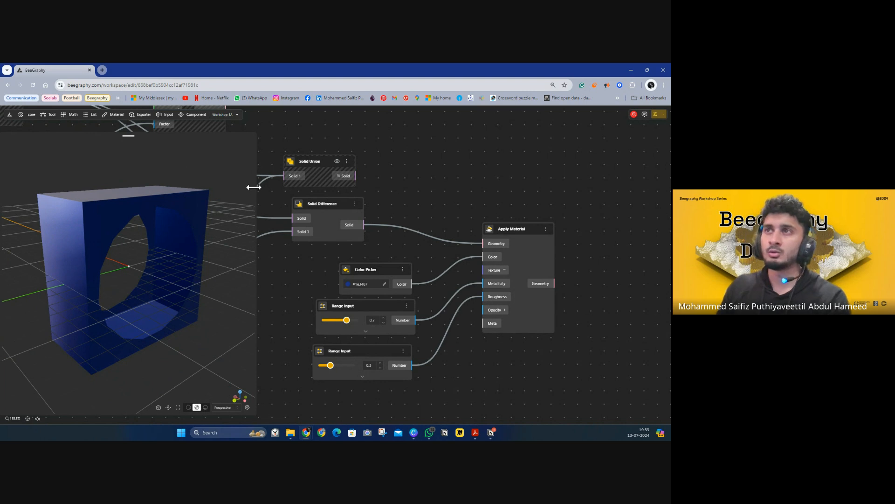
Step: Add an OBJ Exporter node fed by the Apply Material node's Geometry output and place it slightly above that node
left_click(144, 114)
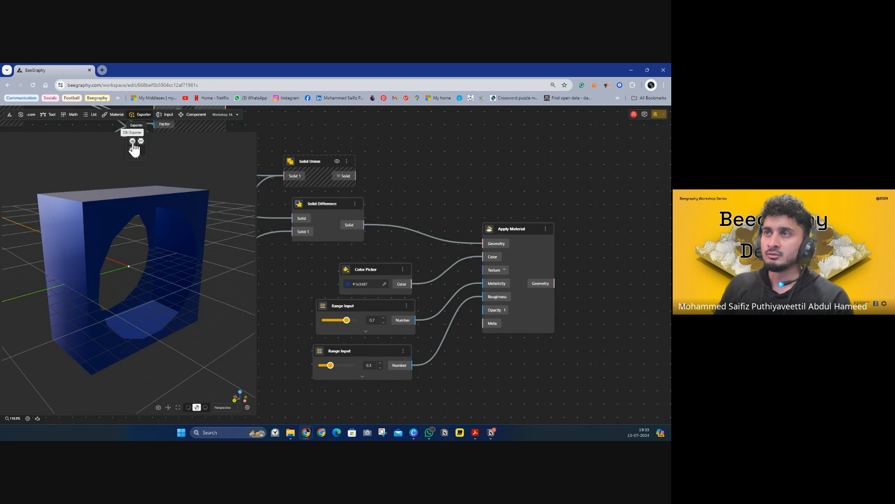
left_click_drag(132, 141, 620, 270)
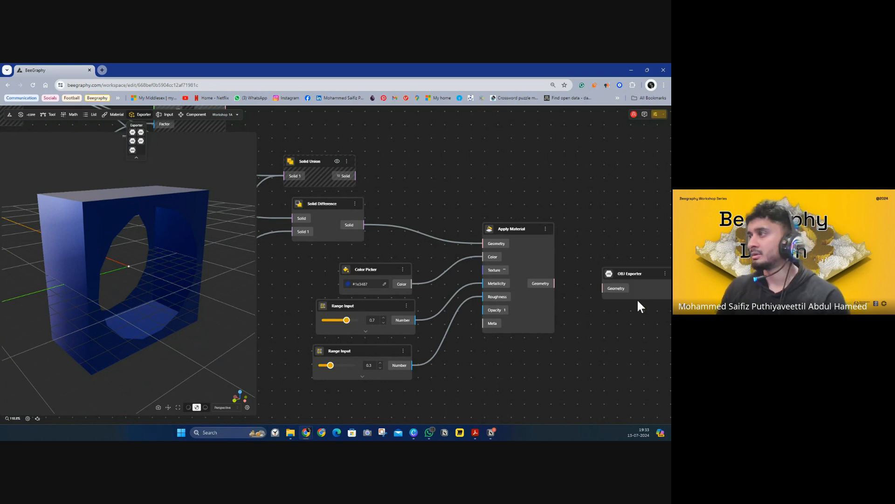
left_click_drag(620, 322, 500, 274)
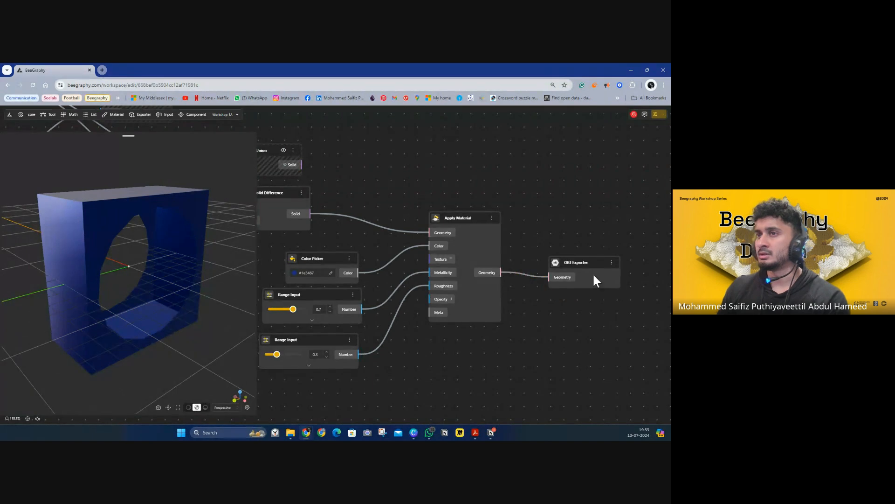
left_click_drag(591, 271, 577, 203)
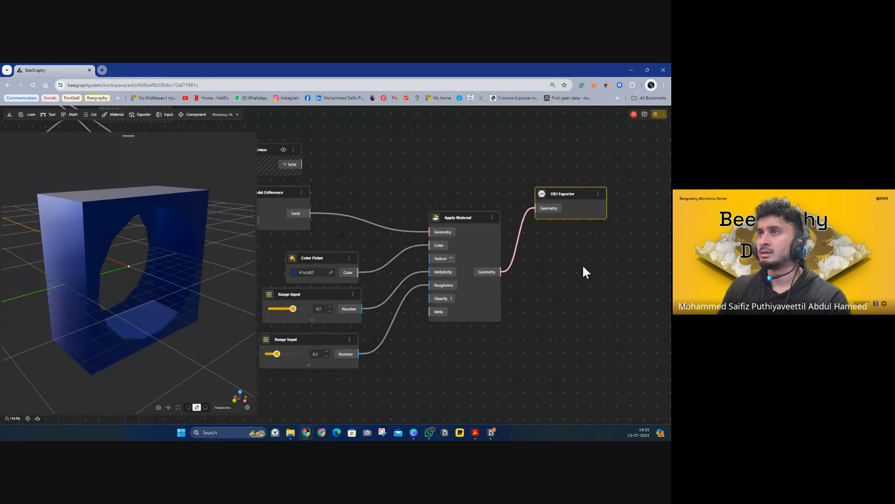
left_click_drag(583, 266, 560, 278)
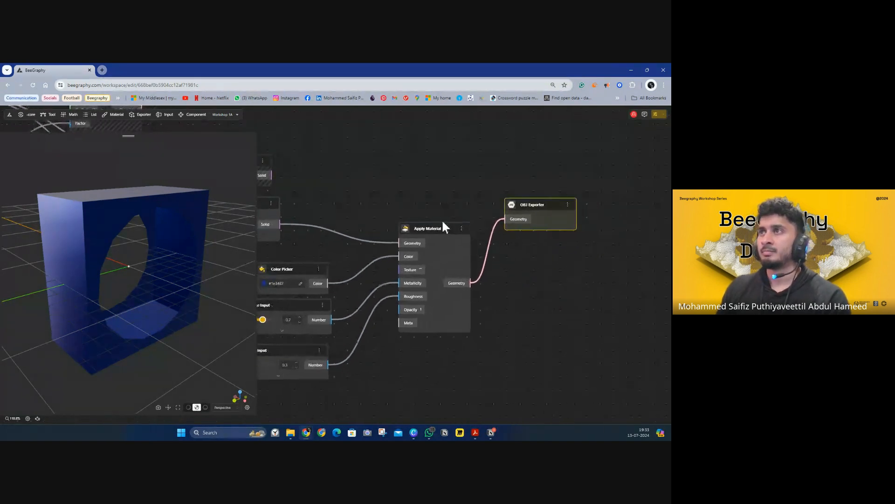
Step: Examine the workspace's export options and the full set of available exporter nodes without downloading anything
left_click(237, 116)
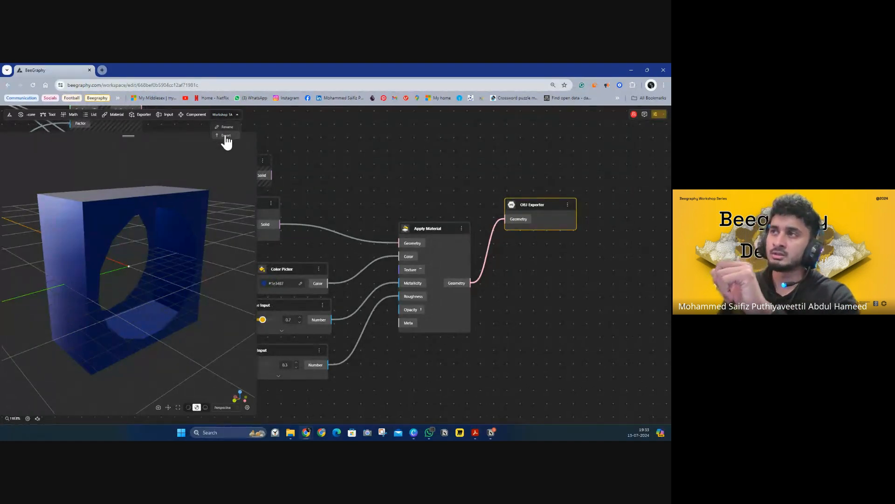
left_click(226, 135)
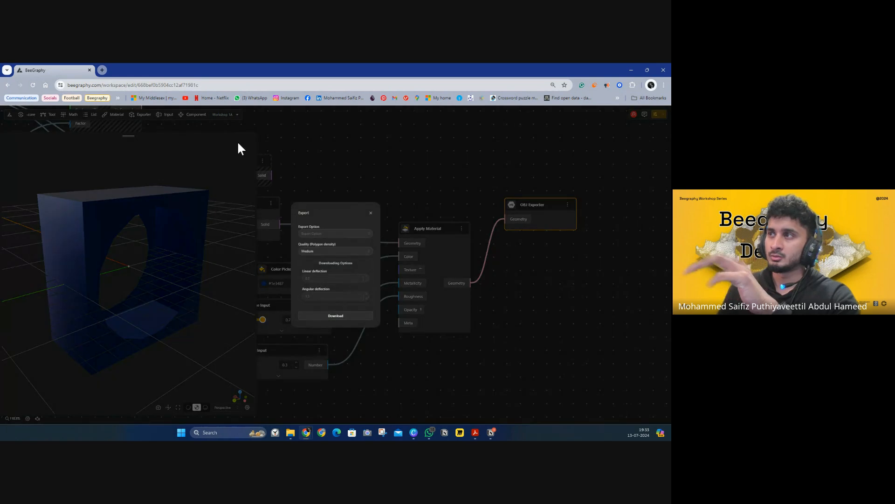
left_click(349, 235)
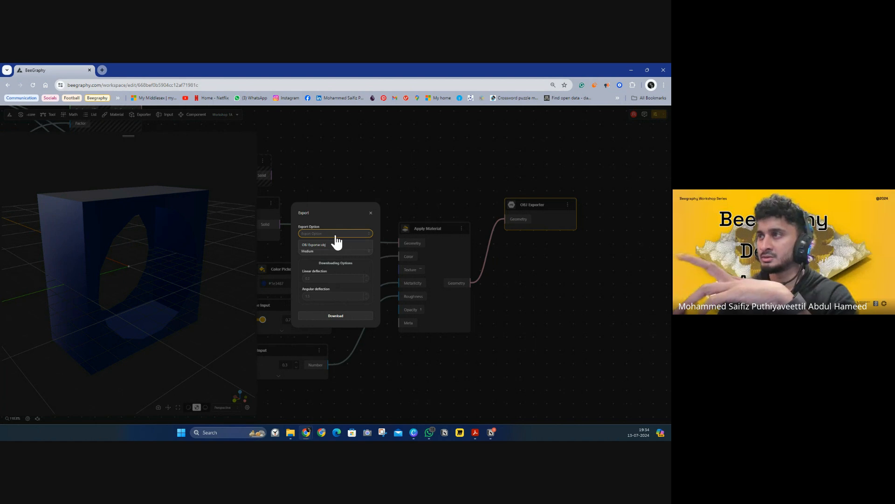
left_click(371, 213)
left_click(142, 116)
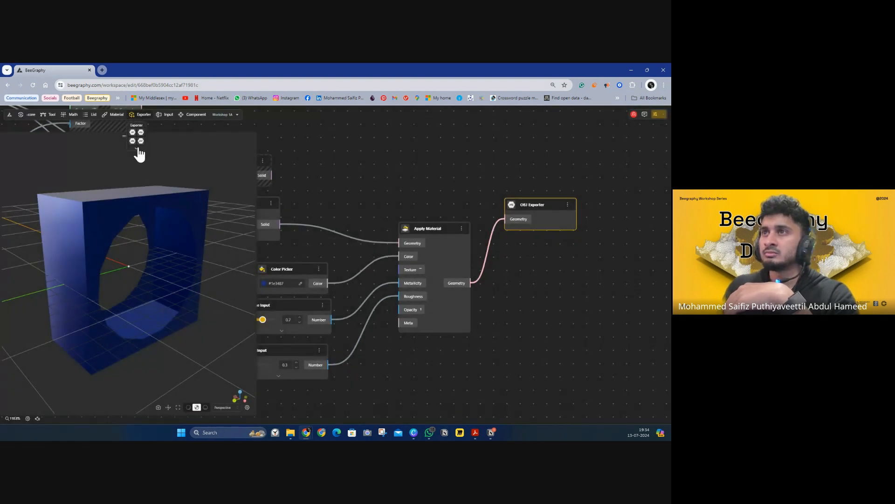
left_click(137, 148)
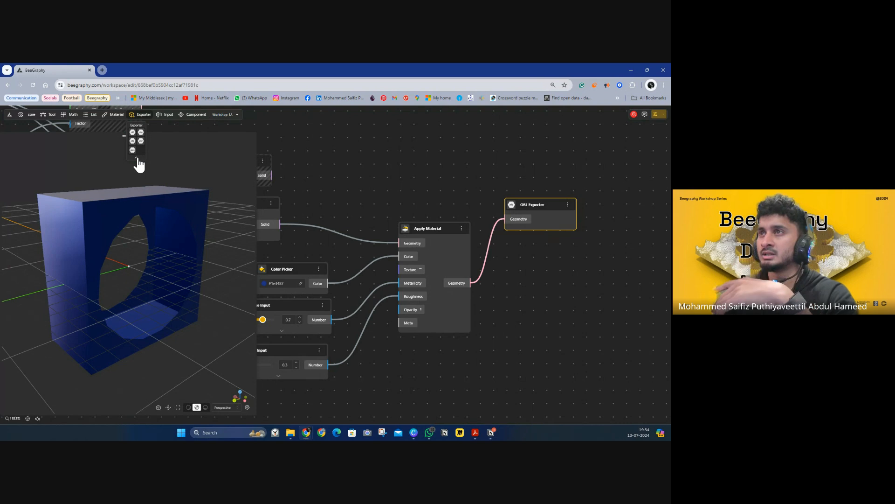
Step: Open the workspace's Export dialog and examine its quality choices, leaving Medium selected
left_click(137, 159)
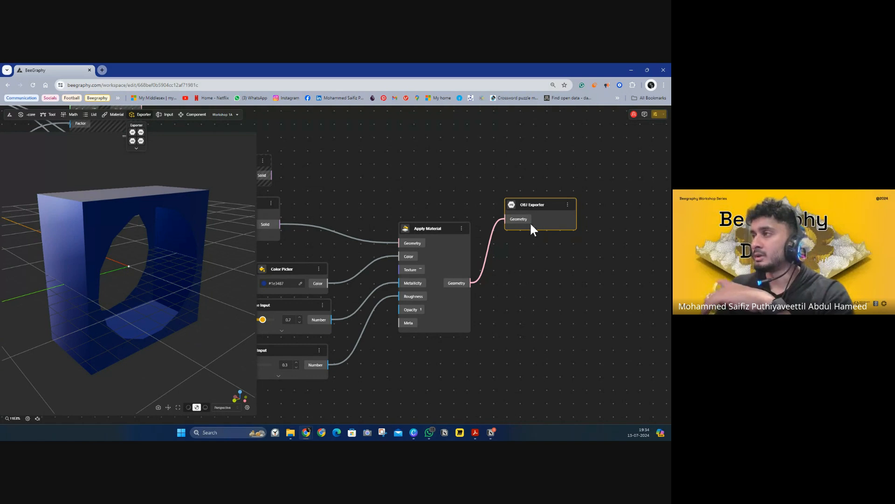
left_click(223, 115)
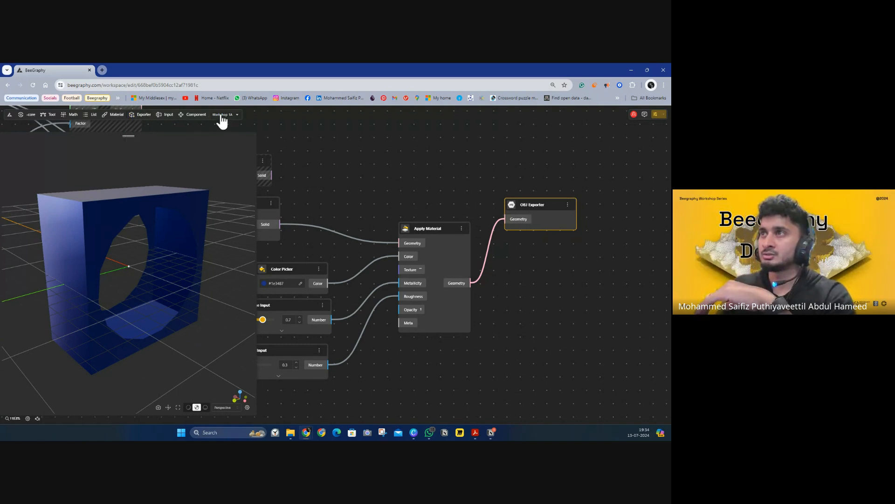
left_click(232, 136)
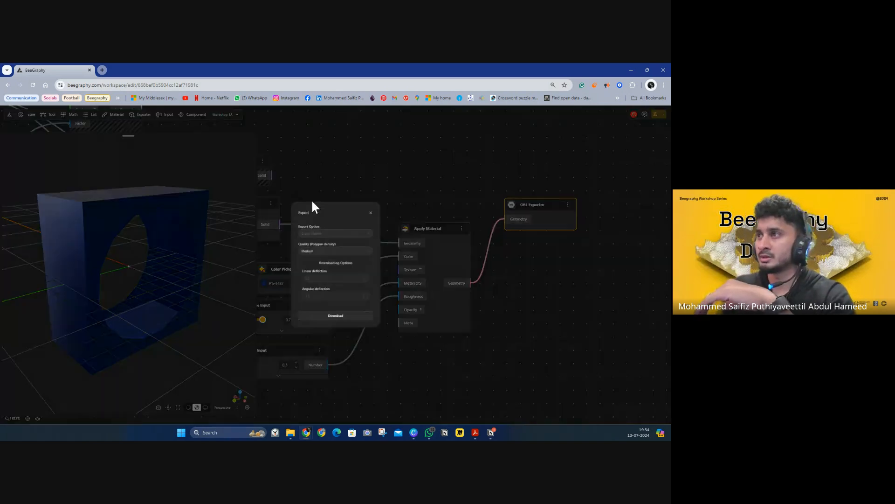
left_click(351, 252)
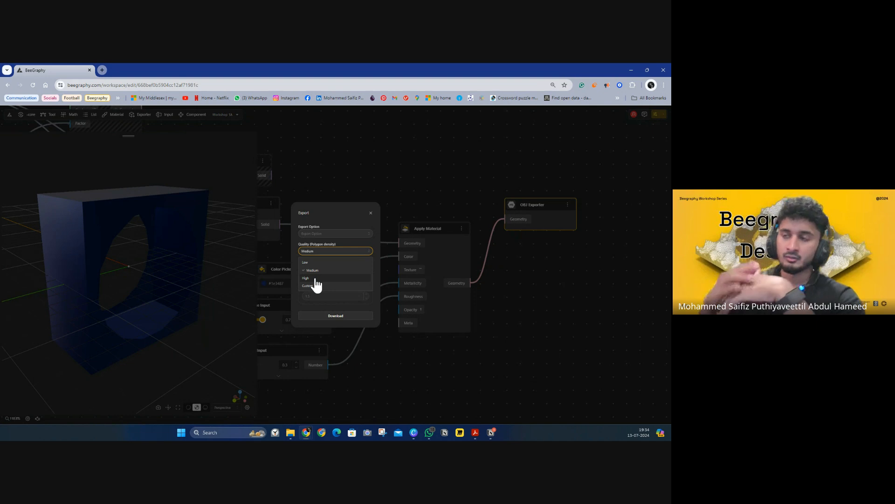
left_click(360, 243)
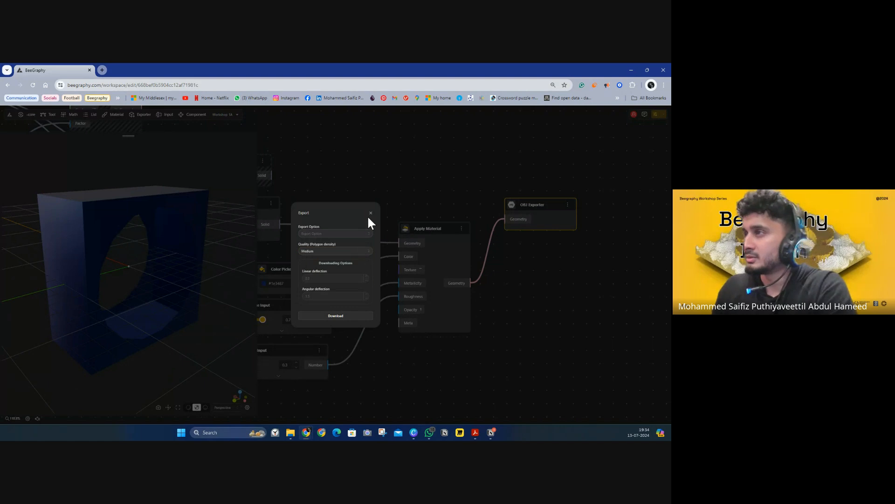
left_click(338, 317)
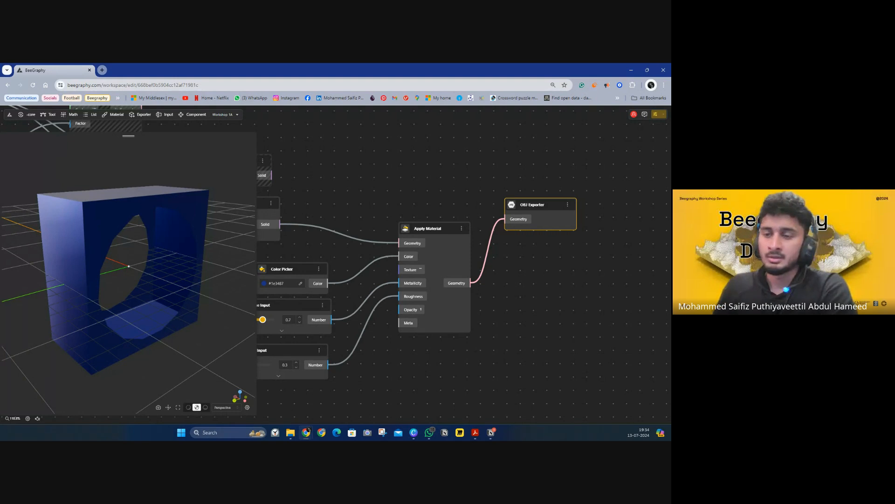
Step: Launch the workspace's Configurator and rotate the model to view it from the opposite side
scroll(601, 257, "down", 5)
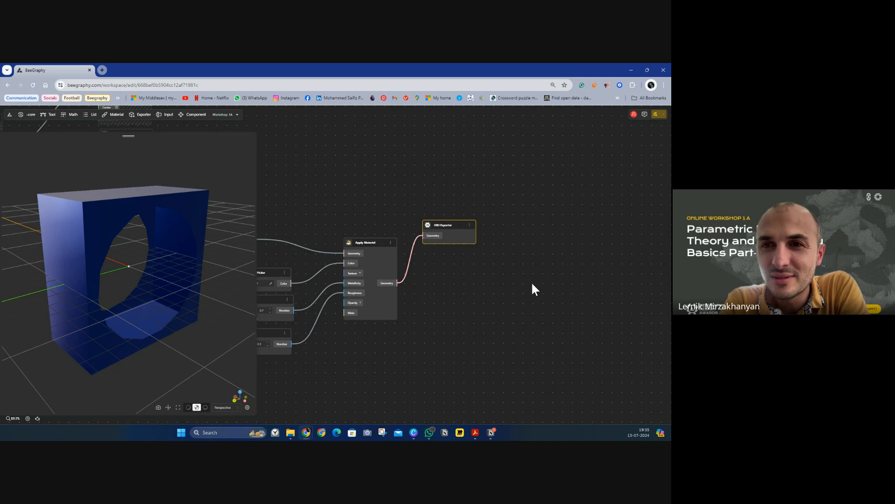
middle_click_drag(550, 244, 479, 259)
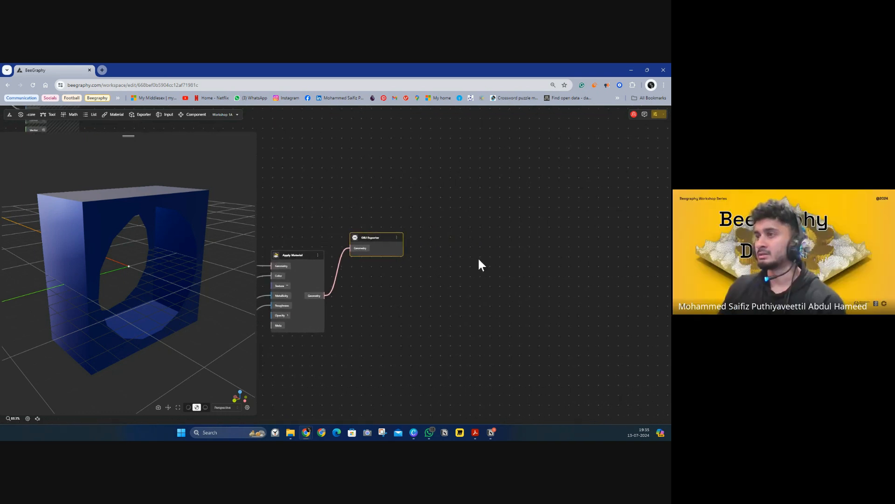
left_click(663, 116)
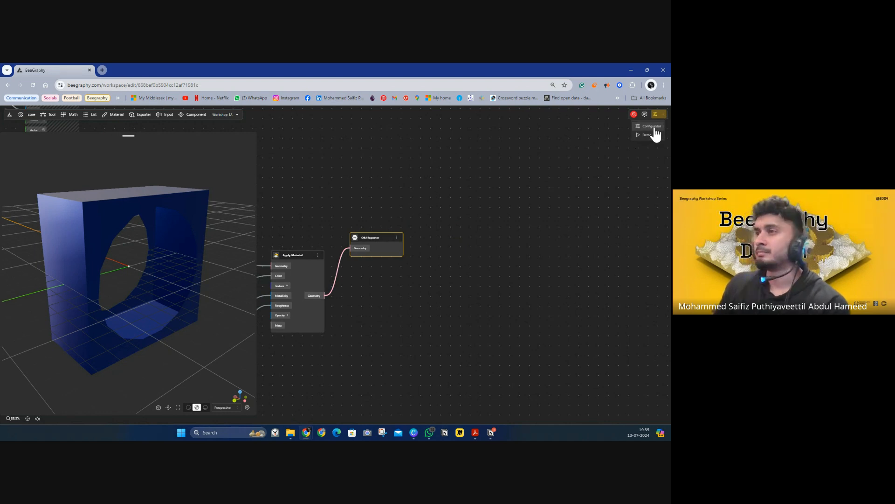
left_click(653, 126)
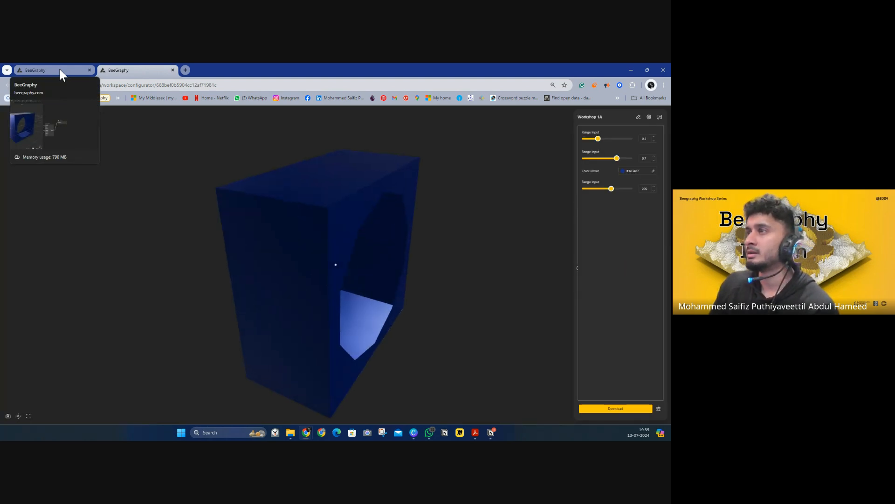
left_click_drag(438, 264, 393, 245)
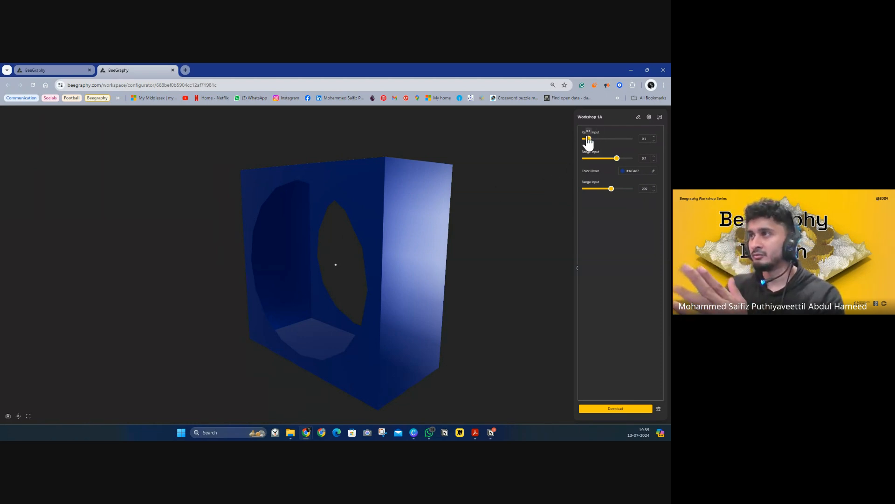
Step: In the Configurator, set the second Range Input to 0.5 and the third, below the Color Picker, to about 155
left_click_drag(617, 159, 607, 158)
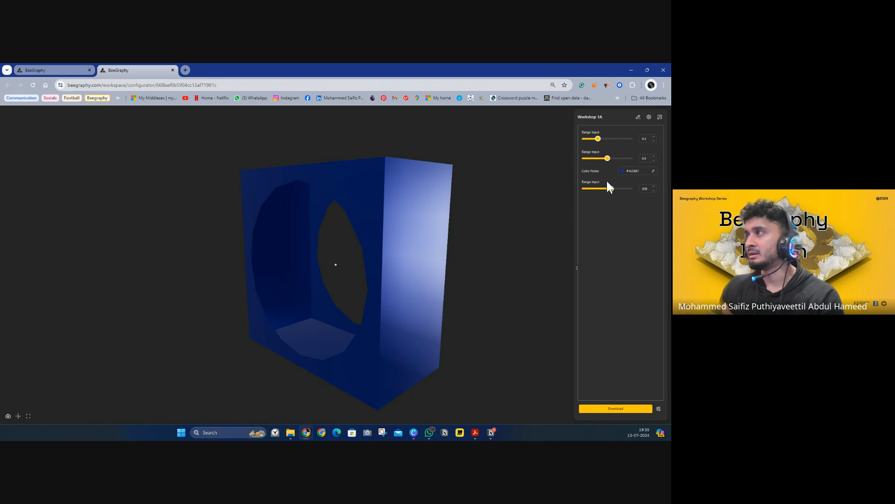
left_click(611, 189)
left_click_drag(611, 189, 597, 189)
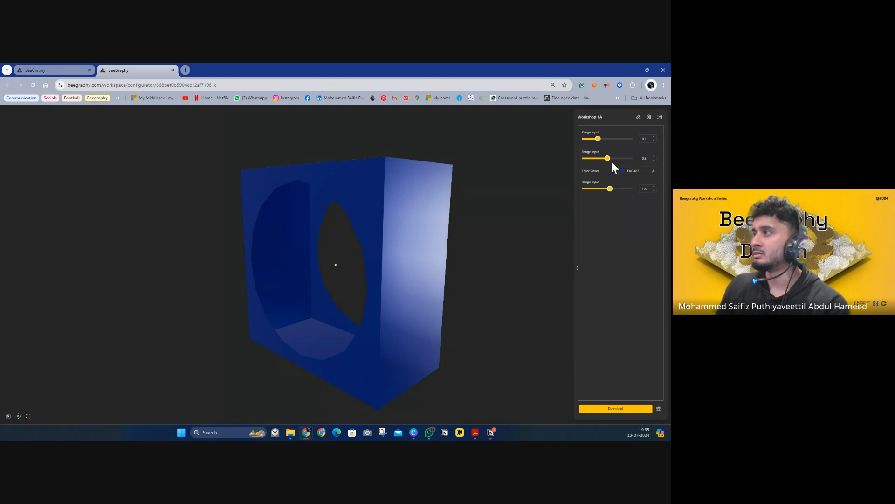
mouse_move(607, 158)
left_mouse_down()
mouse_move(593, 158)
mouse_move(607, 164)
left_mouse_up()
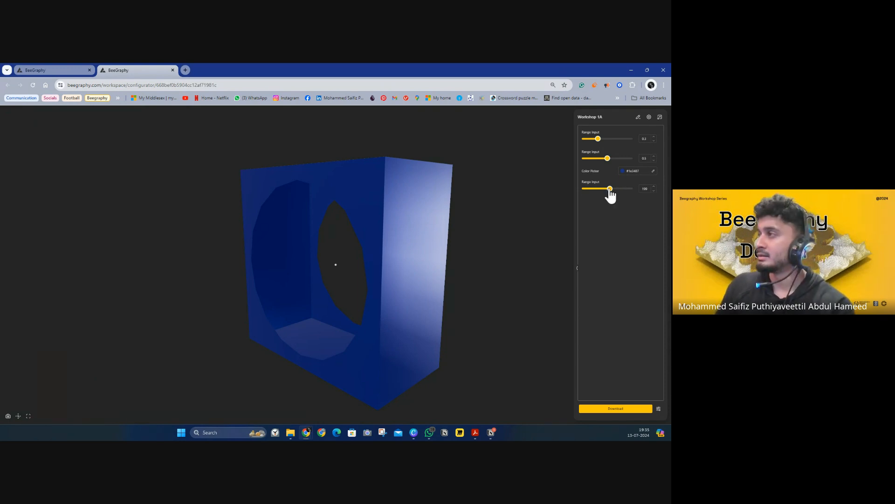
left_click_drag(606, 189, 597, 189)
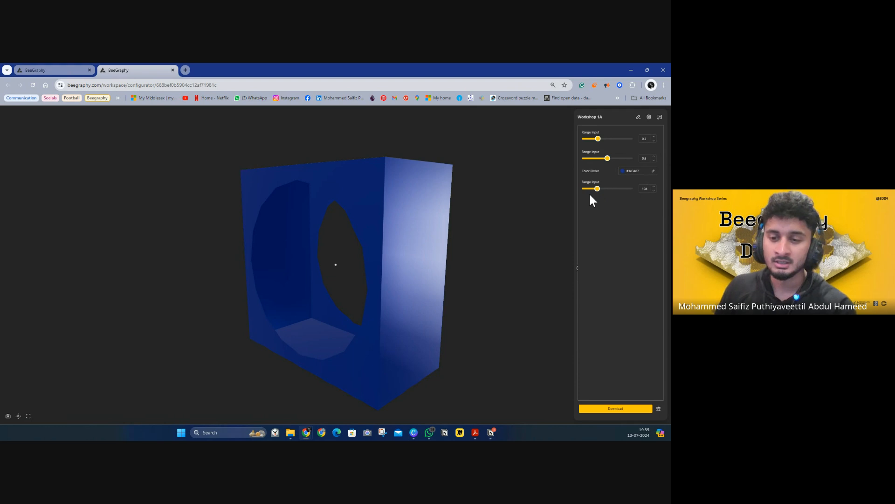
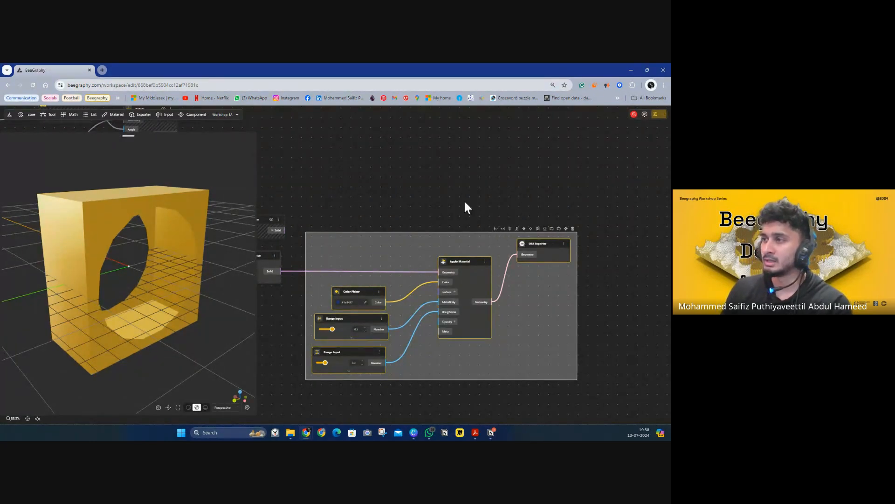
Step: Left-align the Color Picker and both Range Input nodes, and group them with the Apply Material and OBJ Exporter nodes
left_click_drag(378, 207, 313, 396)
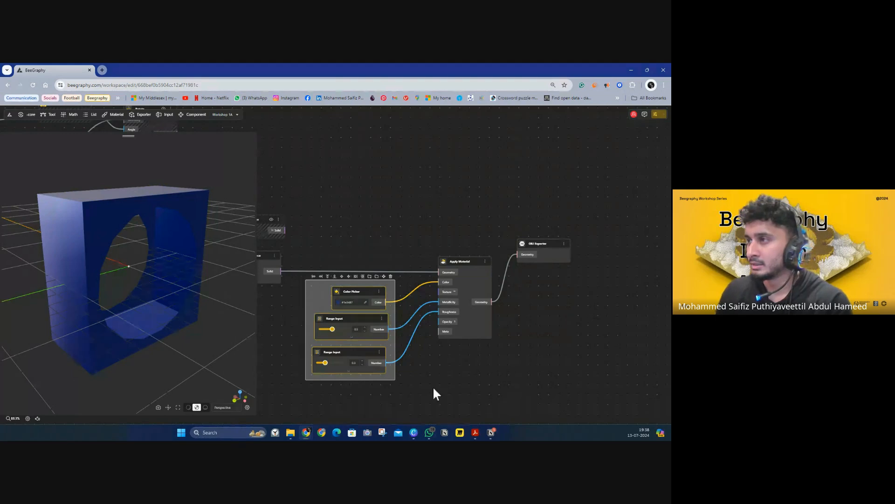
left_click(313, 277)
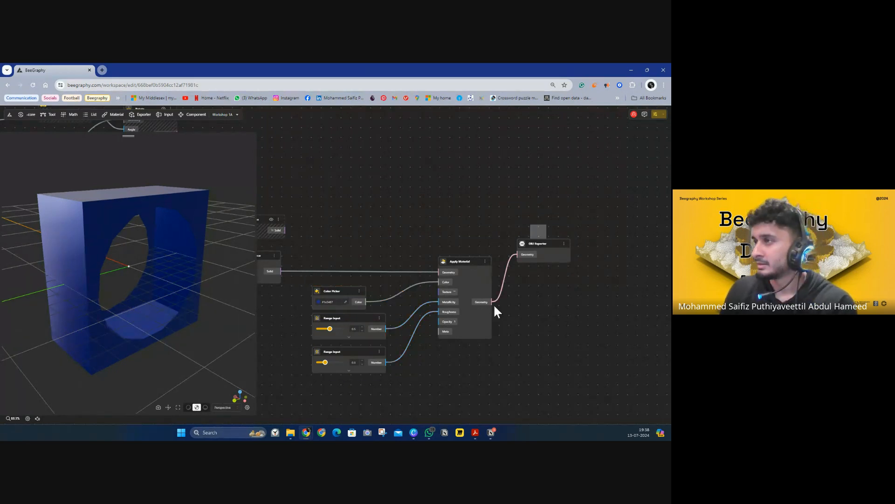
left_click_drag(547, 225, 312, 373)
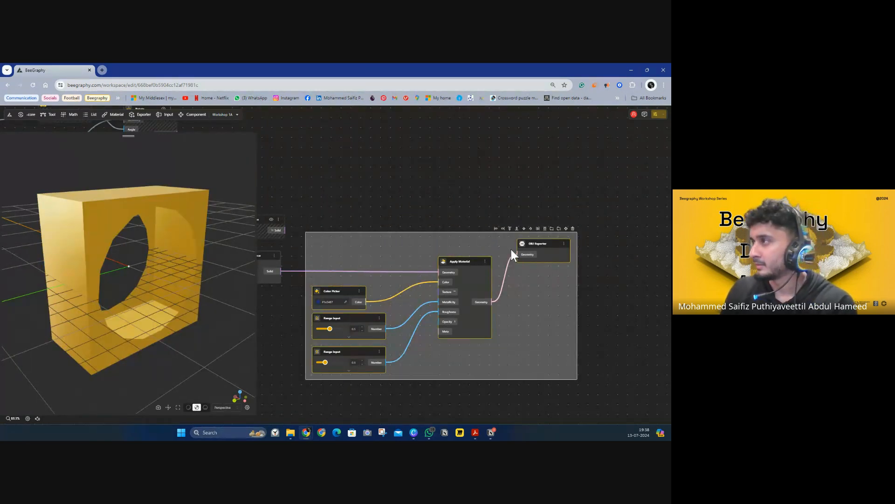
left_click(552, 228)
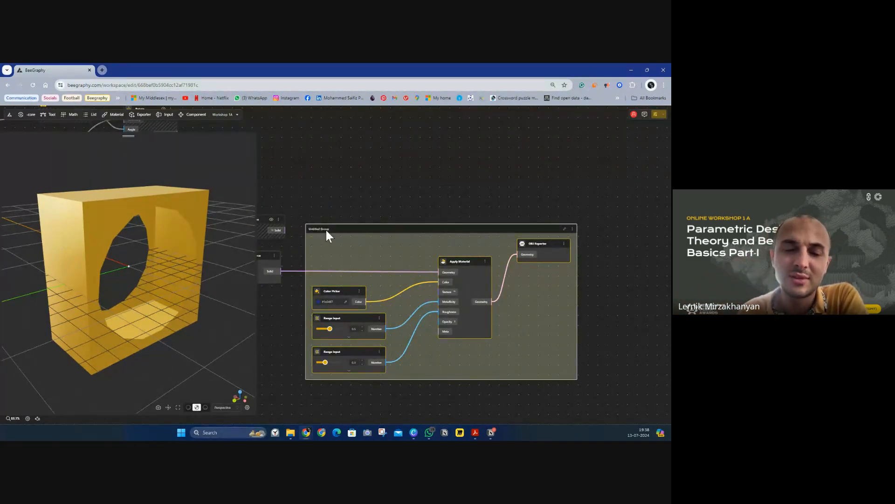
Step: Name the new group Group 01 with a yellow background and shift it slightly away from the Solid Difference node
left_click(584, 211)
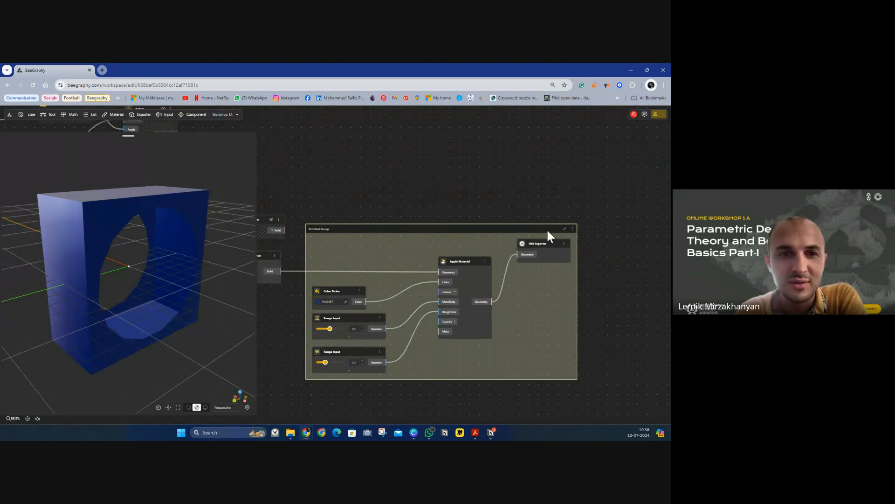
mouse_move(548, 231)
left_mouse_down()
mouse_move(567, 205)
mouse_move(568, 223)
mouse_move(559, 224)
left_mouse_up()
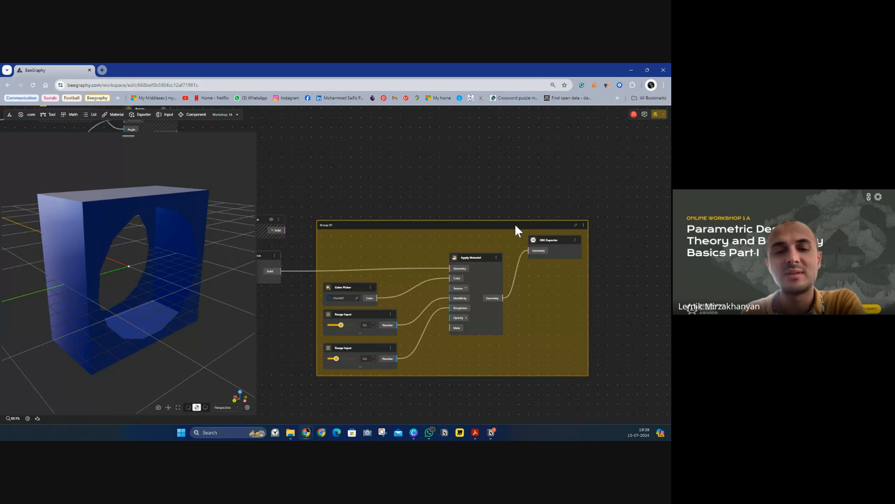
left_click_drag(515, 226, 518, 229)
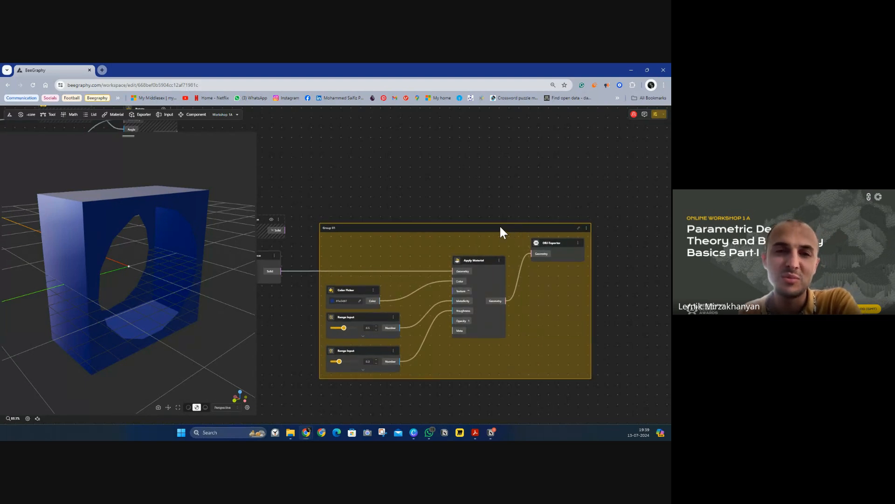
Step: Open the workspace's Demo view, rotate the model, and lower the ungrouped Range Input to near its minimum
left_click(664, 116)
left_click(649, 140)
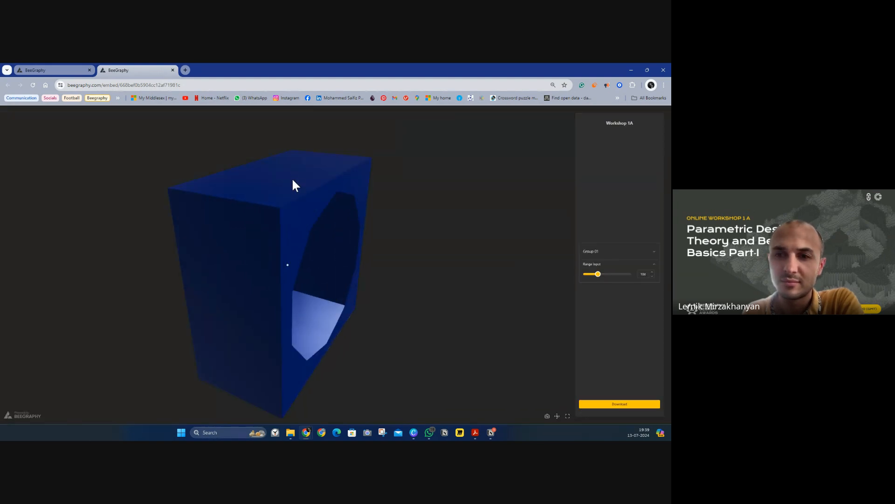
left_click_drag(268, 246, 308, 244)
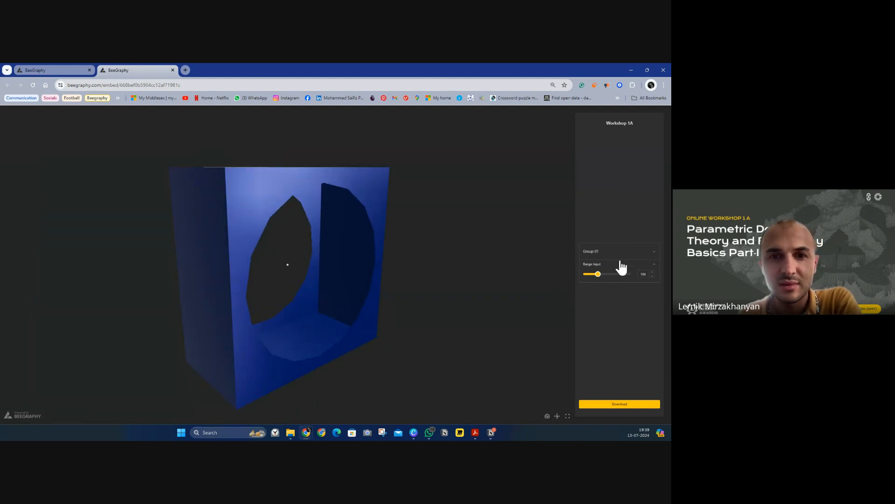
left_click_drag(598, 274, 588, 275)
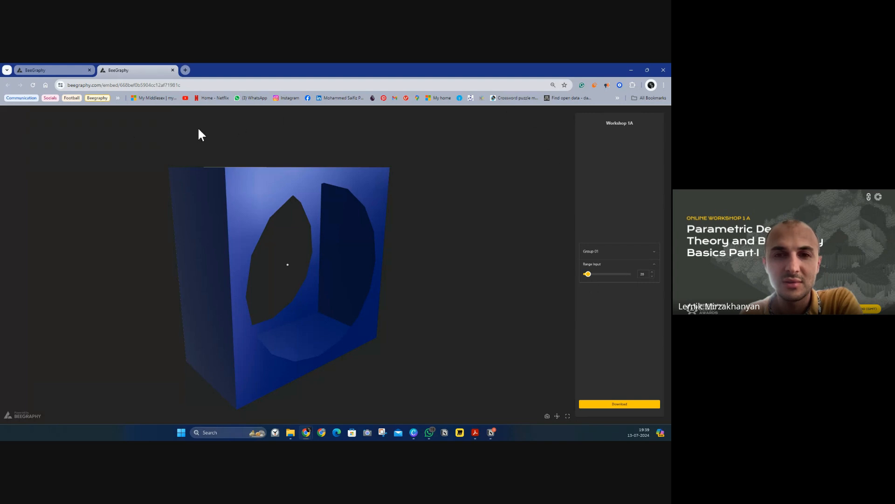
Step: Compare the Demo view with the workspace and inspect Group 01's parameters while viewing the model from another angle
left_click(58, 68)
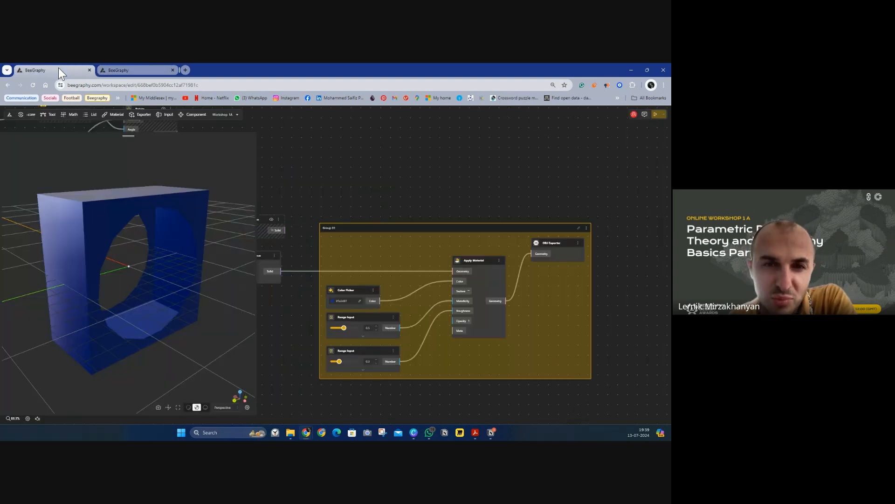
left_click(138, 71)
left_click(653, 251)
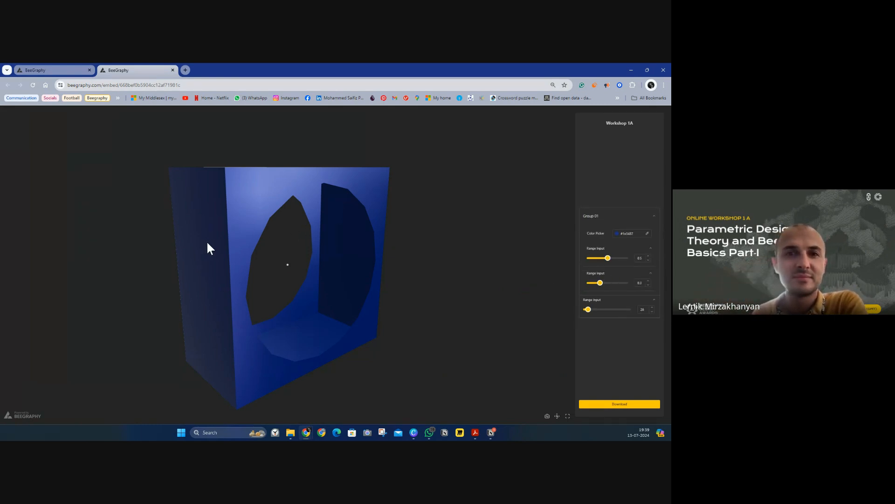
mouse_move(206, 240)
left_mouse_down()
mouse_move(189, 211)
mouse_move(175, 237)
mouse_move(114, 244)
mouse_move(198, 232)
left_mouse_up()
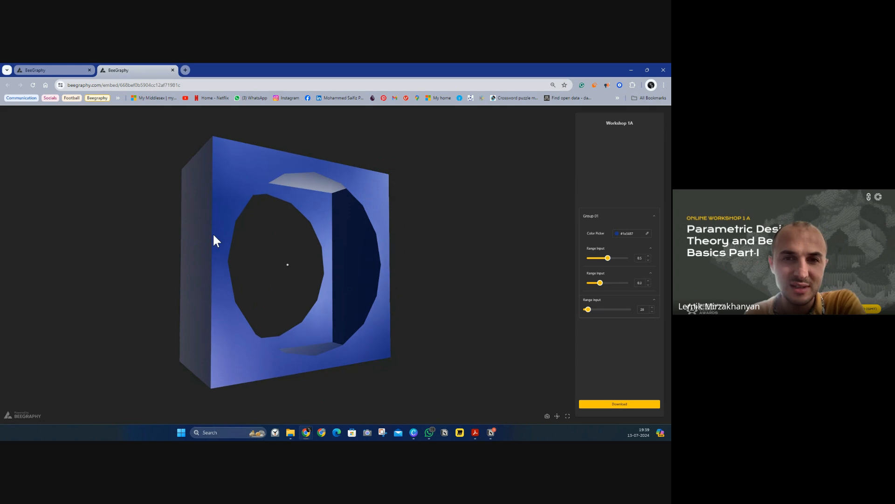
left_click(592, 216)
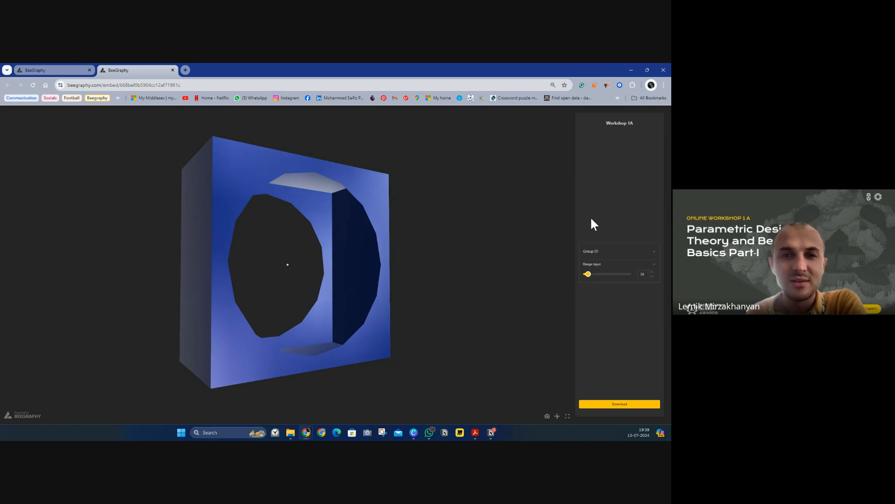
left_click(606, 256)
Step: Return to the workspace and examine the node graph from Group 01 back to the Box By Center and transformation nodes
left_click(53, 70)
left_click(447, 167)
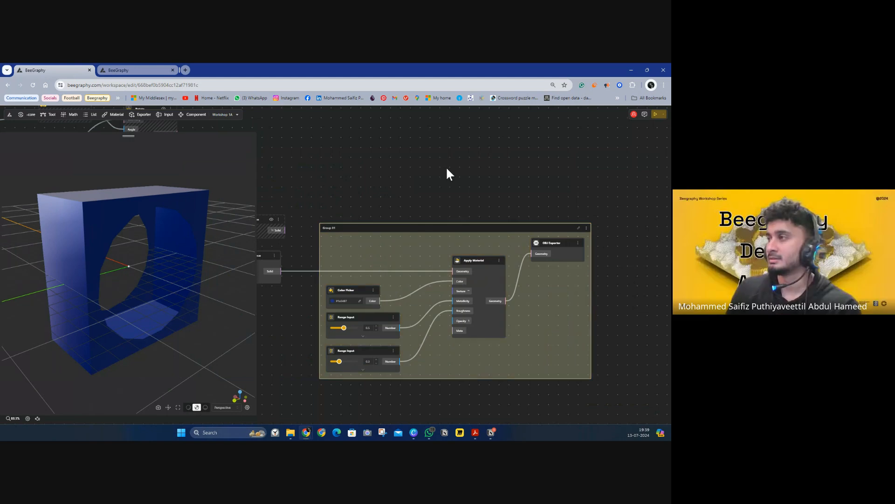
scroll(493, 197, "left", 3)
left_click_drag(449, 171, 578, 178)
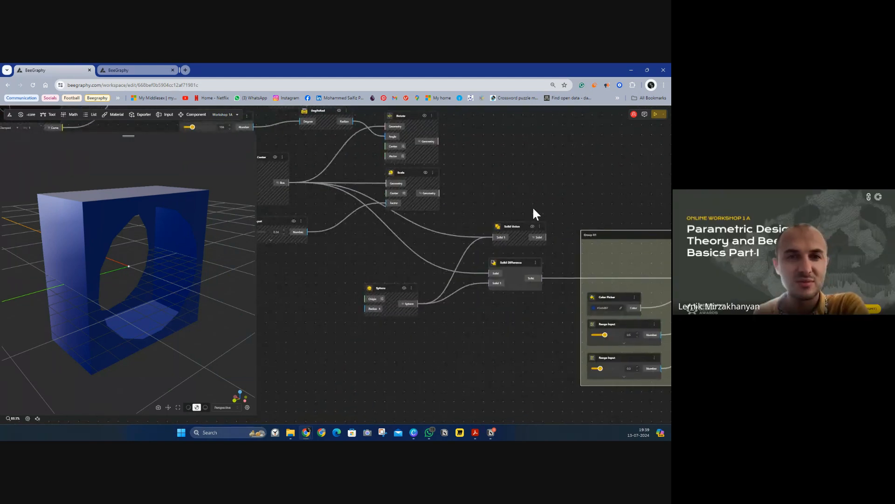
scroll(475, 190, "down", 3)
left_click_drag(508, 183, 397, 177)
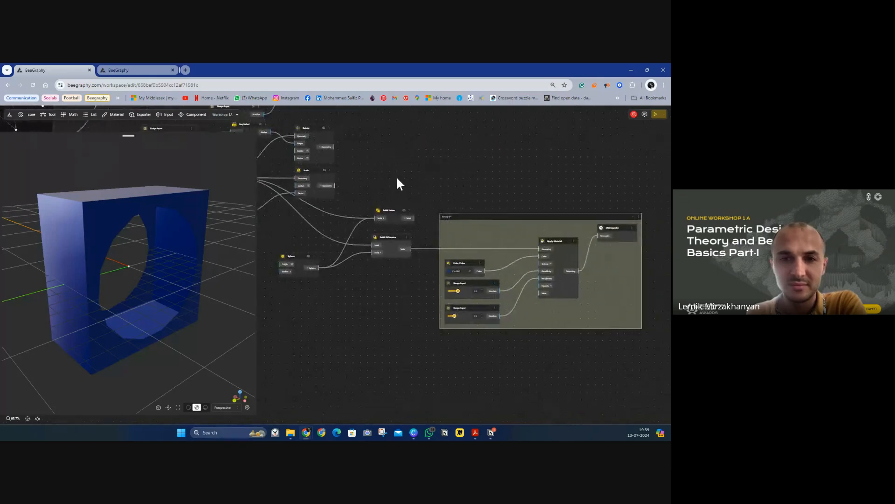
scroll(576, 296, "up", 1)
scroll(575, 294, "up", 3)
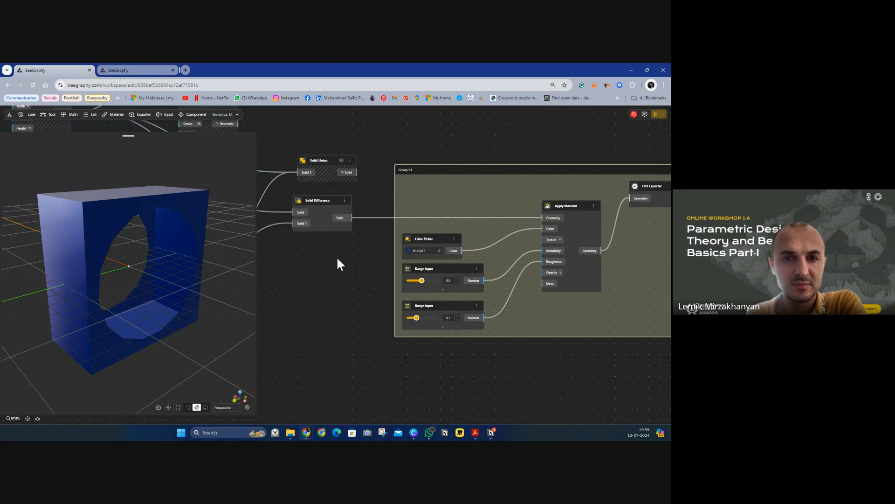
left_click_drag(338, 262, 492, 301)
left_click_drag(438, 261, 559, 261)
left_click_drag(499, 240, 477, 265)
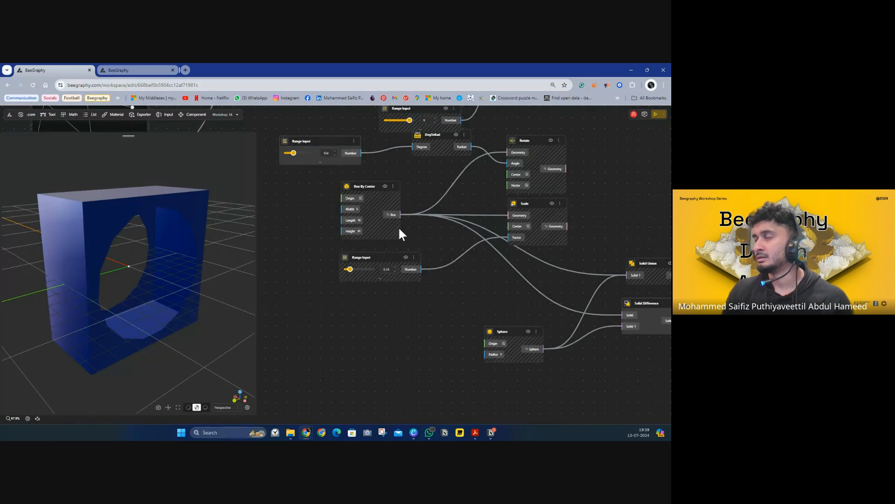
Step: Duplicate the Range Input feeding the Scale factor, keep two copies stacked beside Box By Center, and delete the extra copy
left_click(388, 255)
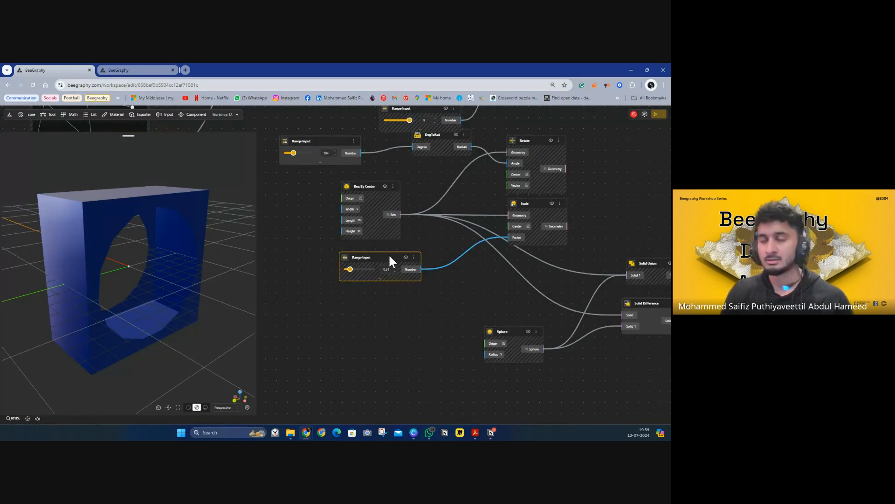
left_click_drag(389, 255, 338, 201, "alt")
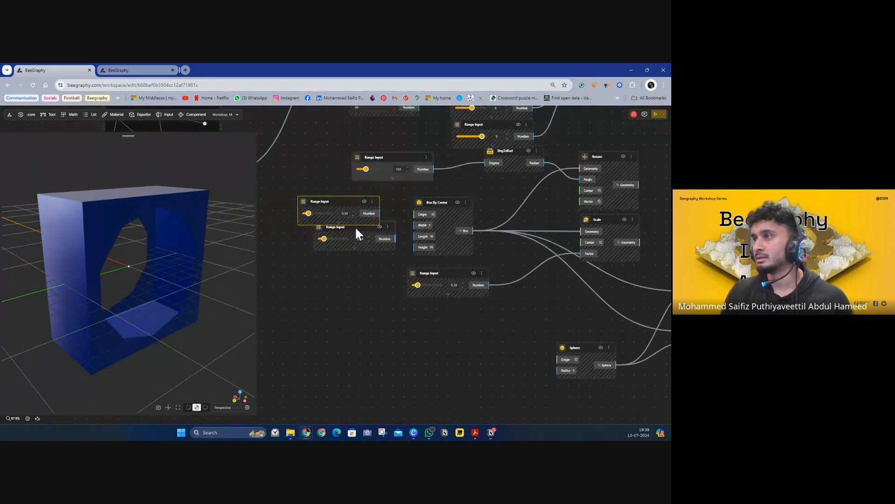
left_click_drag(356, 233, 335, 267, "alt")
left_click(387, 244)
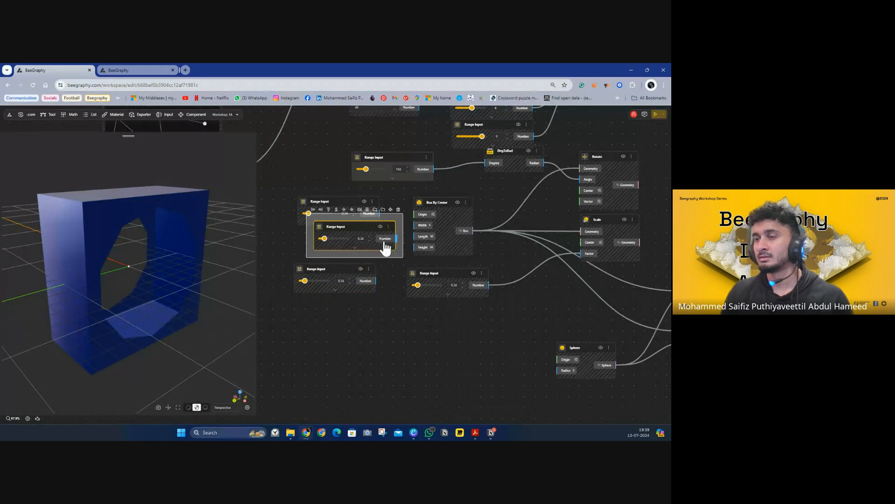
key("Delete")
left_click(337, 202)
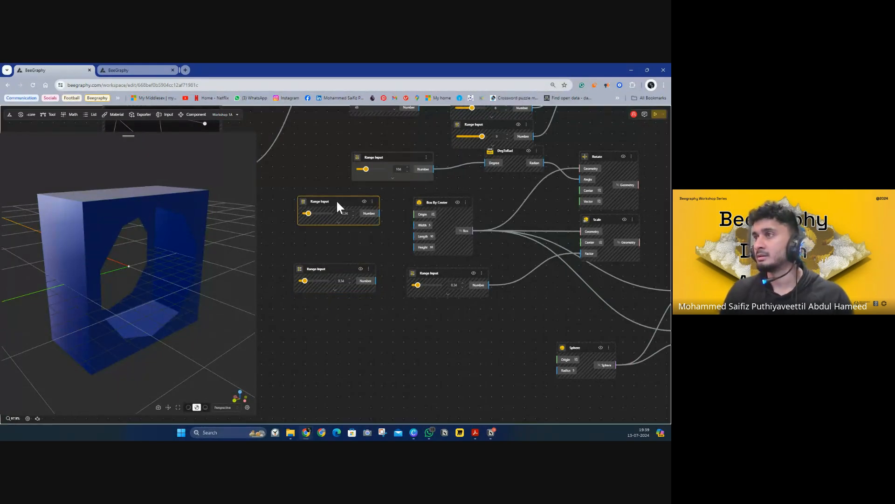
left_click_drag(337, 268, 342, 233)
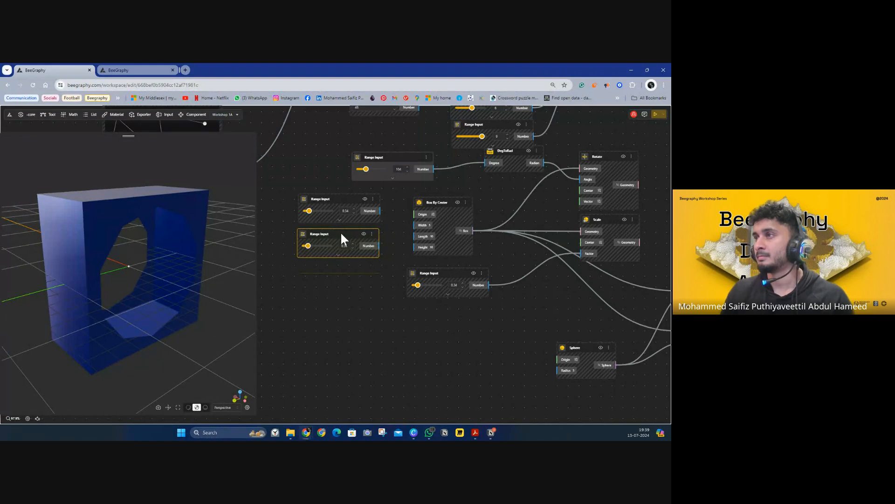
Step: Set the upper copied Range Input's maximum to 20, connect it to Box By Center's Width, and raise its value to about 3.9
left_click(339, 219)
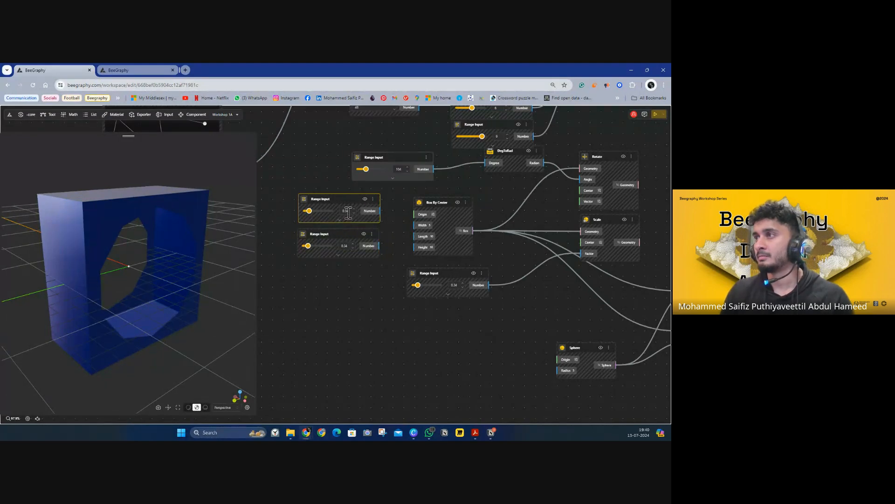
left_click(340, 219)
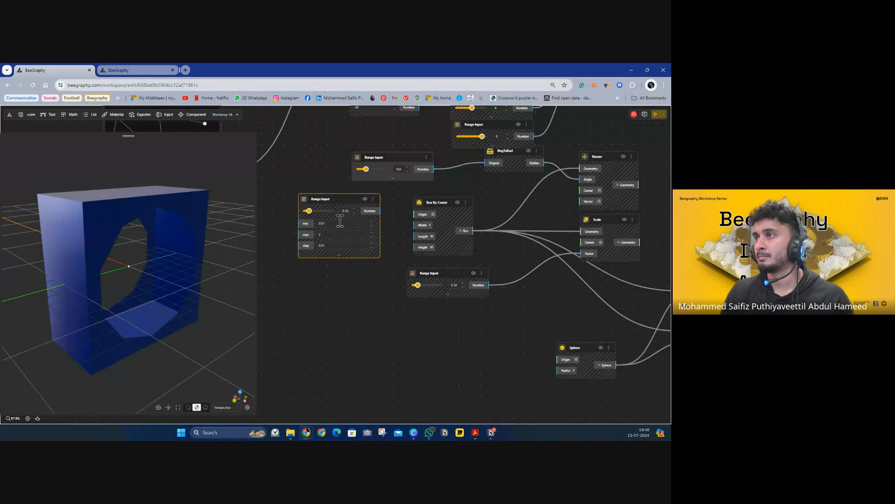
left_click(322, 234)
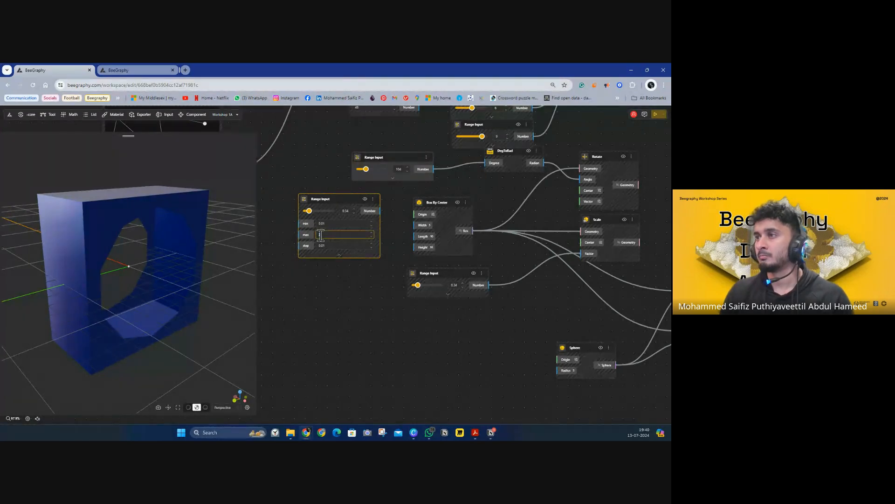
type("0")
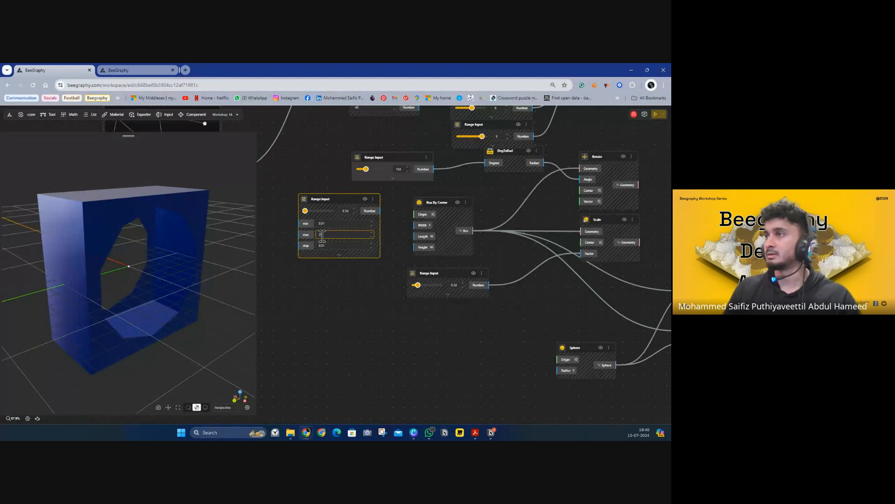
double_click(335, 223)
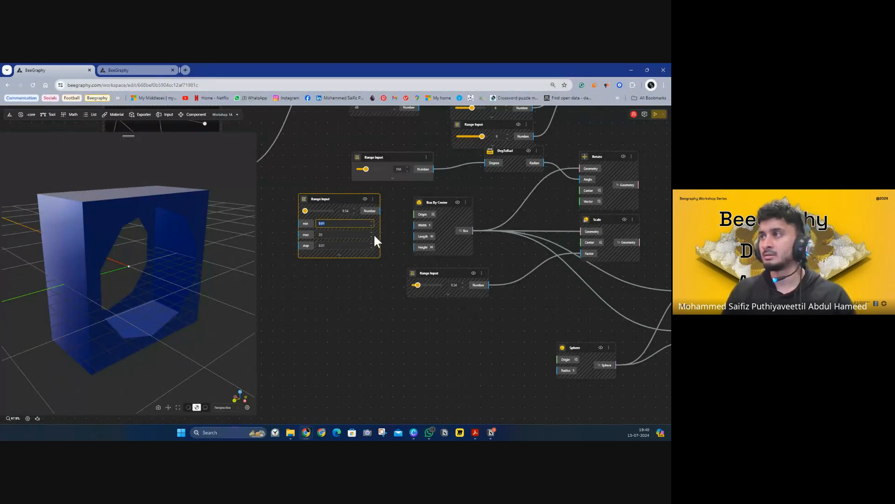
left_click_drag(380, 211, 413, 227)
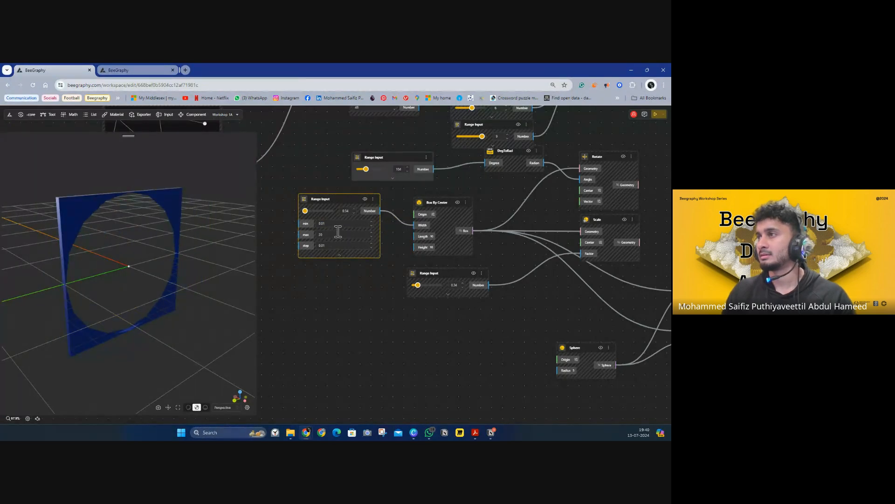
left_click_drag(304, 214, 326, 183)
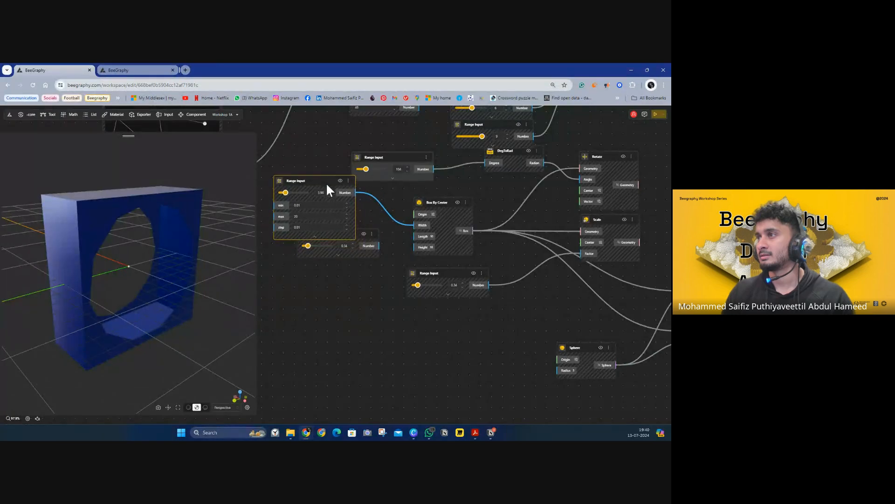
Step: Replace the unconnected lower Range Input with a copy of the width input and connect that copy to Box By Center's Length
left_click_drag(362, 255, 339, 273)
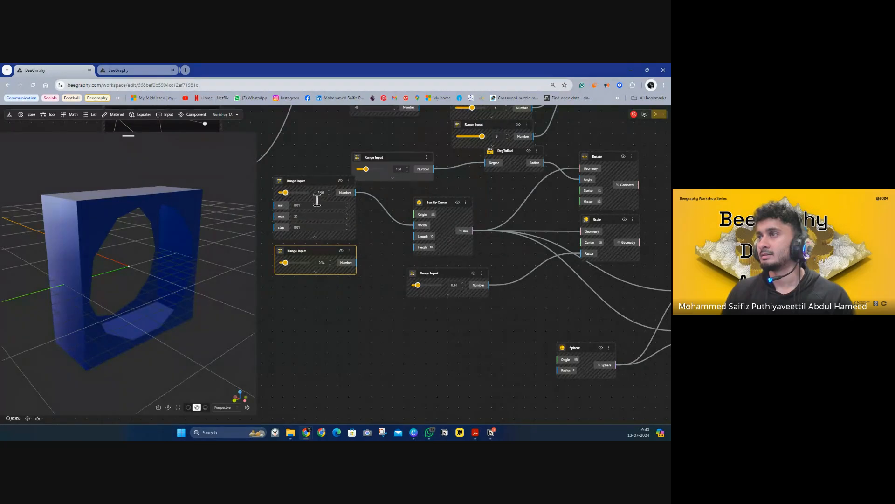
key("Delete")
left_click(314, 182)
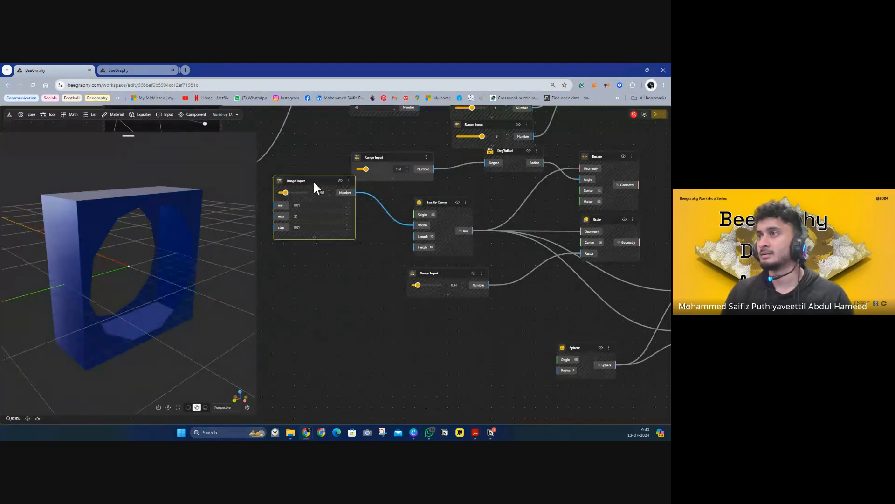
key("ctrl+c")
key("ctrl+v")
left_click_drag(320, 191, 410, 237)
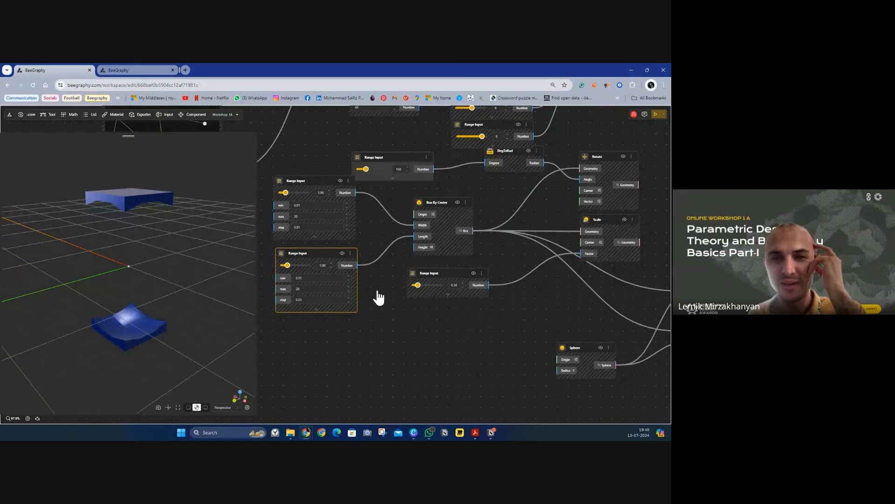
Step: Check the model in a new Demo view, closing the old one, trying the Range Input at about 190 and expanding Group 01
left_click(663, 115)
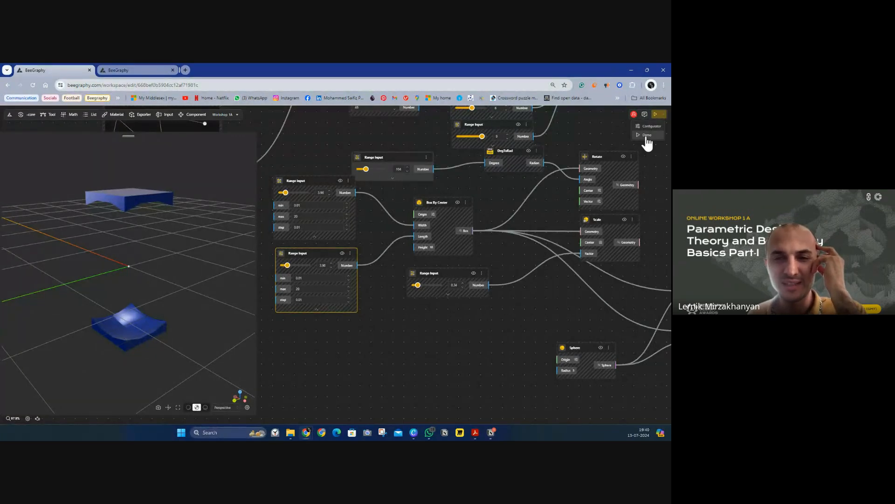
left_click(648, 137)
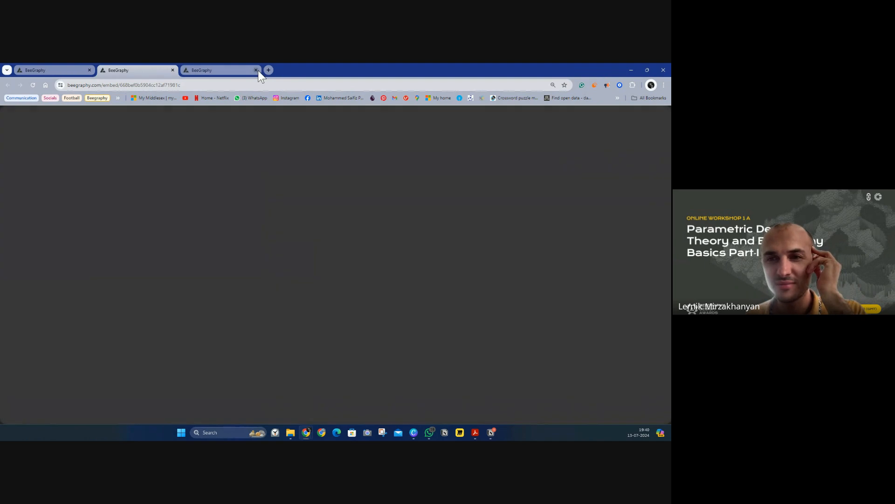
left_click(256, 70)
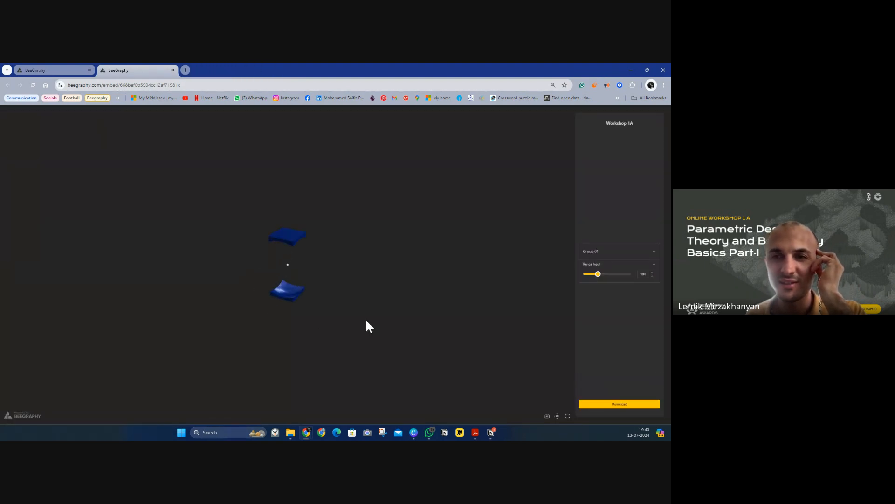
left_click_drag(601, 275, 608, 275)
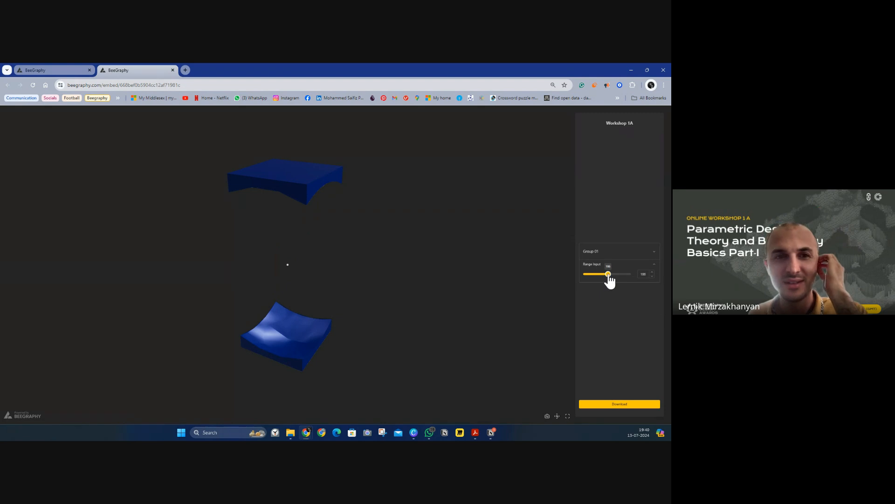
left_click(654, 252)
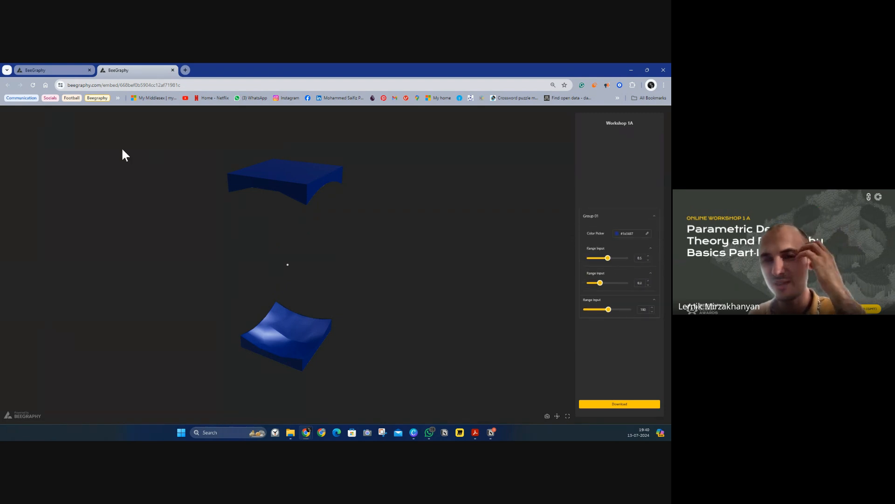
left_click(43, 70)
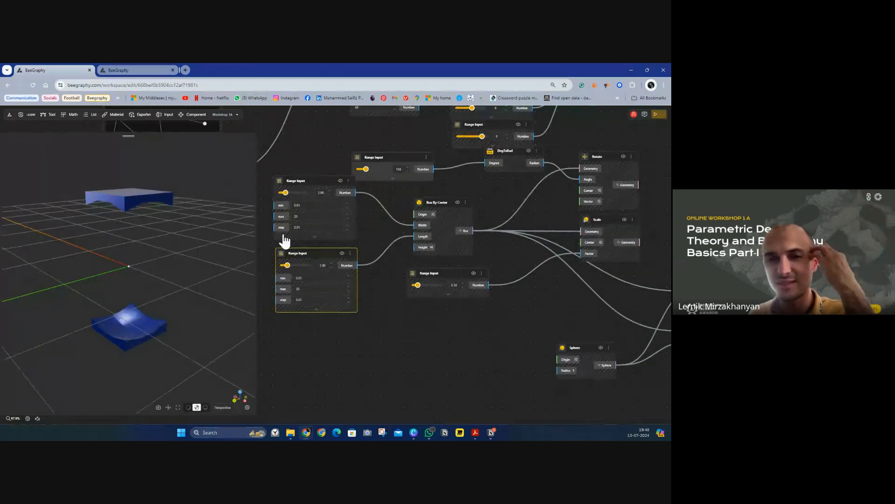
Step: Rename the two Range Inputs feeding Box By Center as width and length
double_click(301, 180)
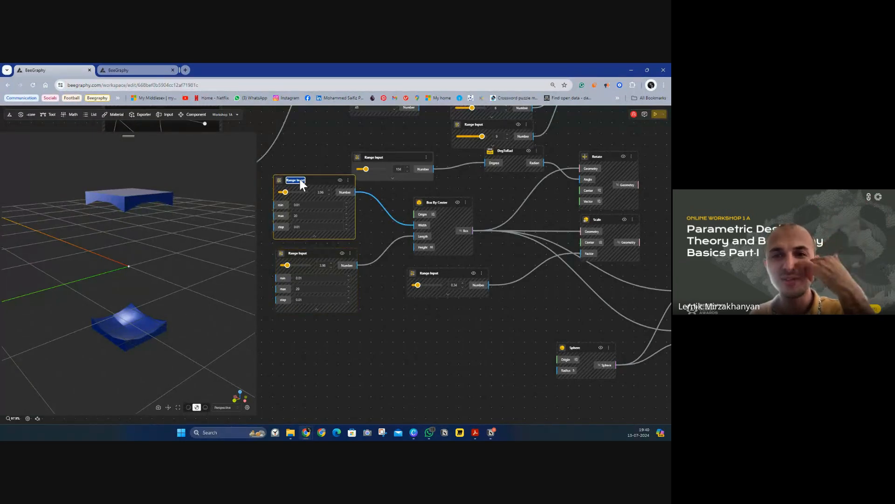
type("width")
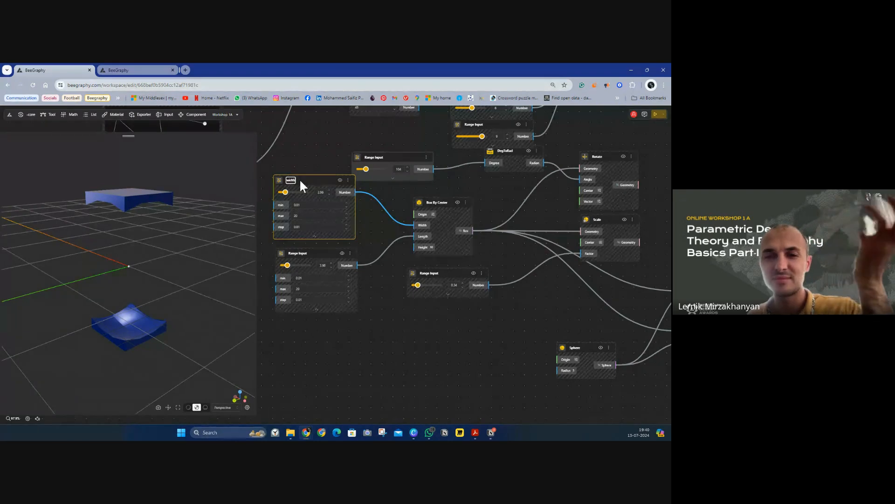
double_click(295, 253)
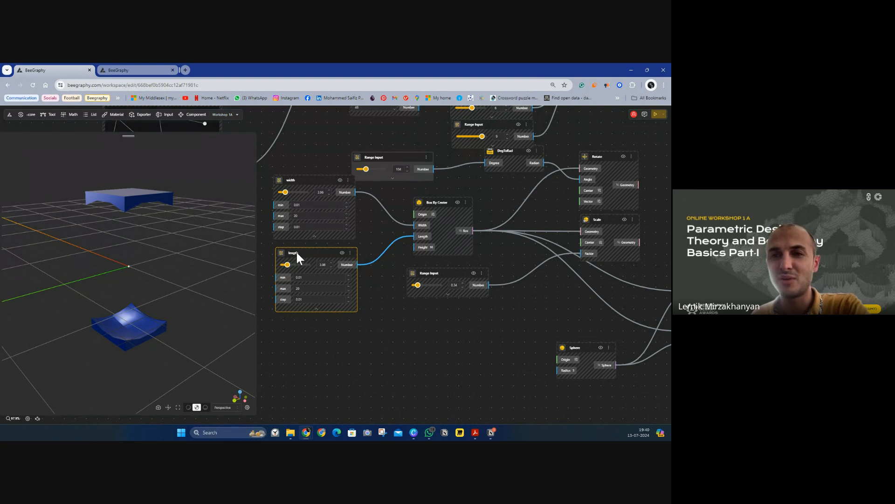
Step: Open a fresh Demo view in place of the old one, inspect Group 01's parameters, and reload the page to update its parameter list
left_click(662, 115)
left_click(652, 135)
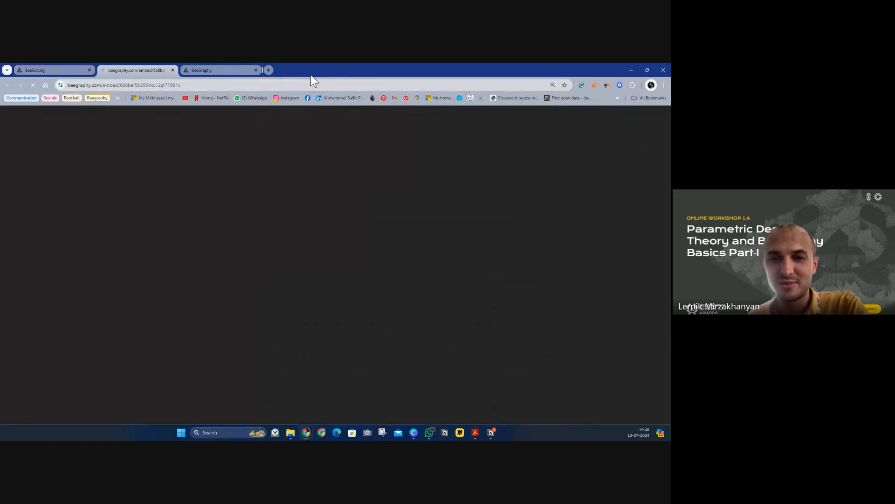
middle_click(237, 71)
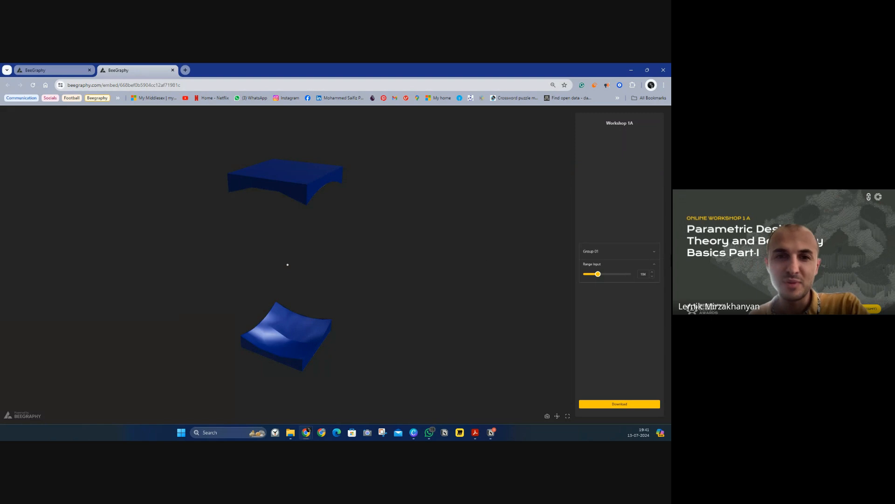
left_click(653, 252)
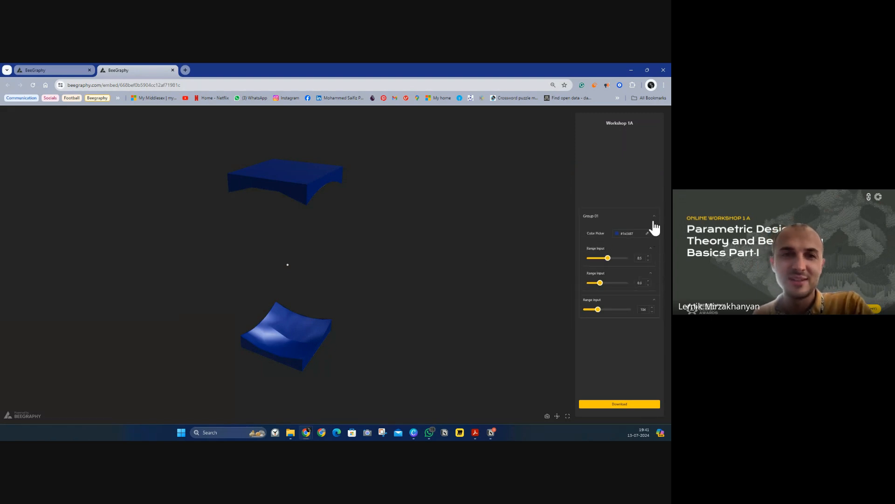
left_click(64, 69)
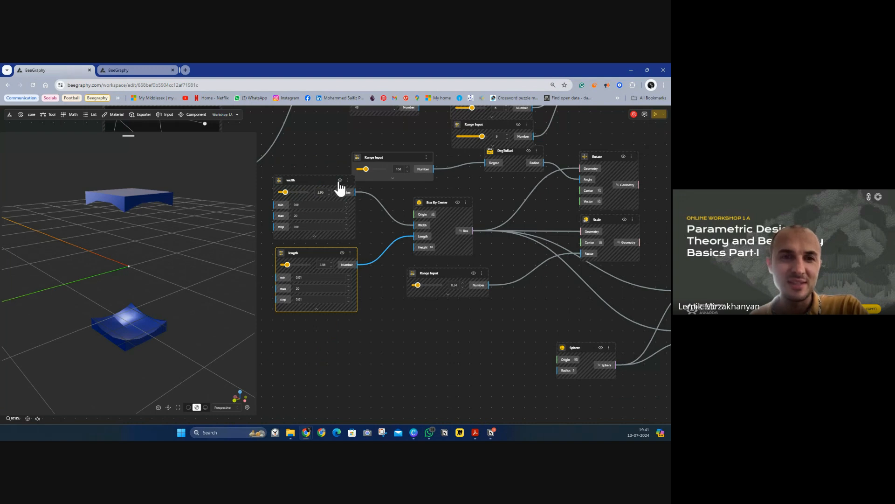
left_click(125, 72)
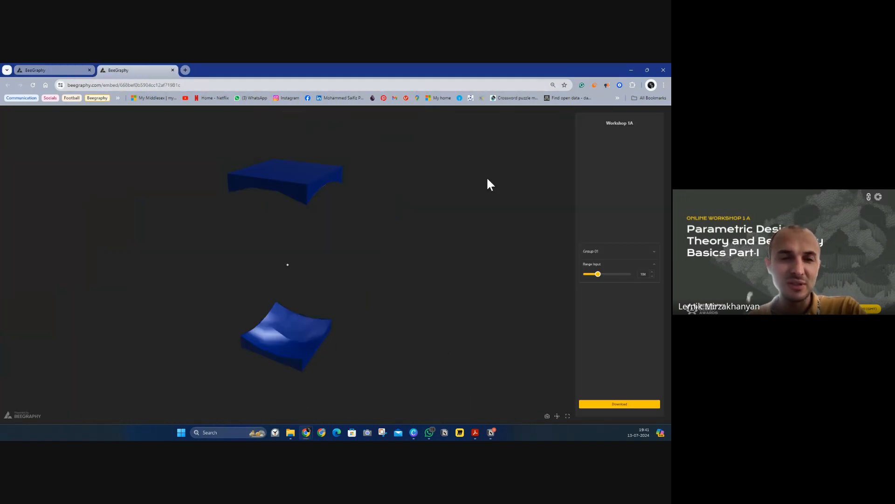
left_click(33, 88)
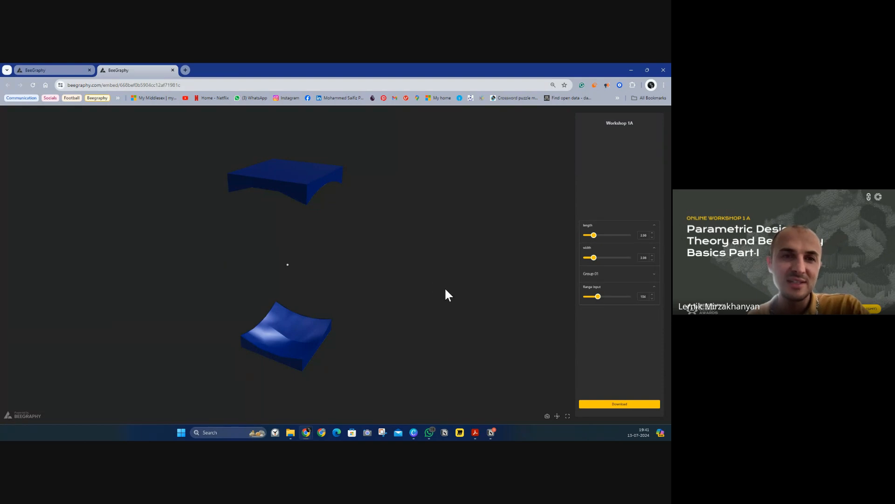
Step: In the Demo view, set the length to about 11.8 and the width to about 3.1, inspecting the model from another angle
left_click_drag(595, 237, 605, 257)
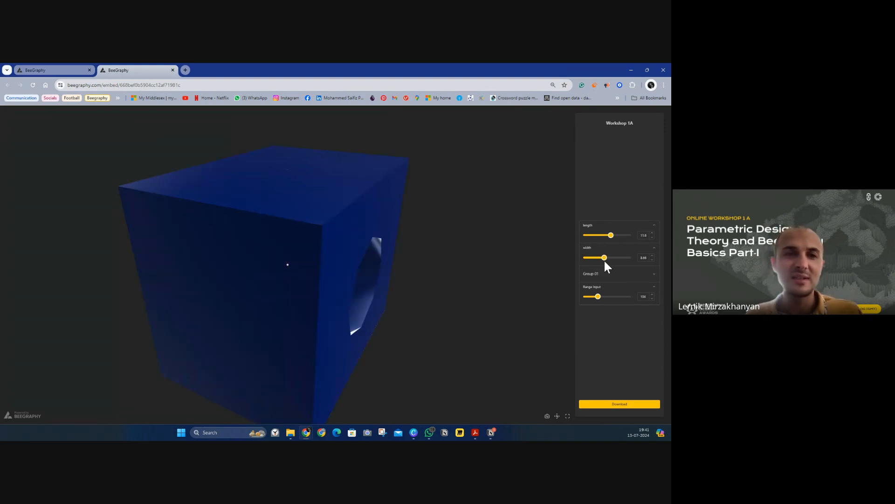
left_click_drag(411, 250, 312, 287)
scroll(278, 268, "down", 6)
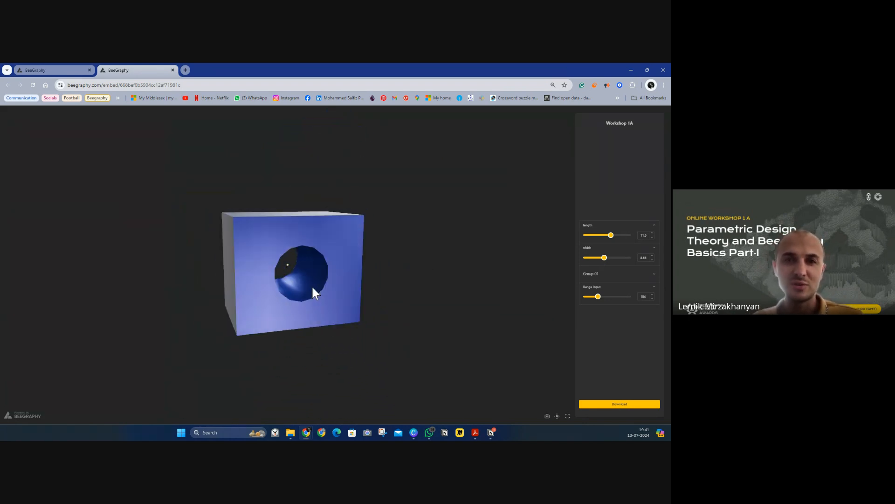
left_click(602, 258)
left_click_drag(602, 257, 596, 257)
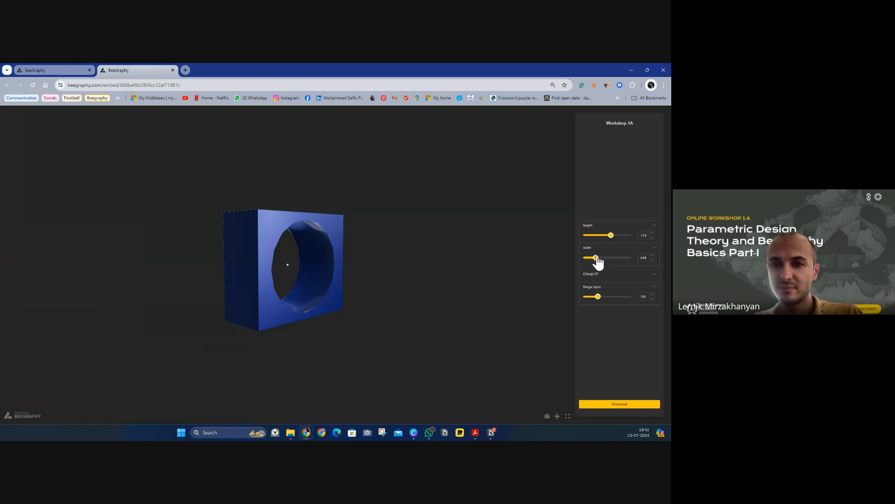
left_click_drag(593, 258, 591, 259)
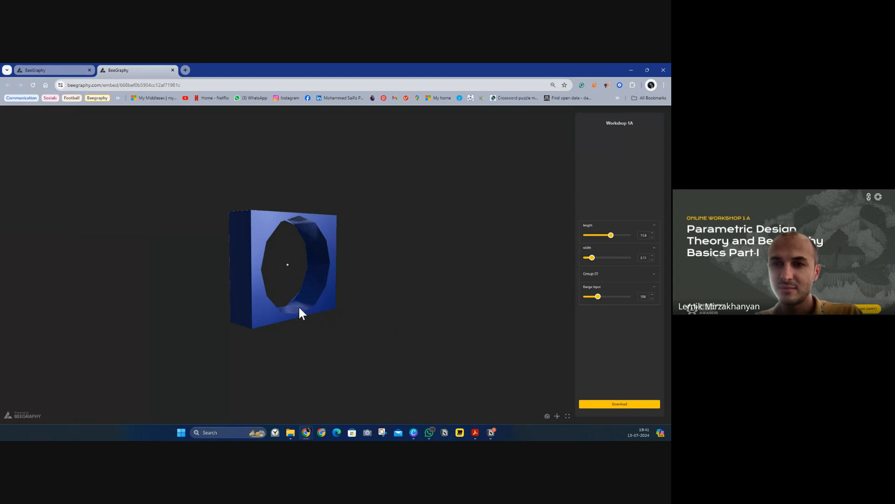
left_click(61, 70)
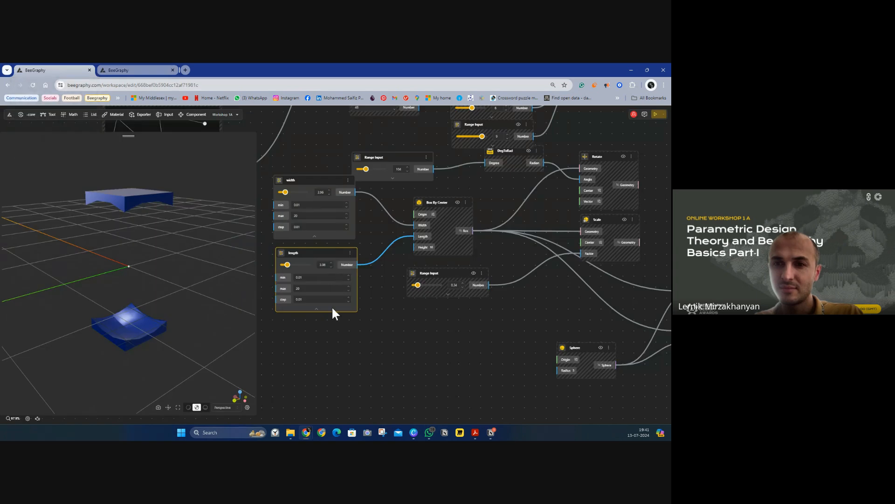